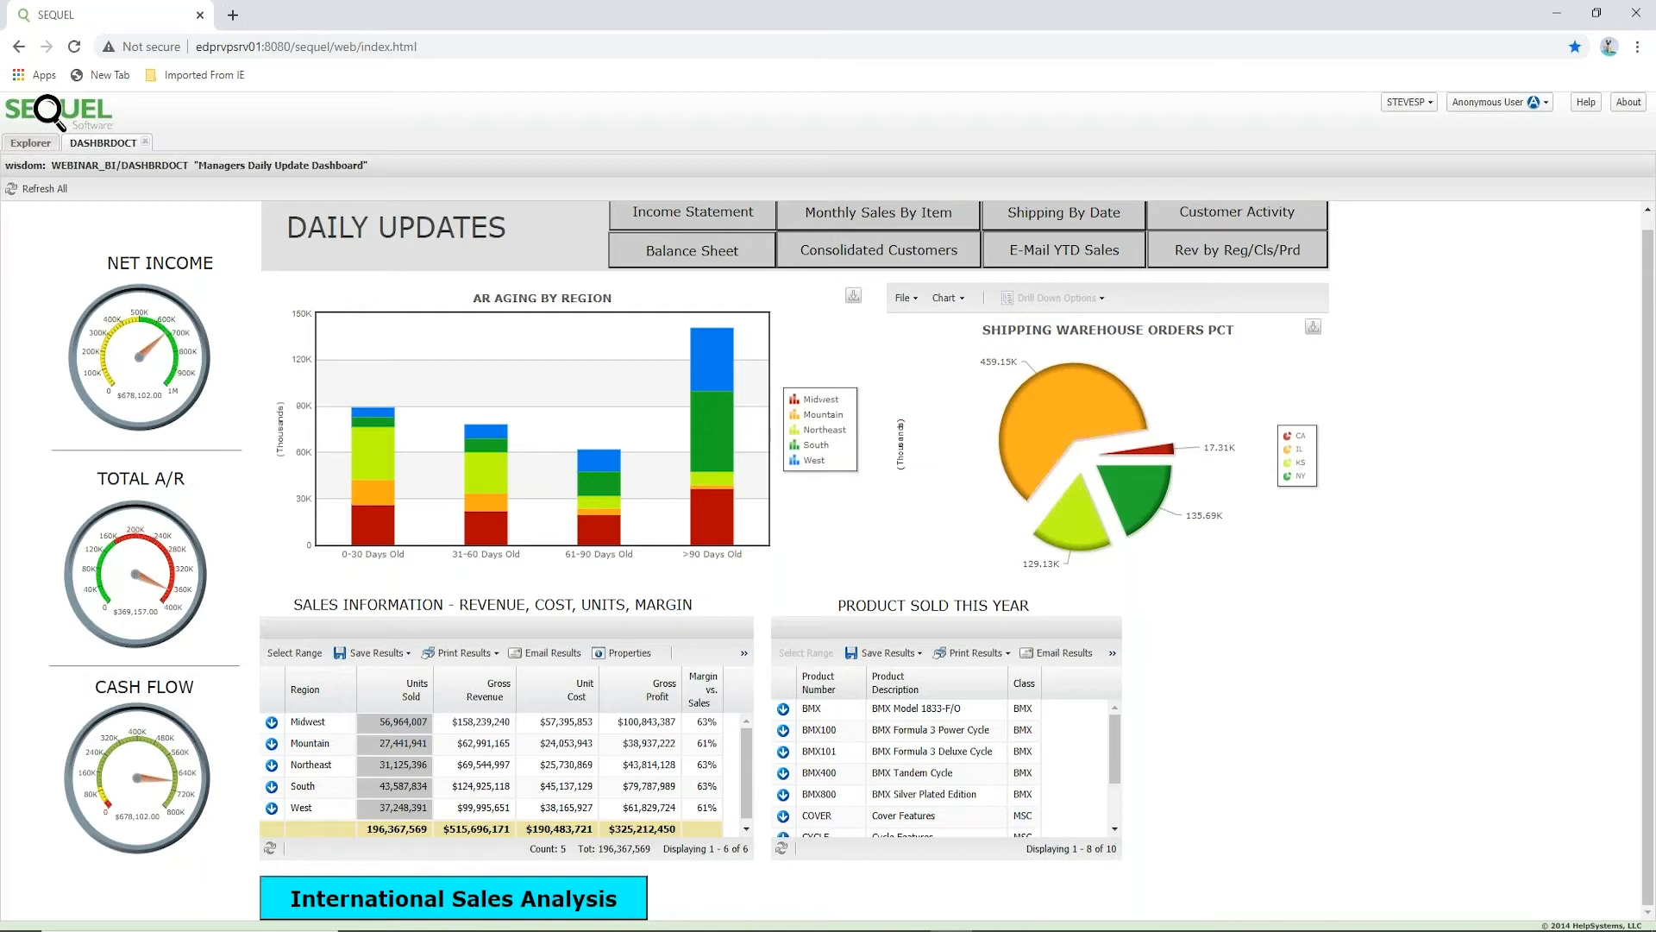
# Run the Consolidated Customers report from the dashboard with CSTTE as the sort order.
pyautogui.click(860, 259)
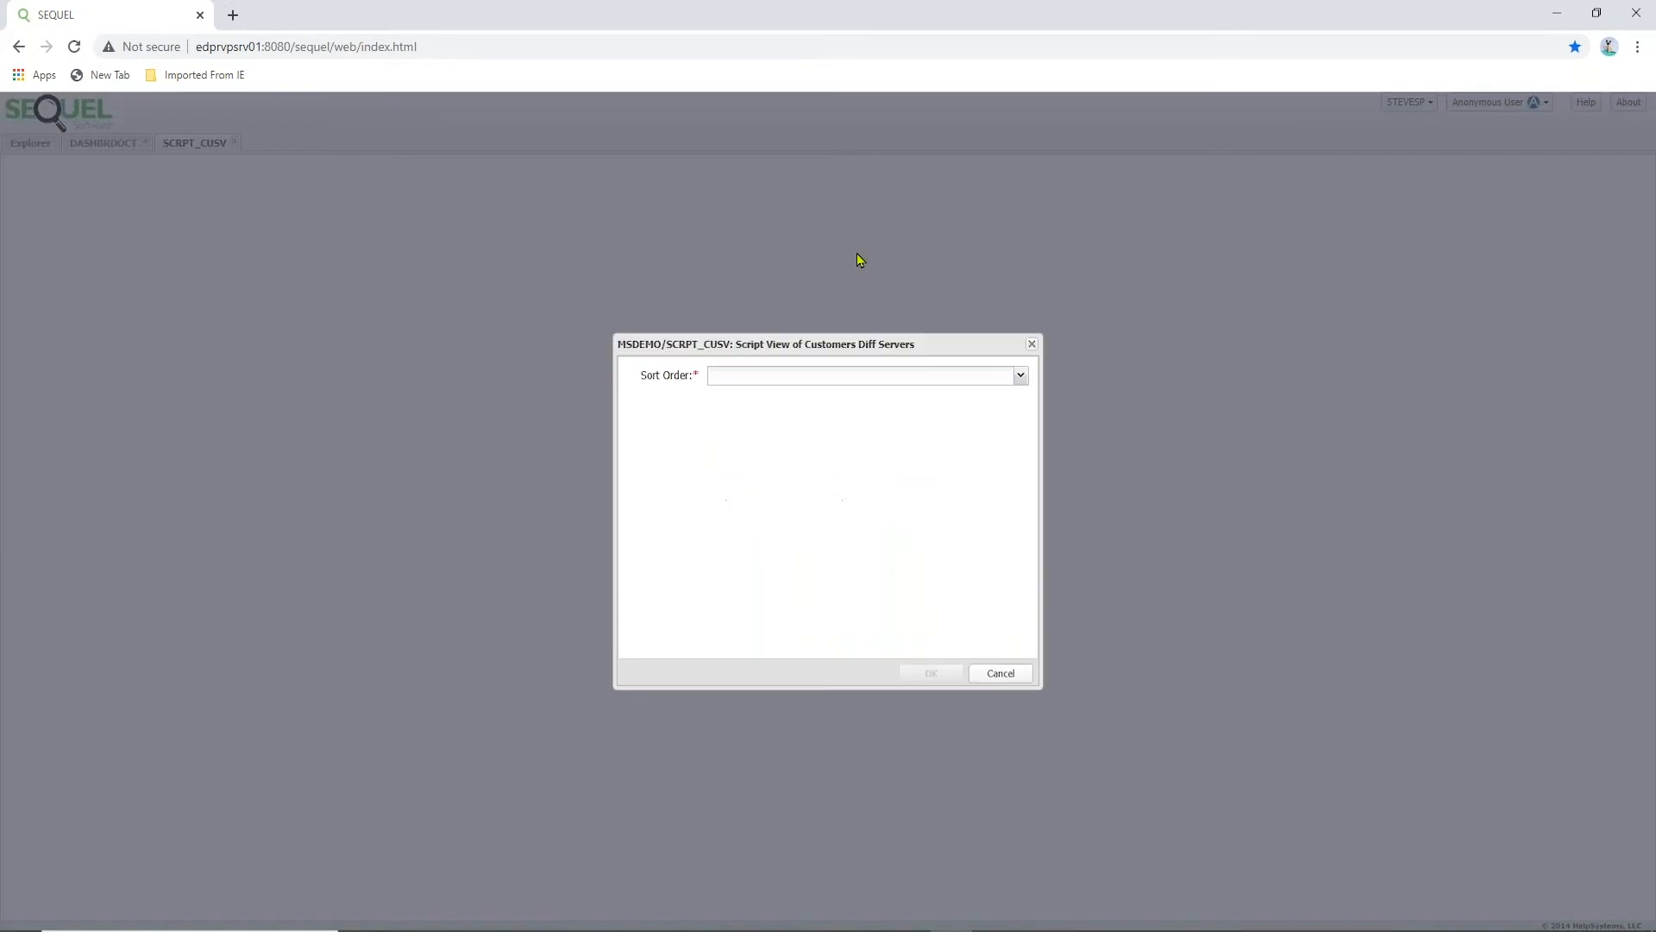
pyautogui.click(1020, 376)
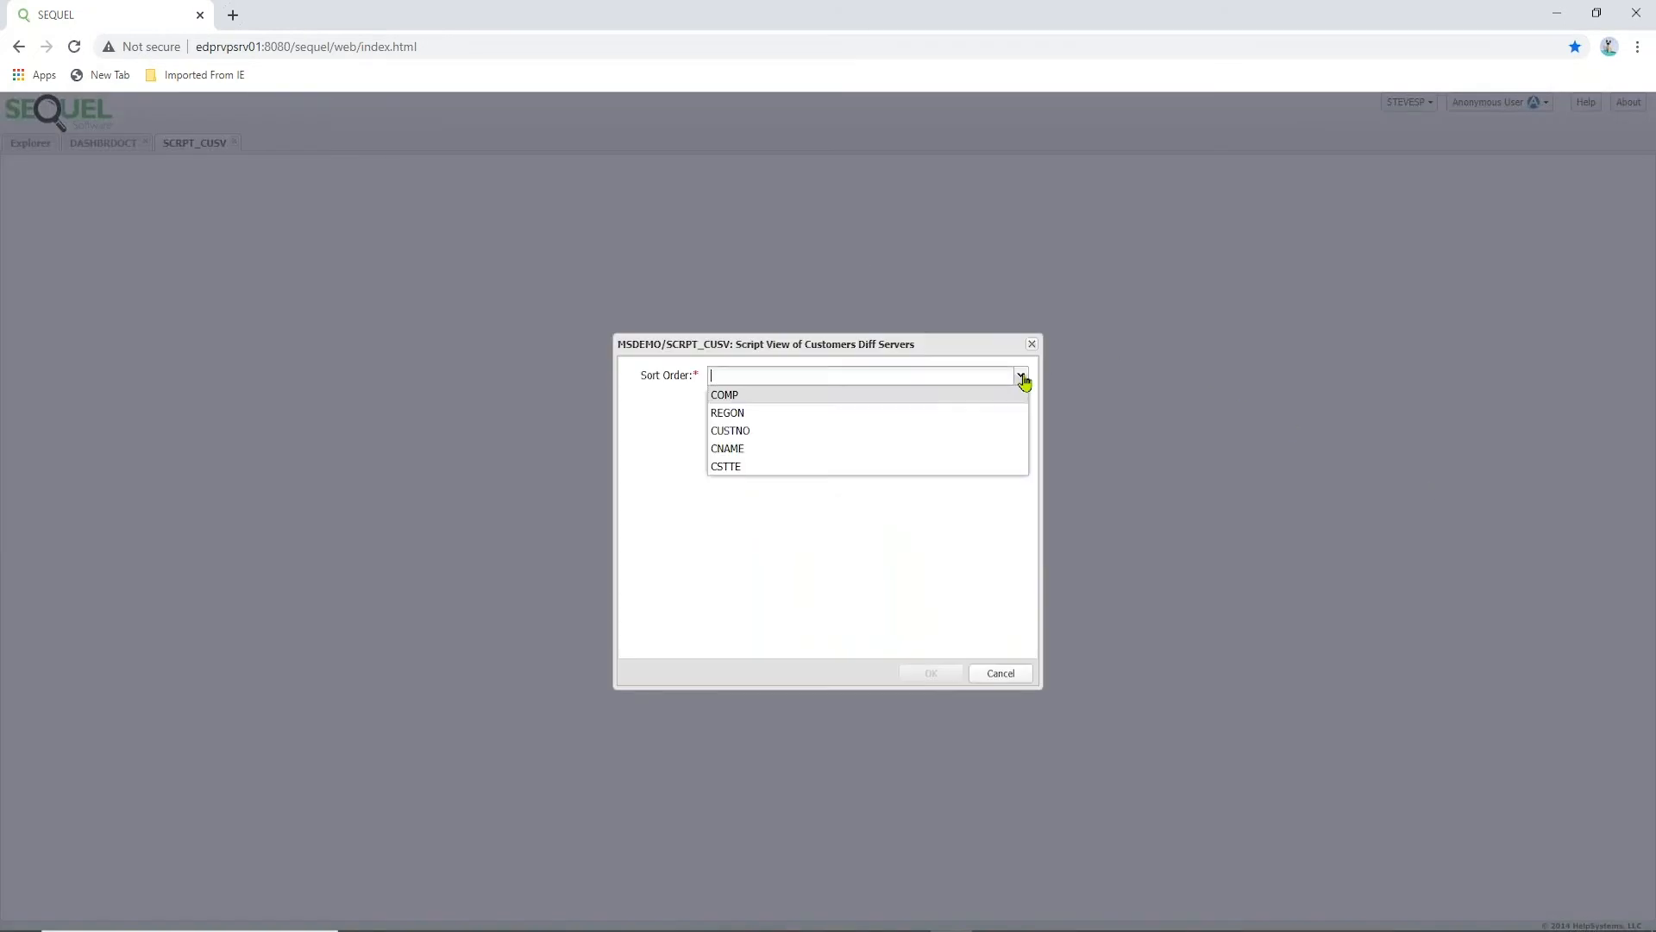
pyautogui.click(746, 466)
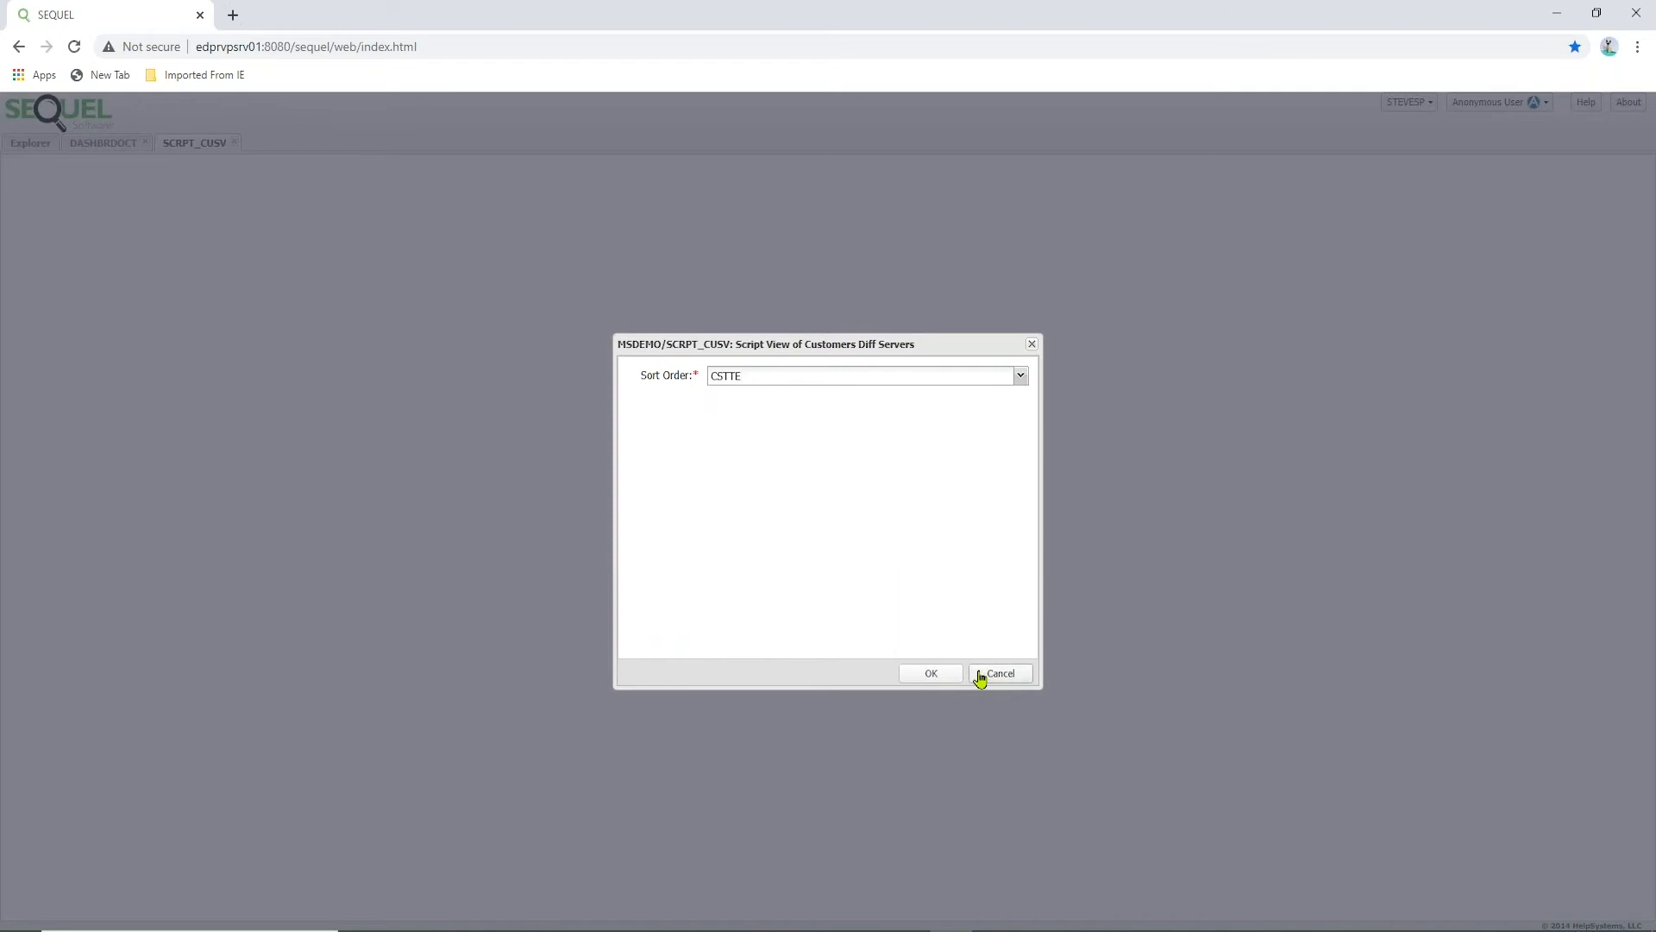
pyautogui.click(931, 674)
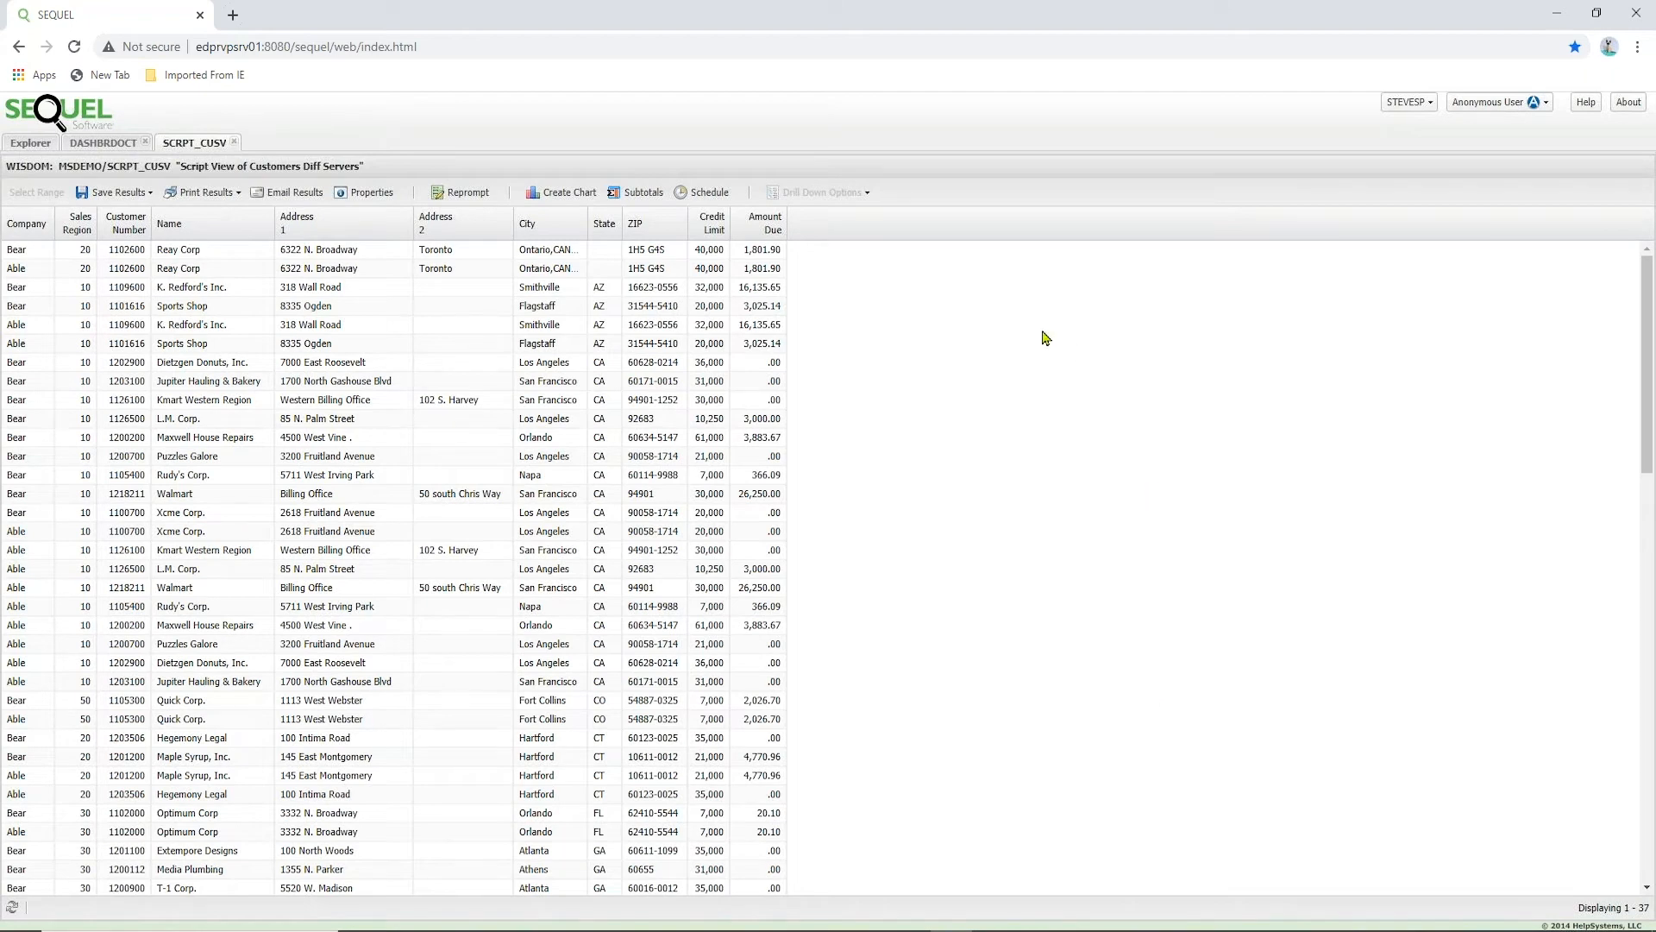
# Set up subtotals at each change in State for the customer report, with the Company field counted.
pyautogui.click(580, 226)
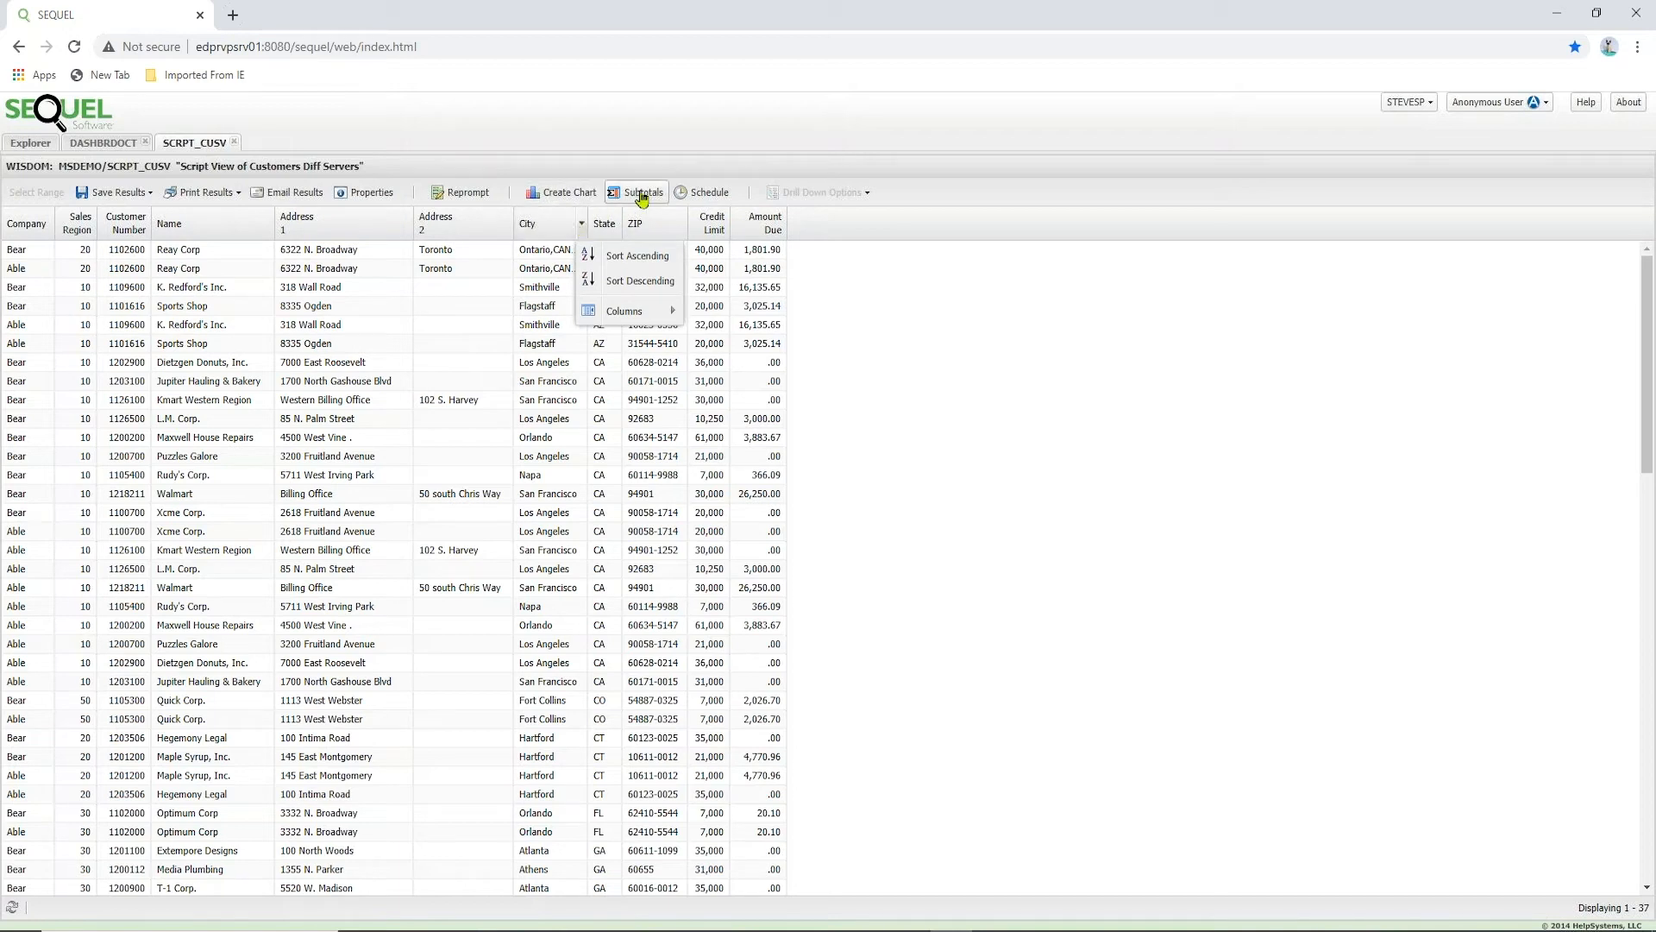
pyautogui.click(643, 195)
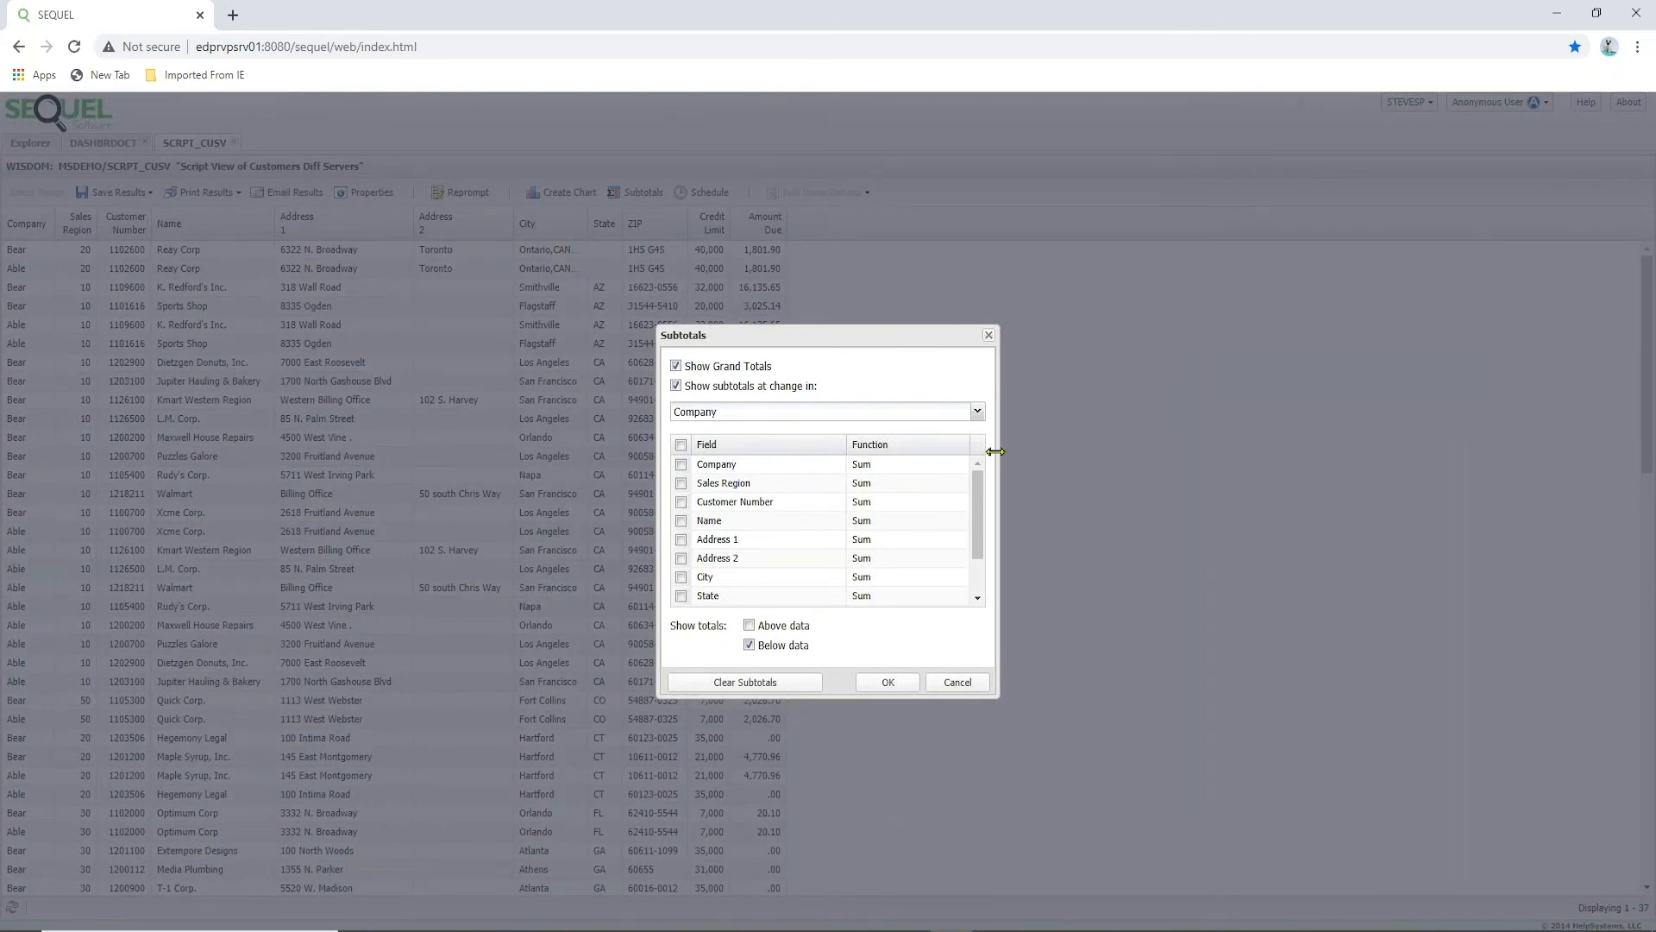
pyautogui.click(978, 413)
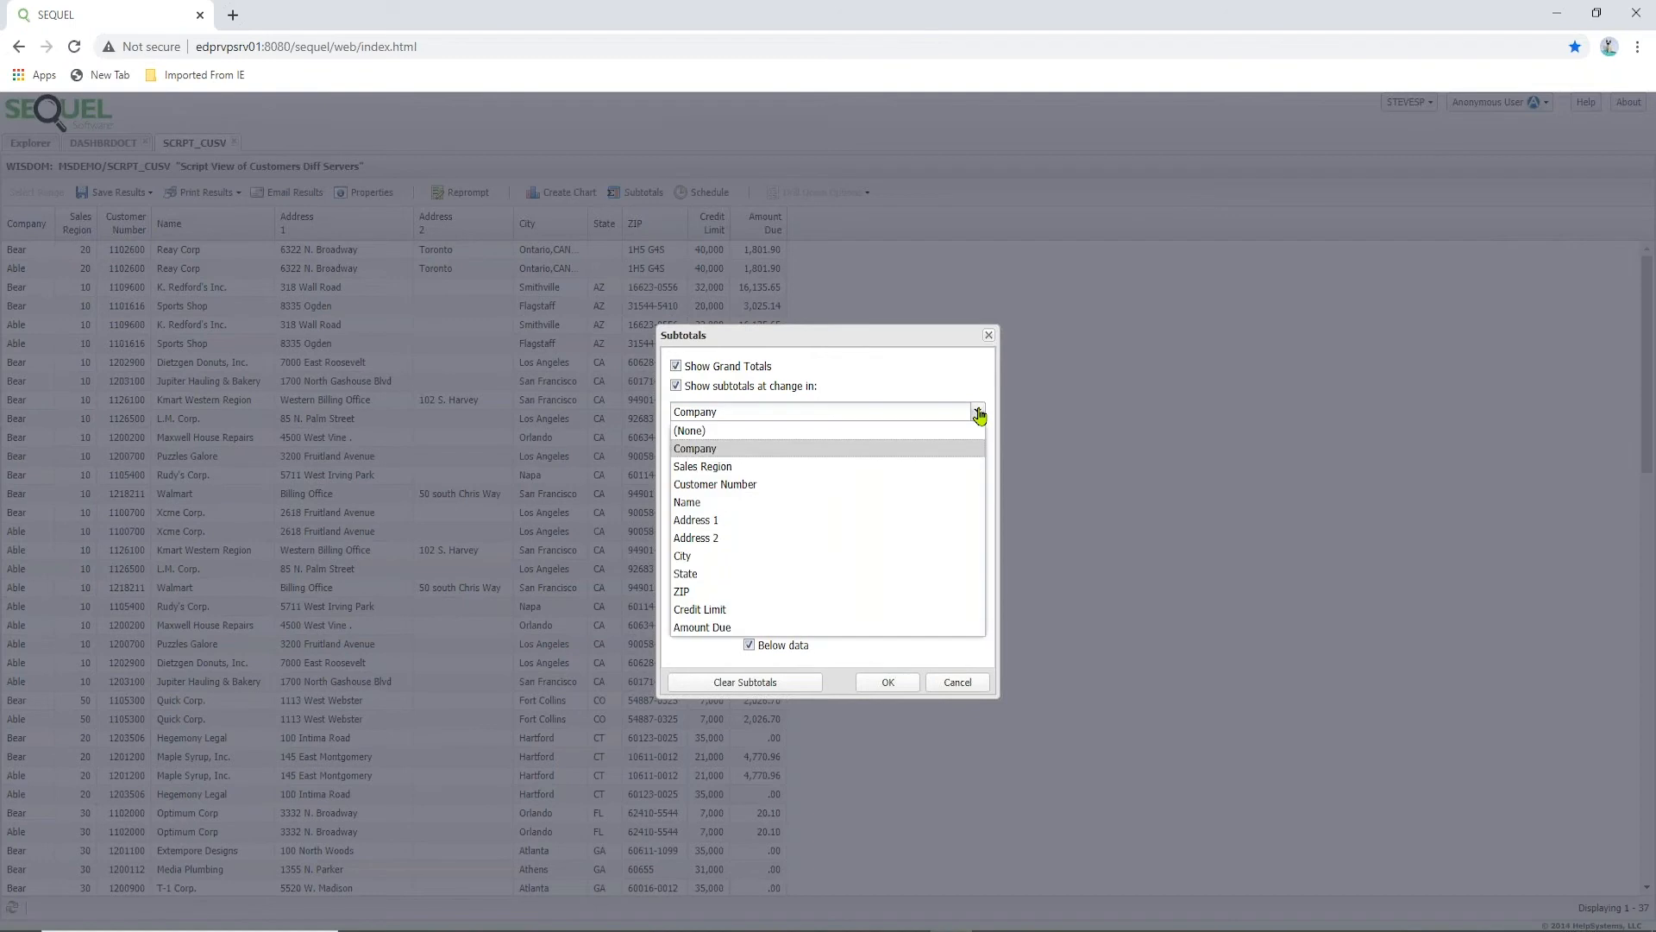
pyautogui.click(707, 575)
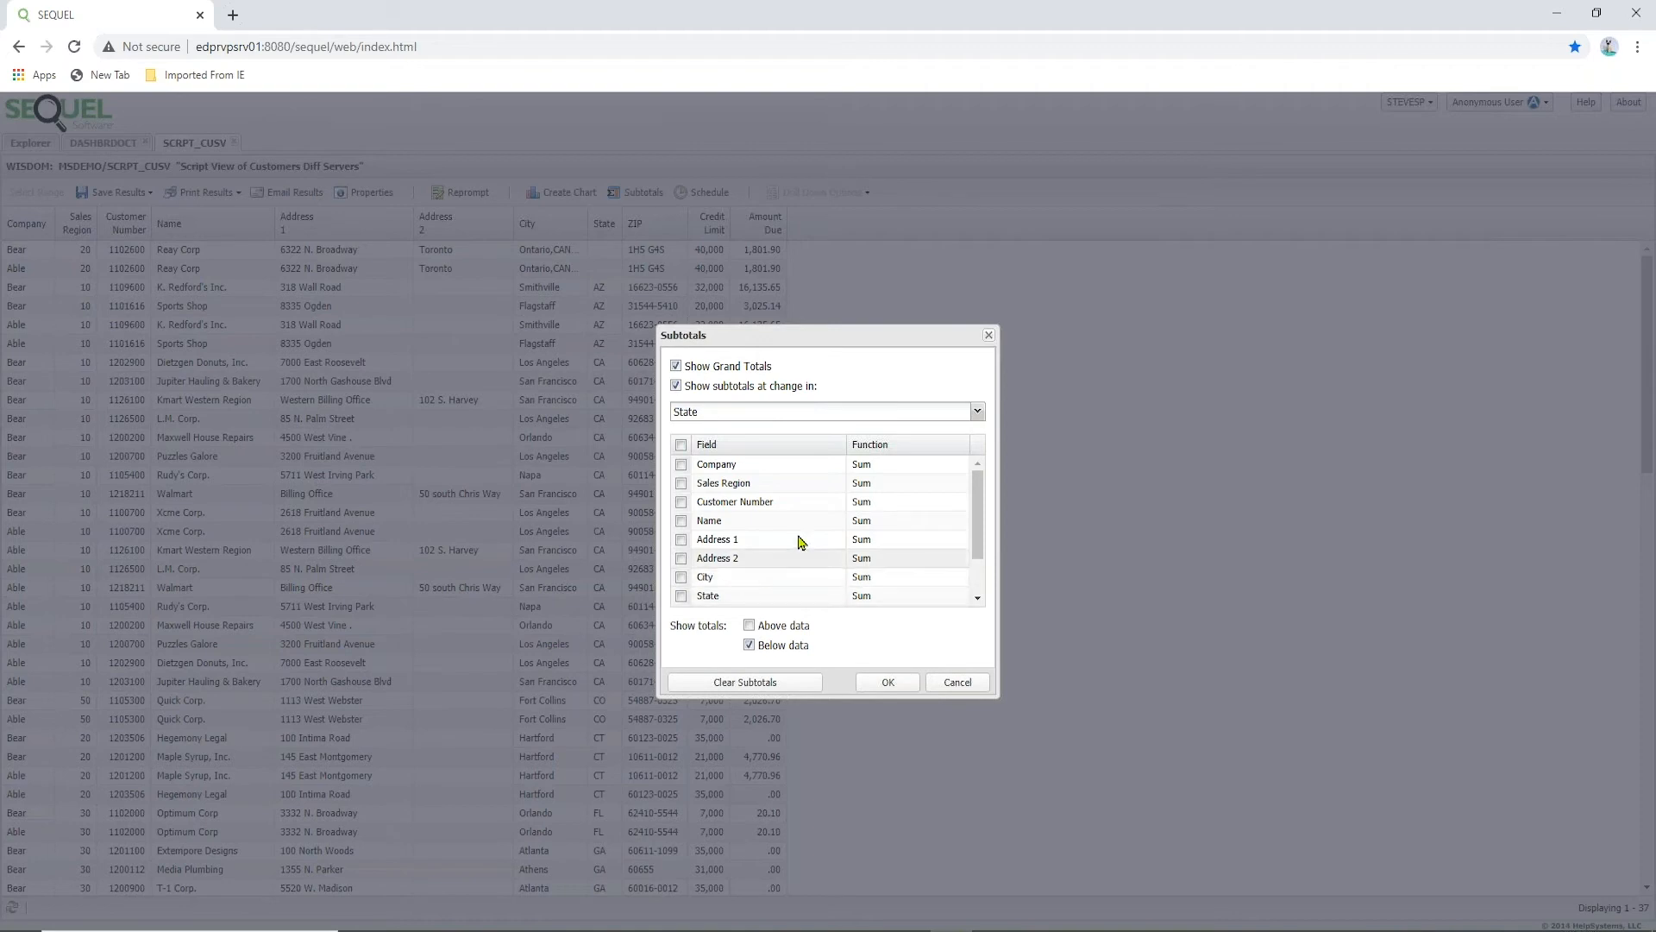
pyautogui.click(682, 466)
pyautogui.click(876, 470)
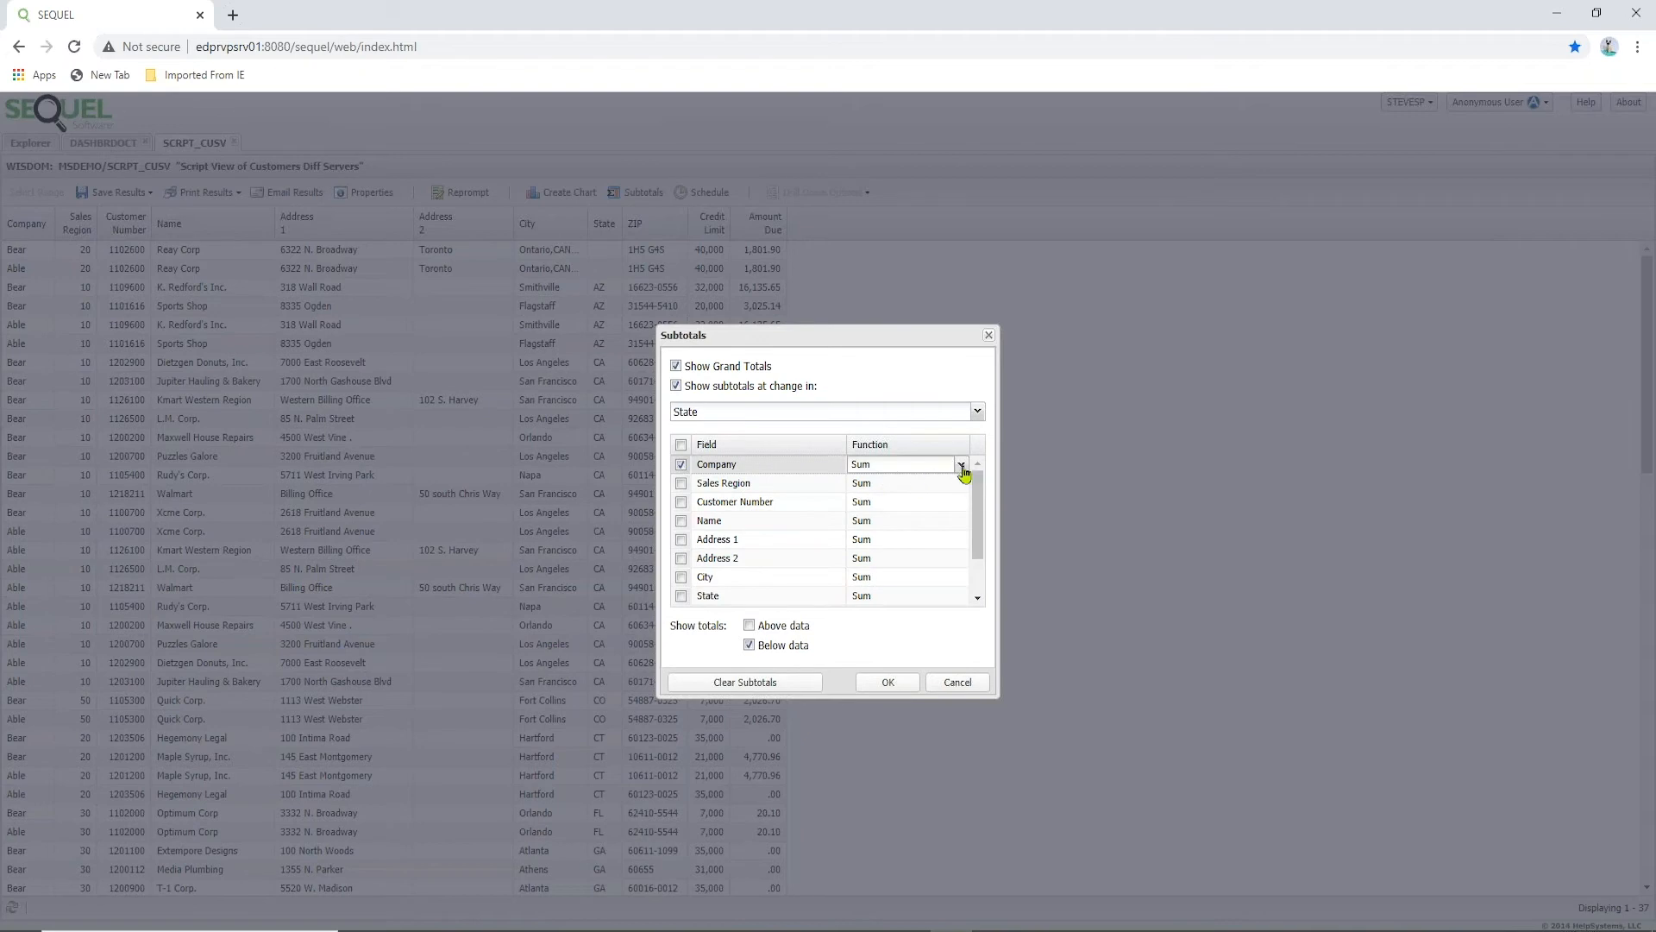
pyautogui.click(960, 465)
pyautogui.click(870, 502)
# Include the sum of Amount Due, show totals above the data only, and apply the subtotals with all remaining records retrieved.
pyautogui.scroll(-2, 897, 518)
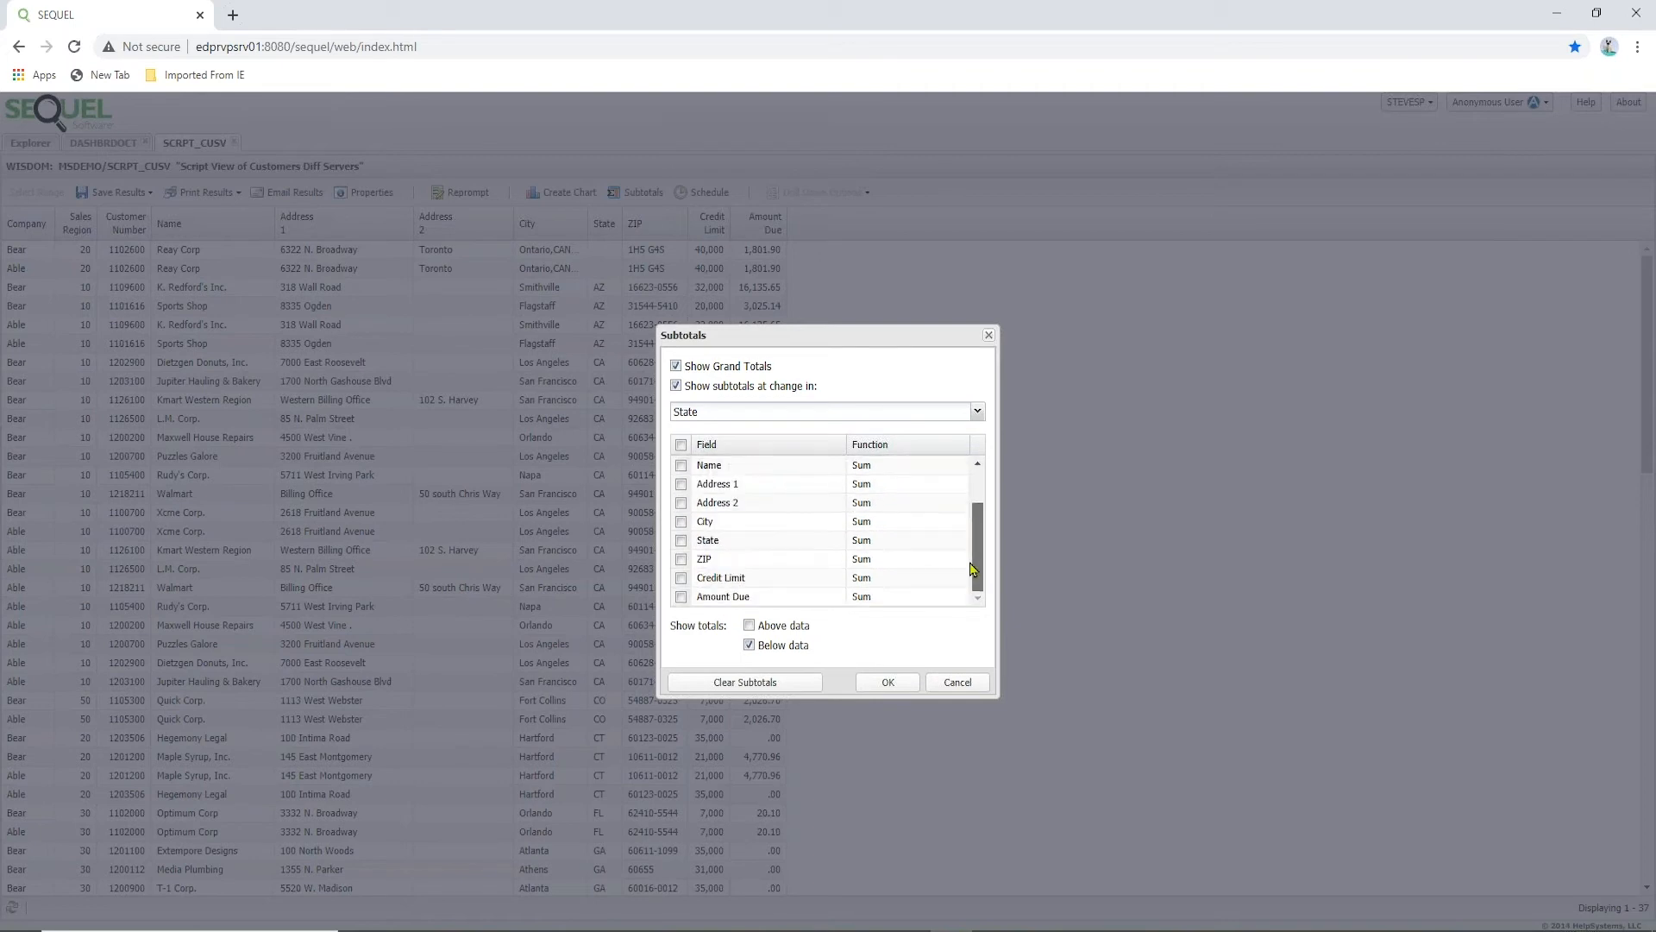
pyautogui.click(683, 598)
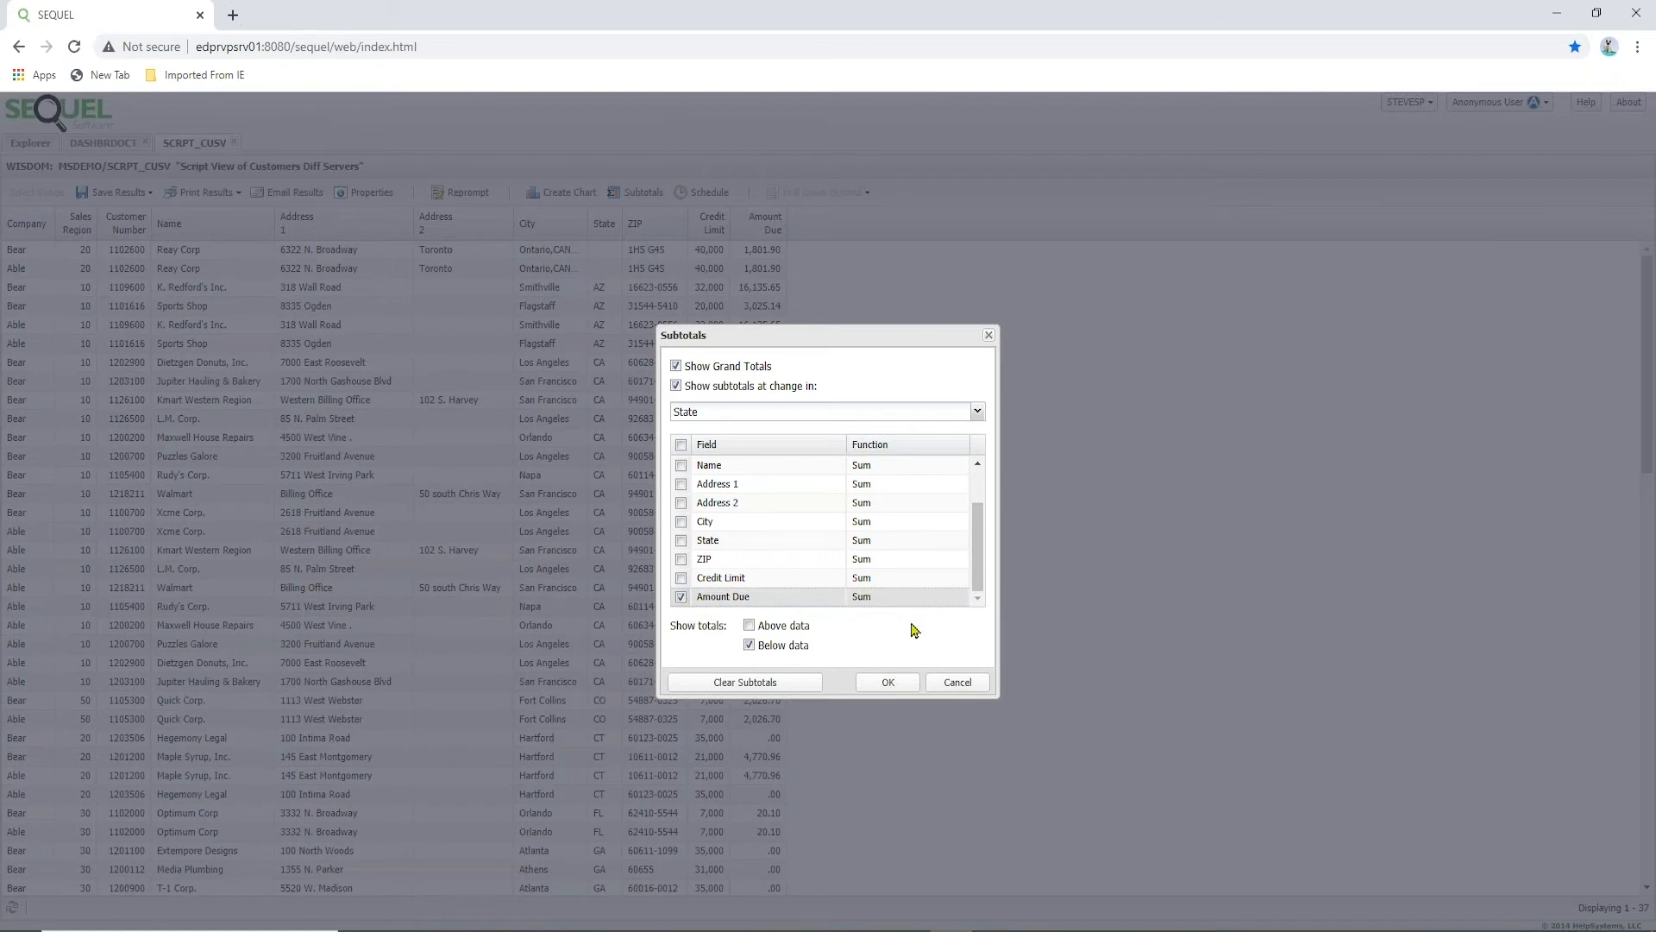
pyautogui.click(750, 647)
pyautogui.click(753, 628)
pyautogui.click(888, 682)
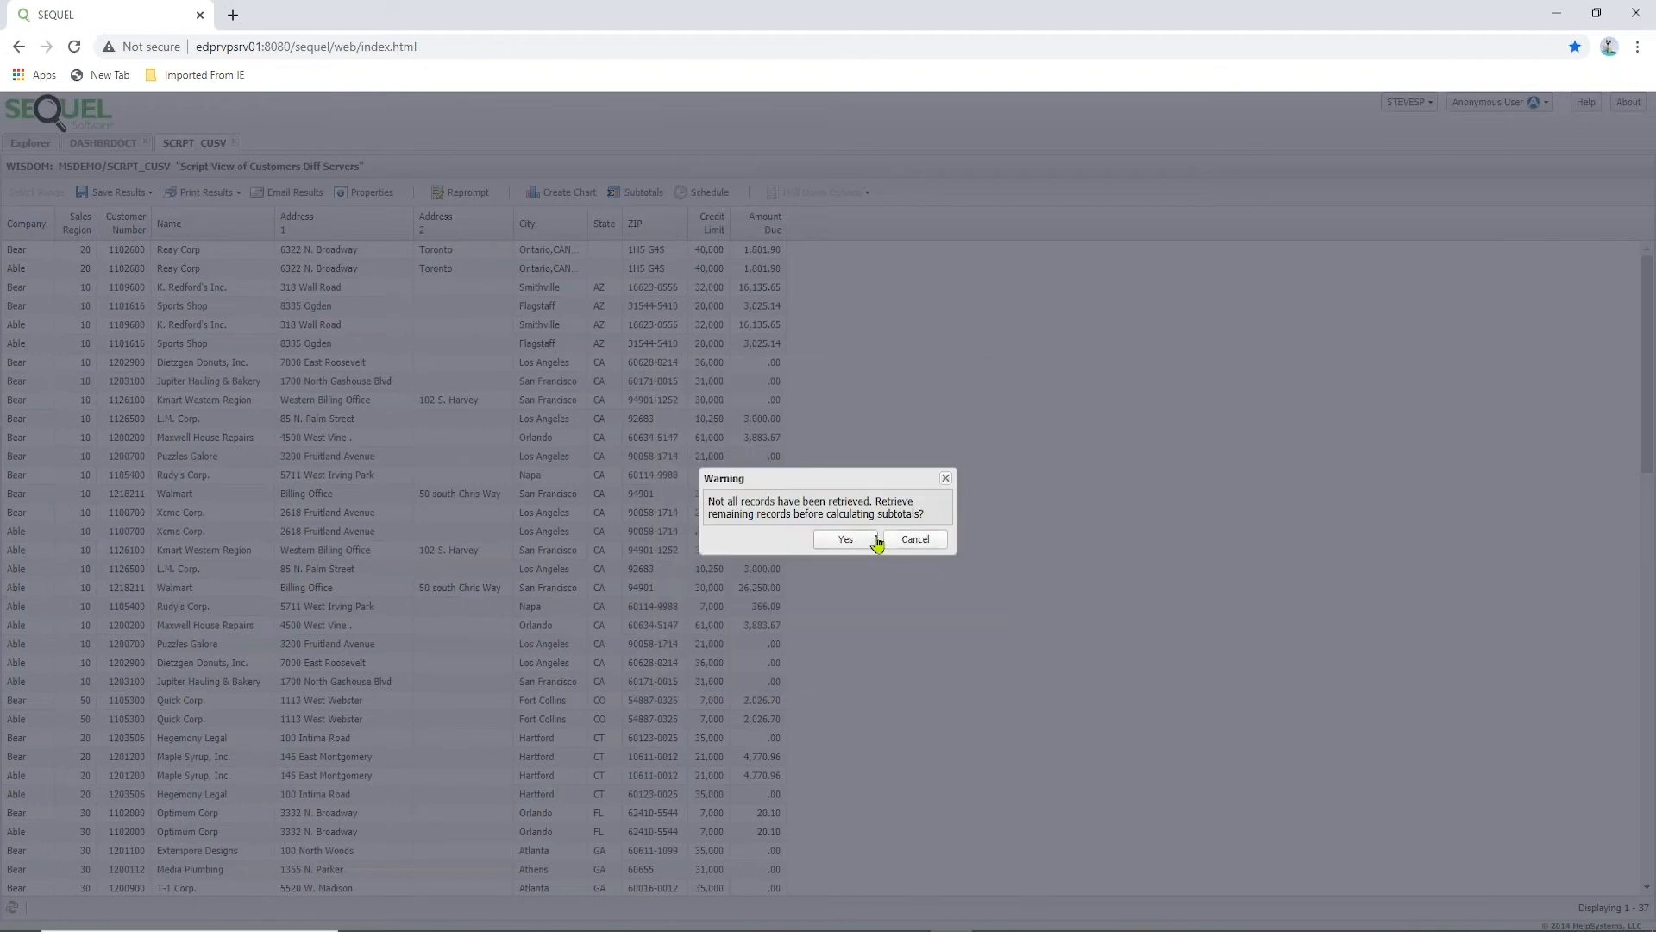
pyautogui.click(848, 541)
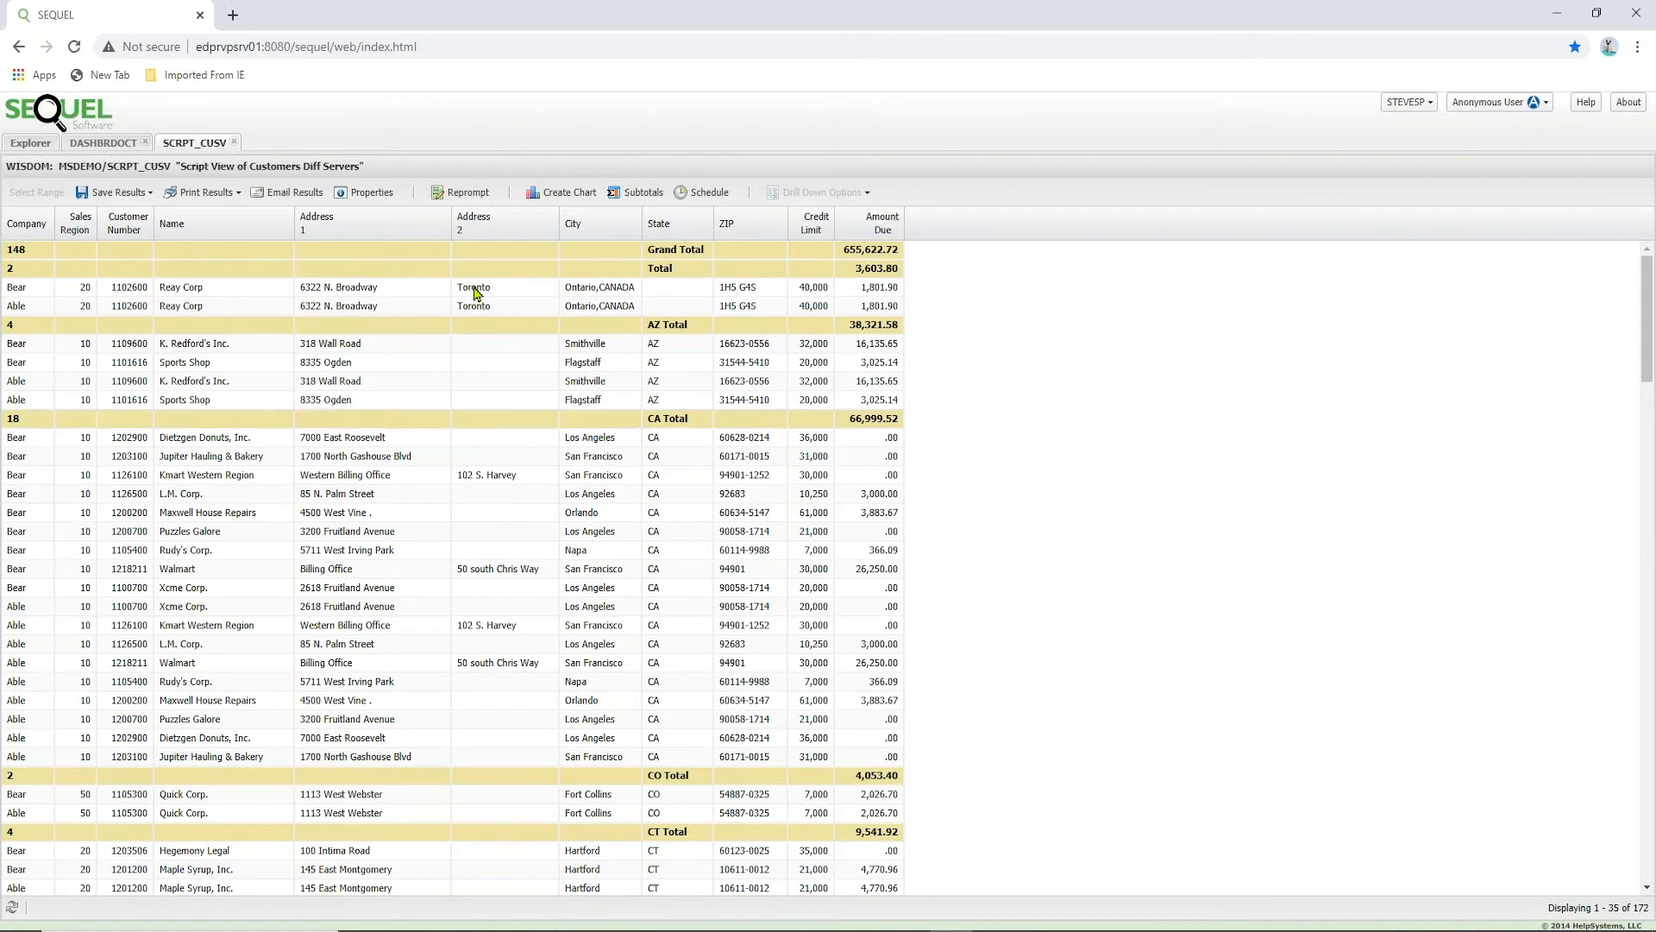
# Return to the dashboard and create a Pie 3D chart from the Sales Information table.
pyautogui.click(114, 151)
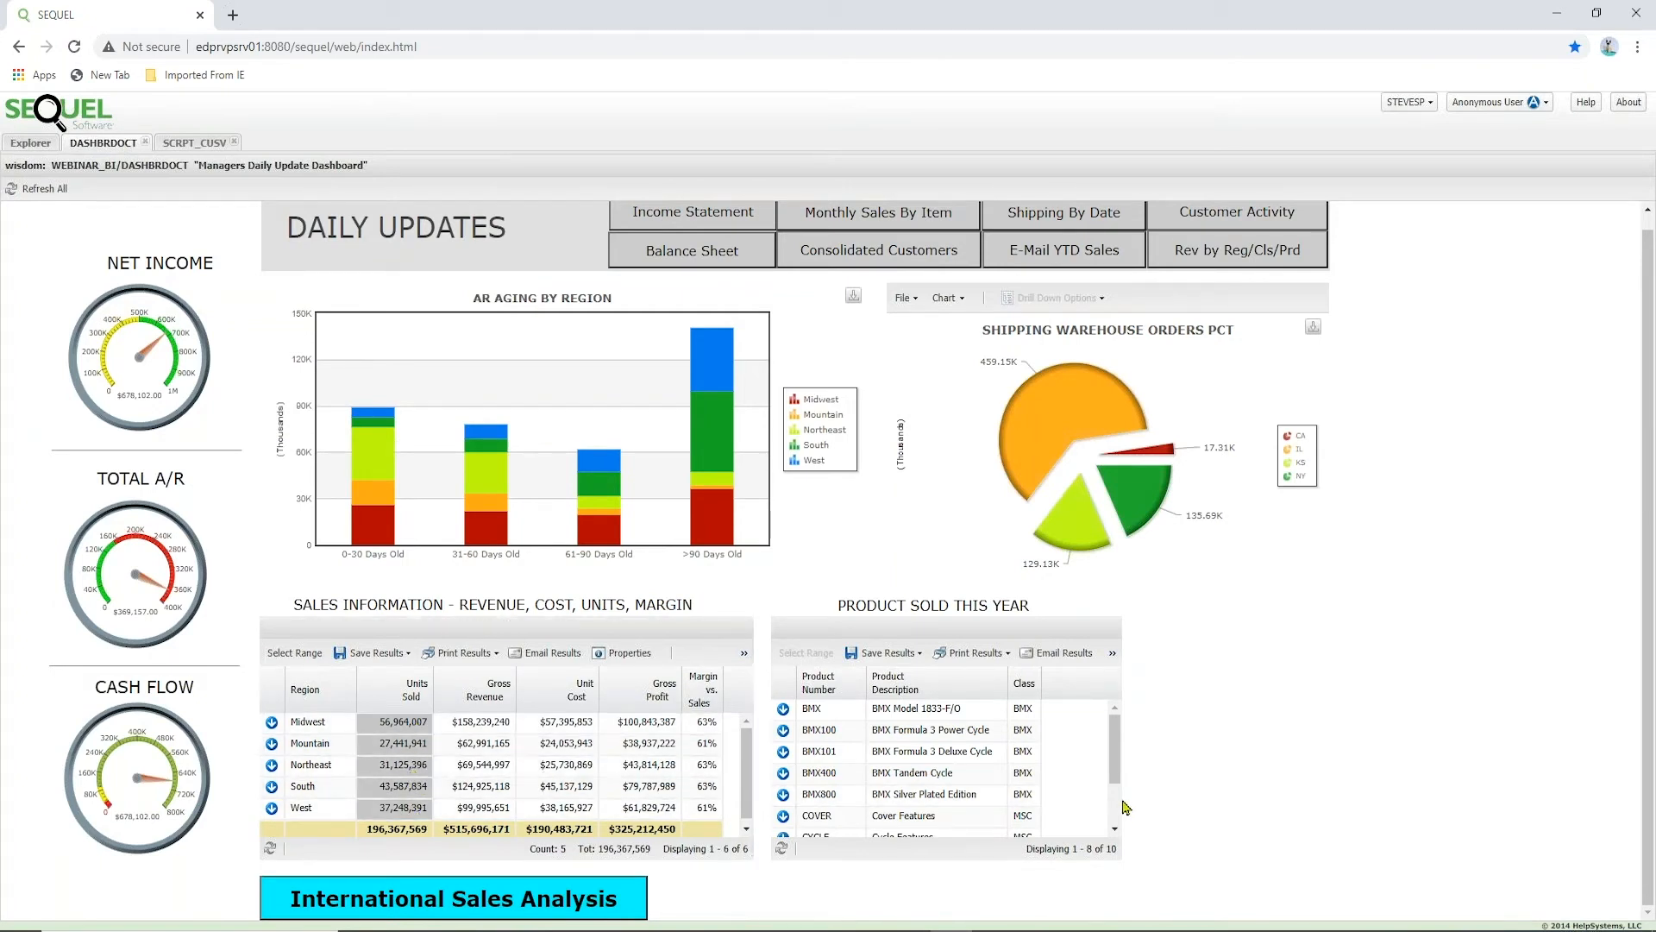
pyautogui.click(744, 658)
pyautogui.click(792, 678)
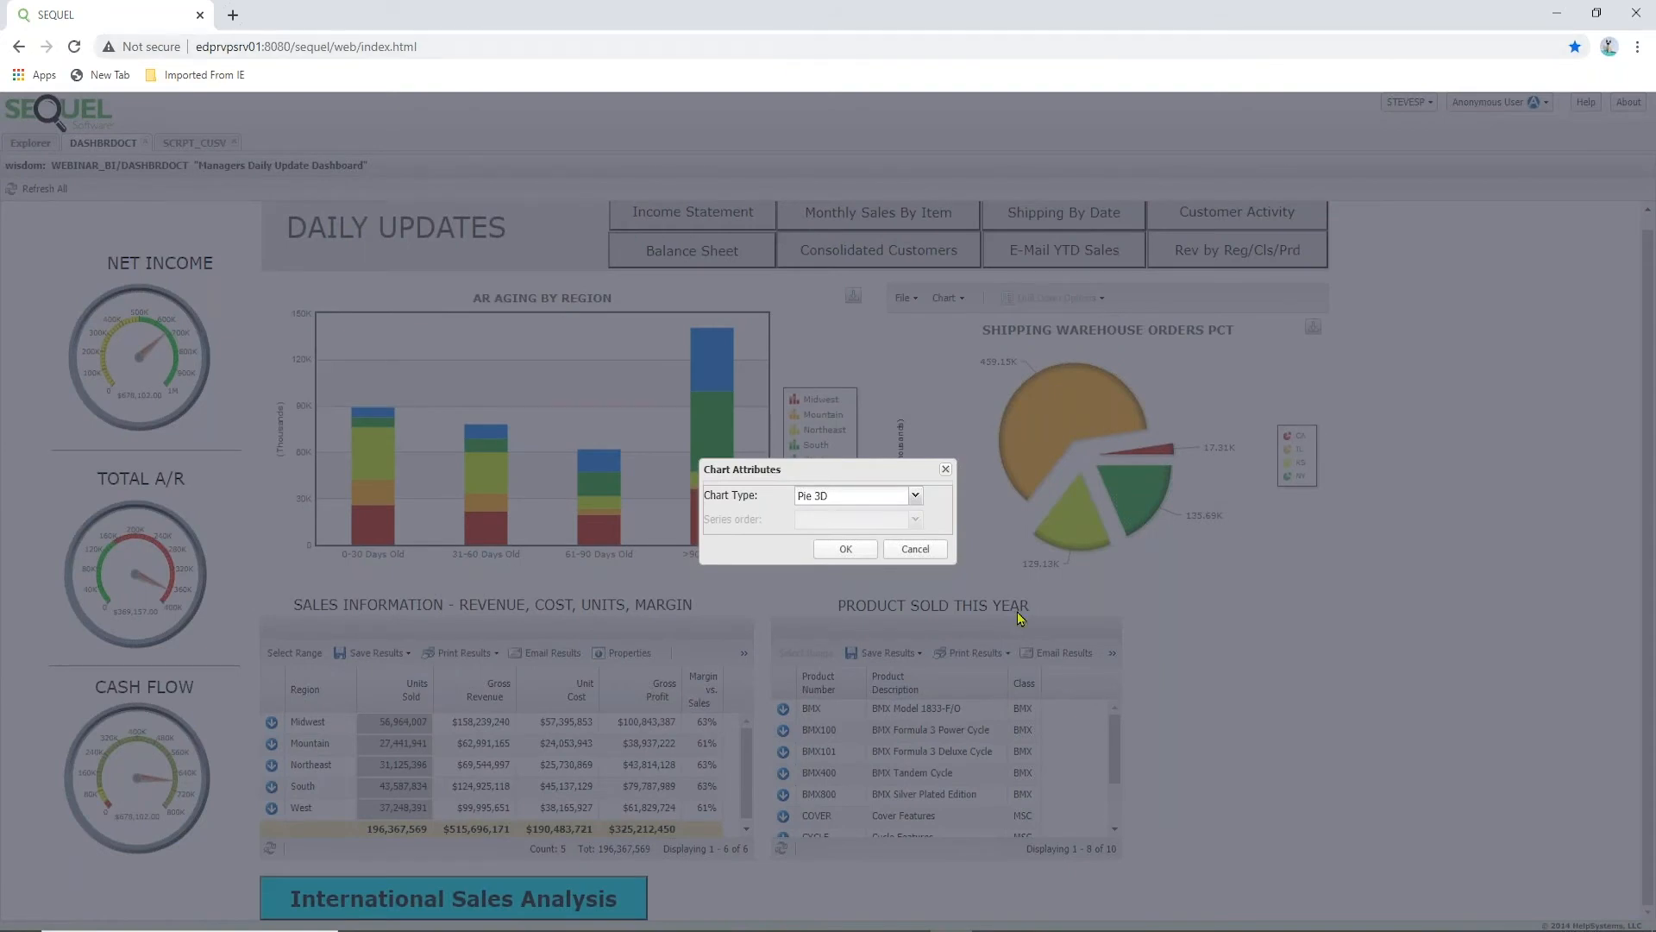
pyautogui.click(915, 497)
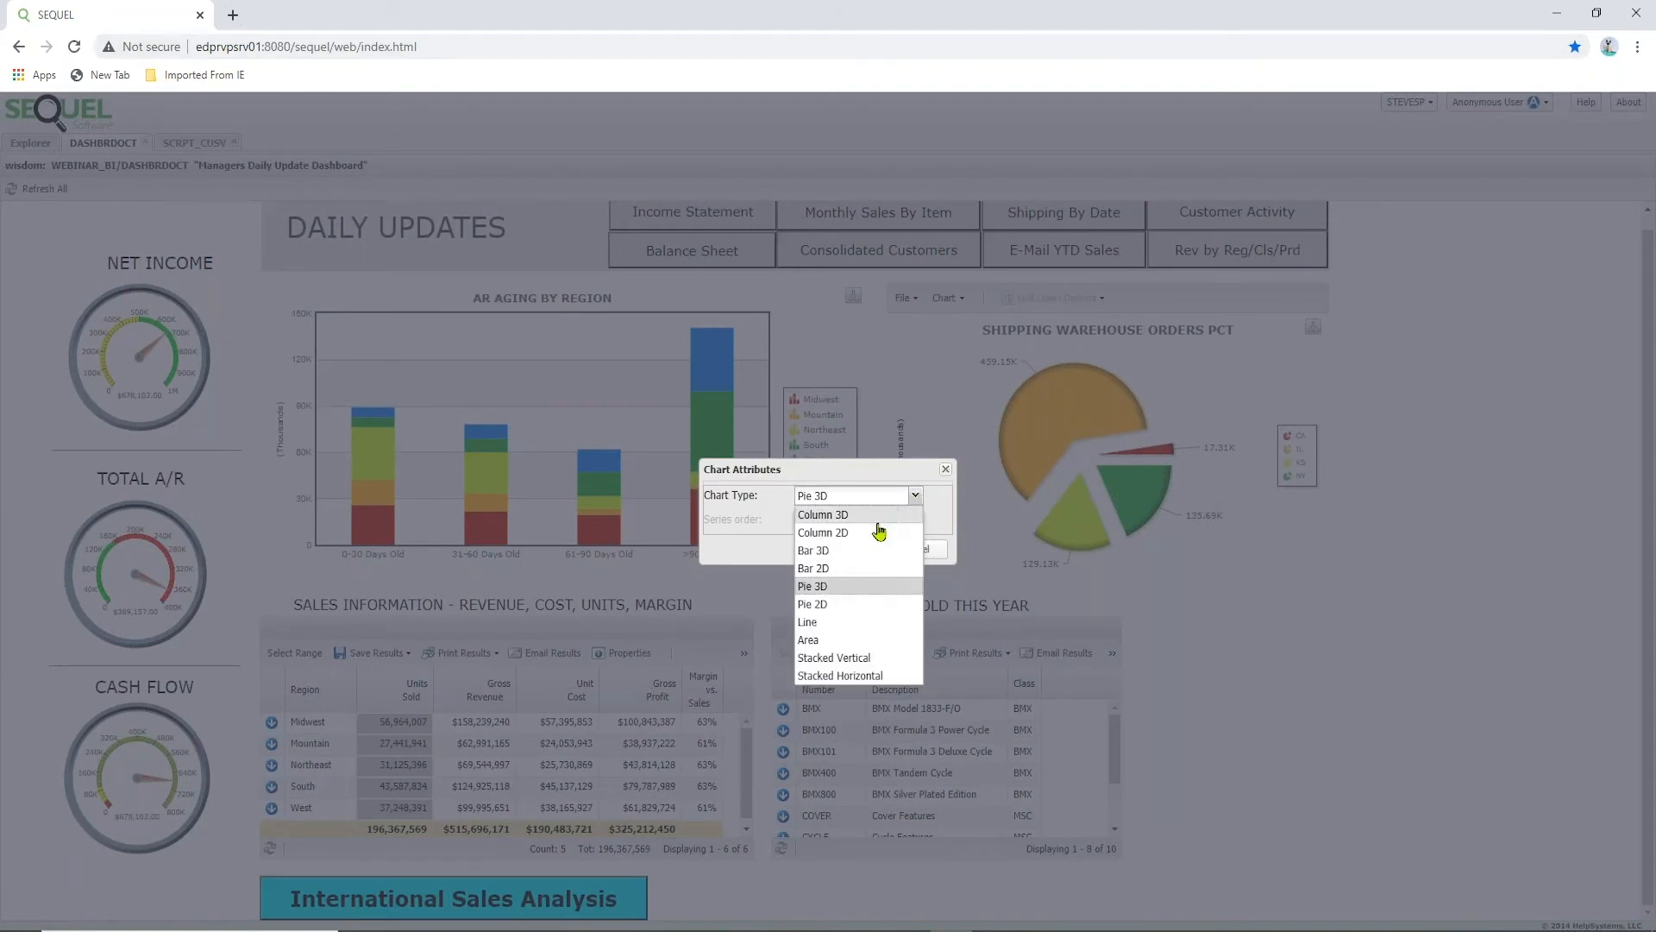
pyautogui.click(841, 587)
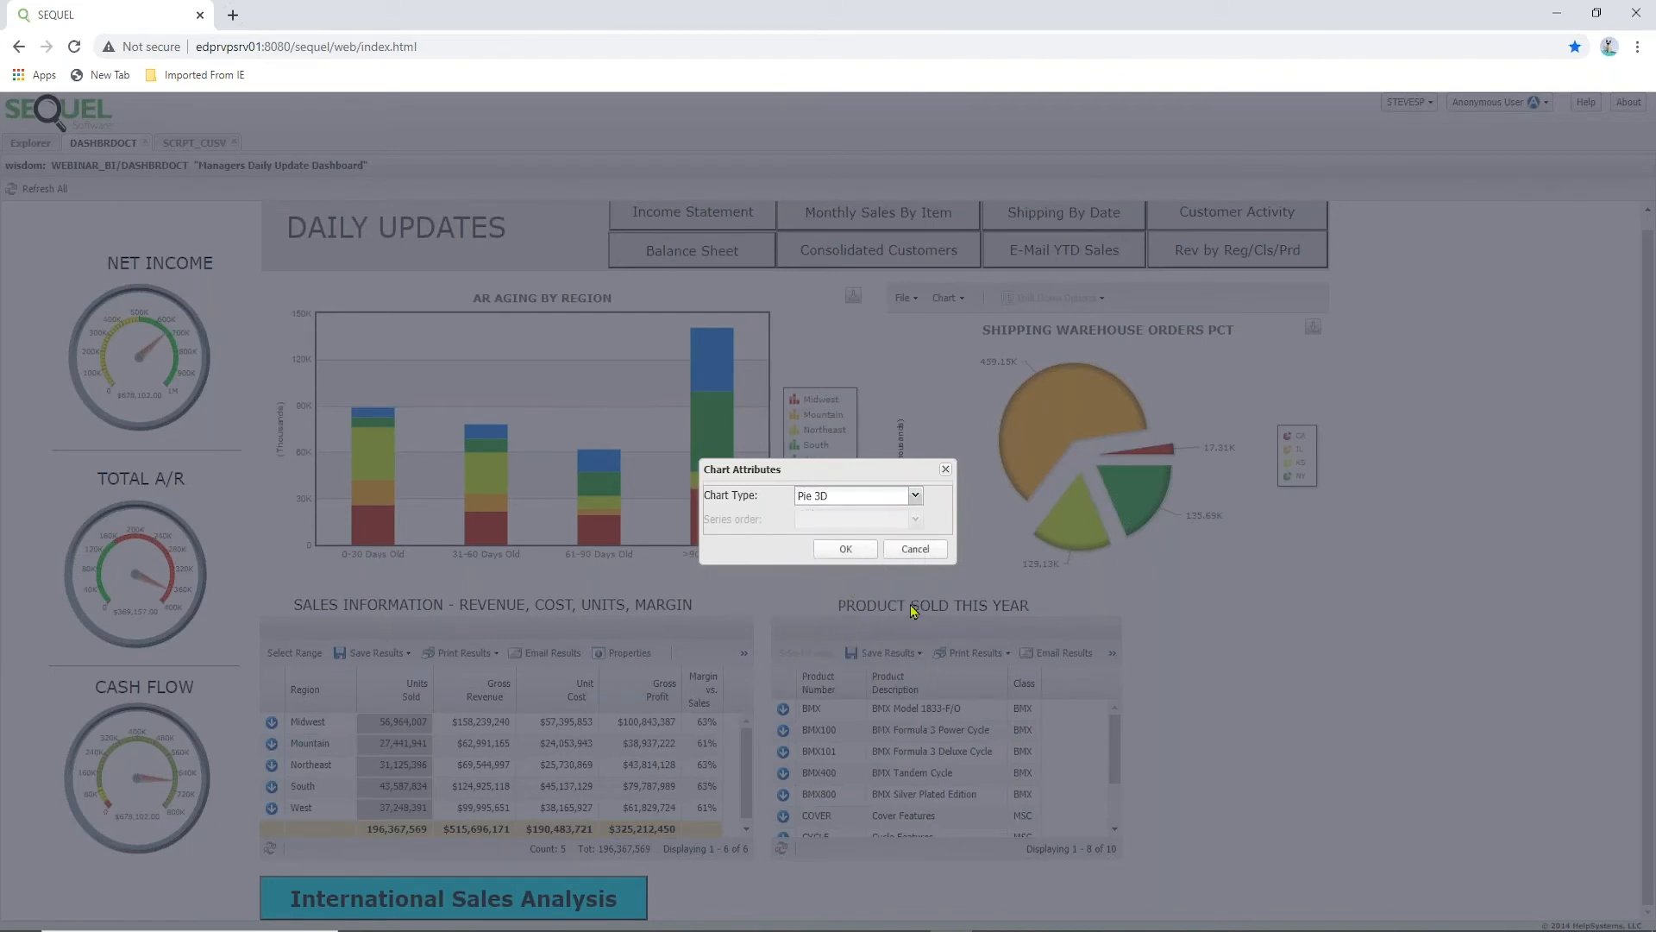
pyautogui.click(845, 549)
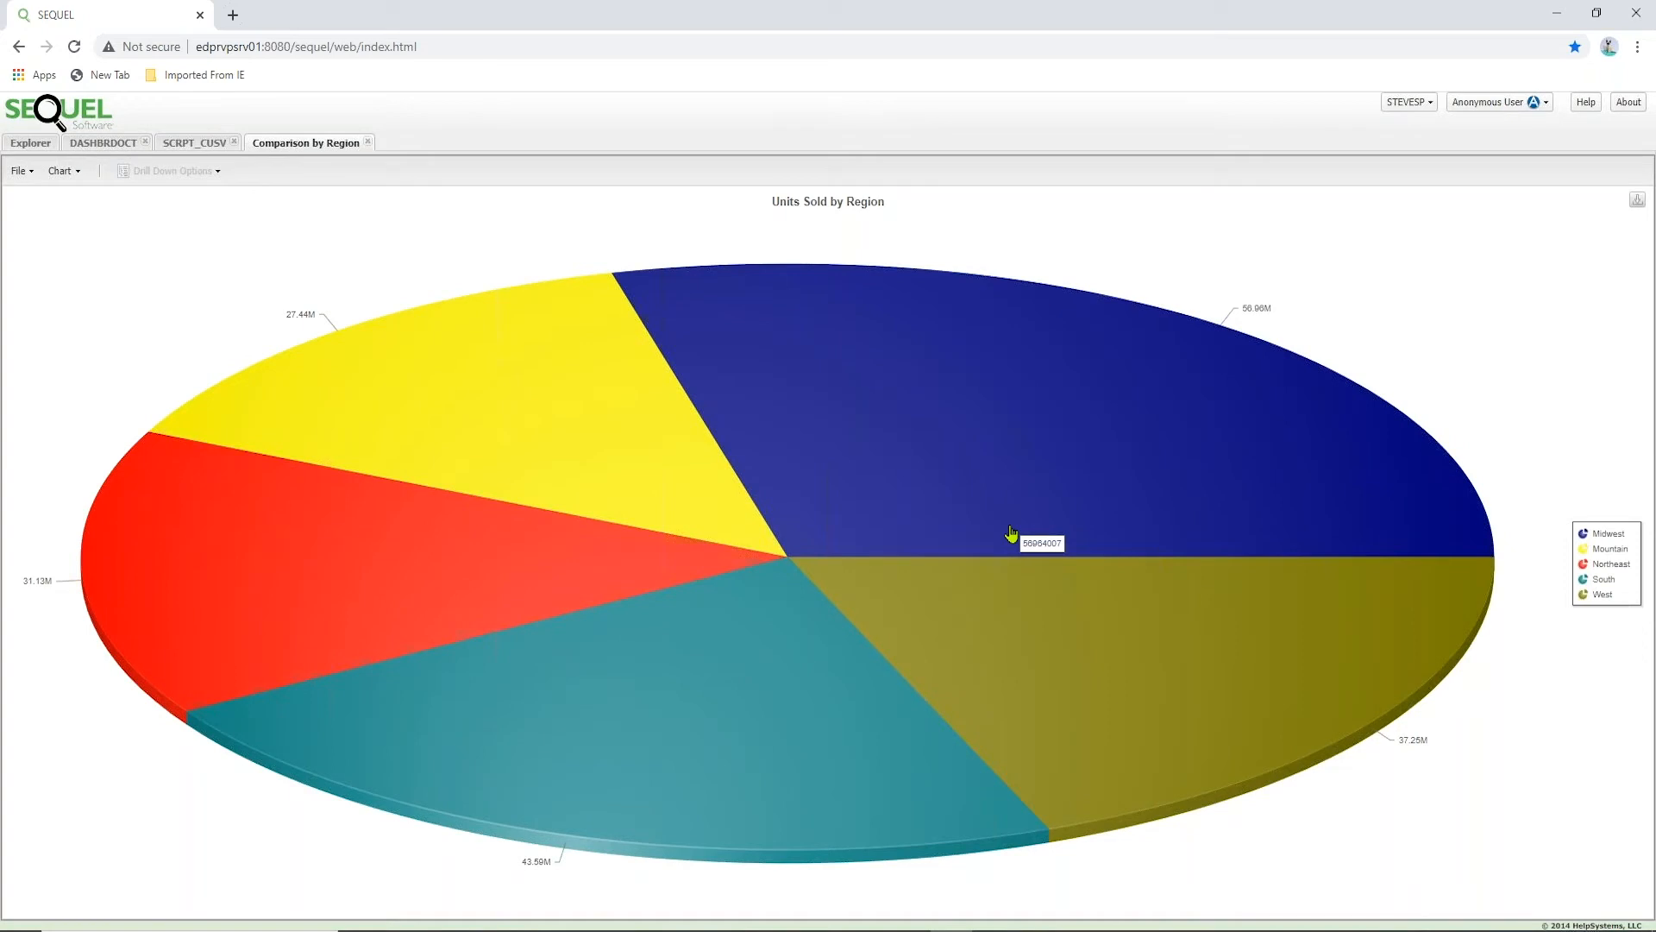
# Open the Shipping By Date report from the dashboard and set its starting date to 2018-01-01.
pyautogui.click(104, 144)
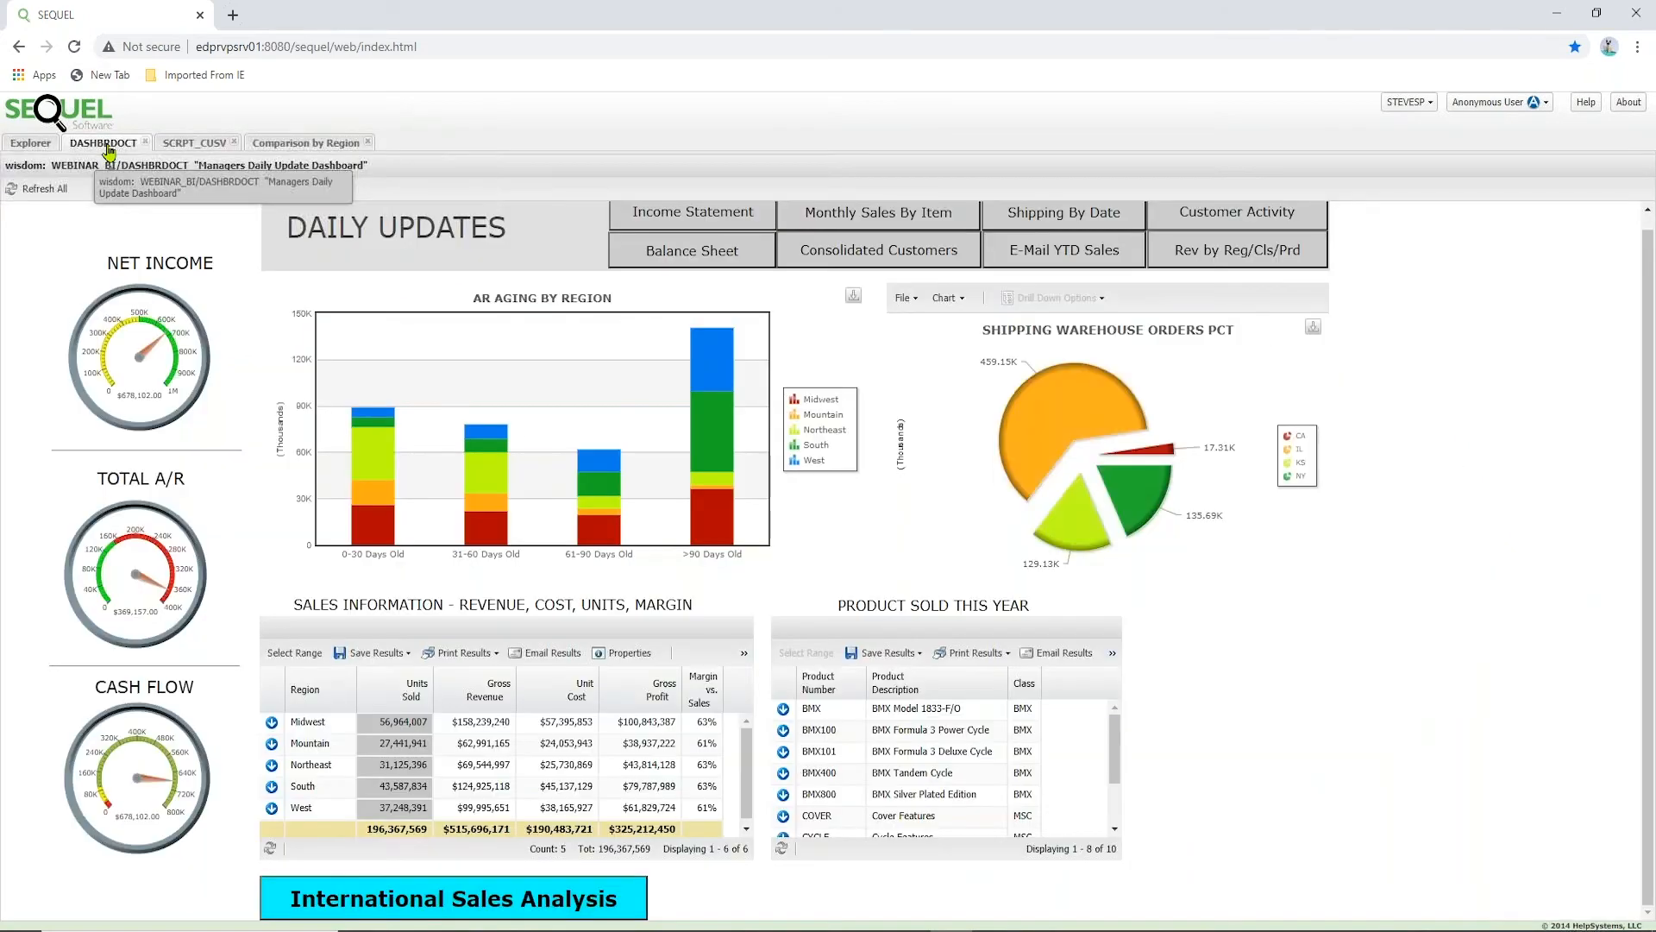
pyautogui.click(1051, 225)
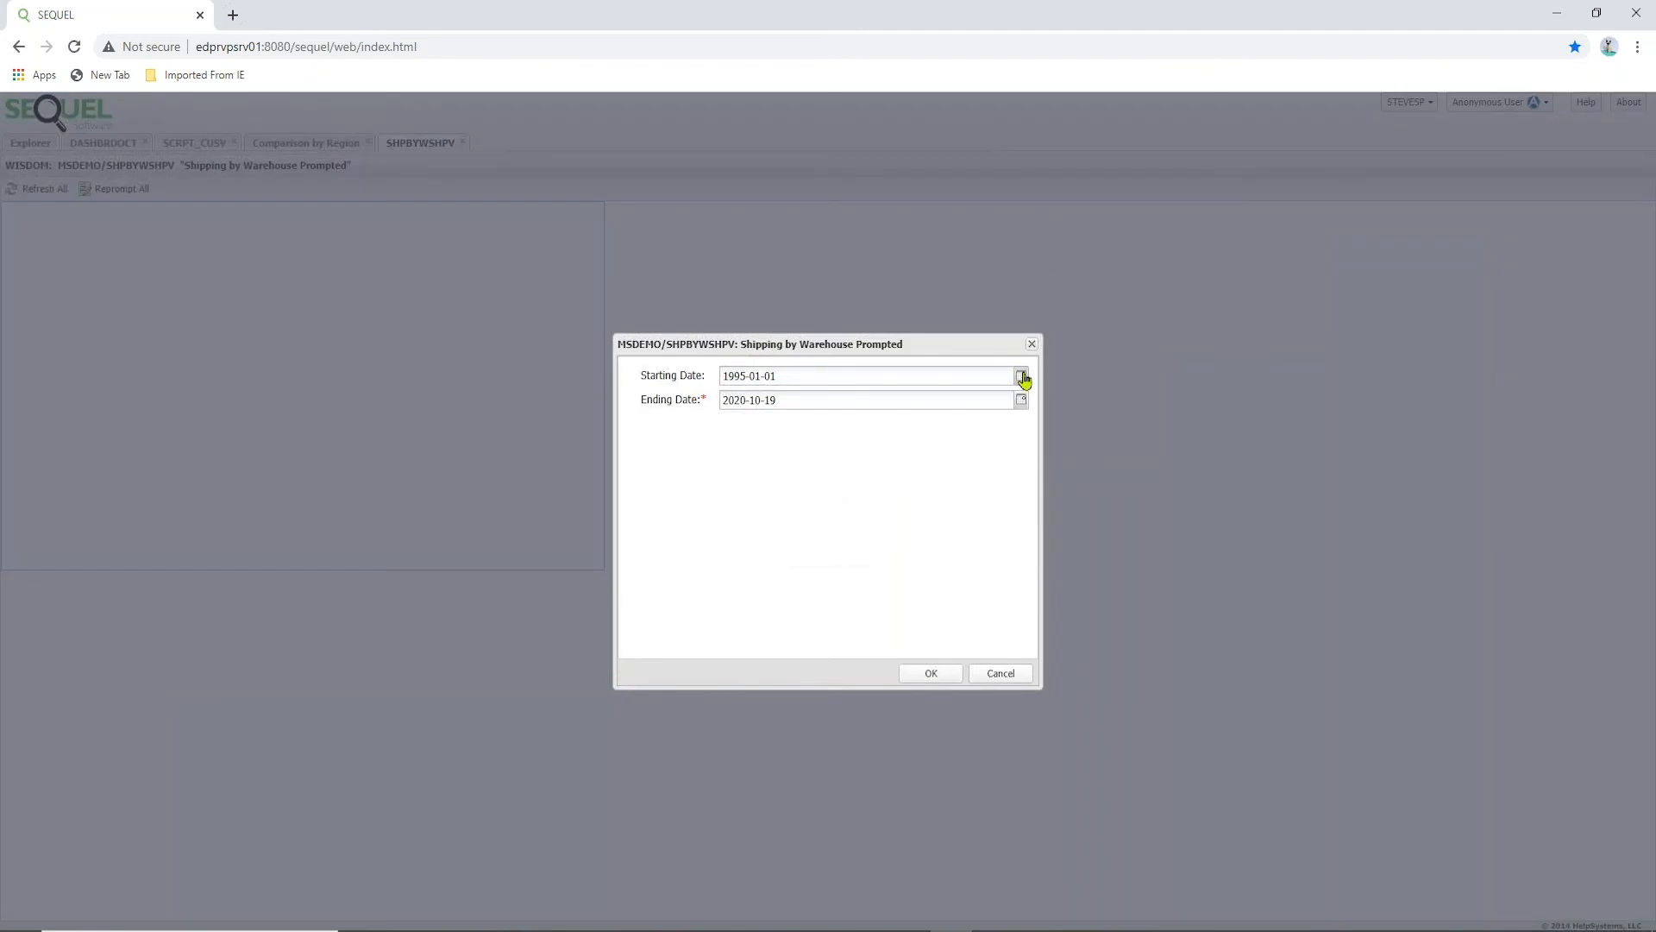
pyautogui.click(1022, 375)
pyautogui.click(829, 398)
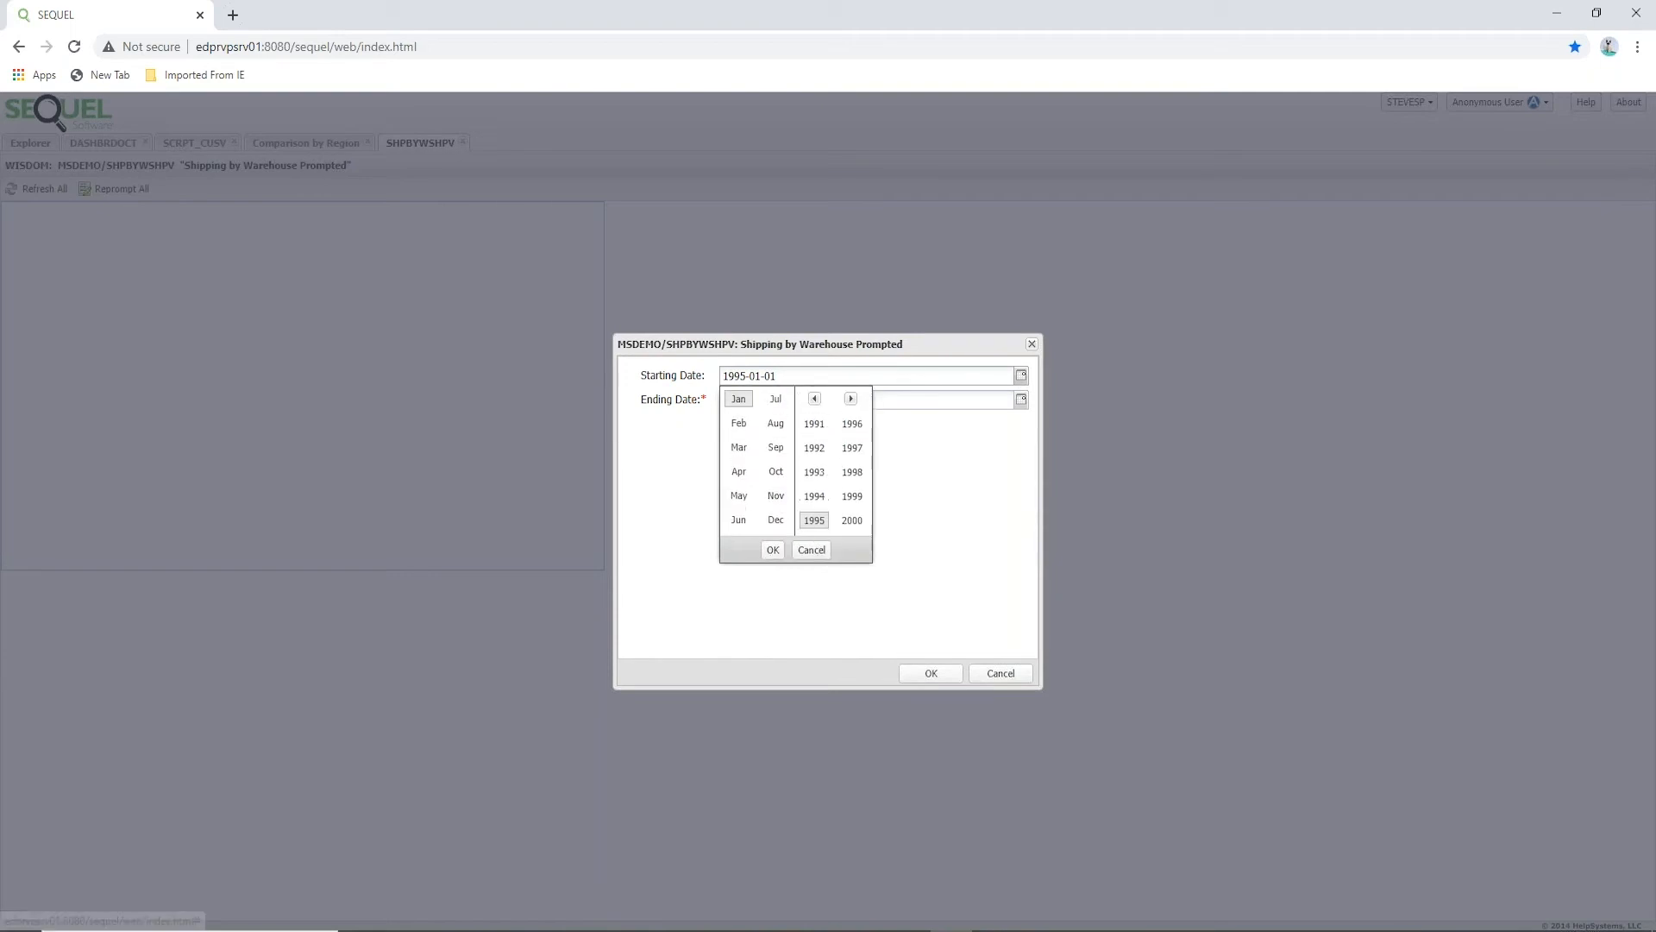
pyautogui.click(852, 400)
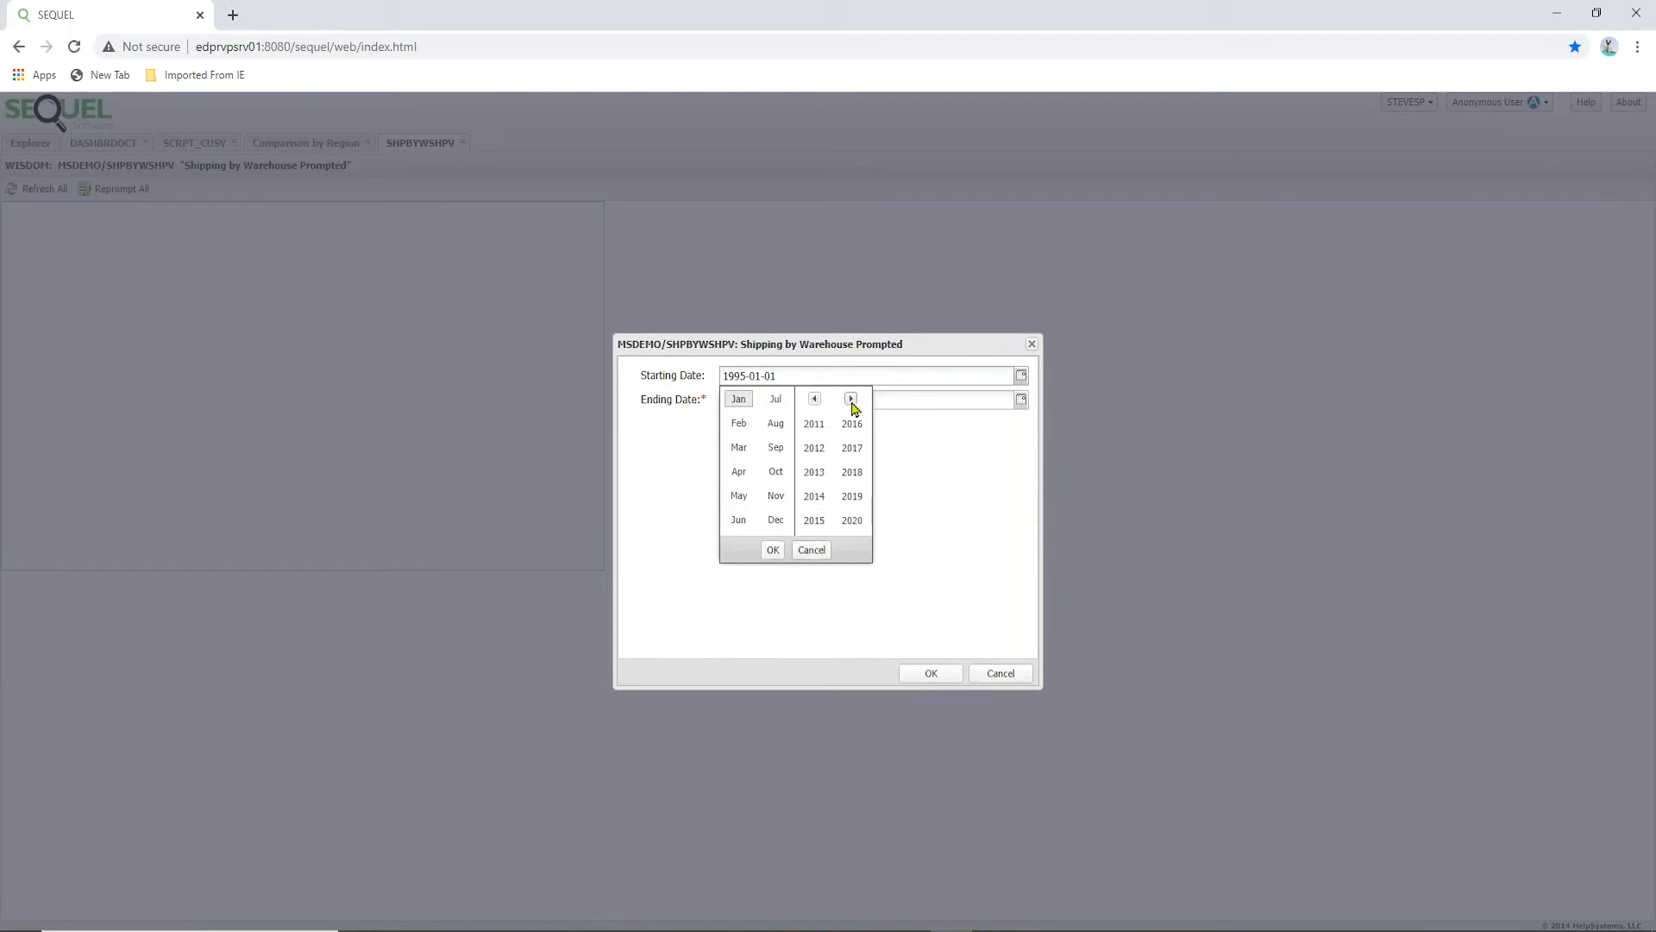
pyautogui.click(814, 400)
pyautogui.click(852, 476)
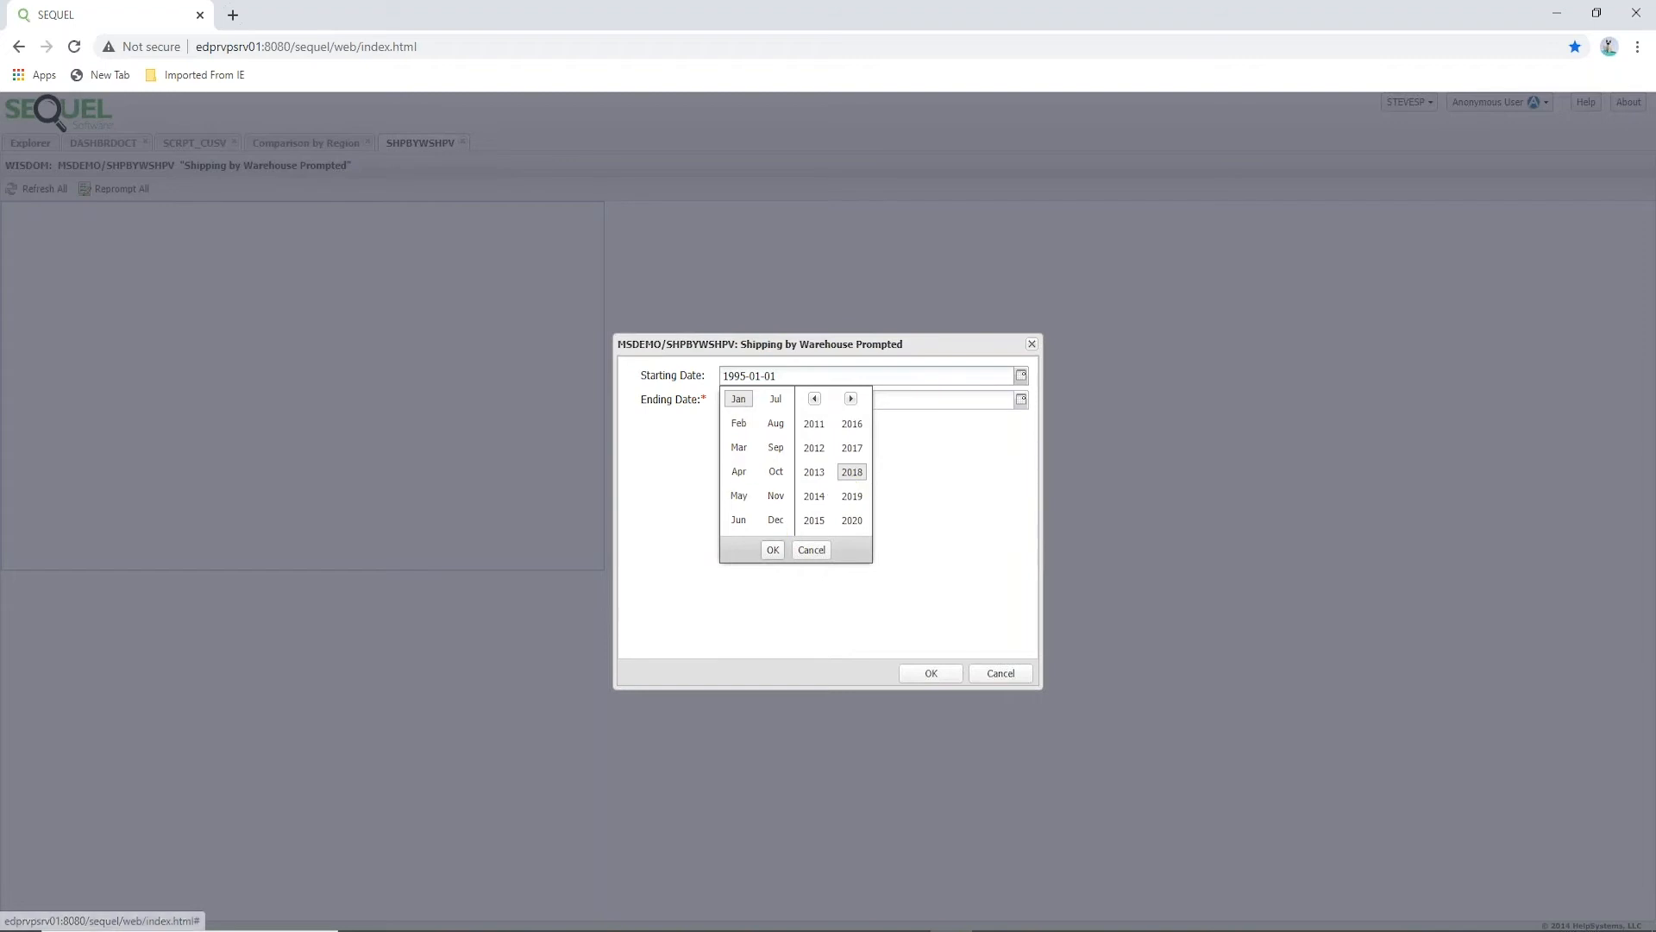
pyautogui.click(773, 550)
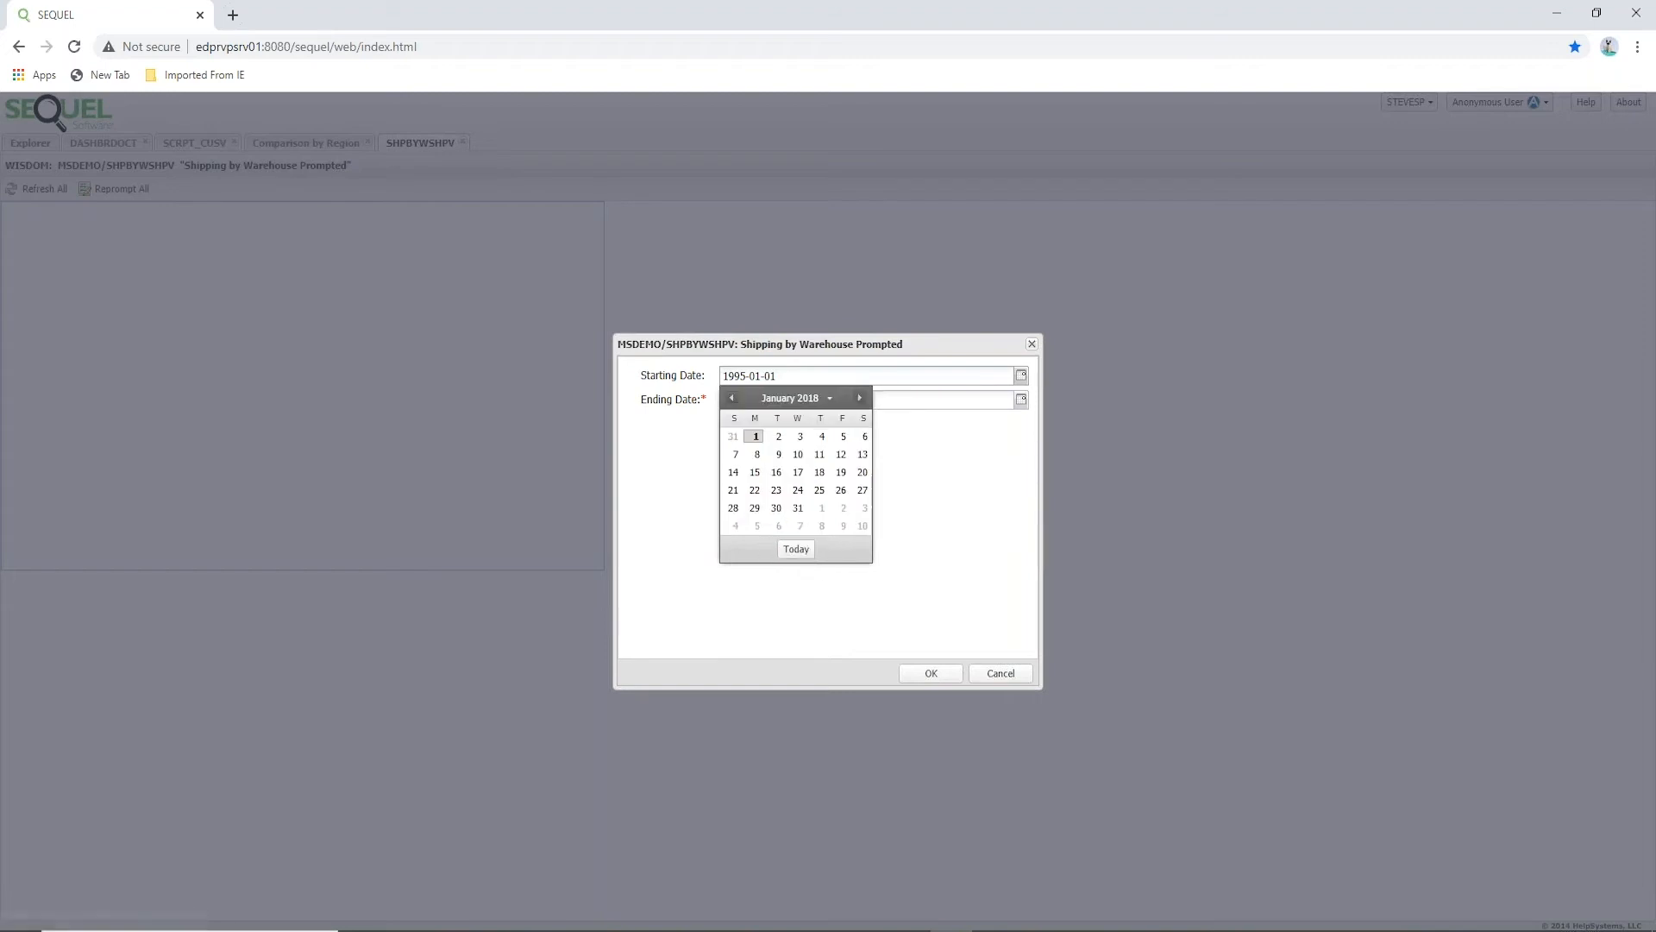
pyautogui.click(758, 438)
# Set the shipping report's ending date to 2018-12-31 and run the report.
pyautogui.click(1021, 401)
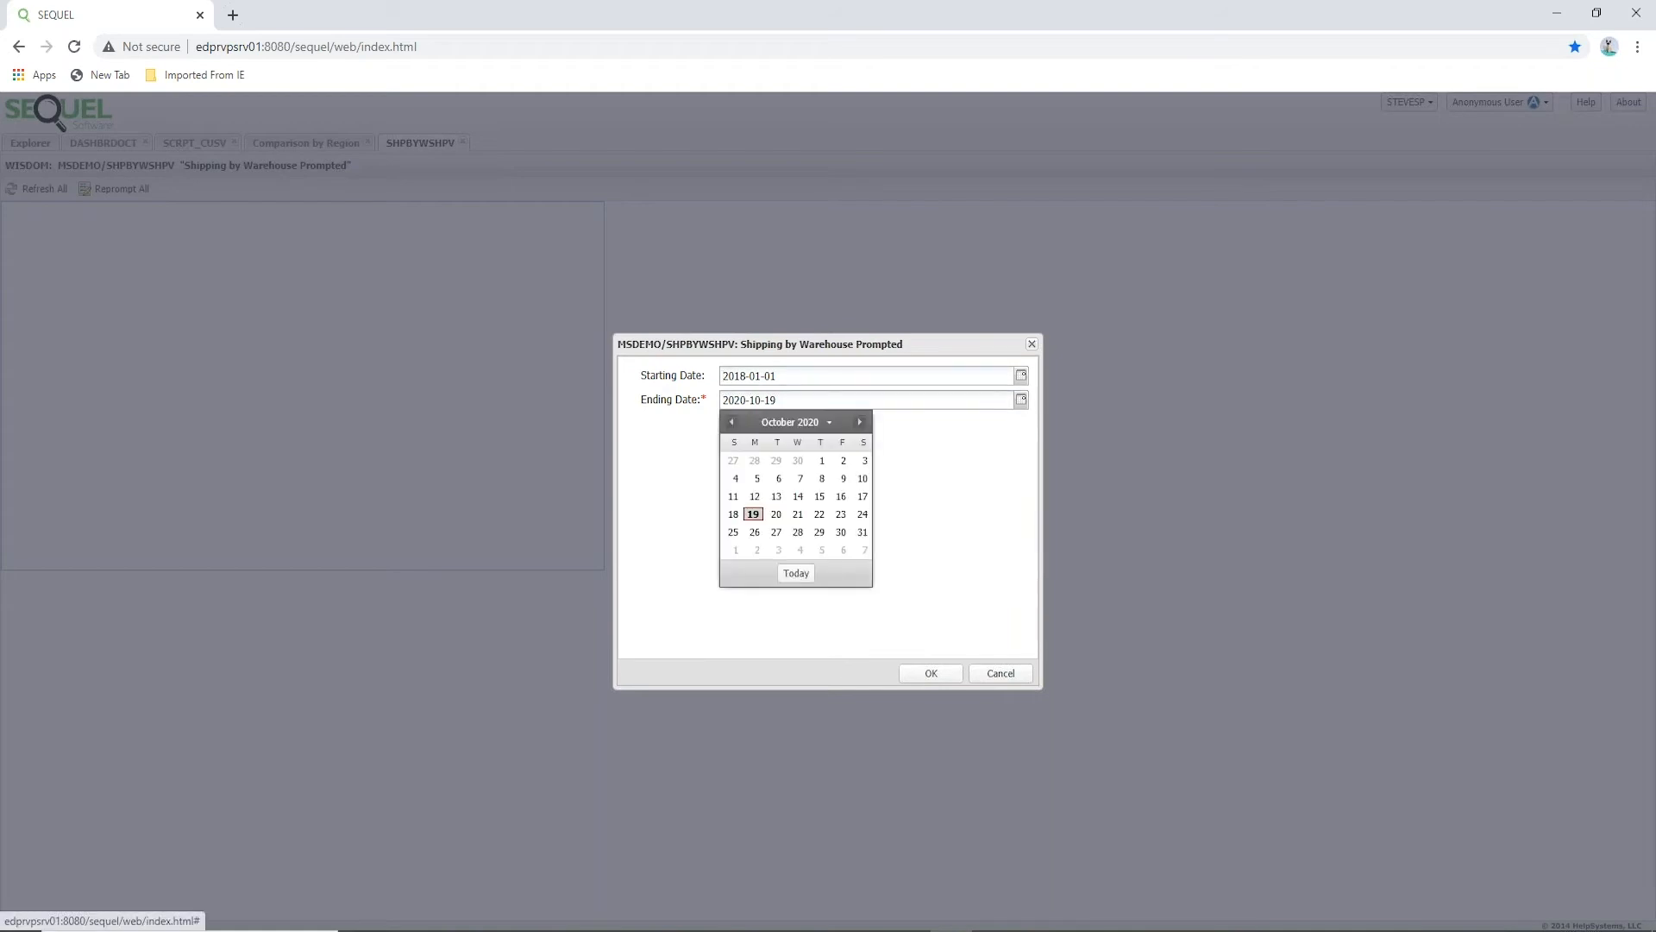
pyautogui.click(830, 425)
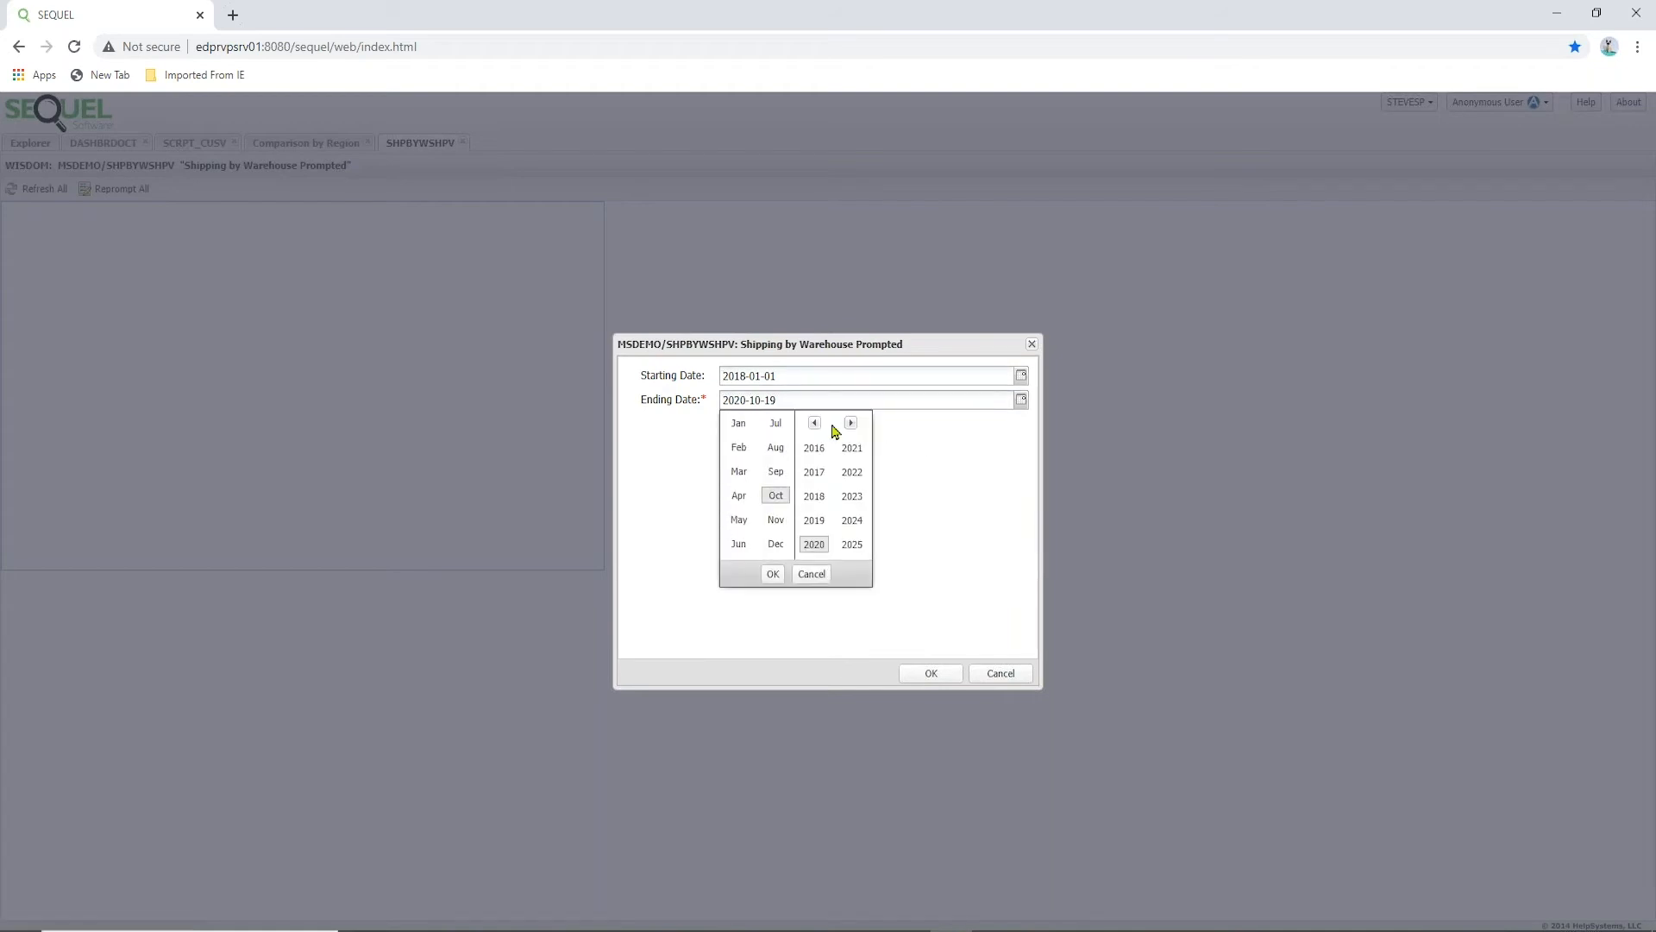
pyautogui.click(818, 499)
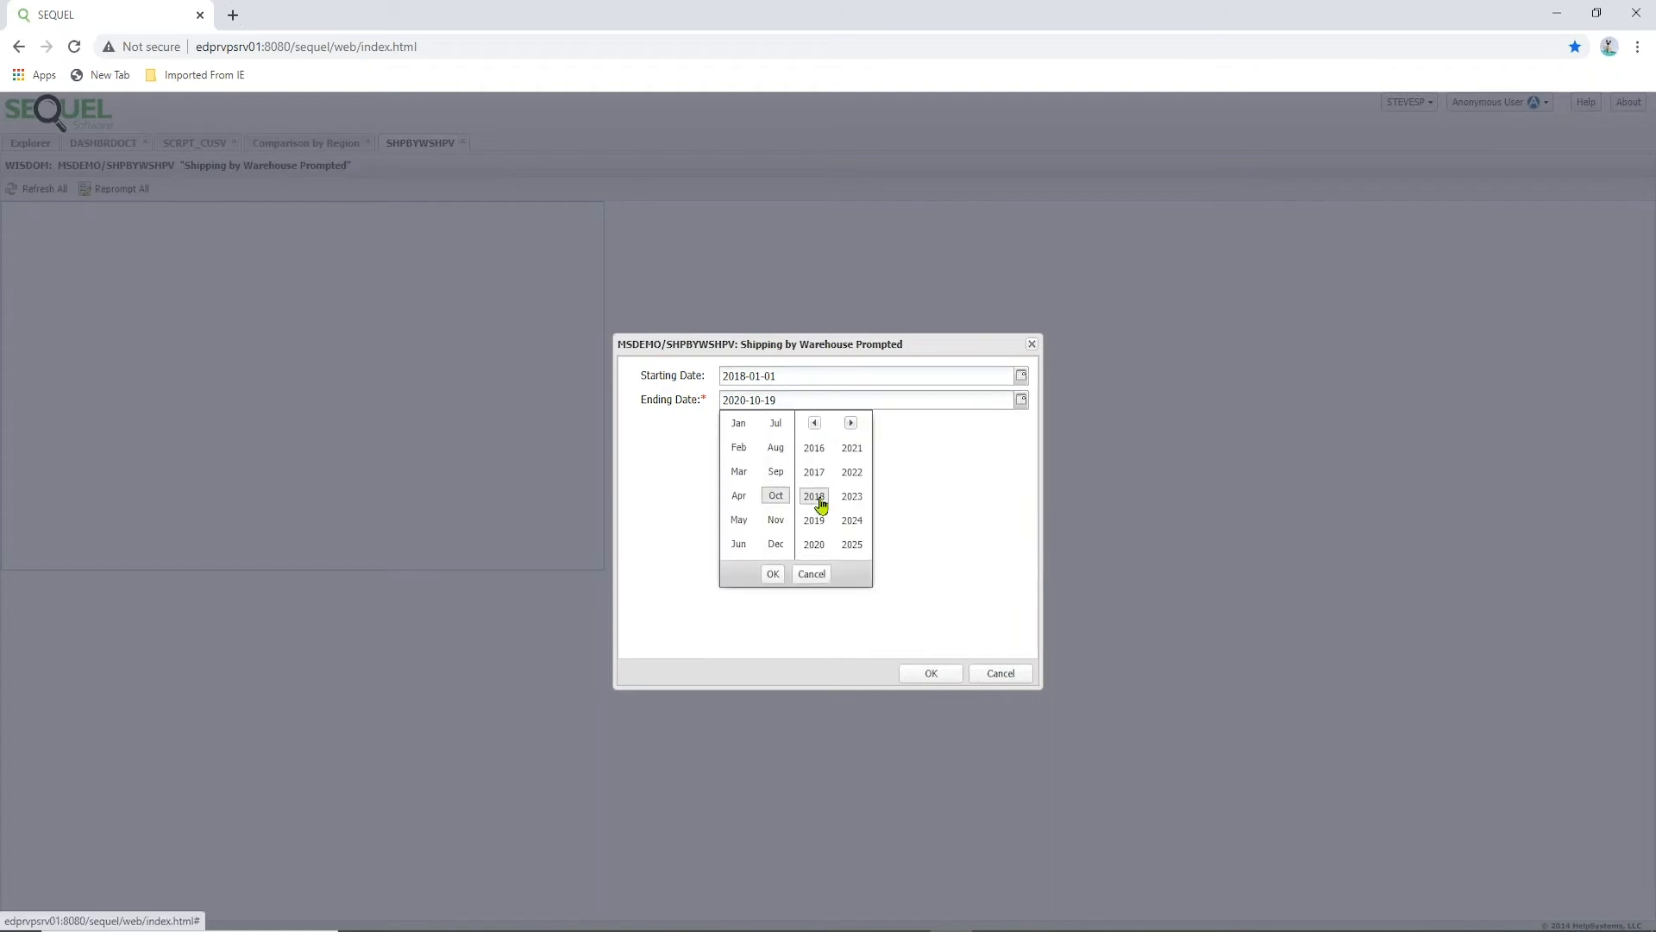
pyautogui.click(776, 545)
pyautogui.click(773, 574)
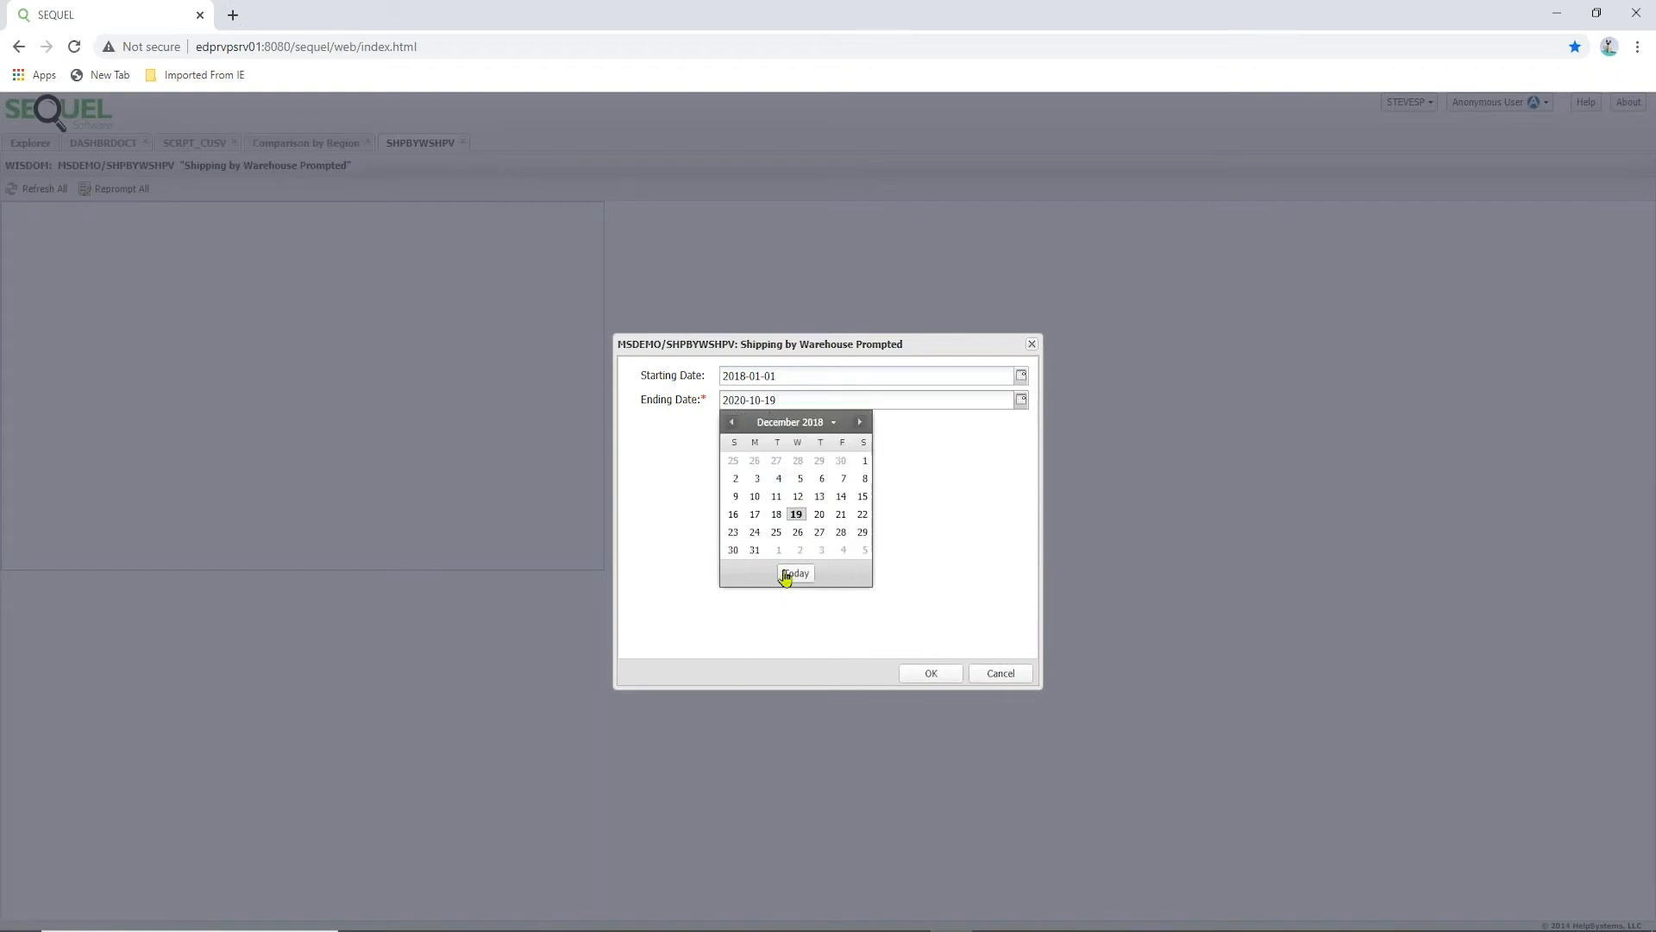
pyautogui.click(755, 551)
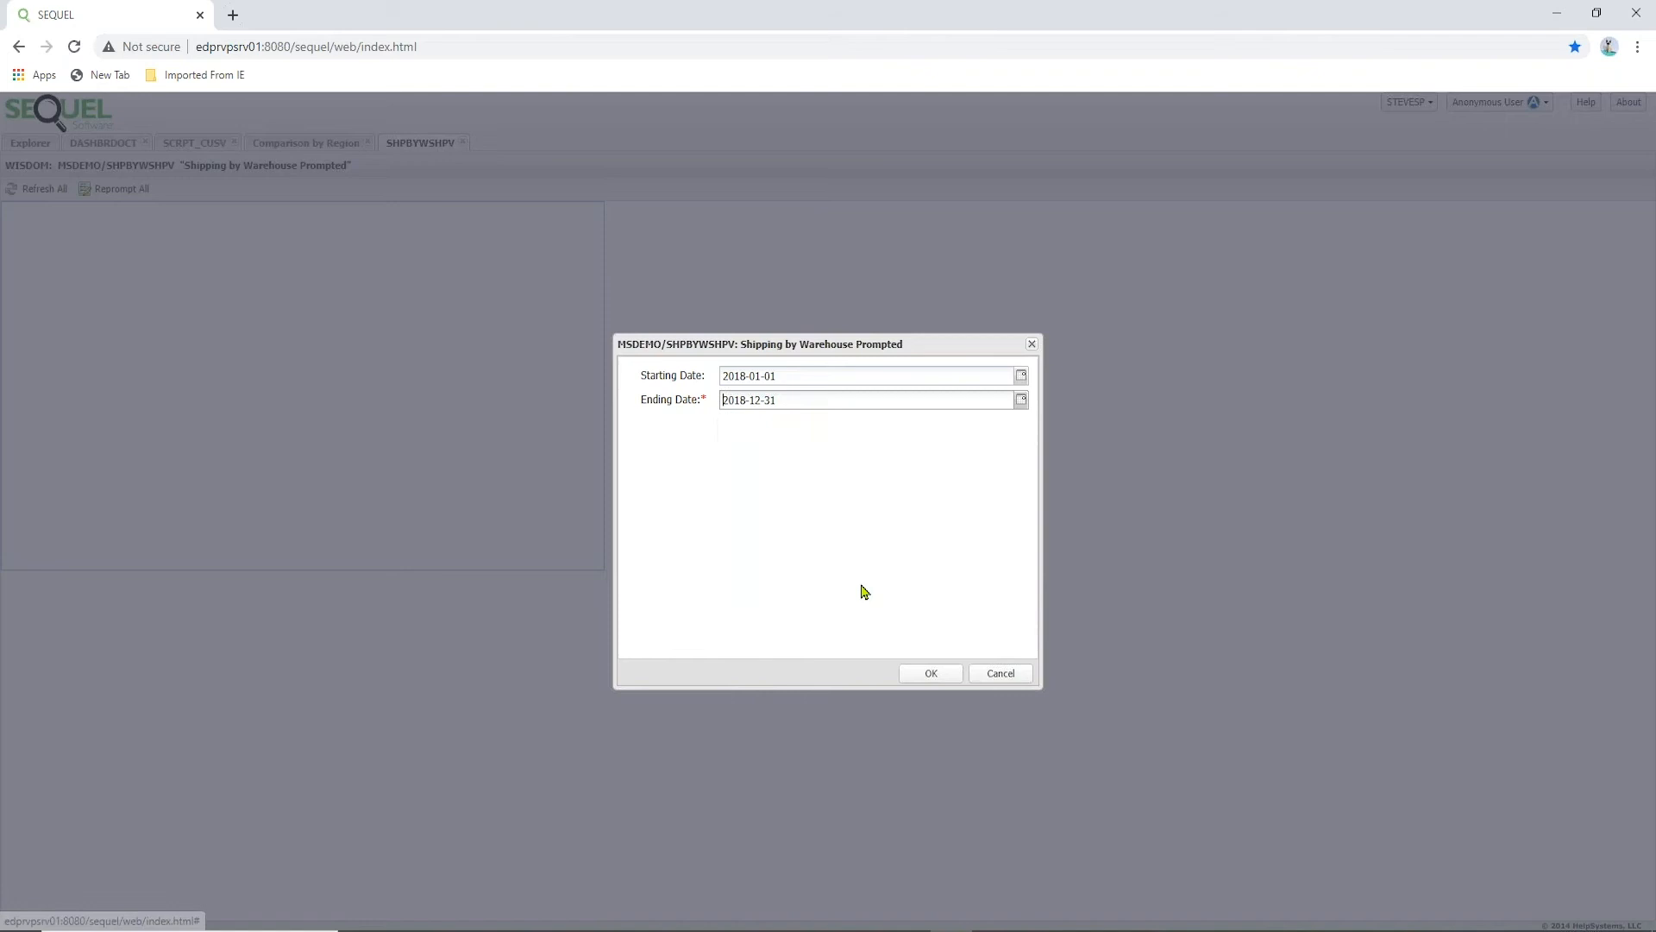
pyautogui.click(946, 676)
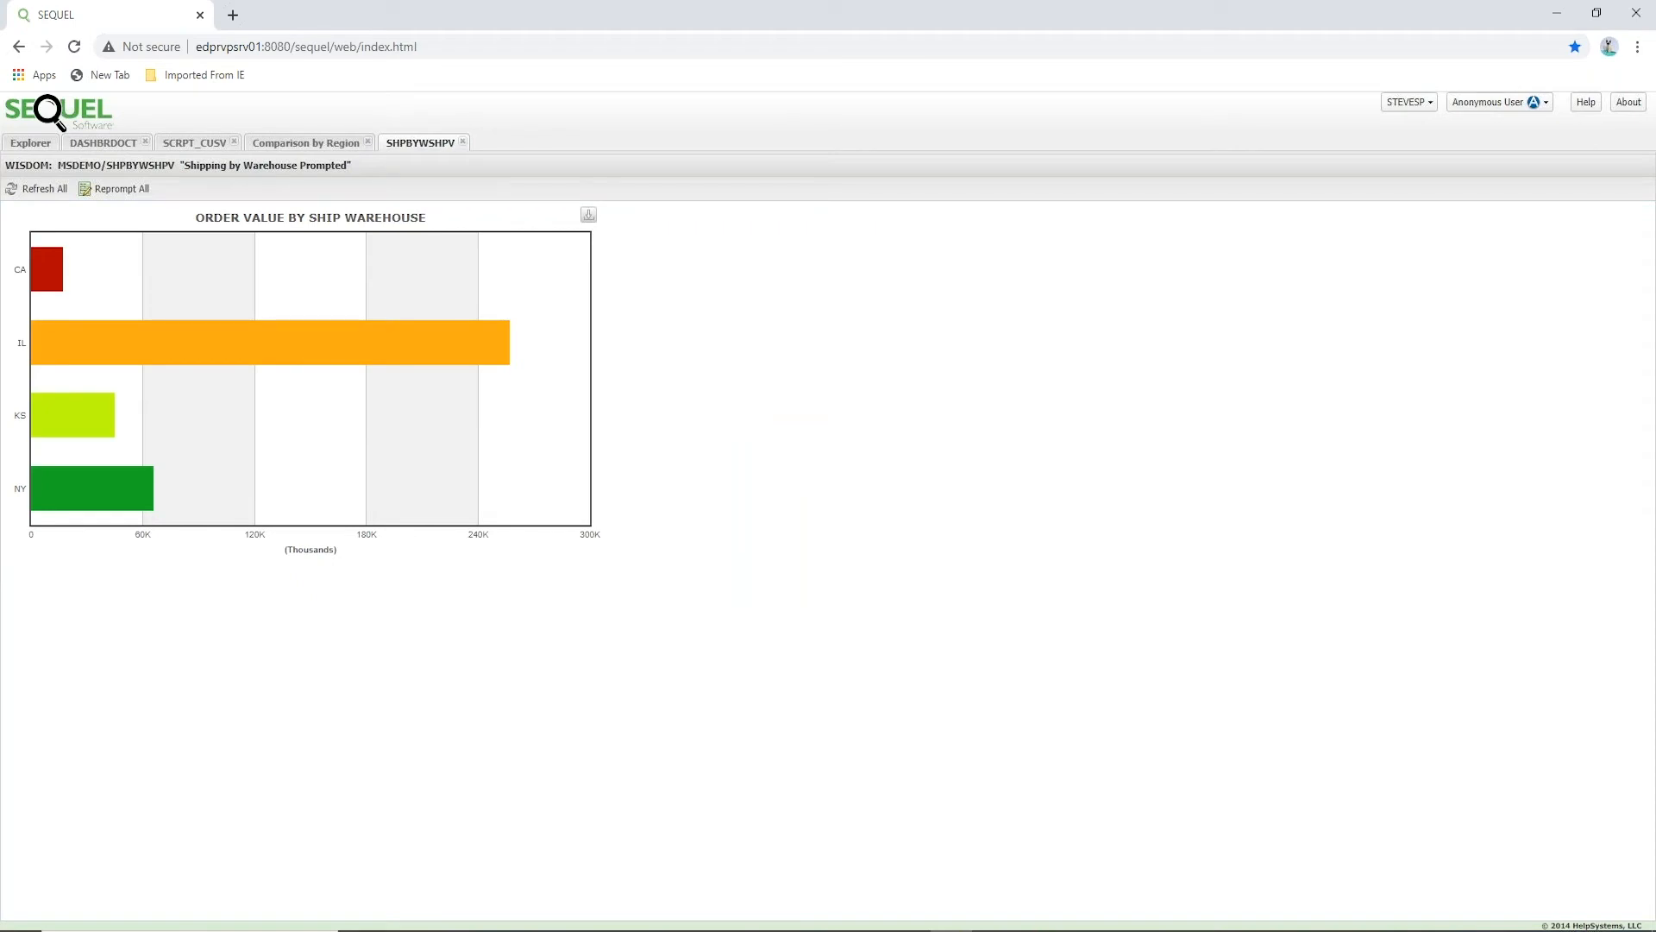
# From the dashboard's Product Sold This Year table, drill down on BMX800 to Who Purchased This Item.
pyautogui.click(110, 148)
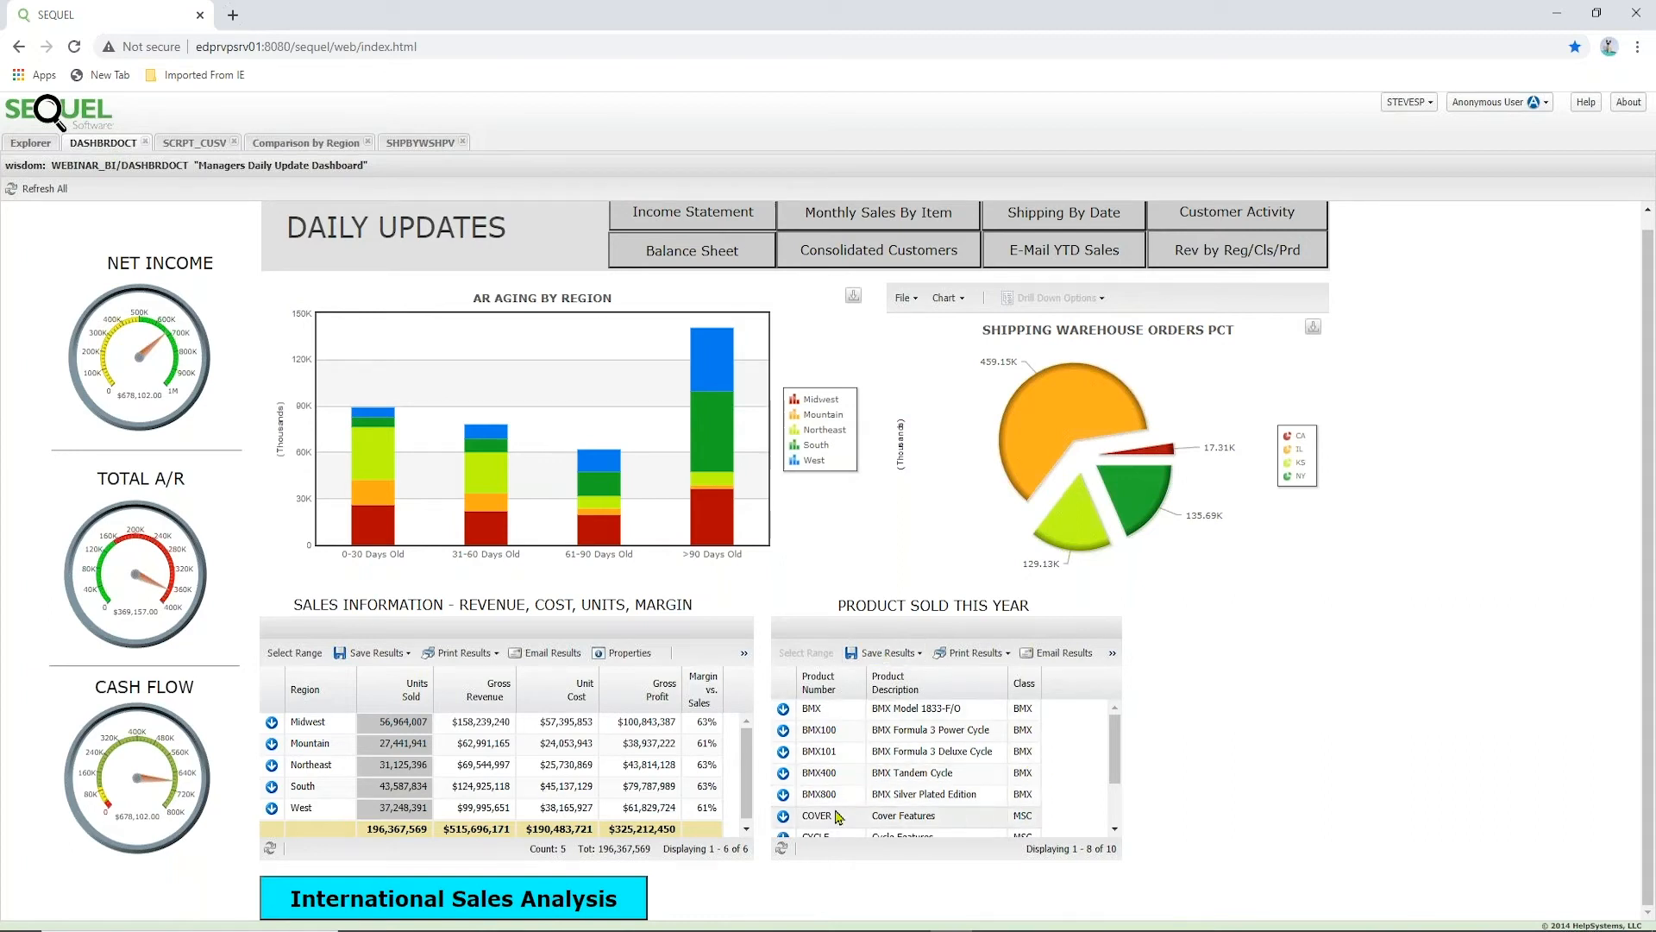
pyautogui.click(782, 795)
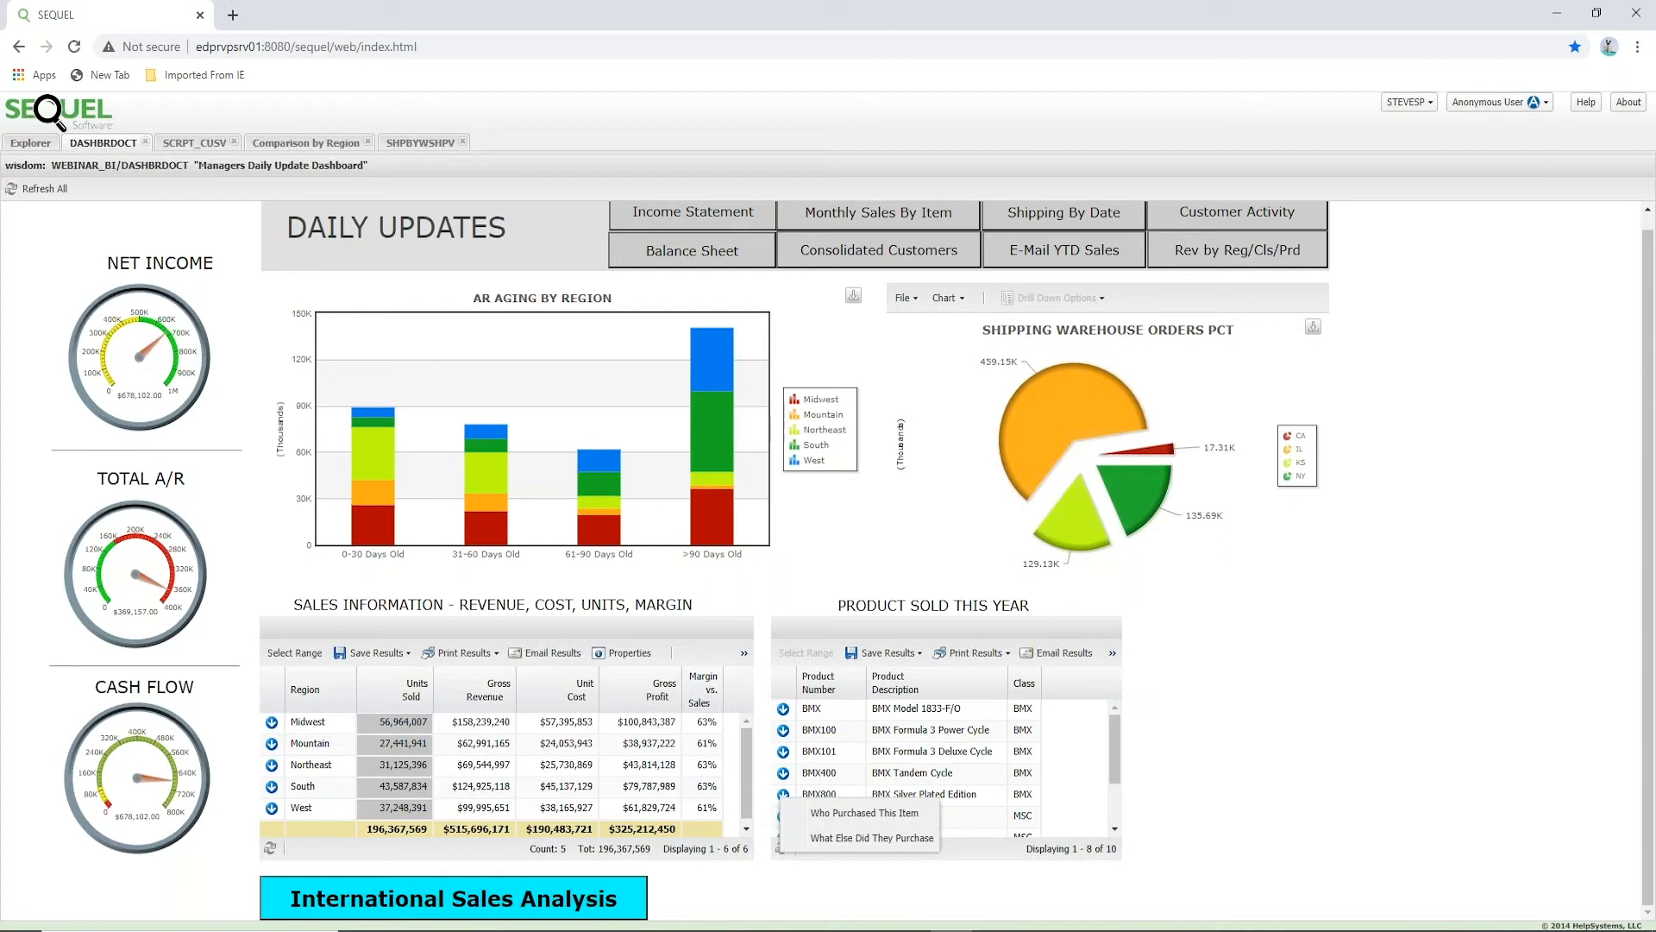
pyautogui.click(867, 820)
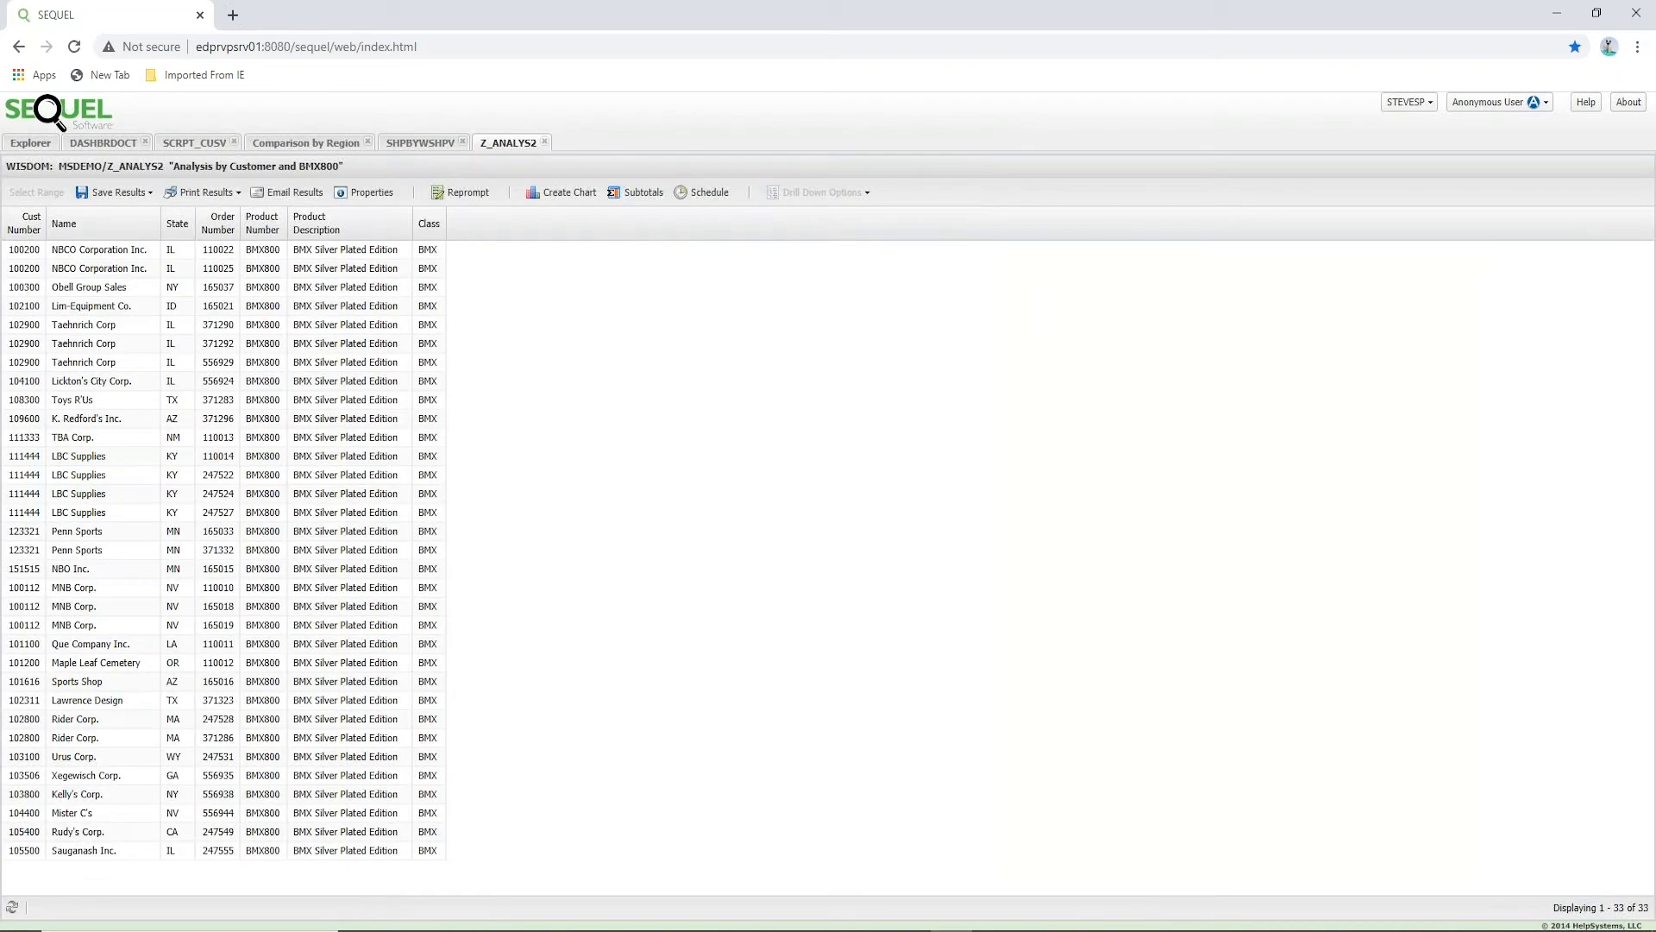
# From the dashboard's Product Sold This Year table, drill down on BMX800 to What Else Did They Purchase.
pyautogui.click(113, 151)
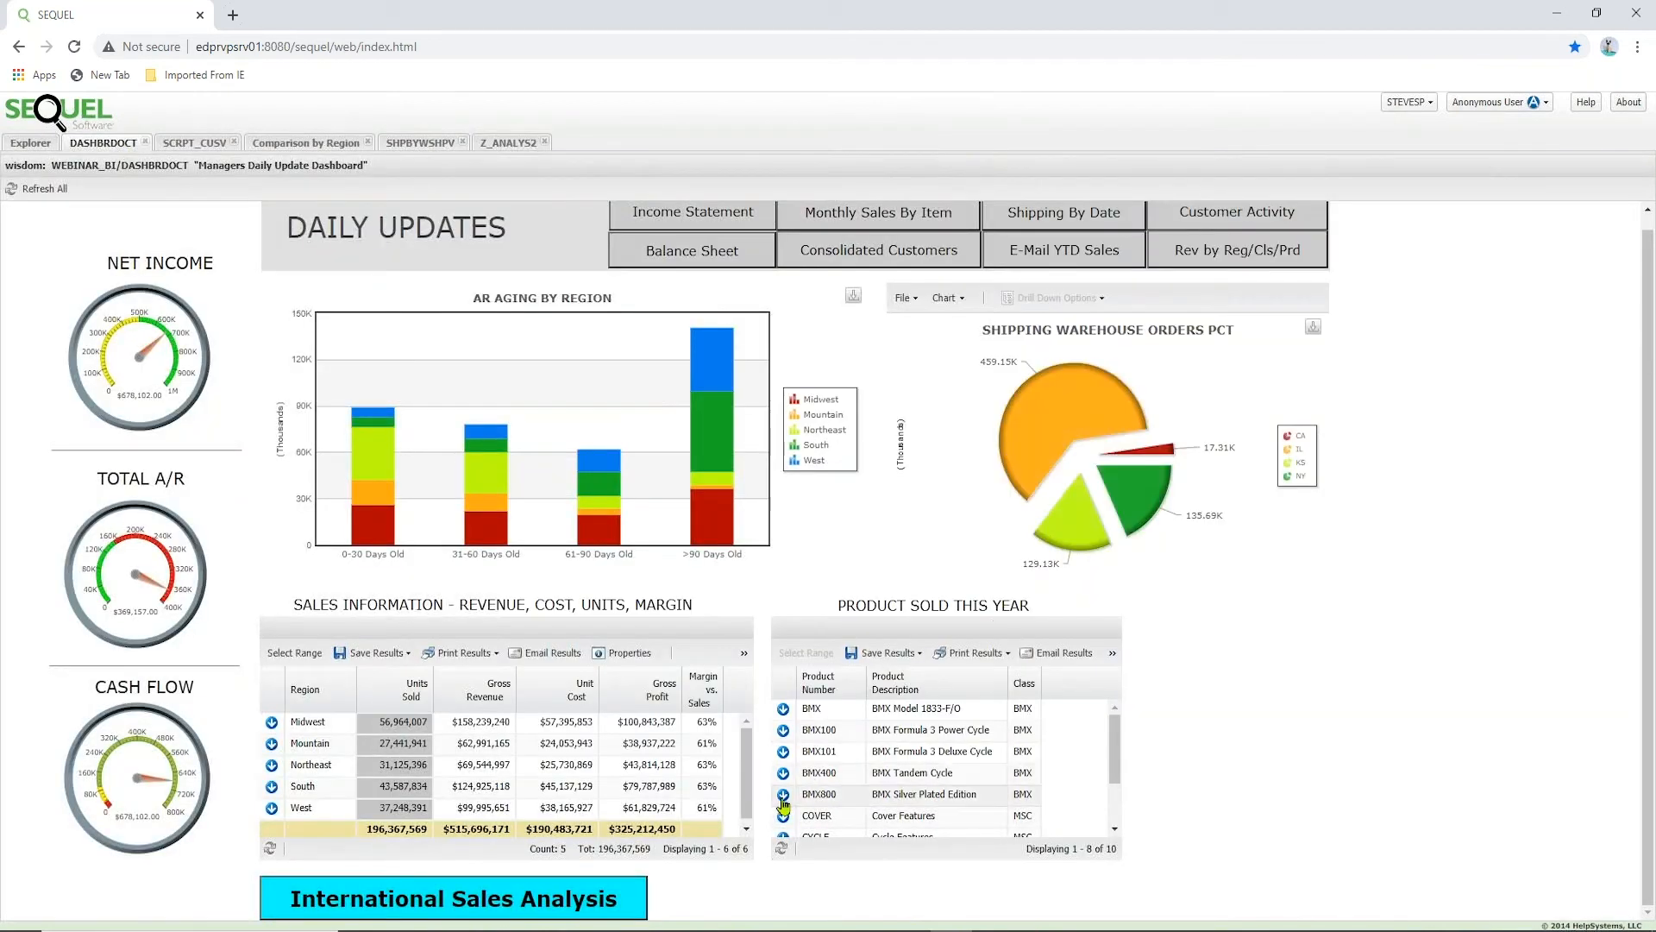
pyautogui.click(783, 801)
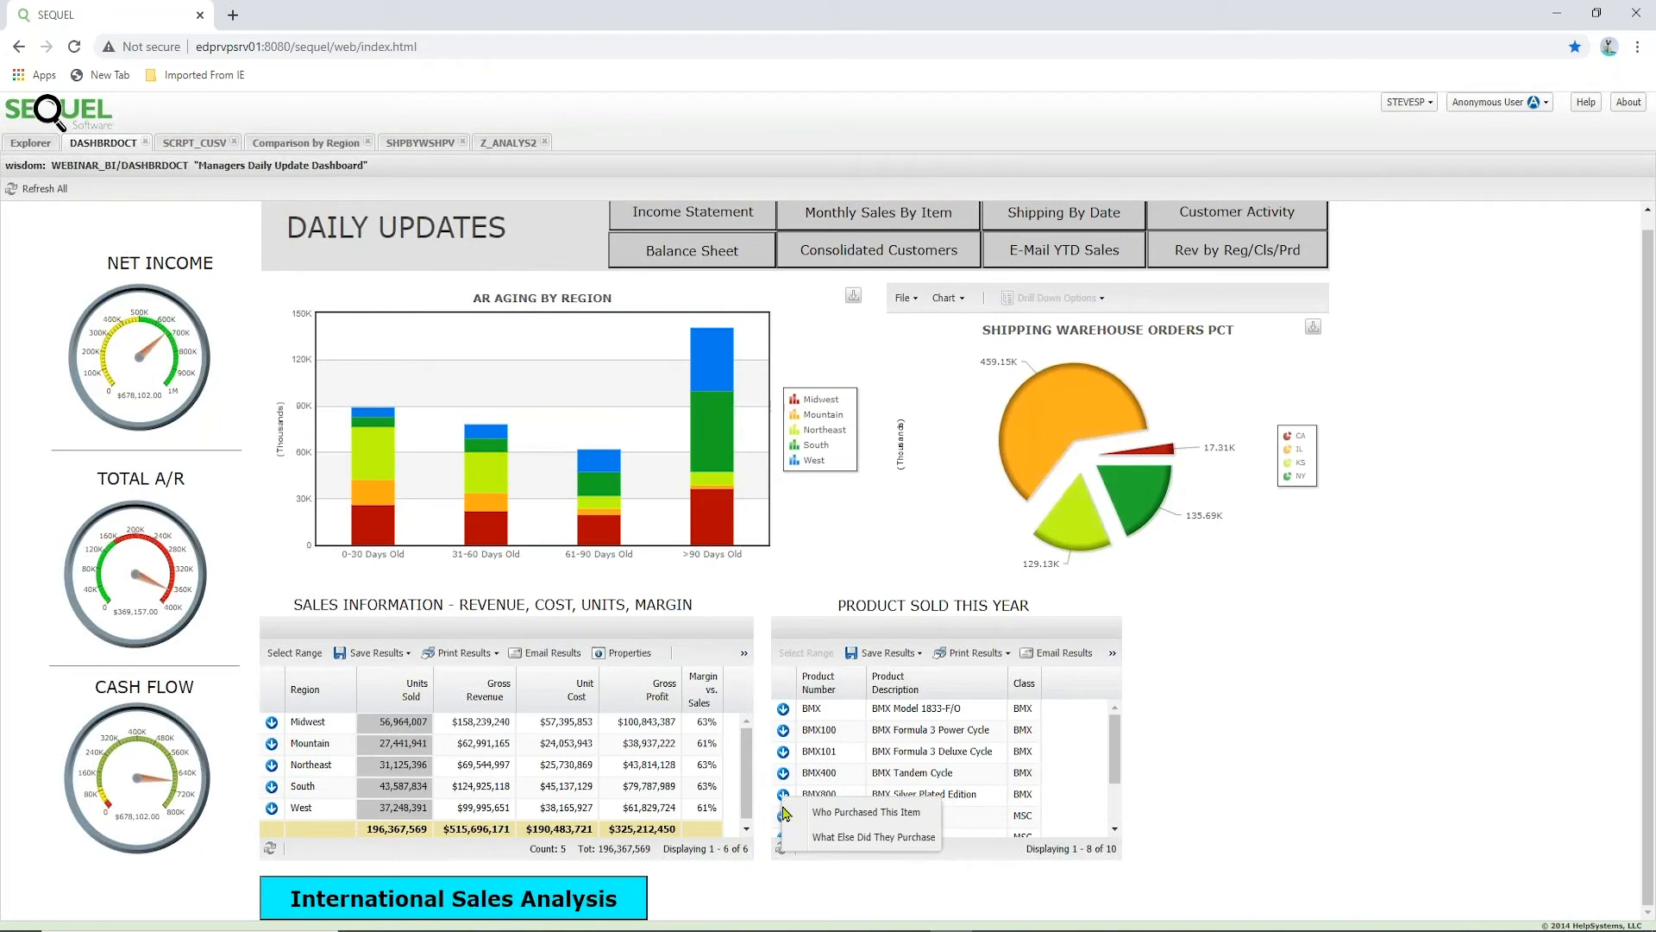
pyautogui.click(827, 839)
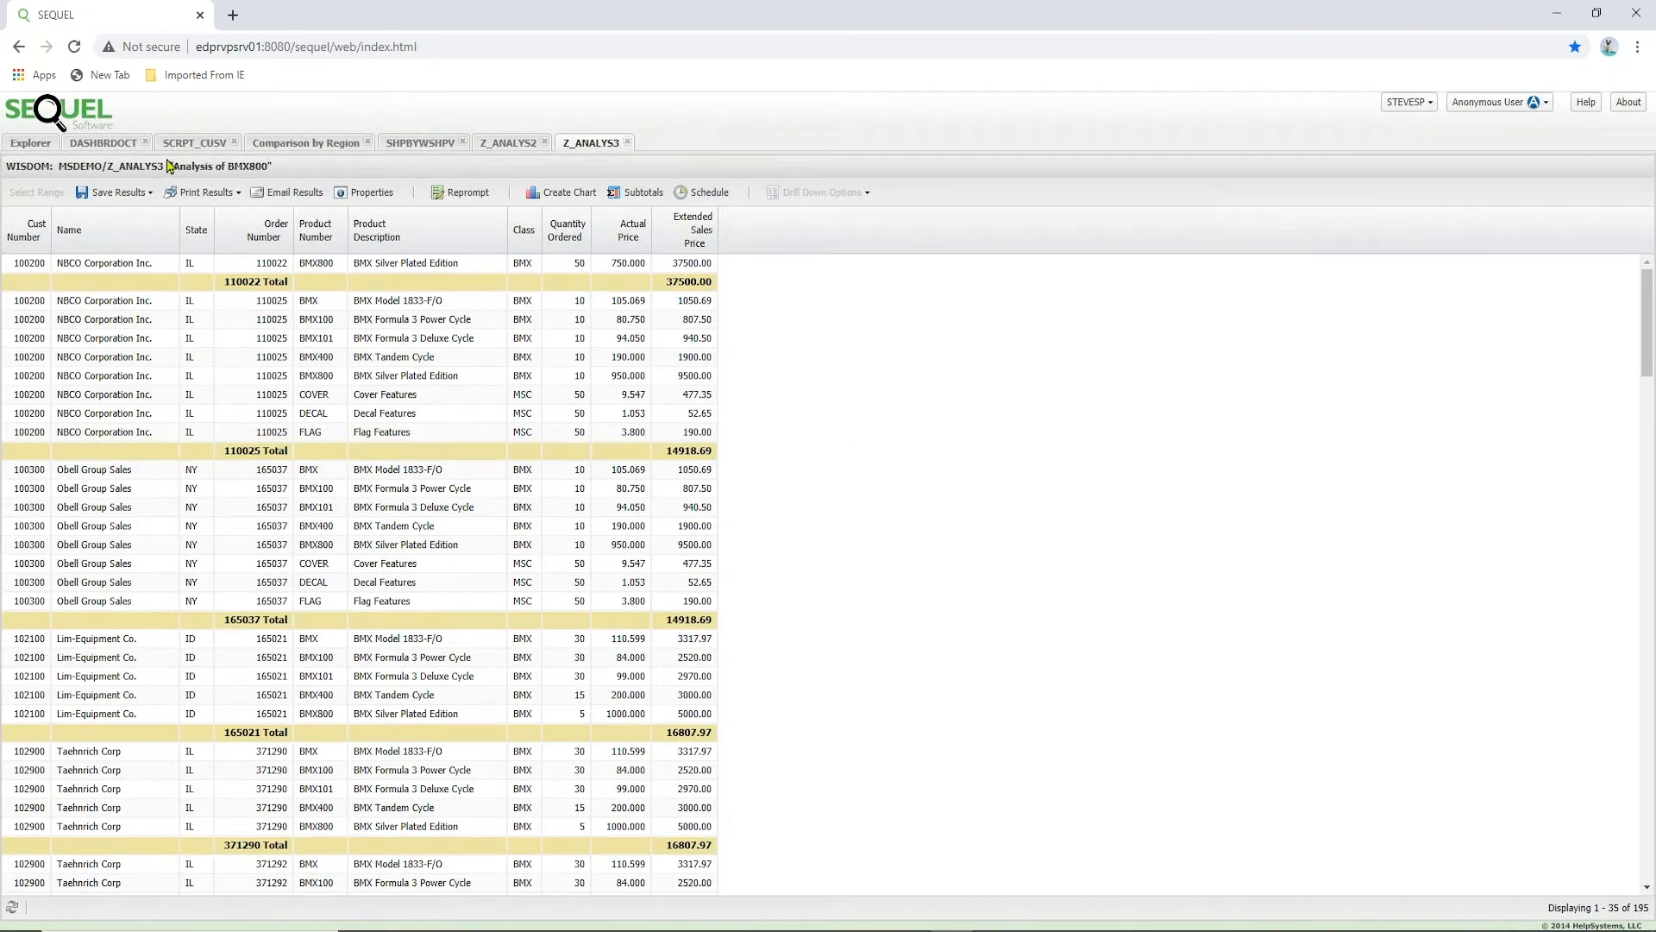
# E-mail the YTD sales from the dashboard to the saved recipient in *XLSX format, with "webinar" as the subject and message.
pyautogui.click(95, 144)
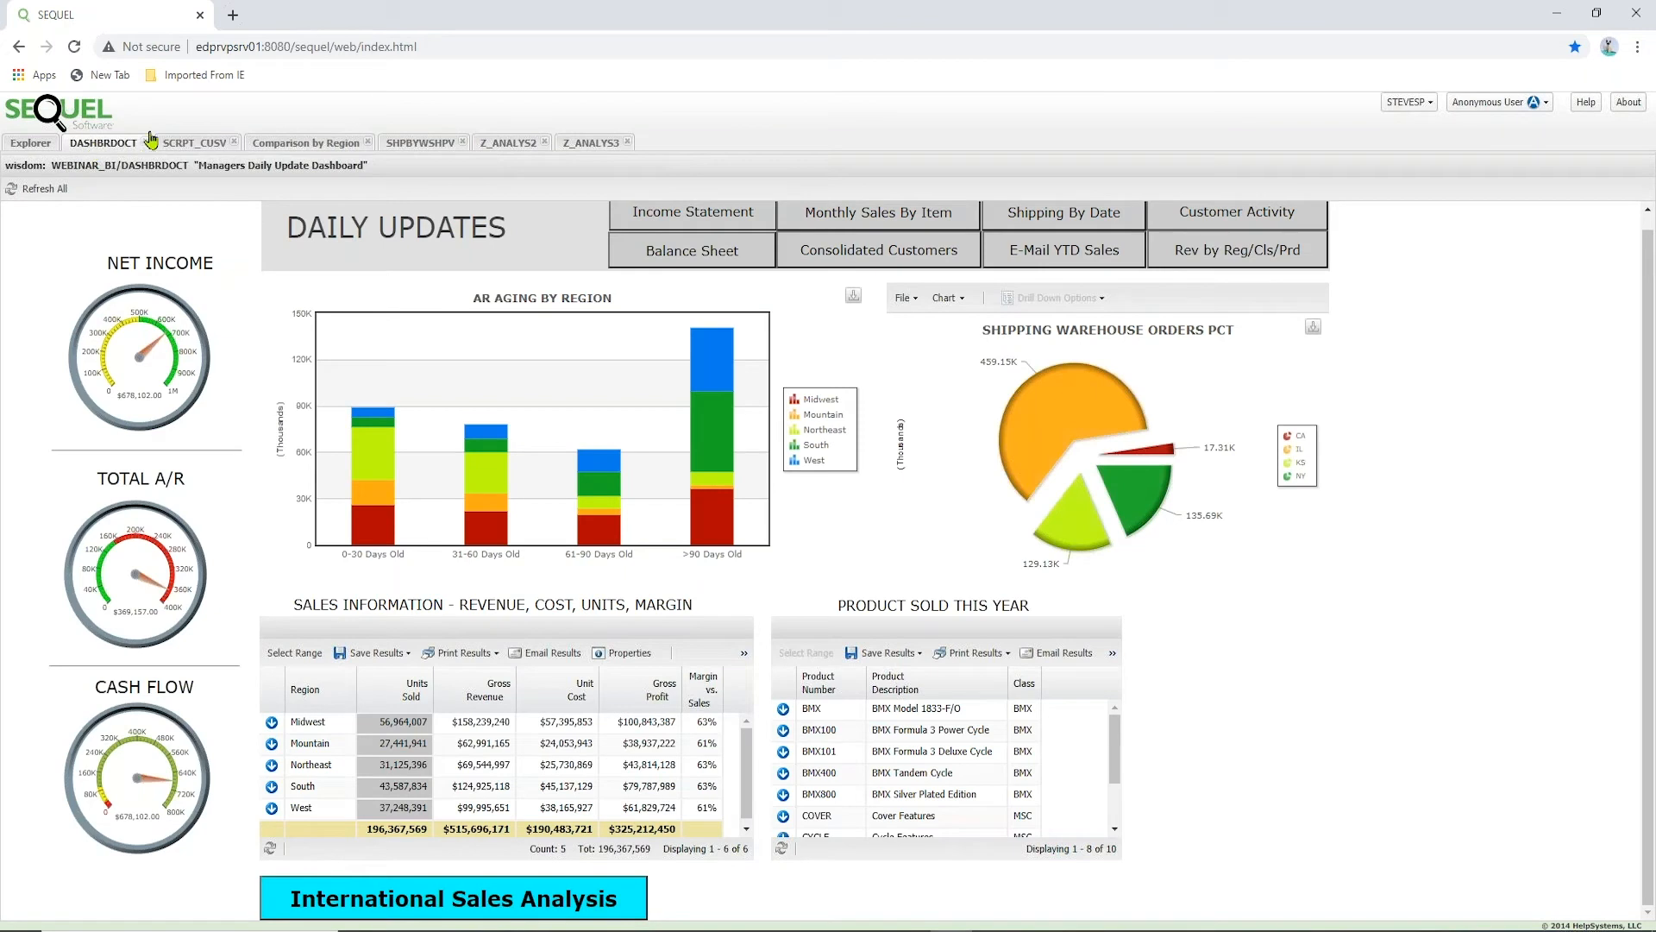
pyautogui.click(1093, 259)
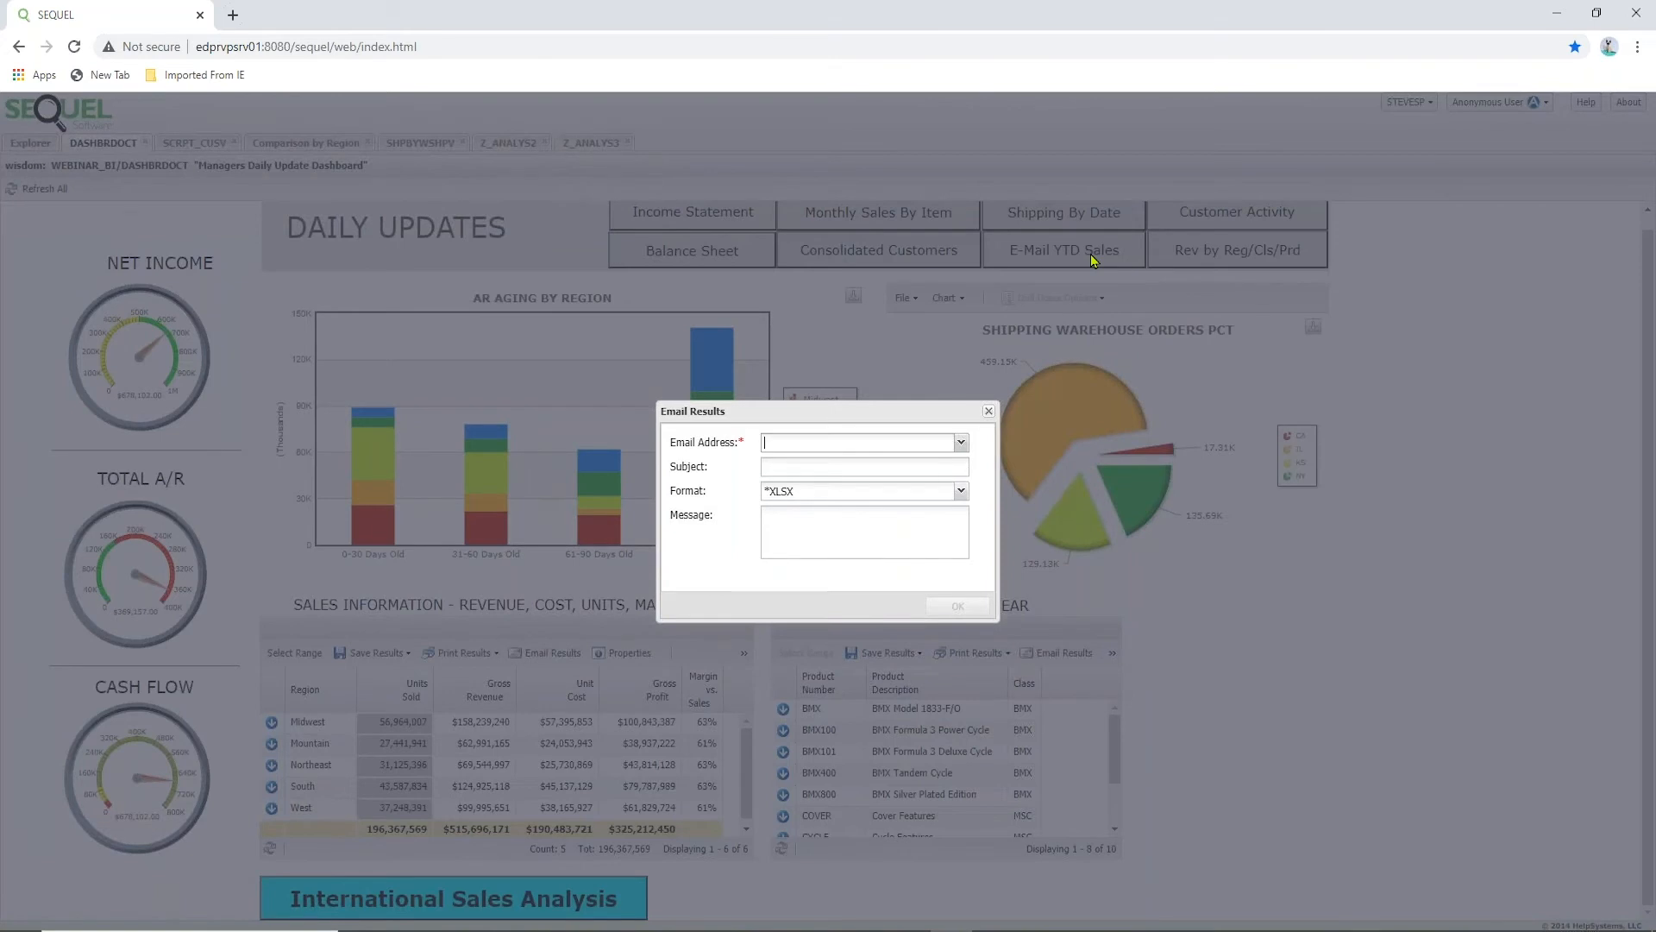
pyautogui.click(961, 442)
pyautogui.click(772, 660)
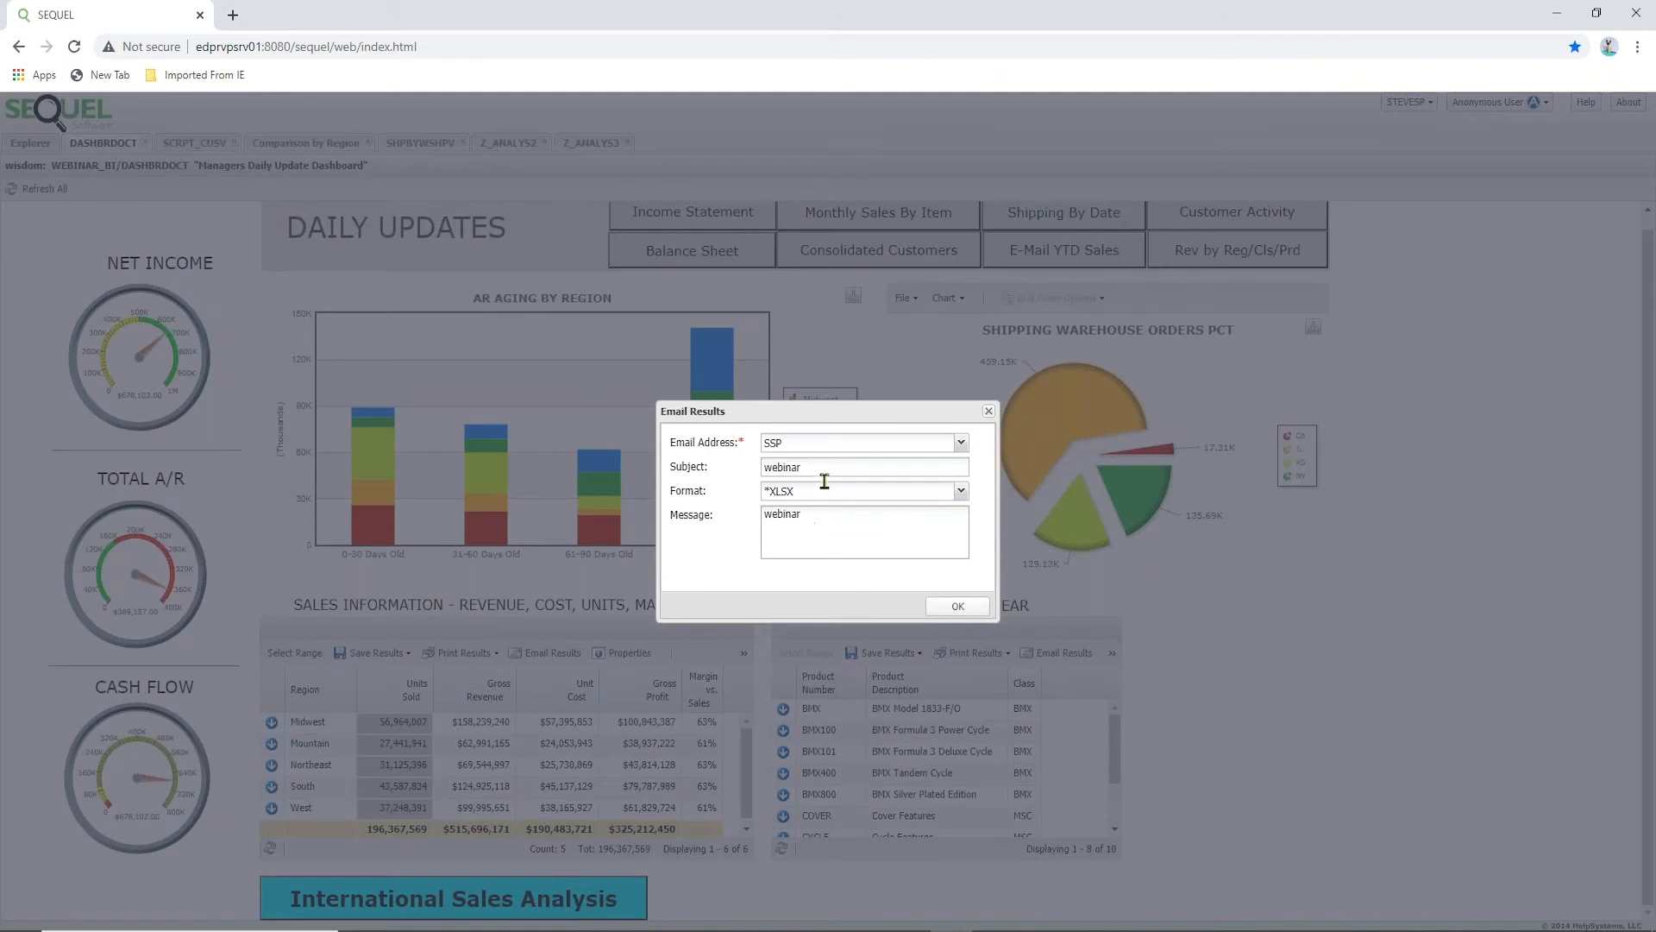
pyautogui.click(961, 490)
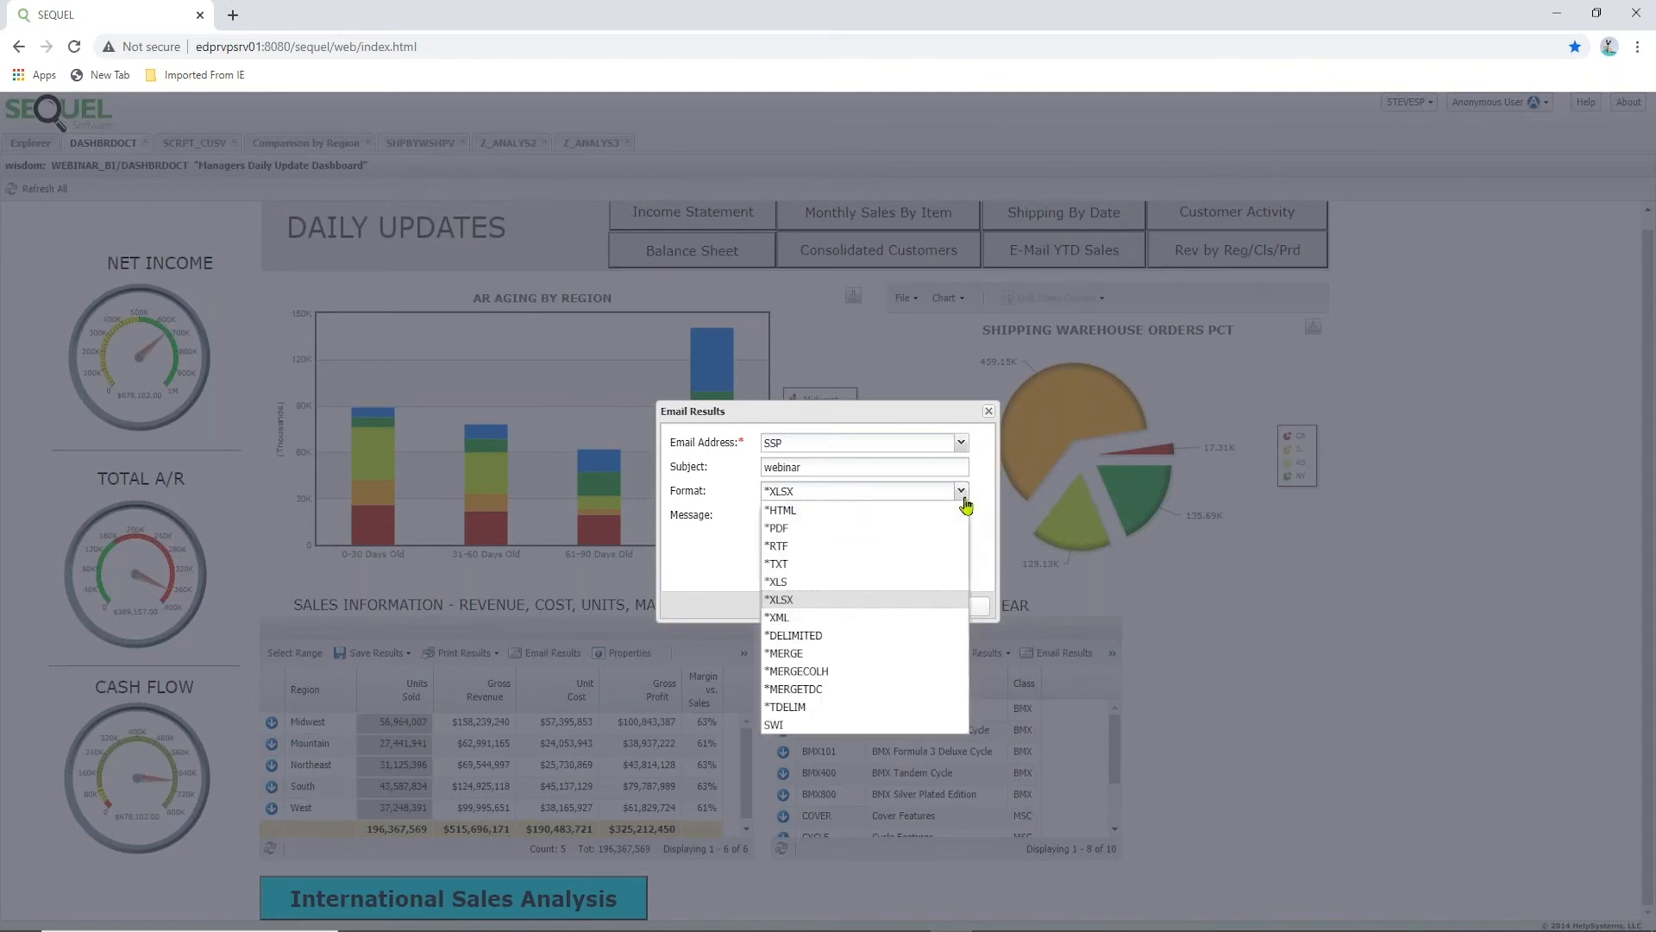
pyautogui.click(855, 601)
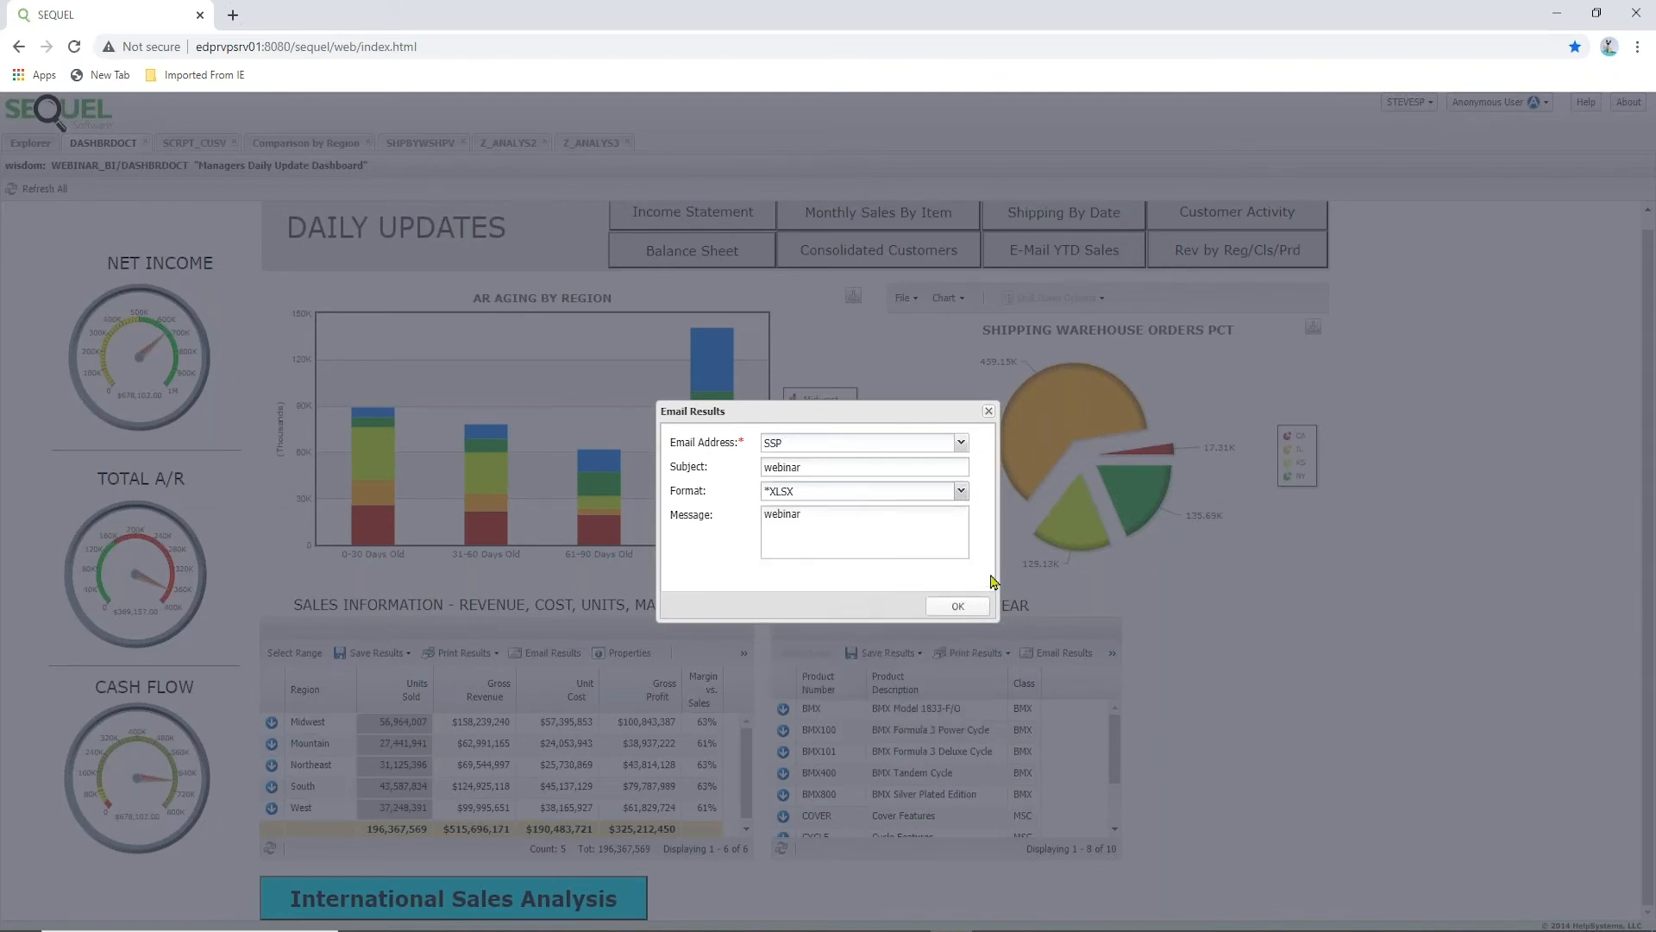
pyautogui.click(958, 607)
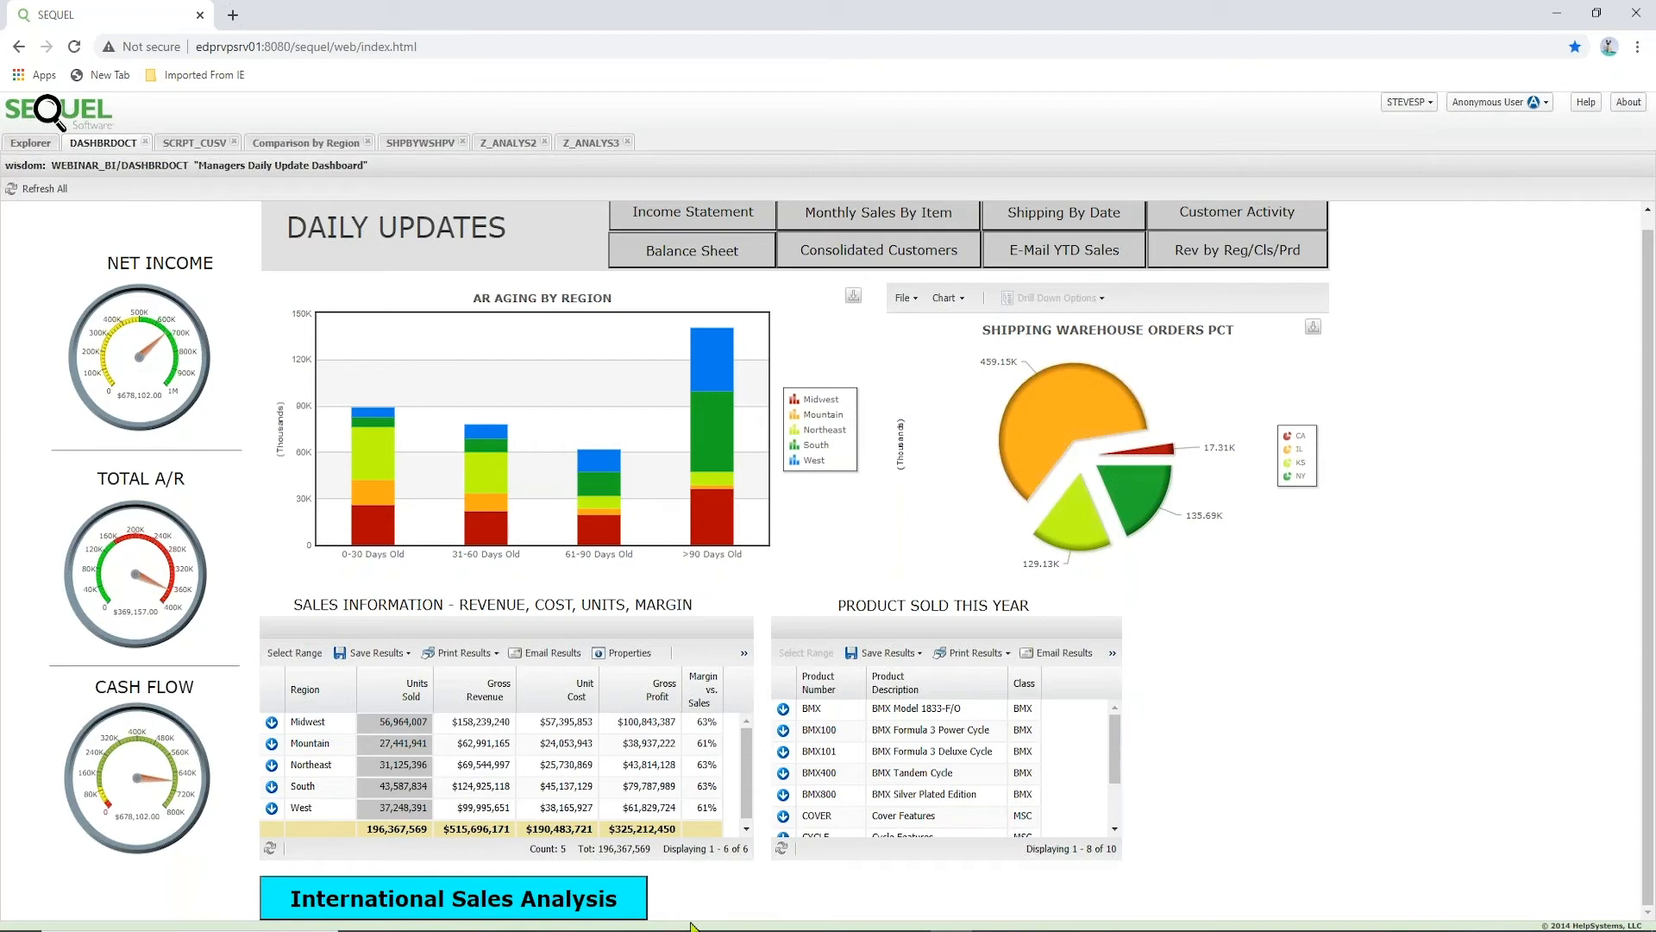
# Open the International Sales Analysis and lay out its table with Product Family added to the rows and COUNTRY replacing Territory in the columns.
pyautogui.click(619, 912)
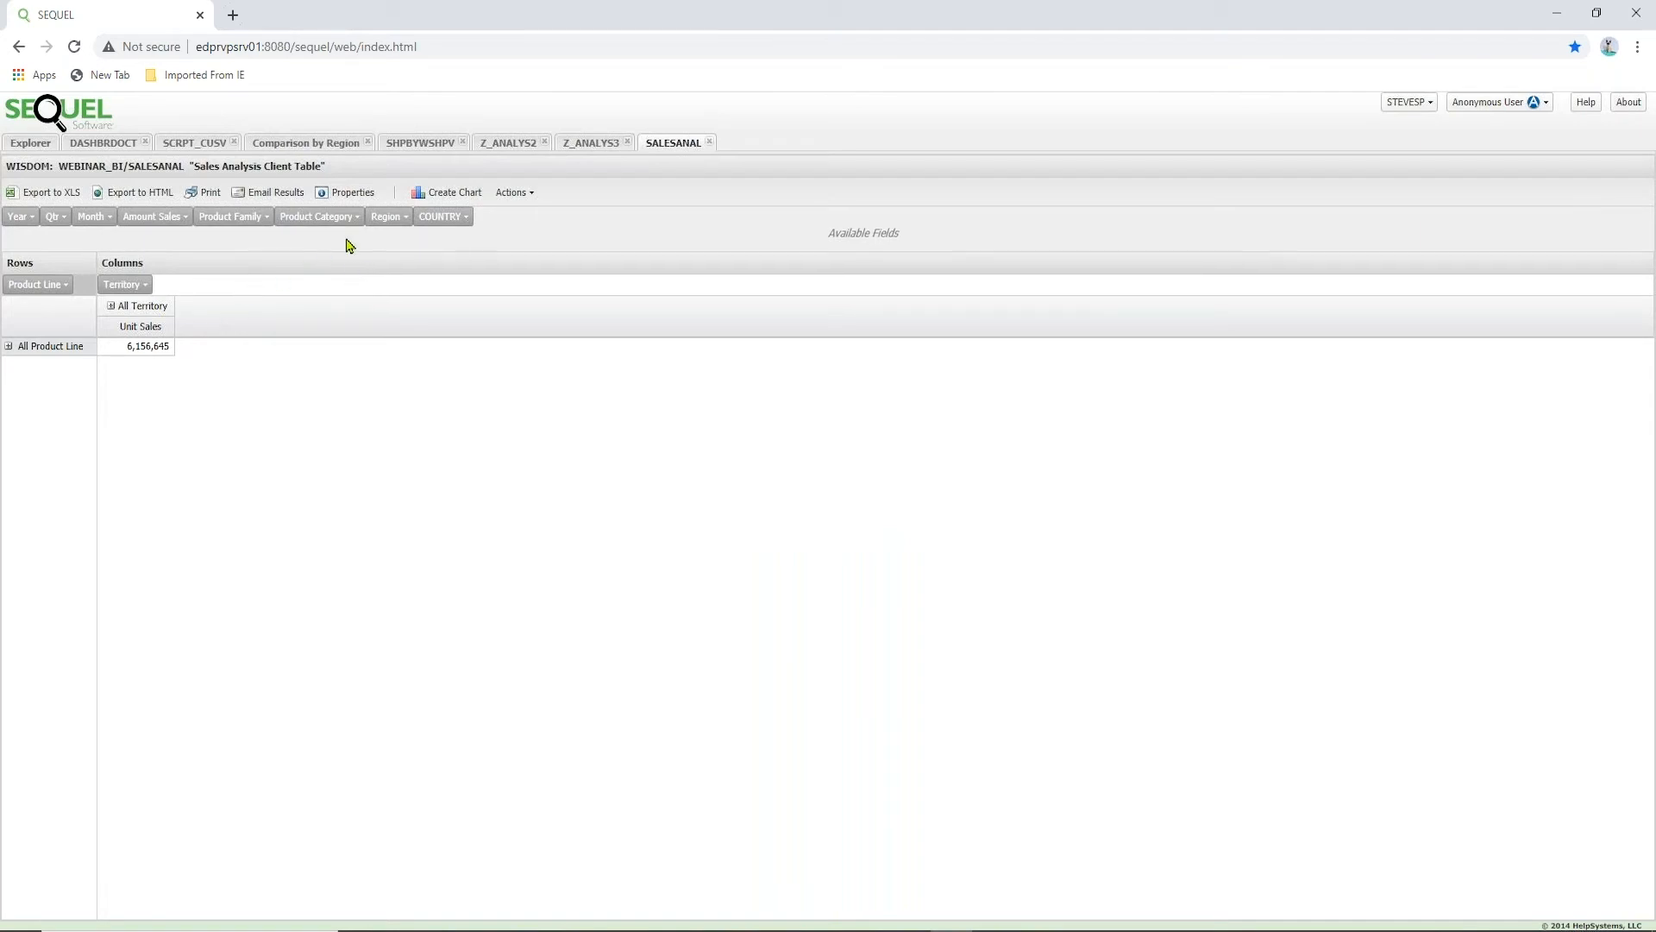
pyautogui.moveTo(253, 227); pyautogui.dragTo(82, 293)
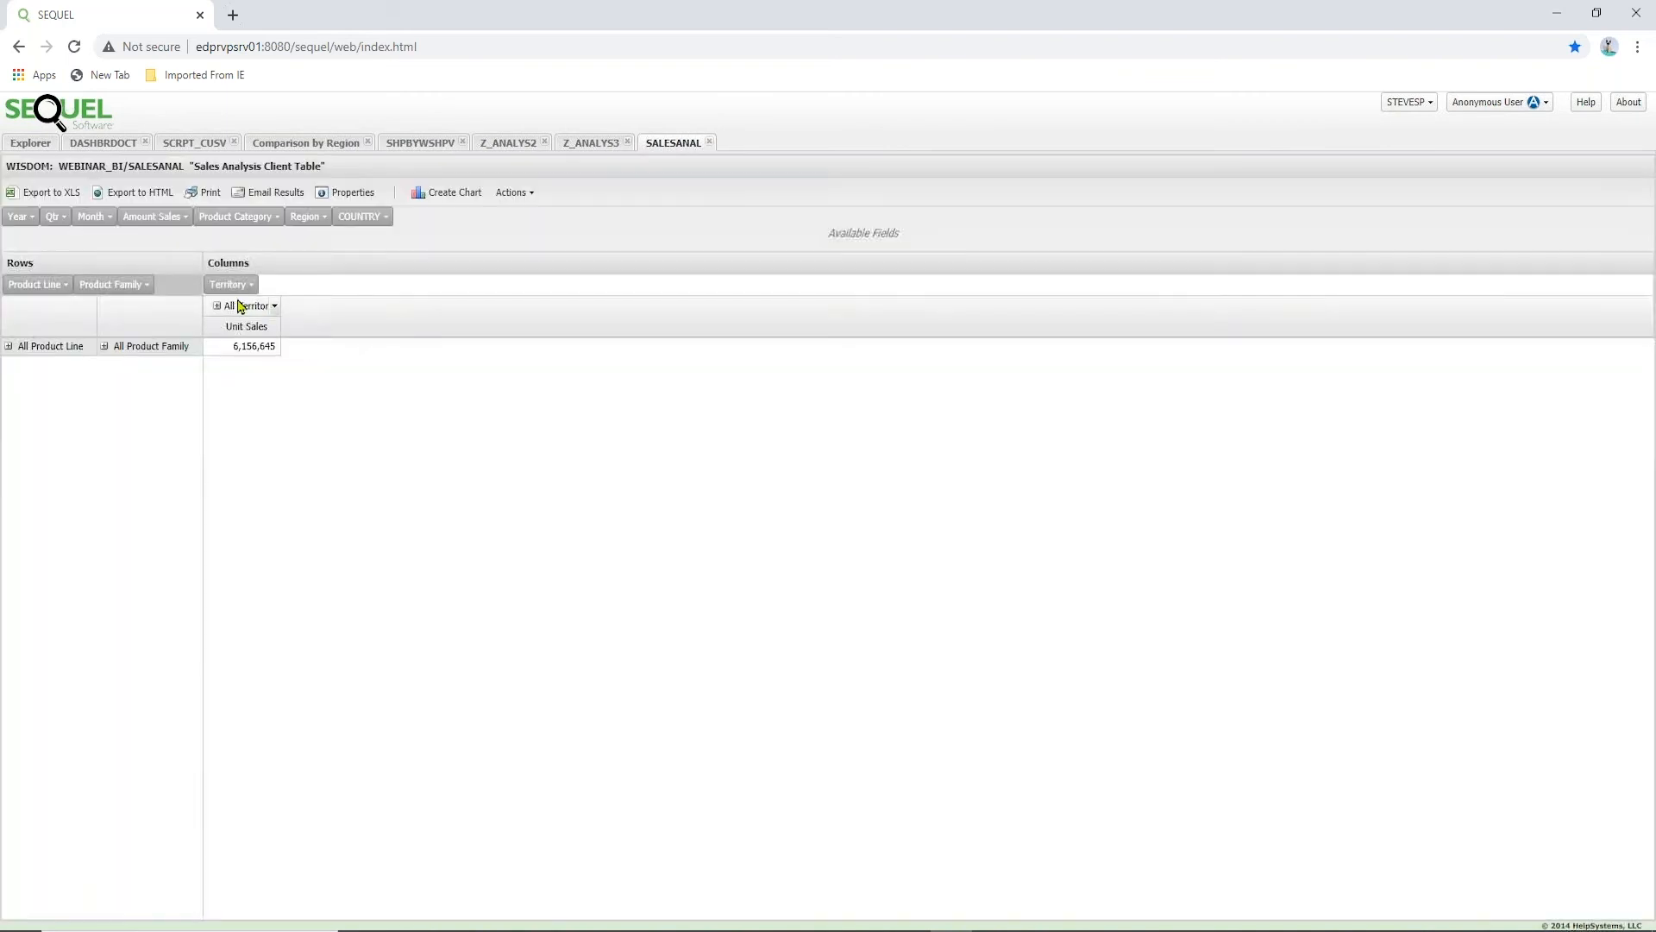
pyautogui.moveTo(377, 216); pyautogui.dragTo(358, 291)
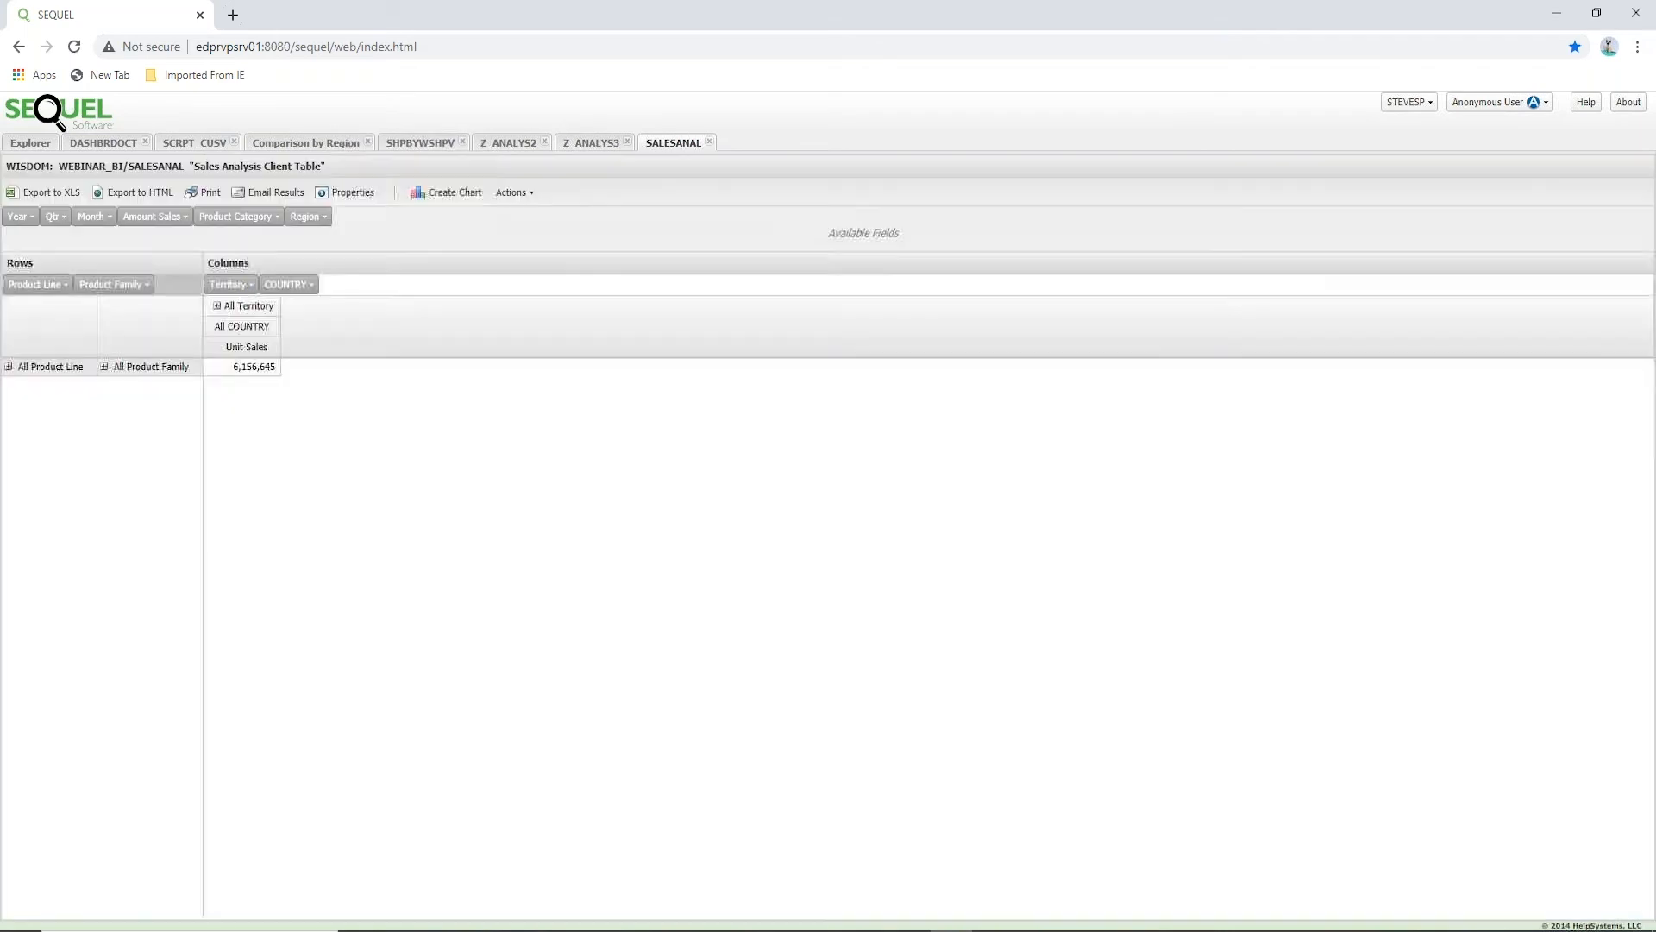
pyautogui.moveTo(244, 286); pyautogui.dragTo(351, 218)
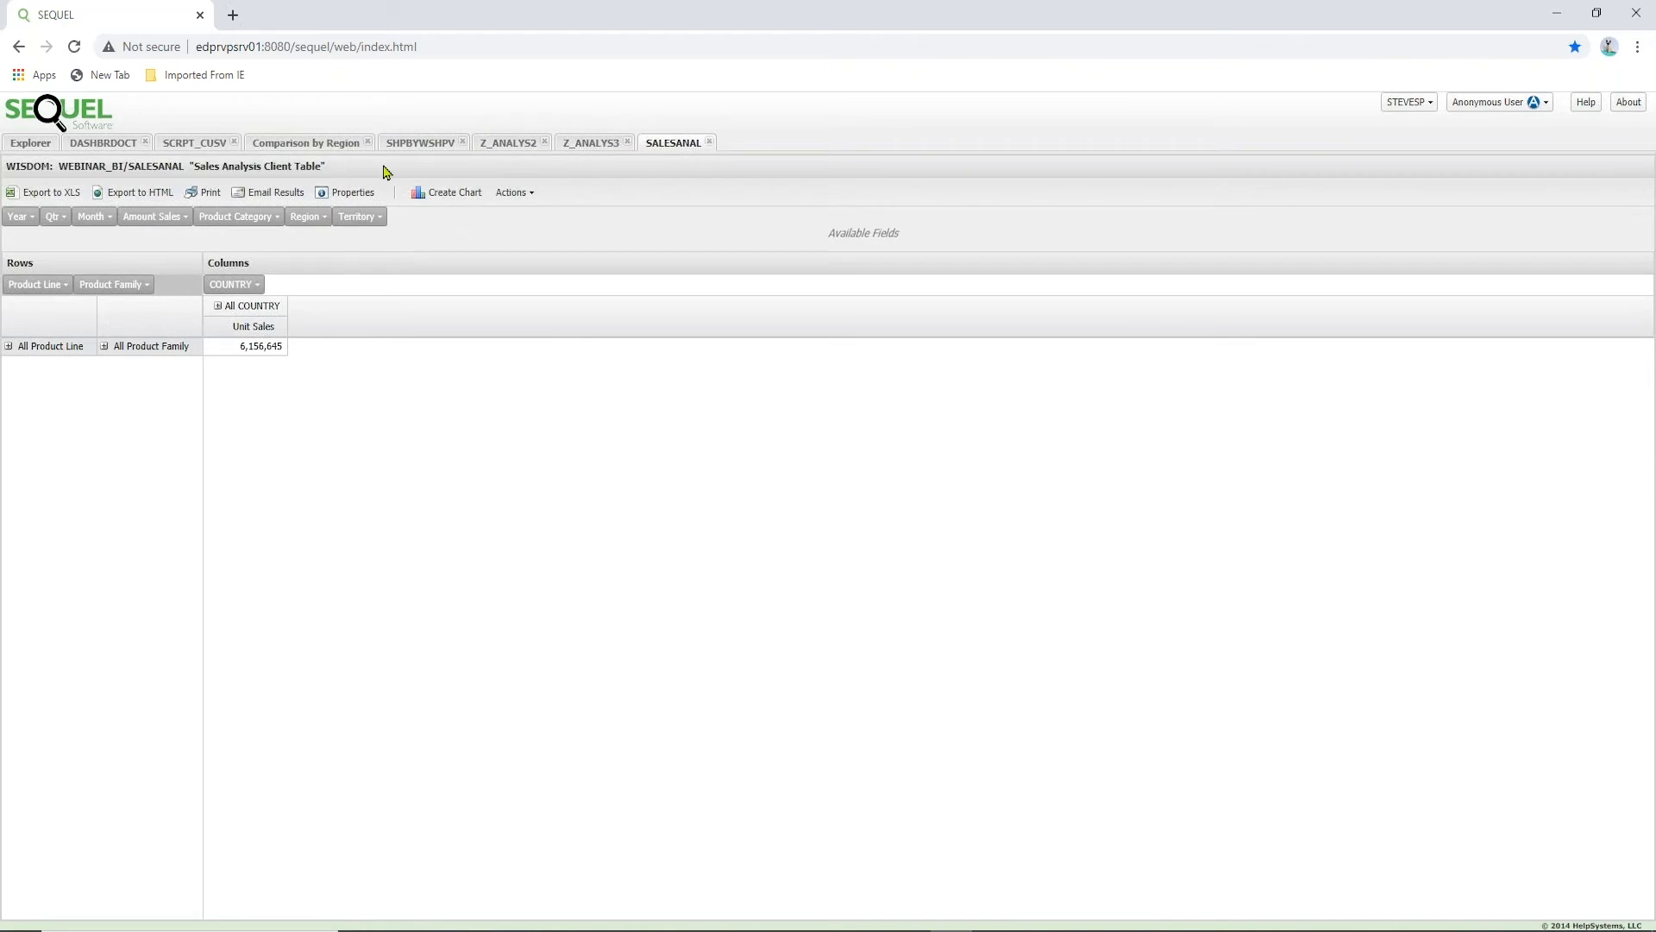
# Expand the whole table and create a Column 3D chart of All COUNTRY unit sales from Action and Adventure through Kids and Family.
pyautogui.click(521, 197)
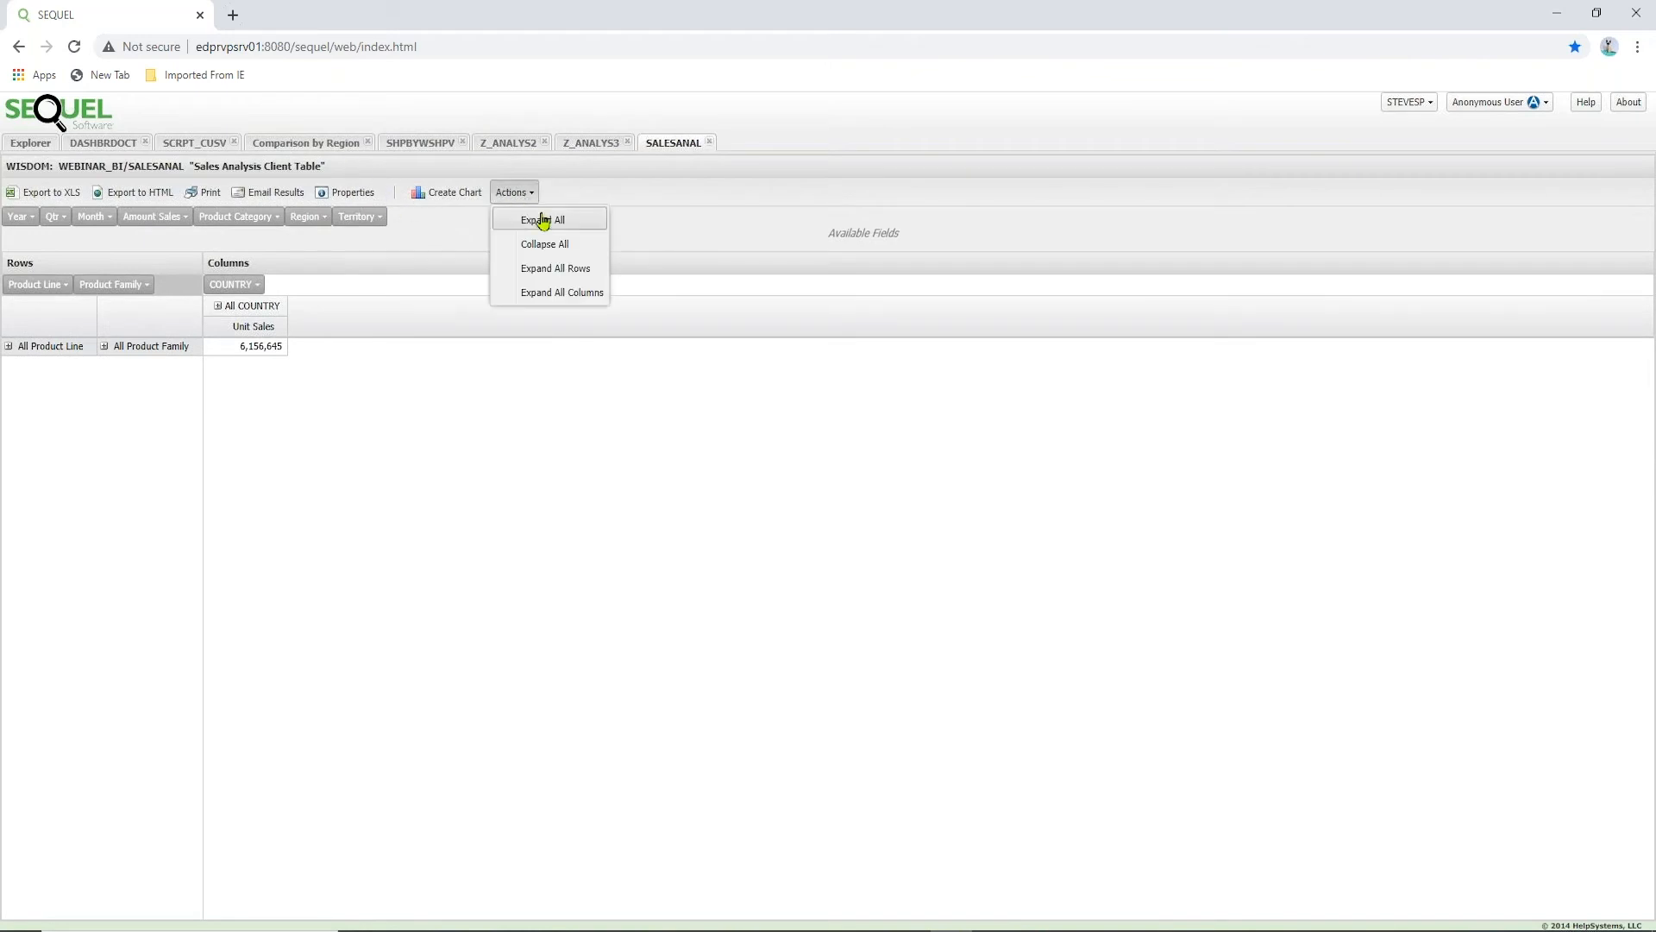
pyautogui.click(540, 226)
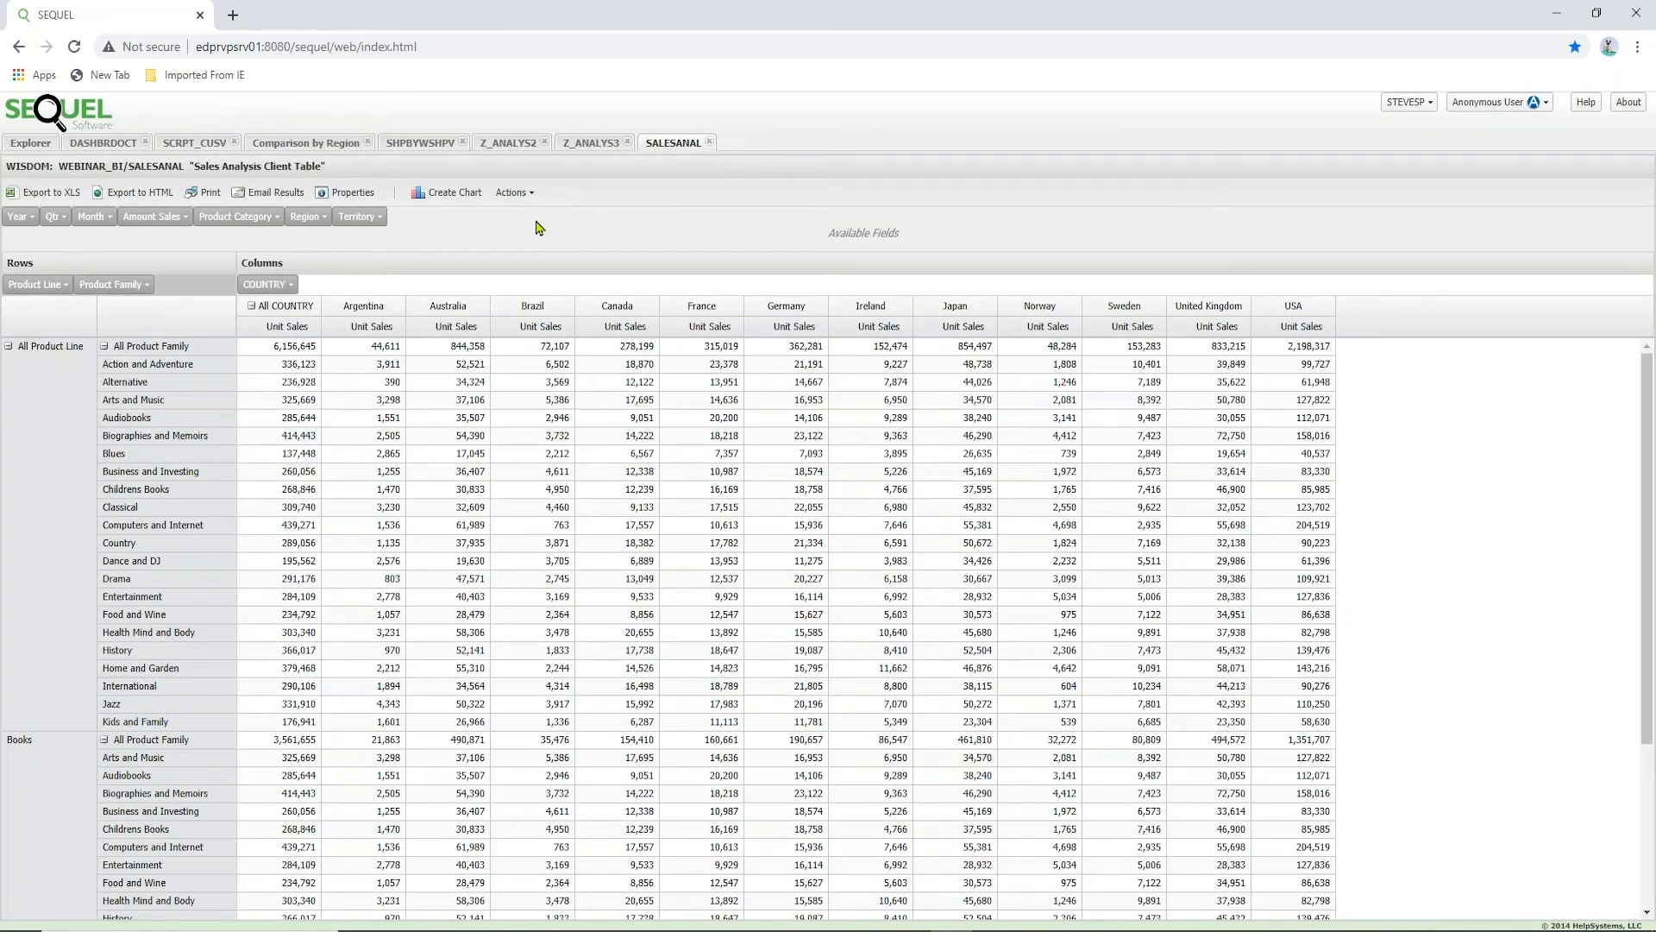
pyautogui.moveTo(300, 369); pyautogui.dragTo(315, 725)
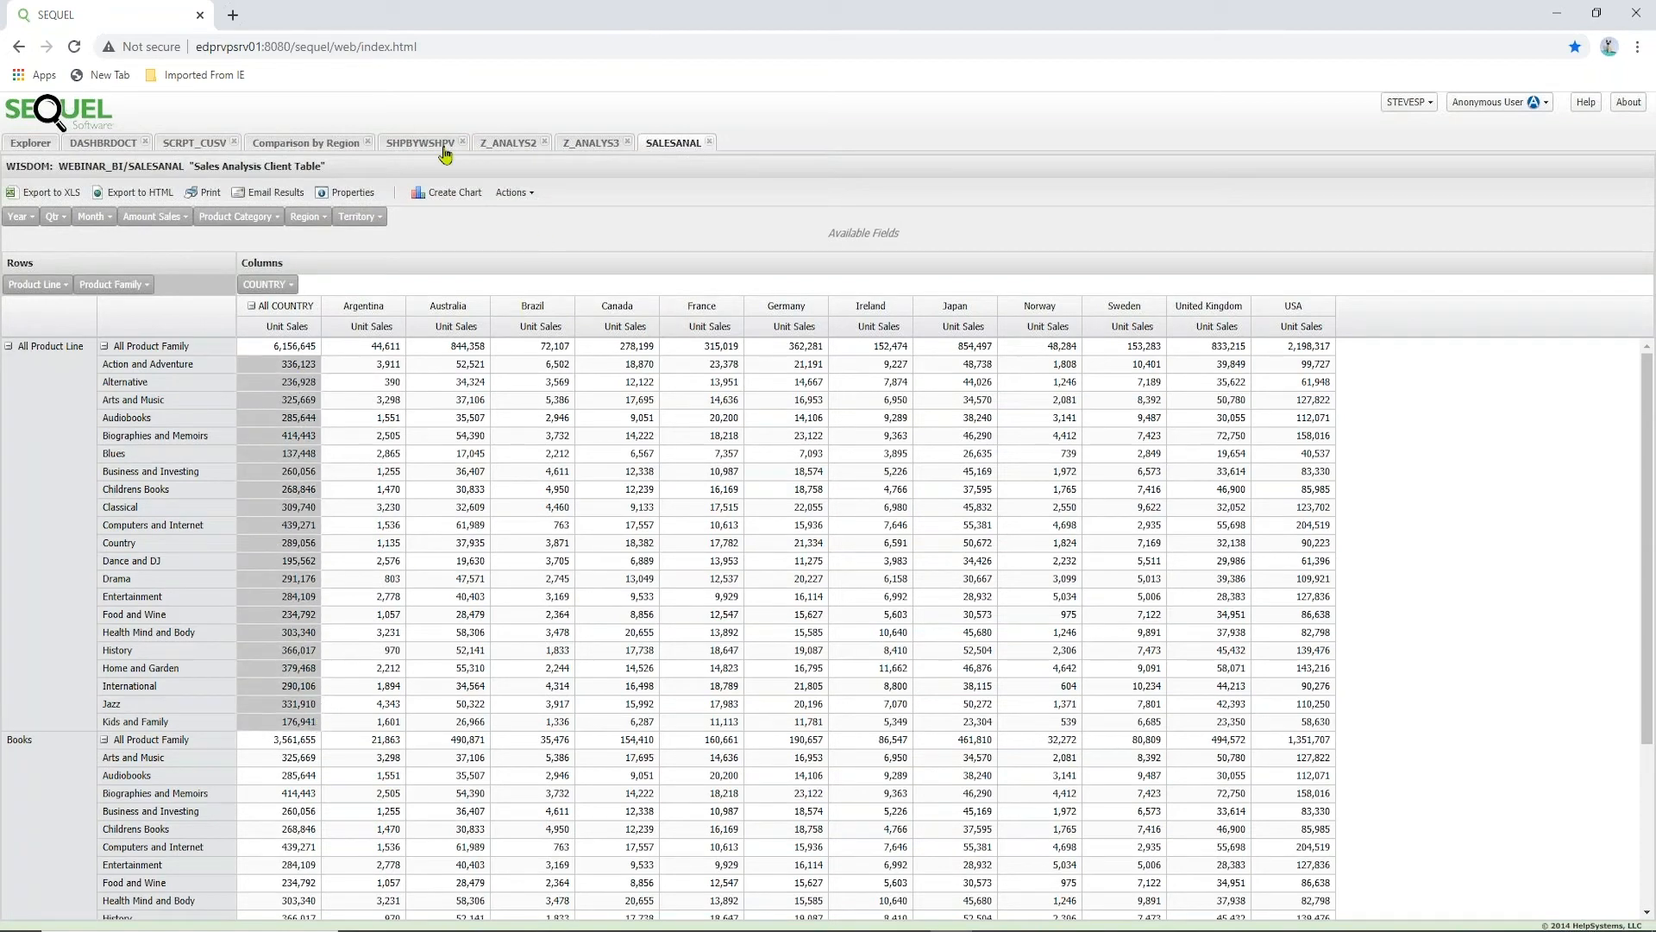
pyautogui.click(457, 193)
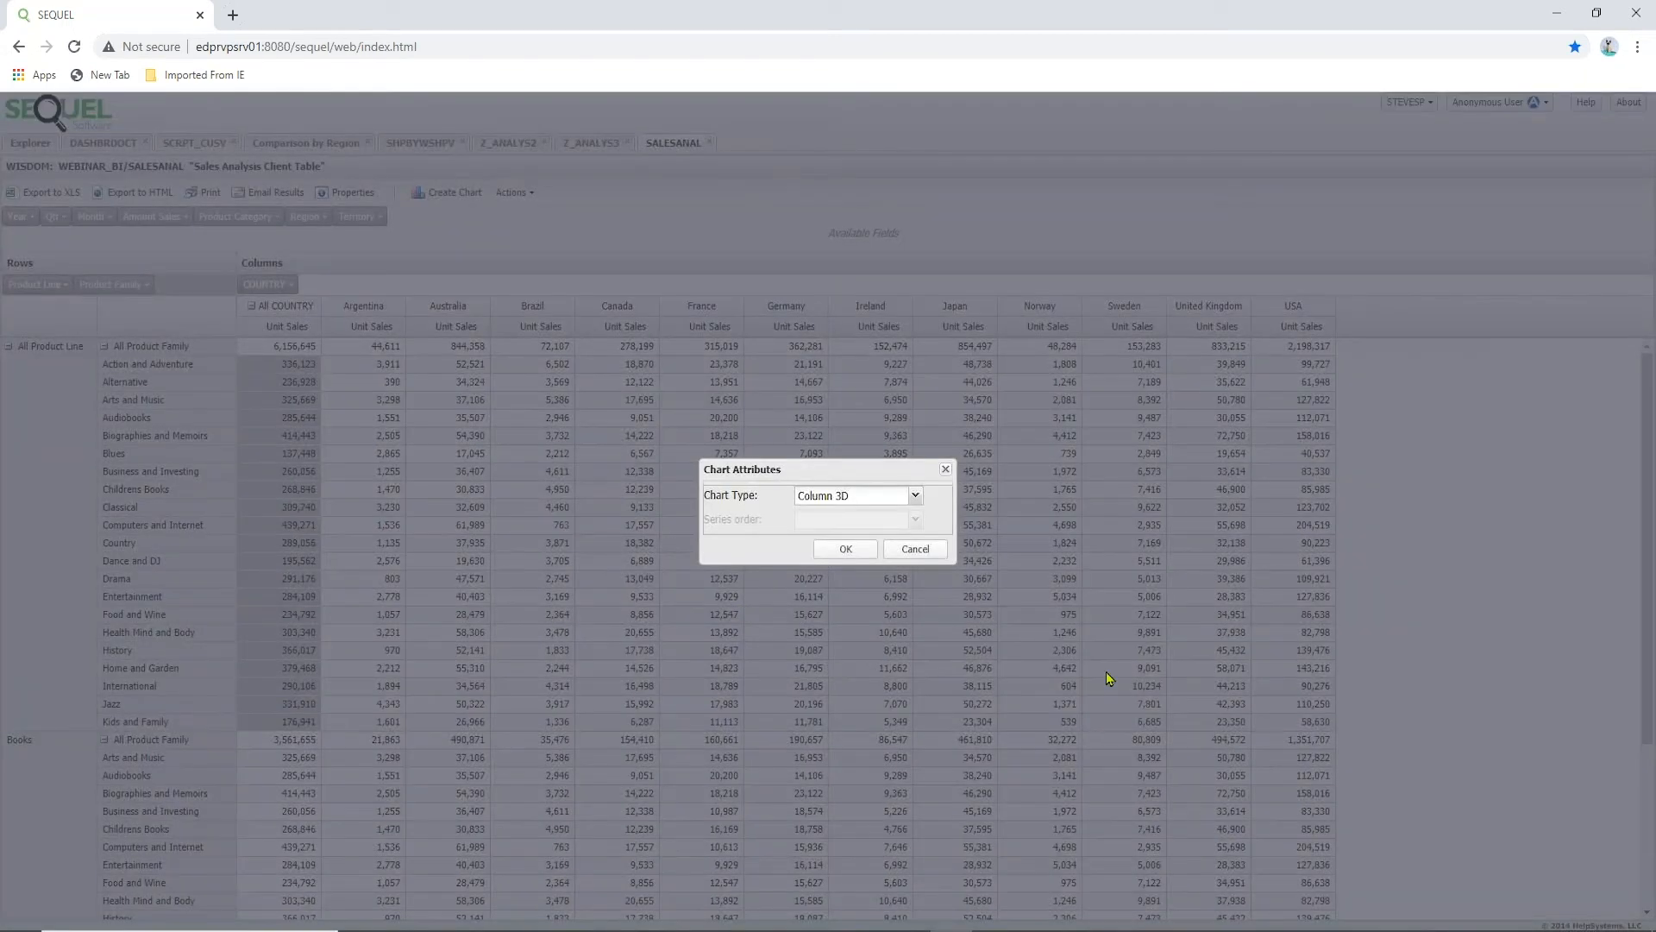
pyautogui.click(850, 552)
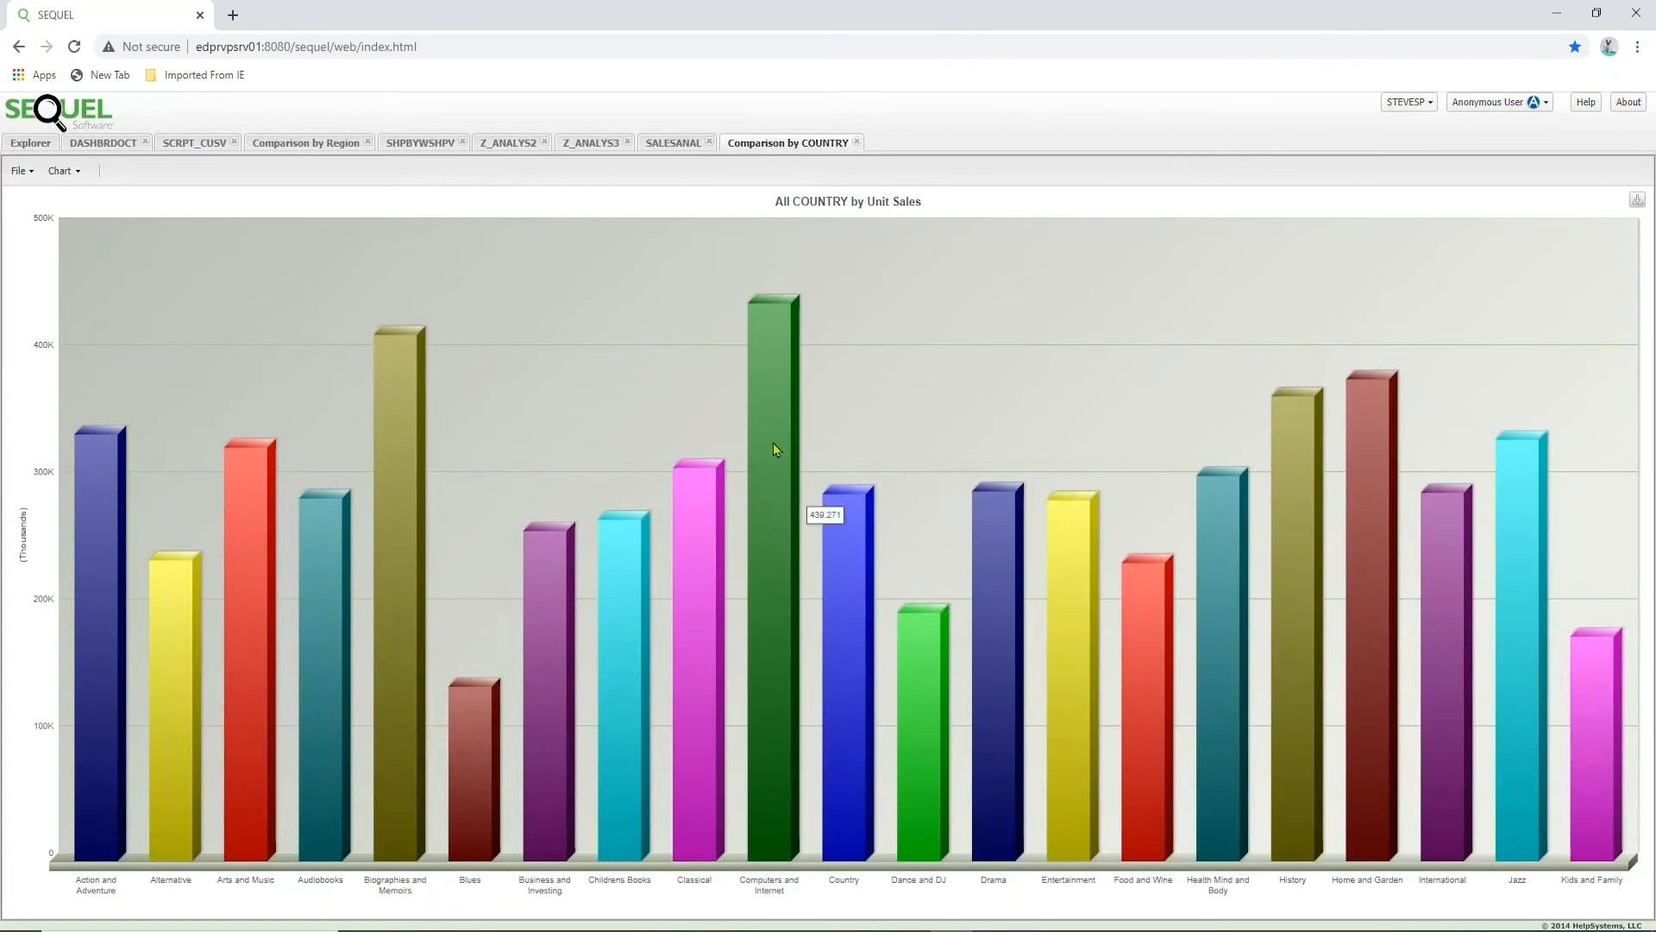
# Return to the sales analysis table and examine the detail records behind Argentina's Classical unit sales.
pyautogui.click(653, 152)
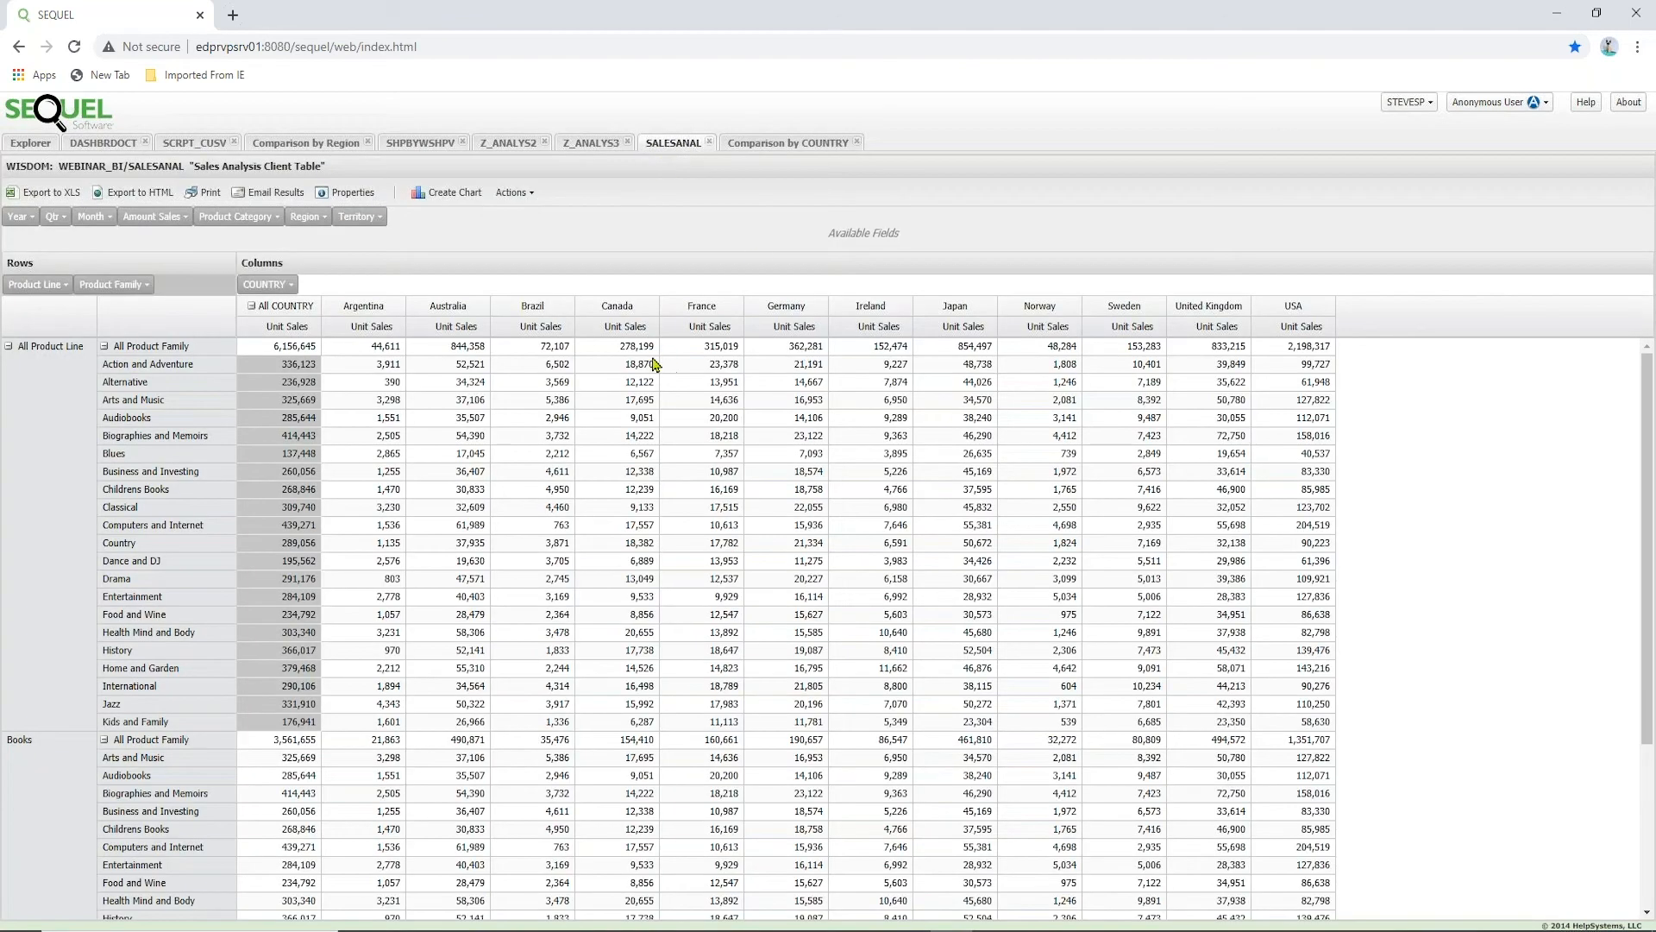
pyautogui.click(388, 512)
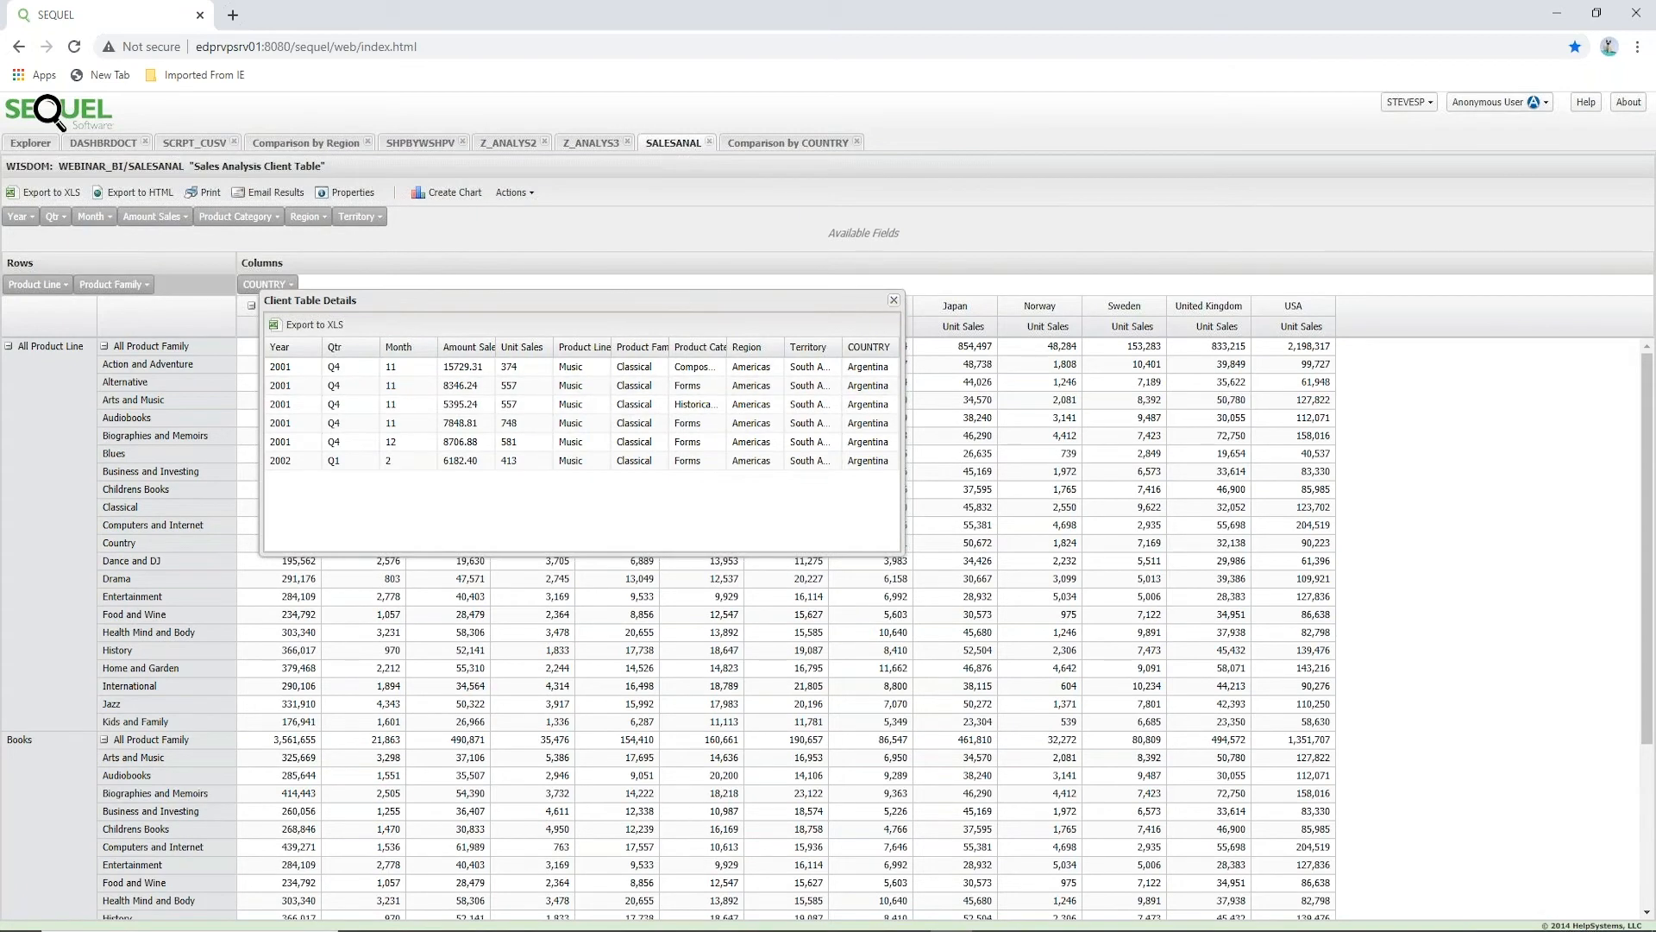
pyautogui.click(893, 302)
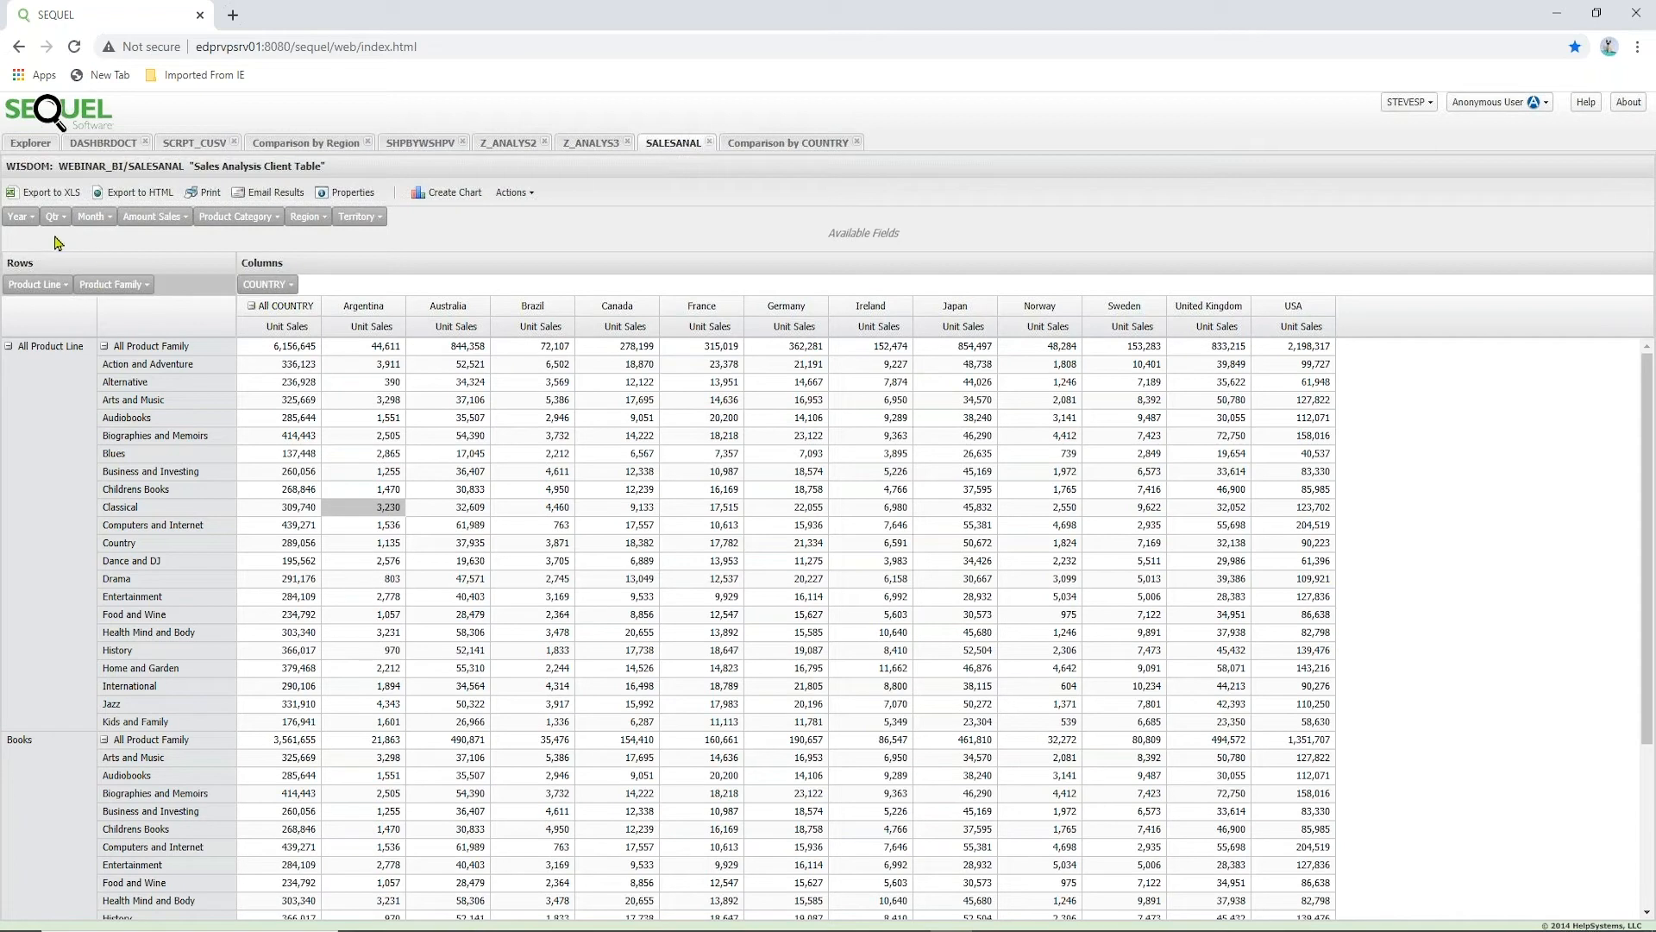
# Filter the sales analysis table by Year, excluding 2002 and keeping only 2001.
pyautogui.click(32, 216)
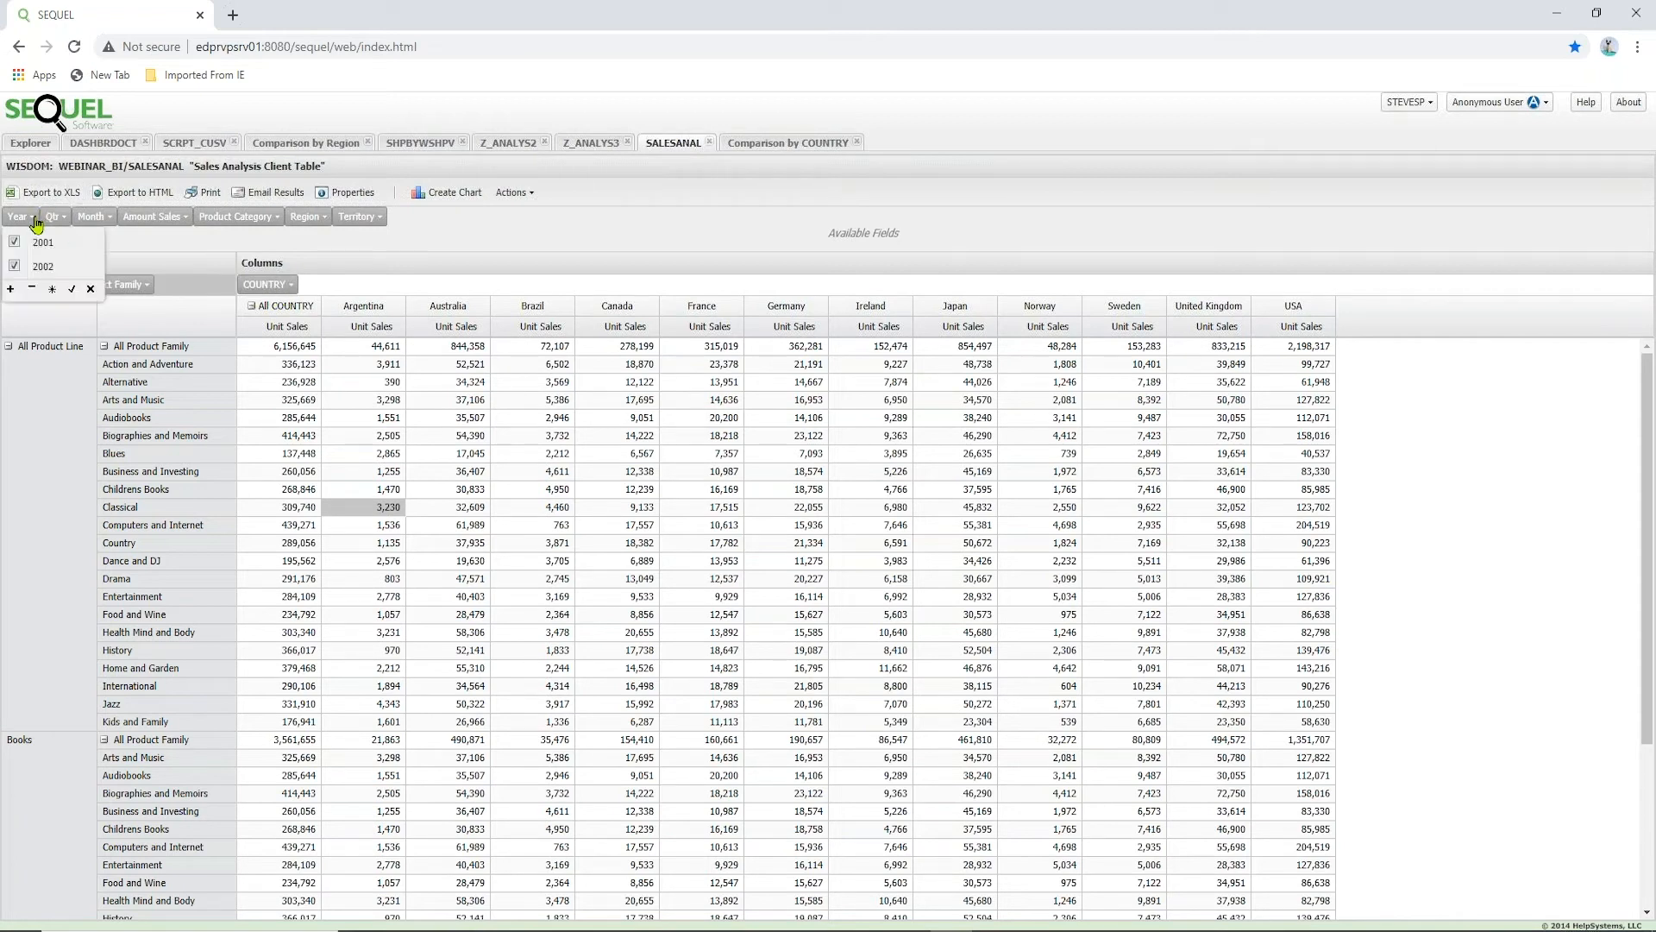
pyautogui.click(15, 266)
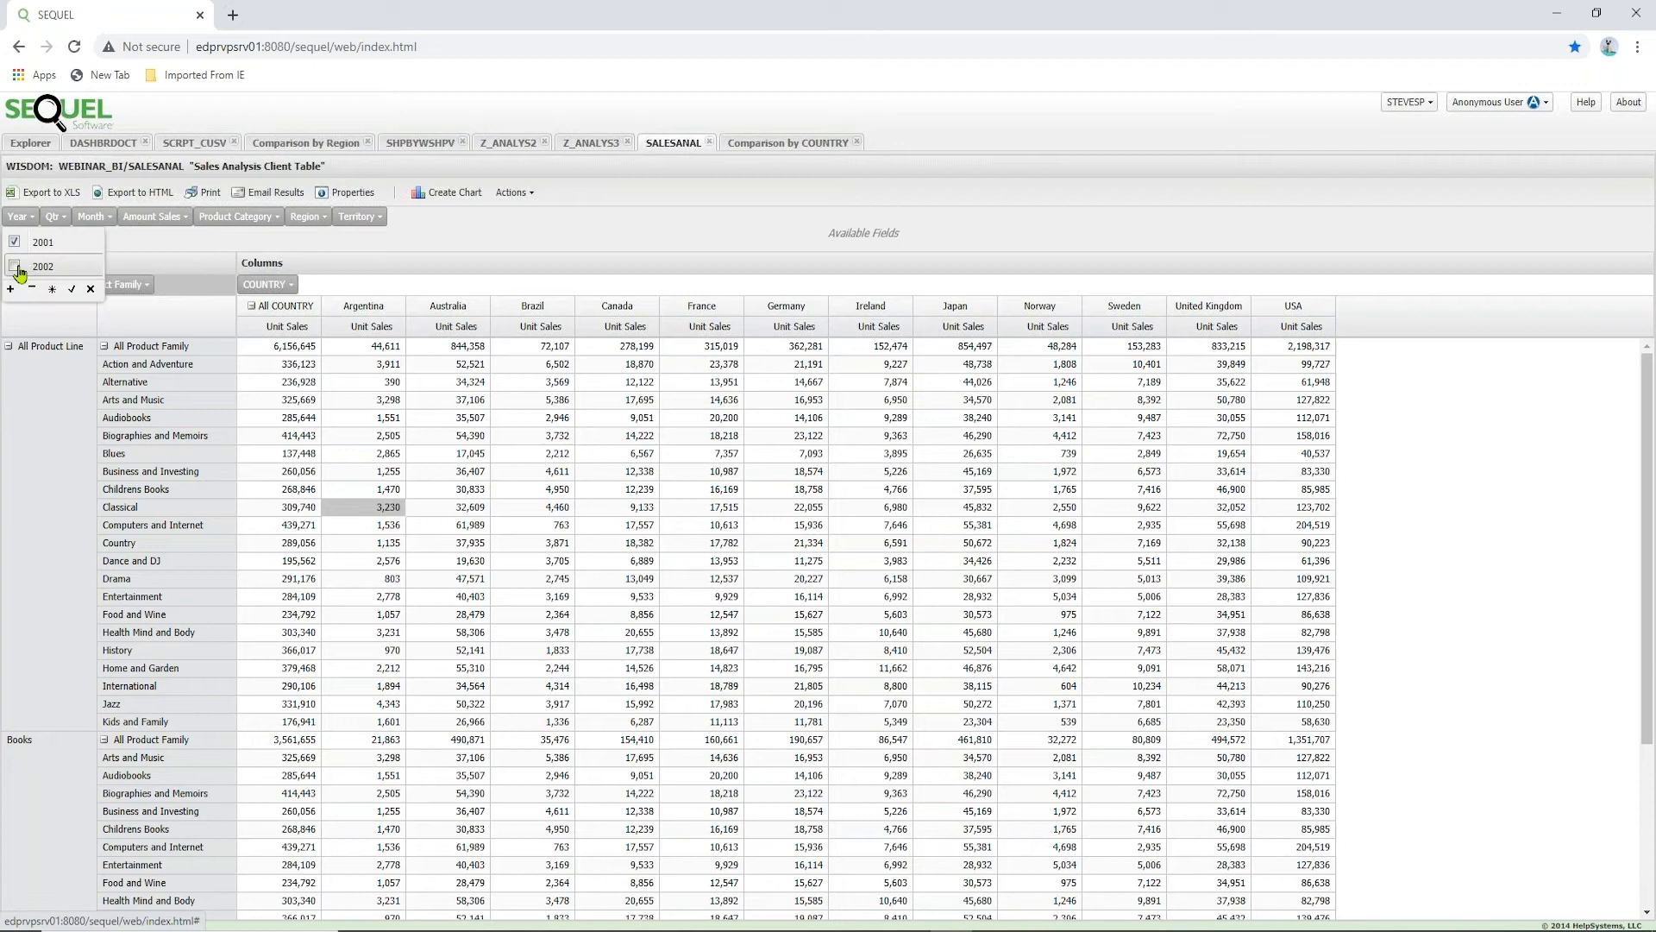
pyautogui.click(73, 291)
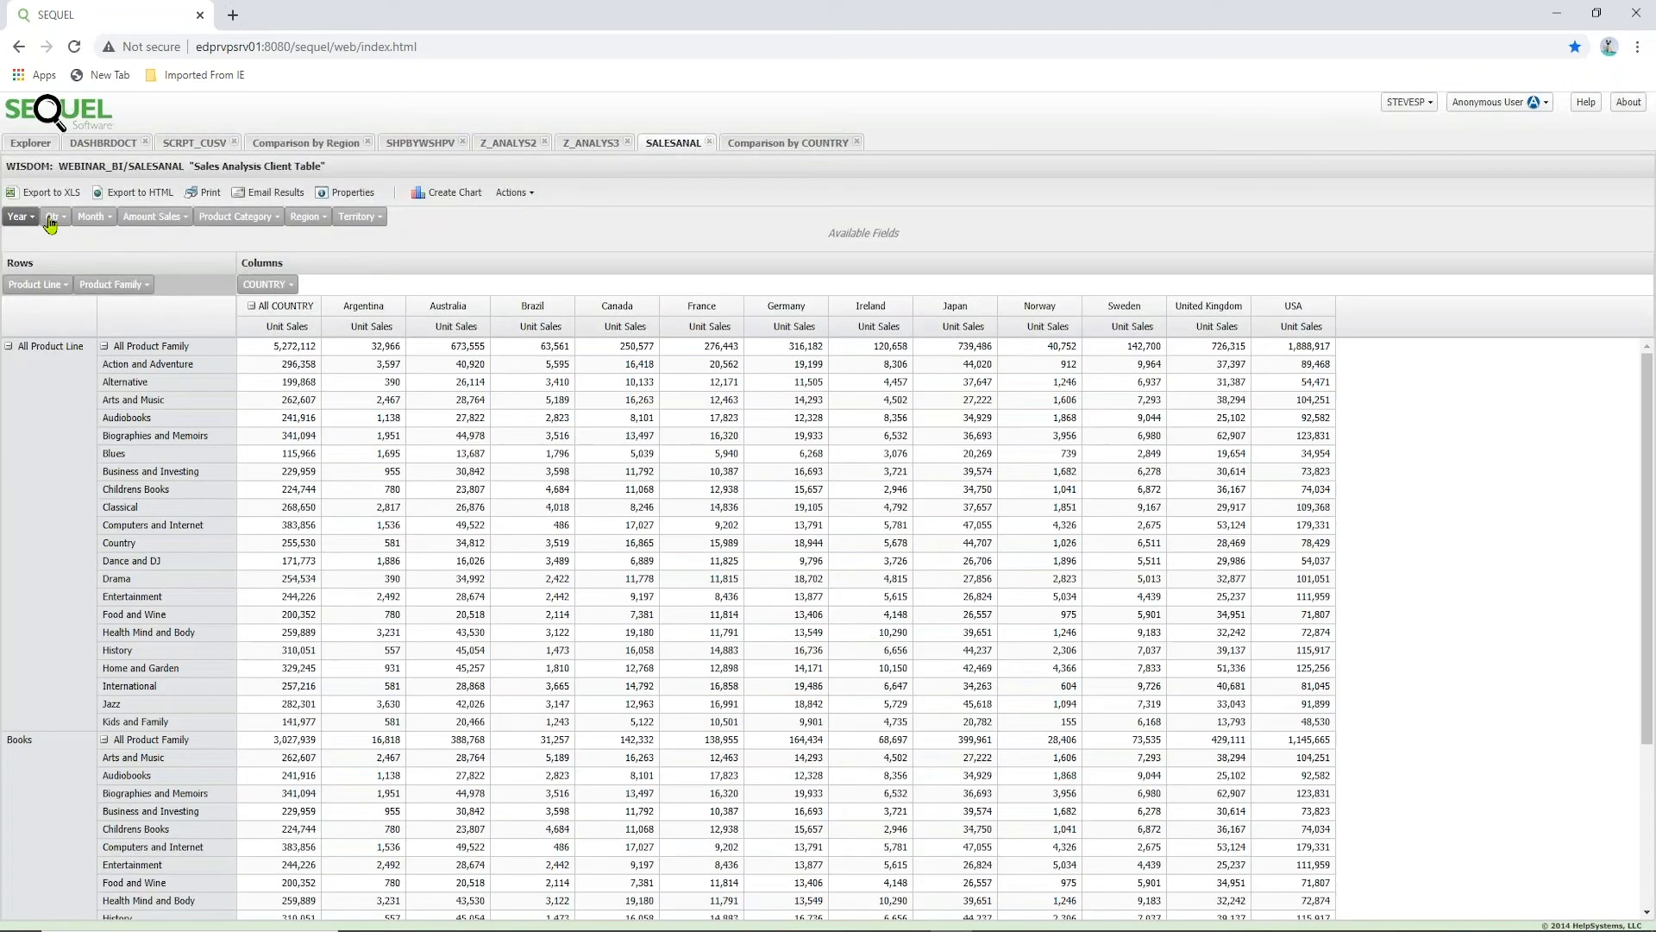
# Rearrange the table with Product Line and COUNTRY as rows and Month as columns, removing Product Family, and expand everything.
pyautogui.moveTo(95, 218); pyautogui.dragTo(171, 294)
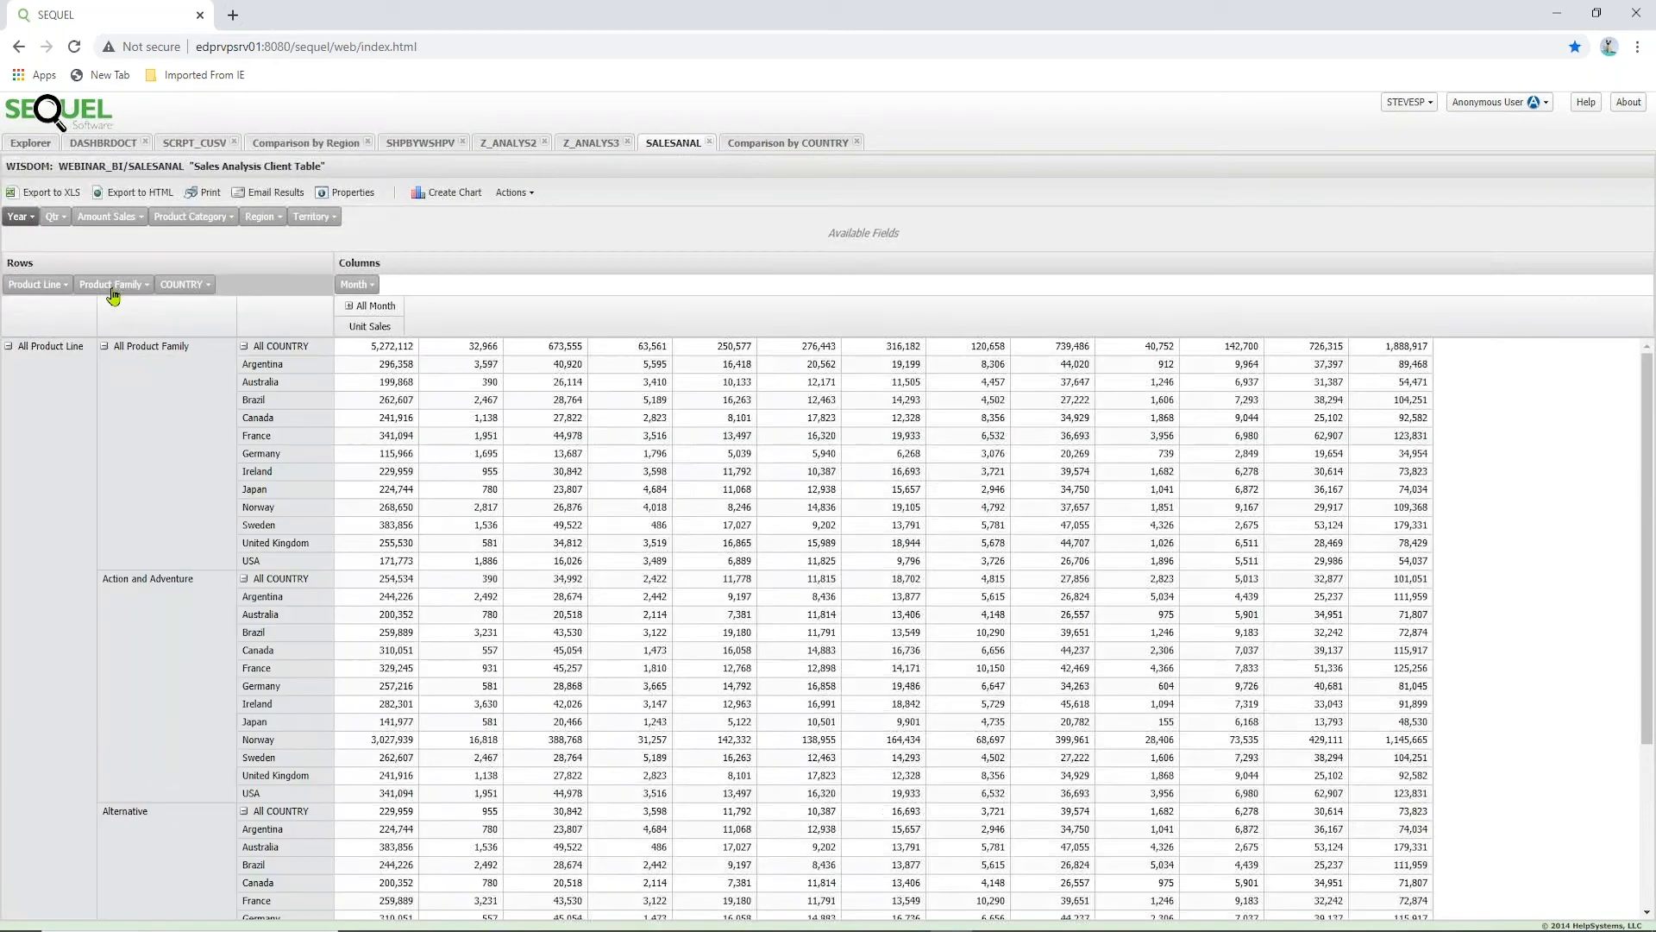
pyautogui.moveTo(116, 285); pyautogui.dragTo(385, 225)
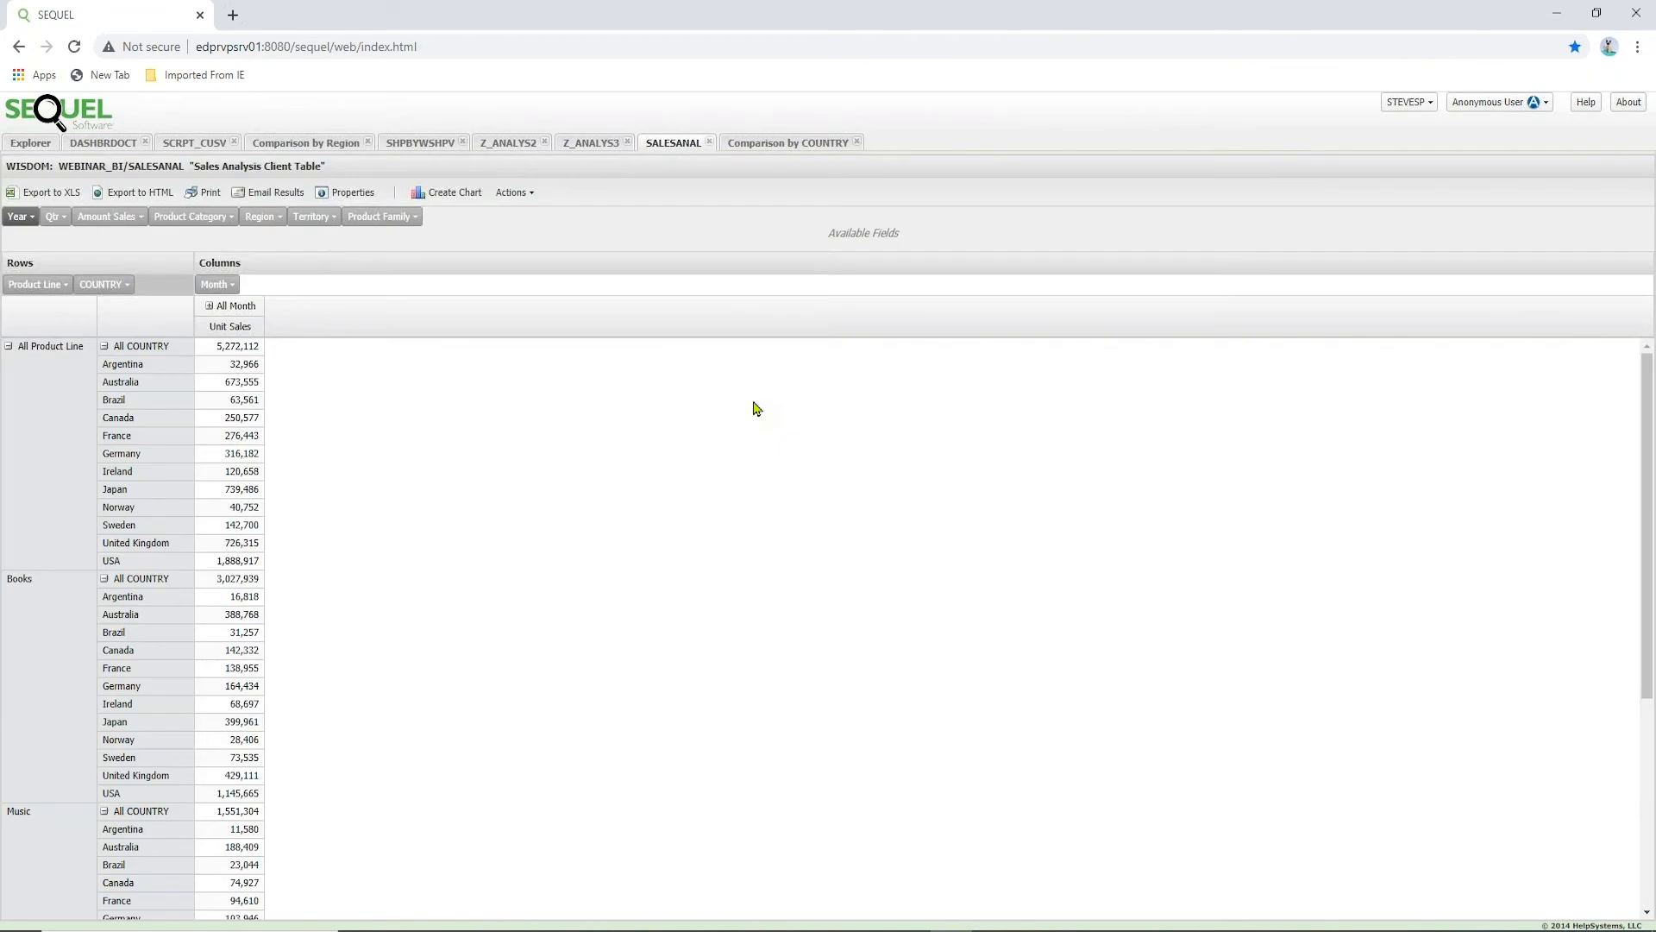
pyautogui.click(532, 195)
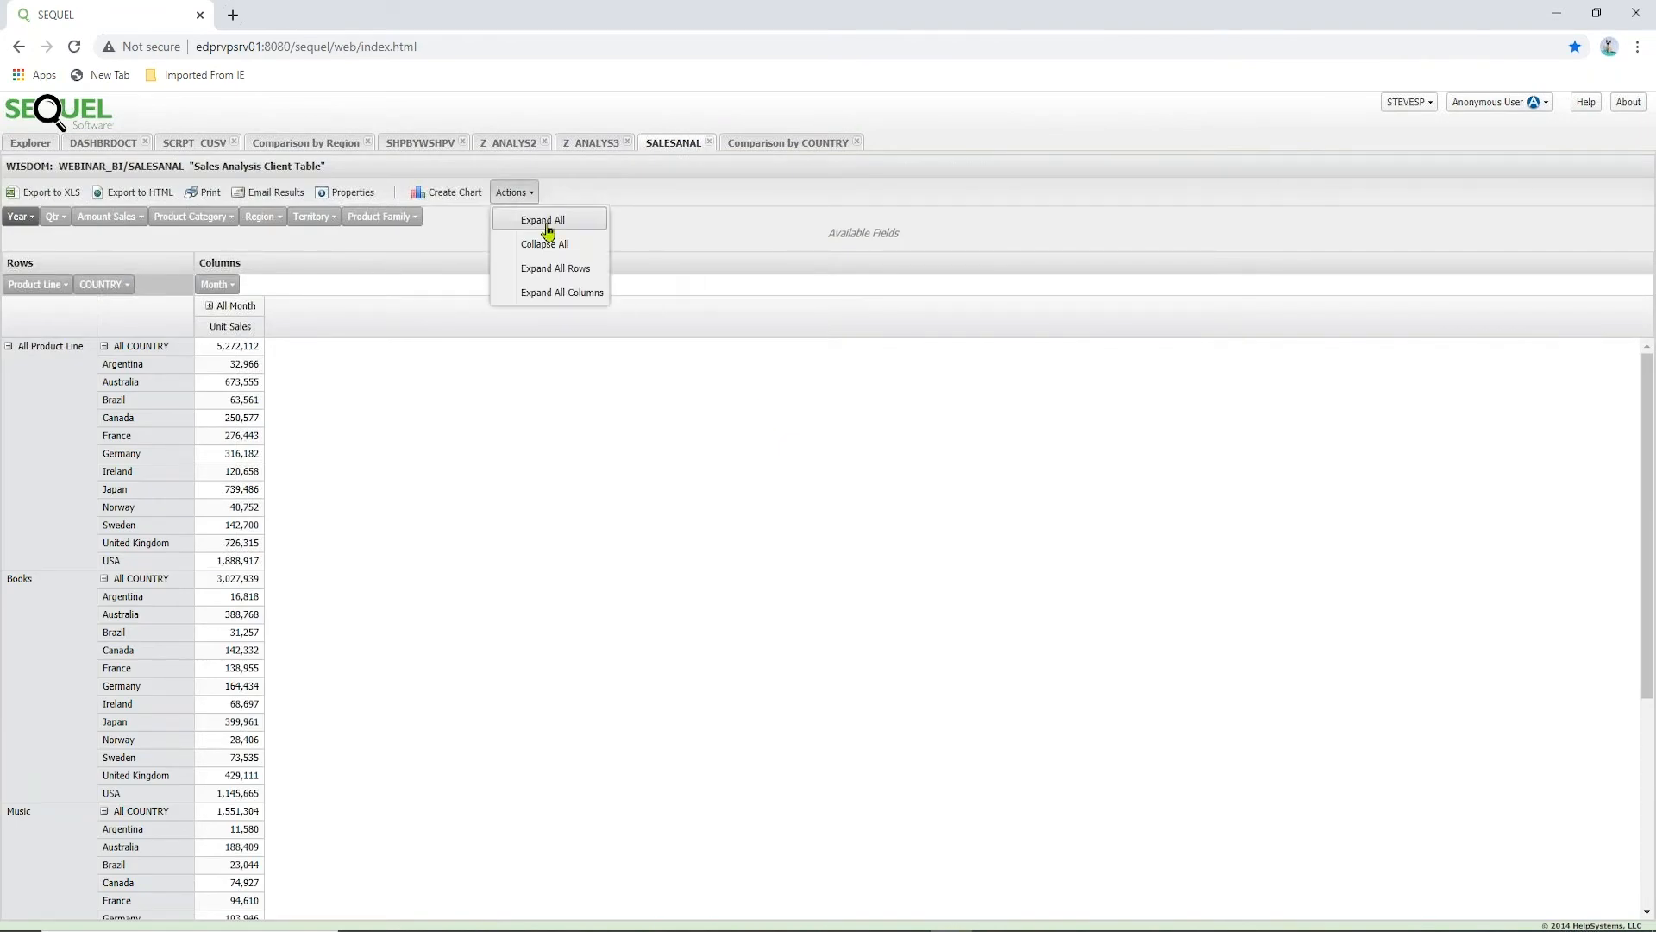
pyautogui.click(543, 220)
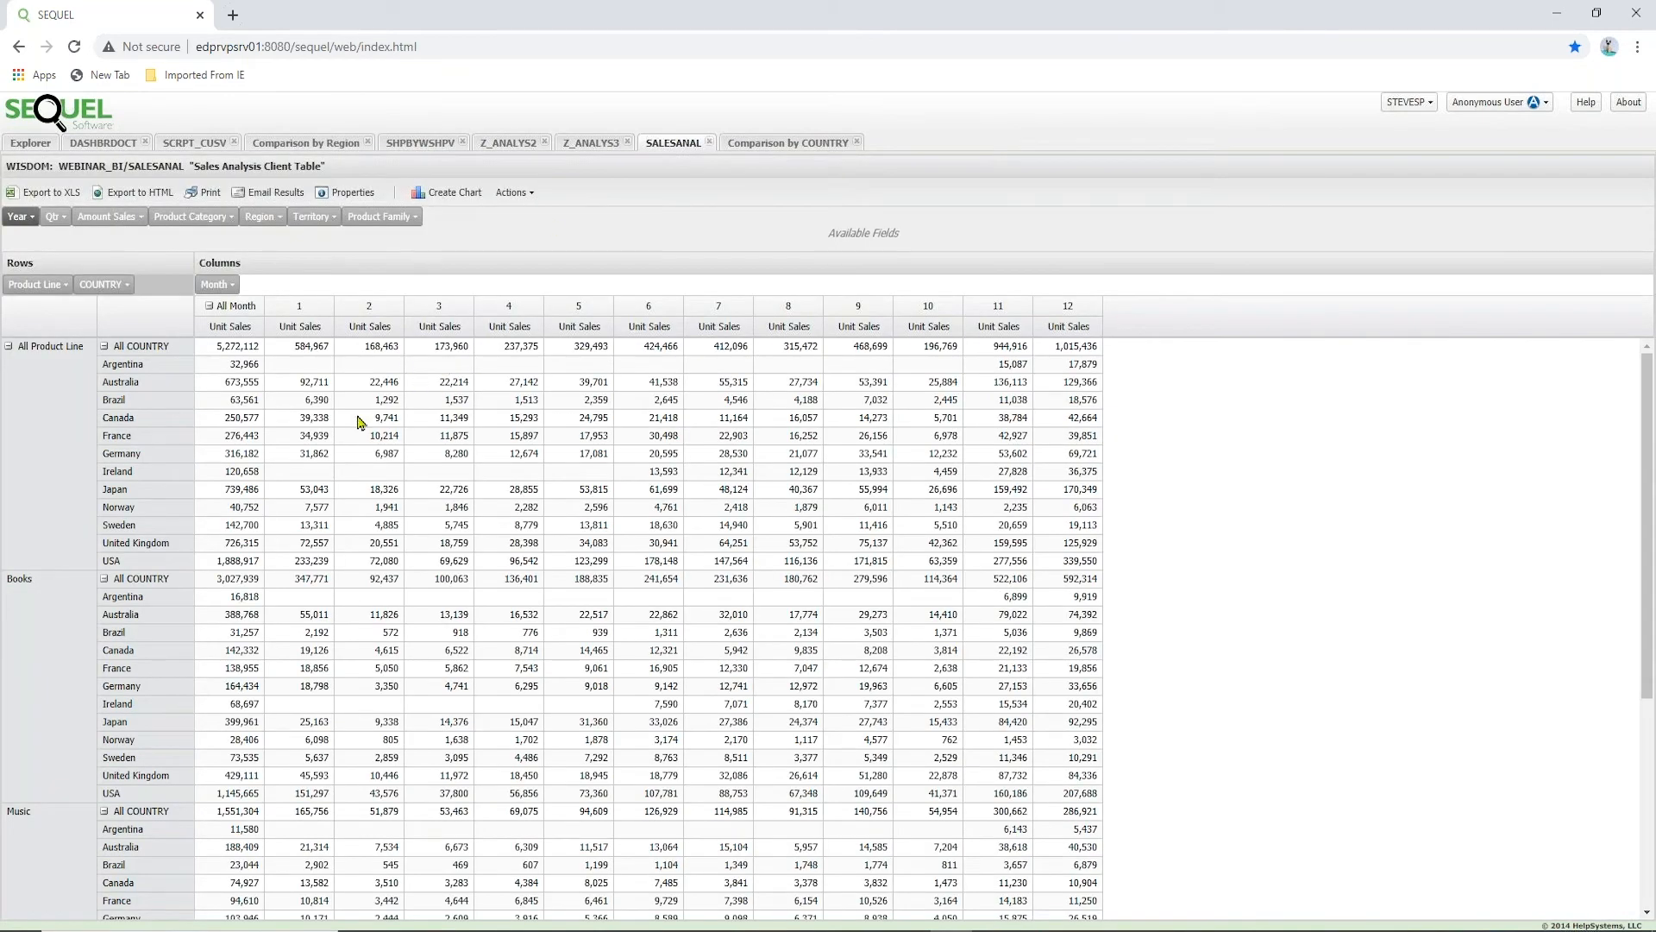
# Create a Line chart in row order from the unit sales of Australia through Ireland for months 1 to 12.
pyautogui.moveTo(312, 385); pyautogui.dragTo(1054, 473)
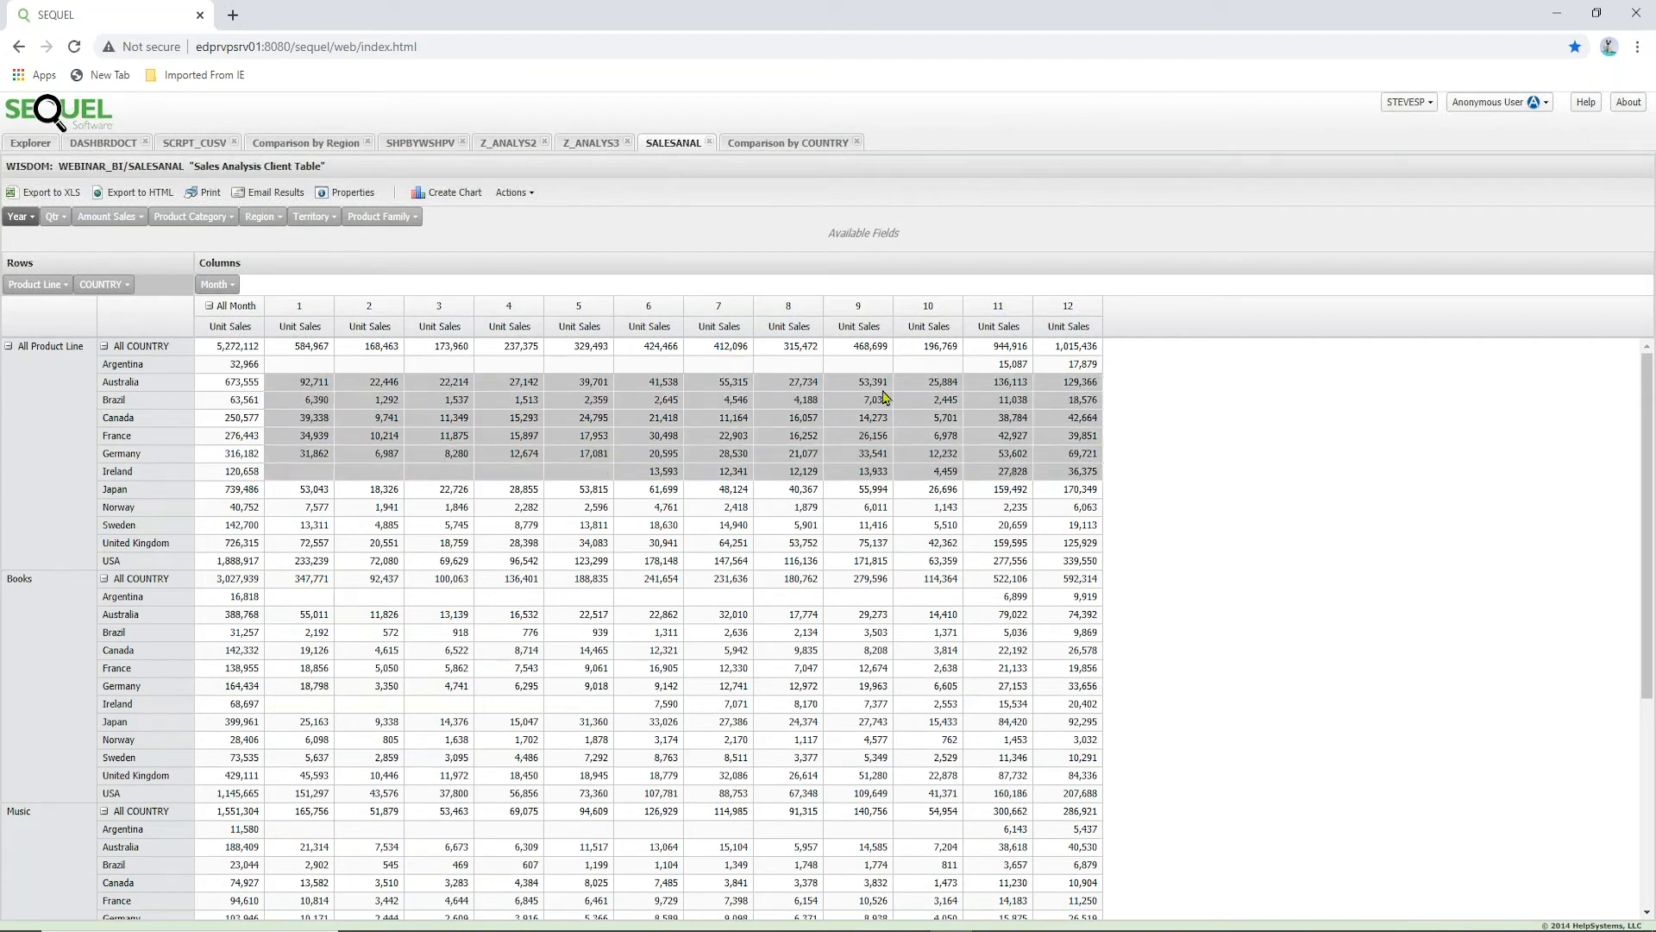
pyautogui.click(443, 193)
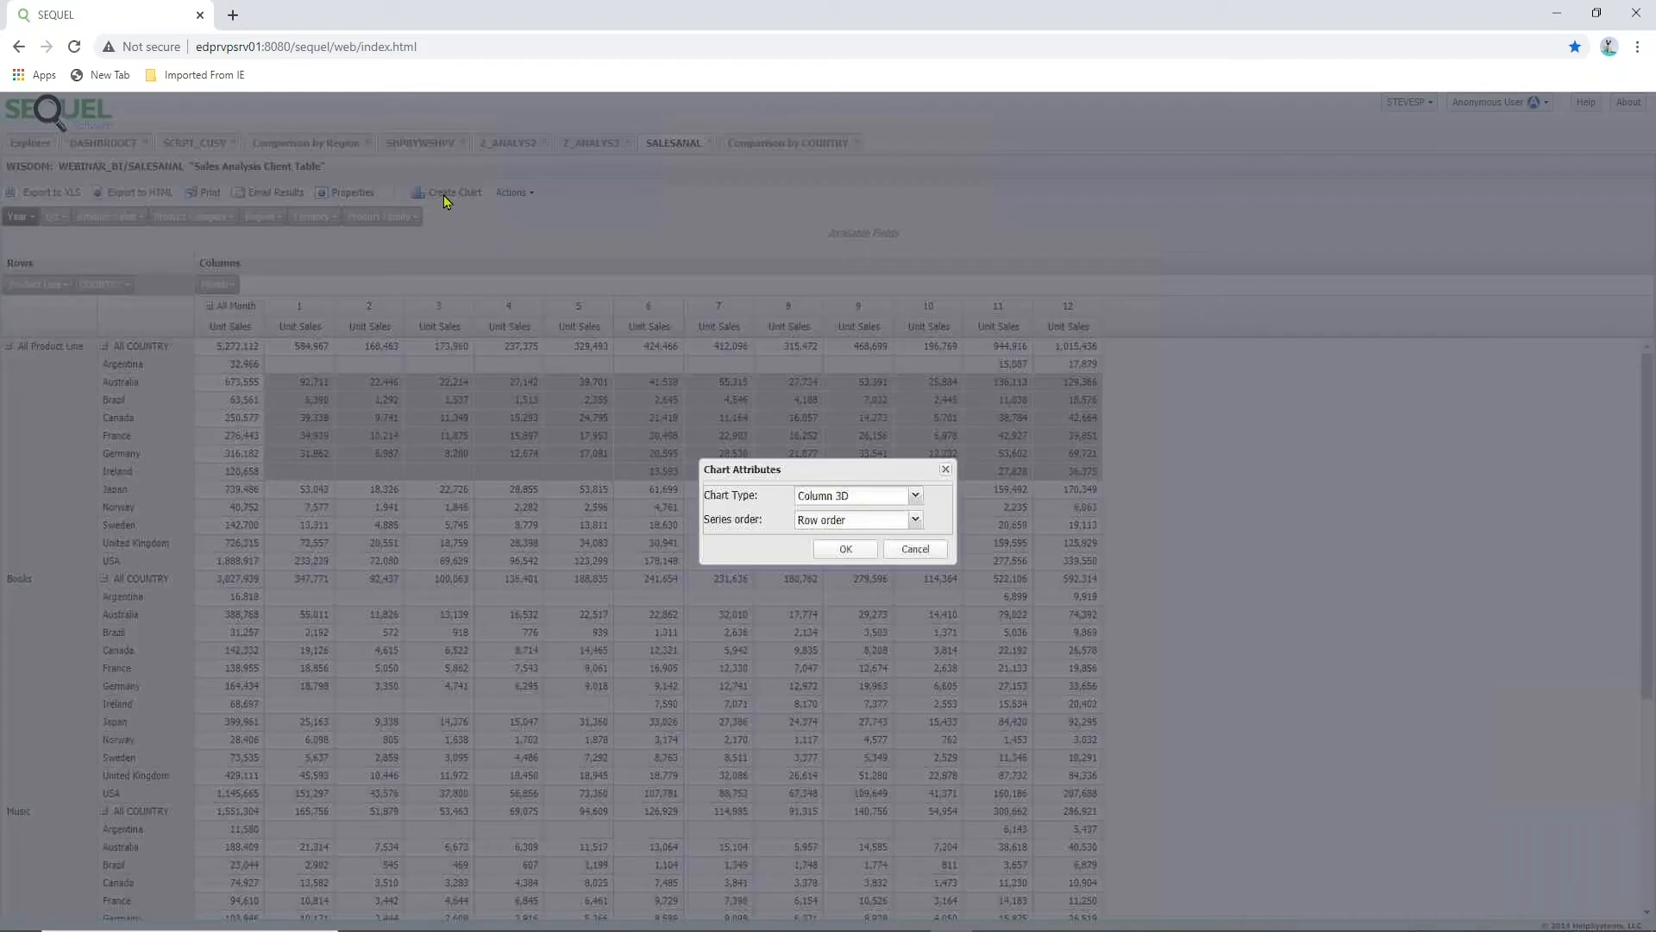
pyautogui.click(915, 497)
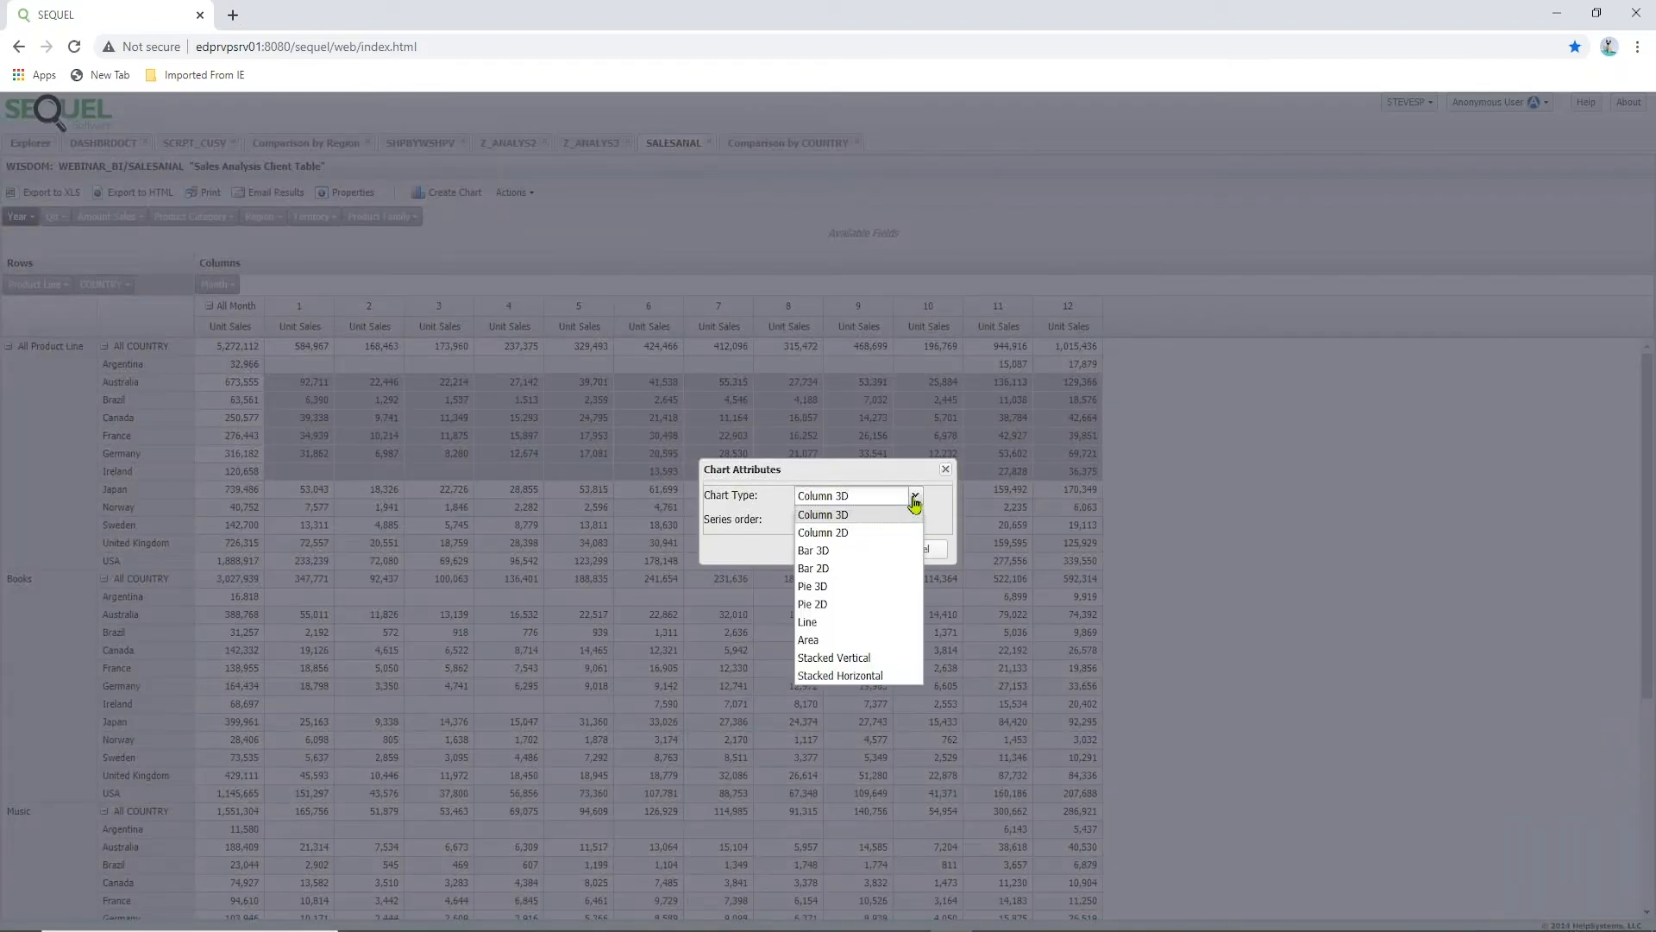
pyautogui.click(833, 625)
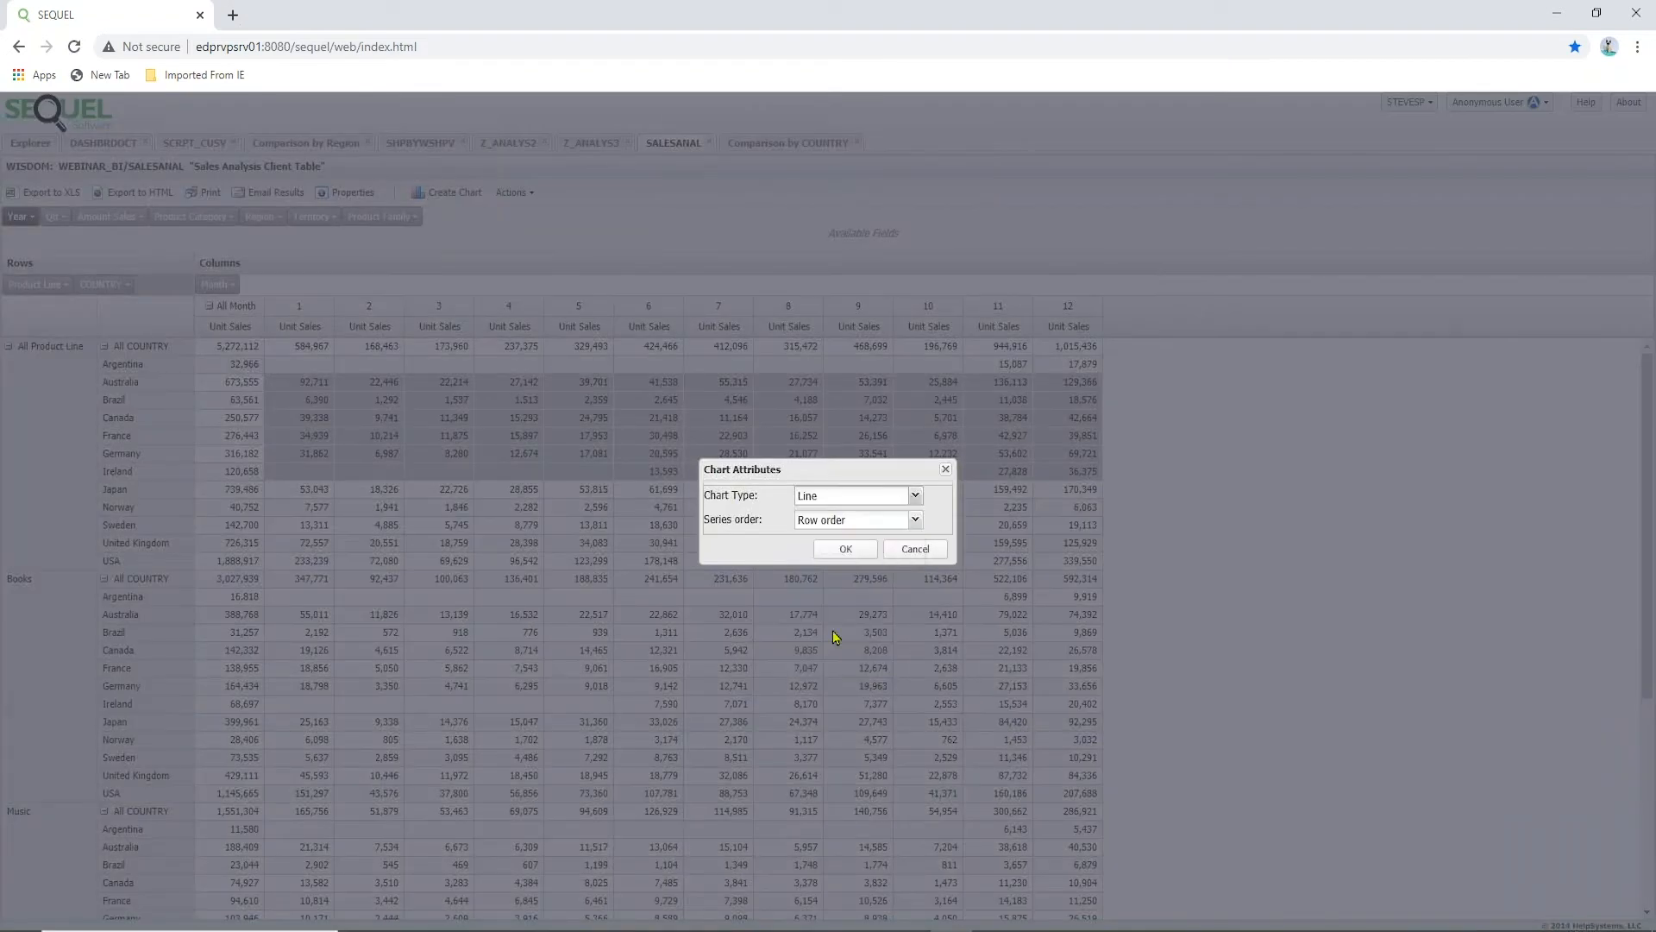
pyautogui.click(862, 556)
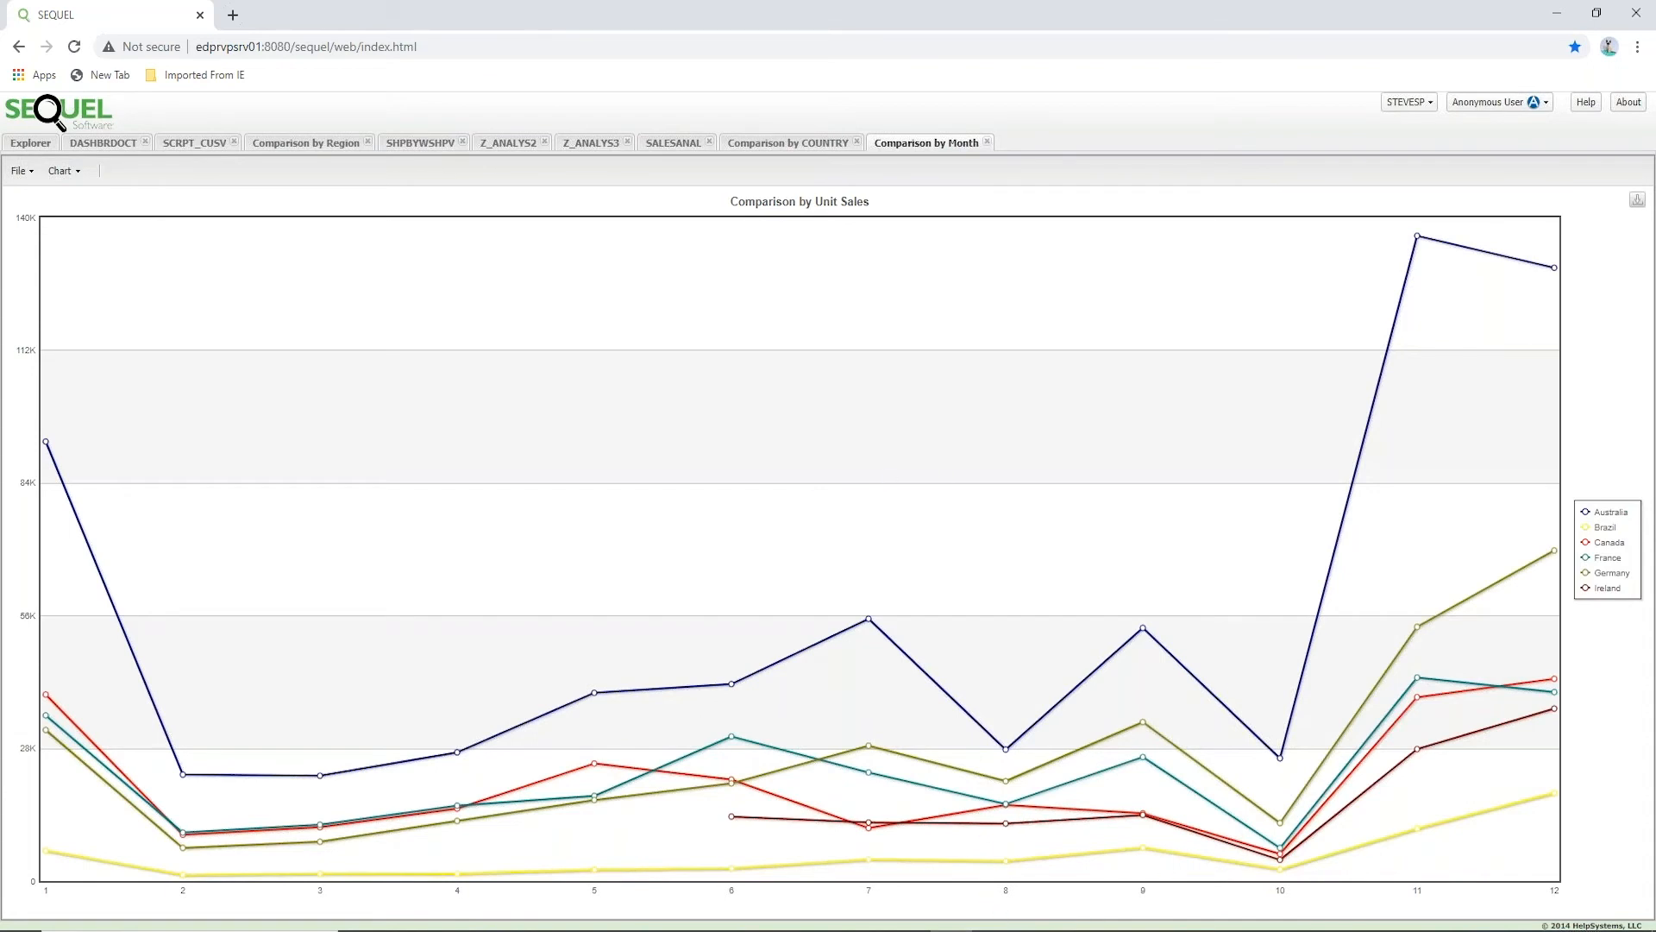
pyautogui.click(1061, 880)
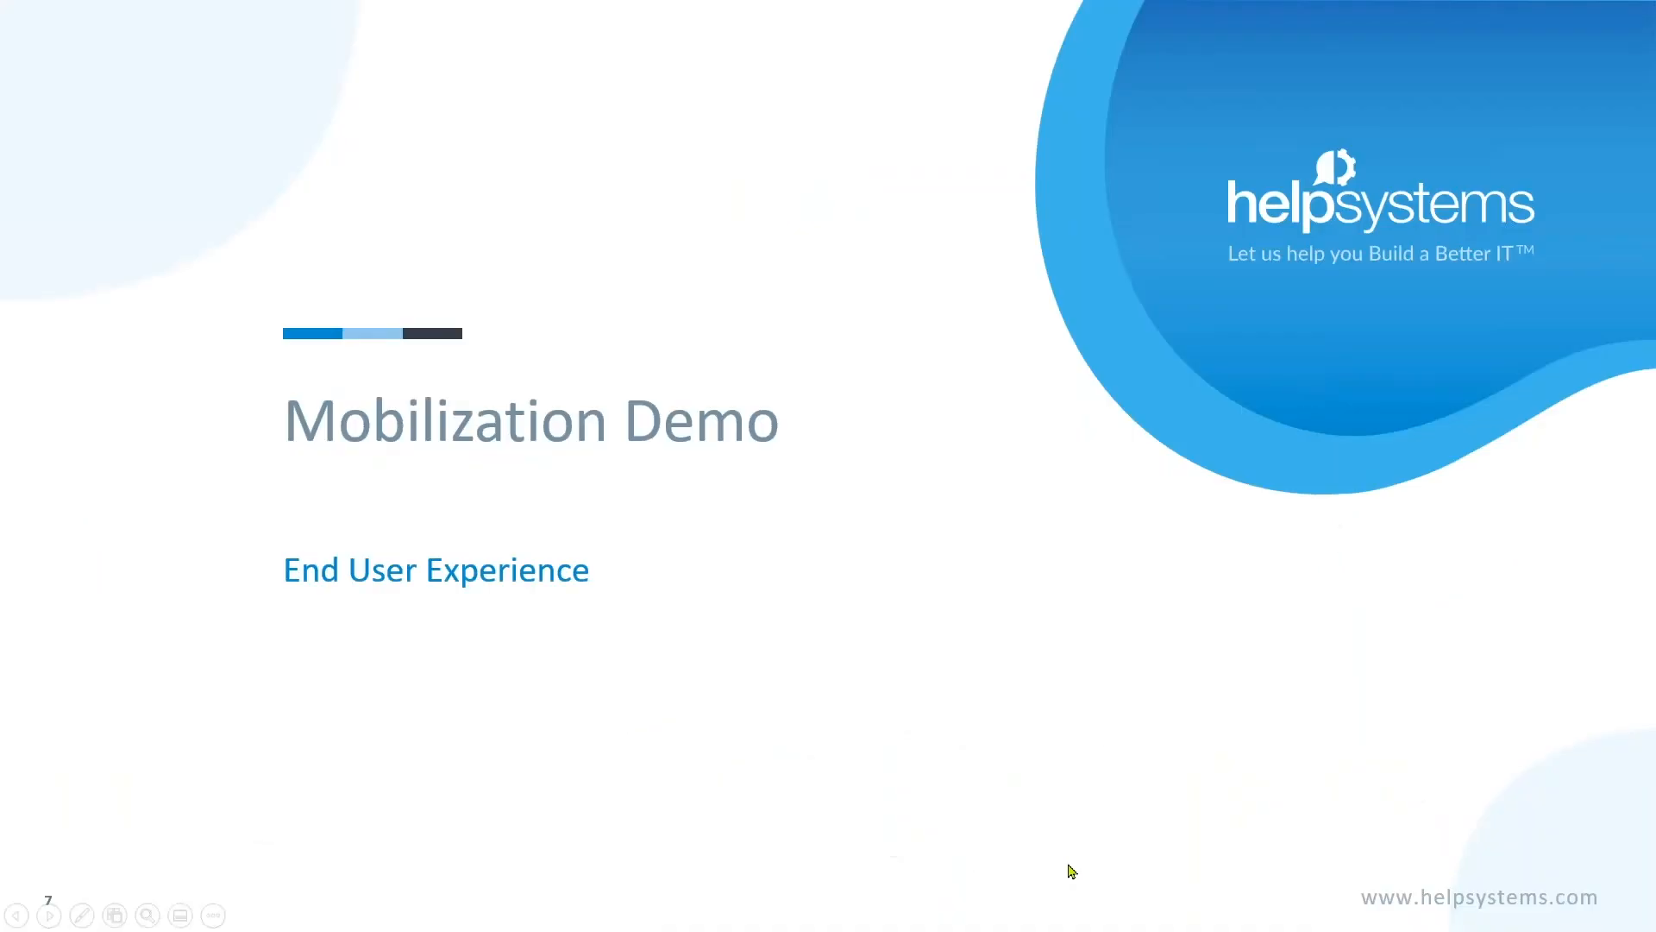
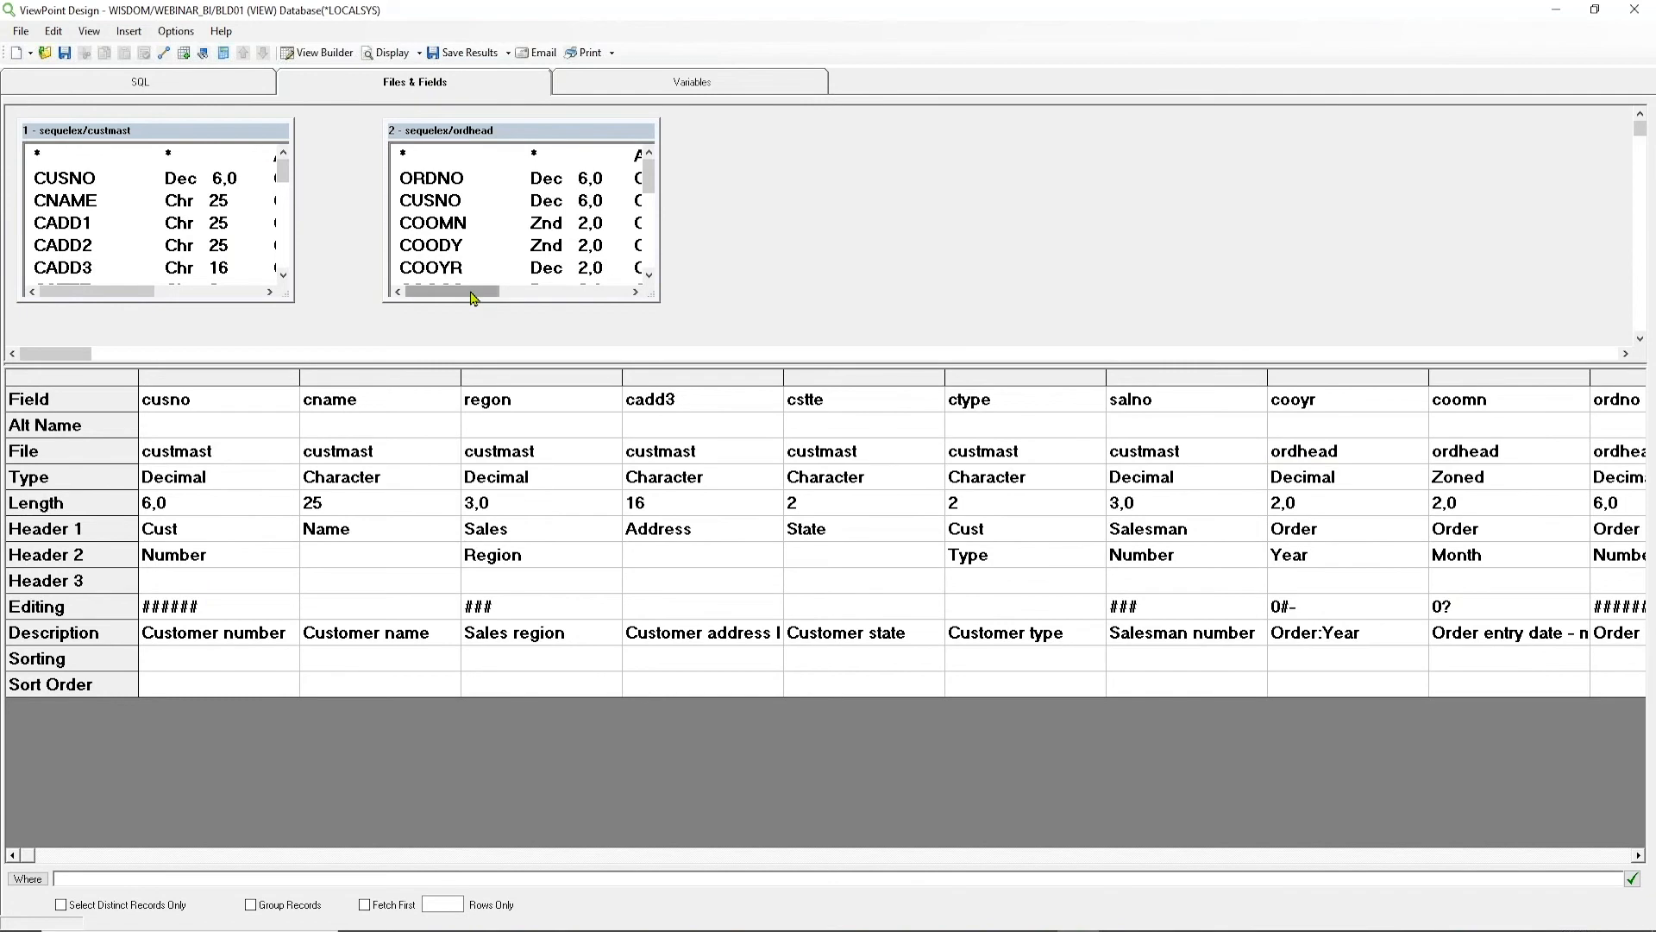
# Add the ORDLINE file from SEQUELEX to the view, joining custmast to ordhead on CUSNO and ordhead to ordline on ORDNO.
pyautogui.rightClick(763, 208)
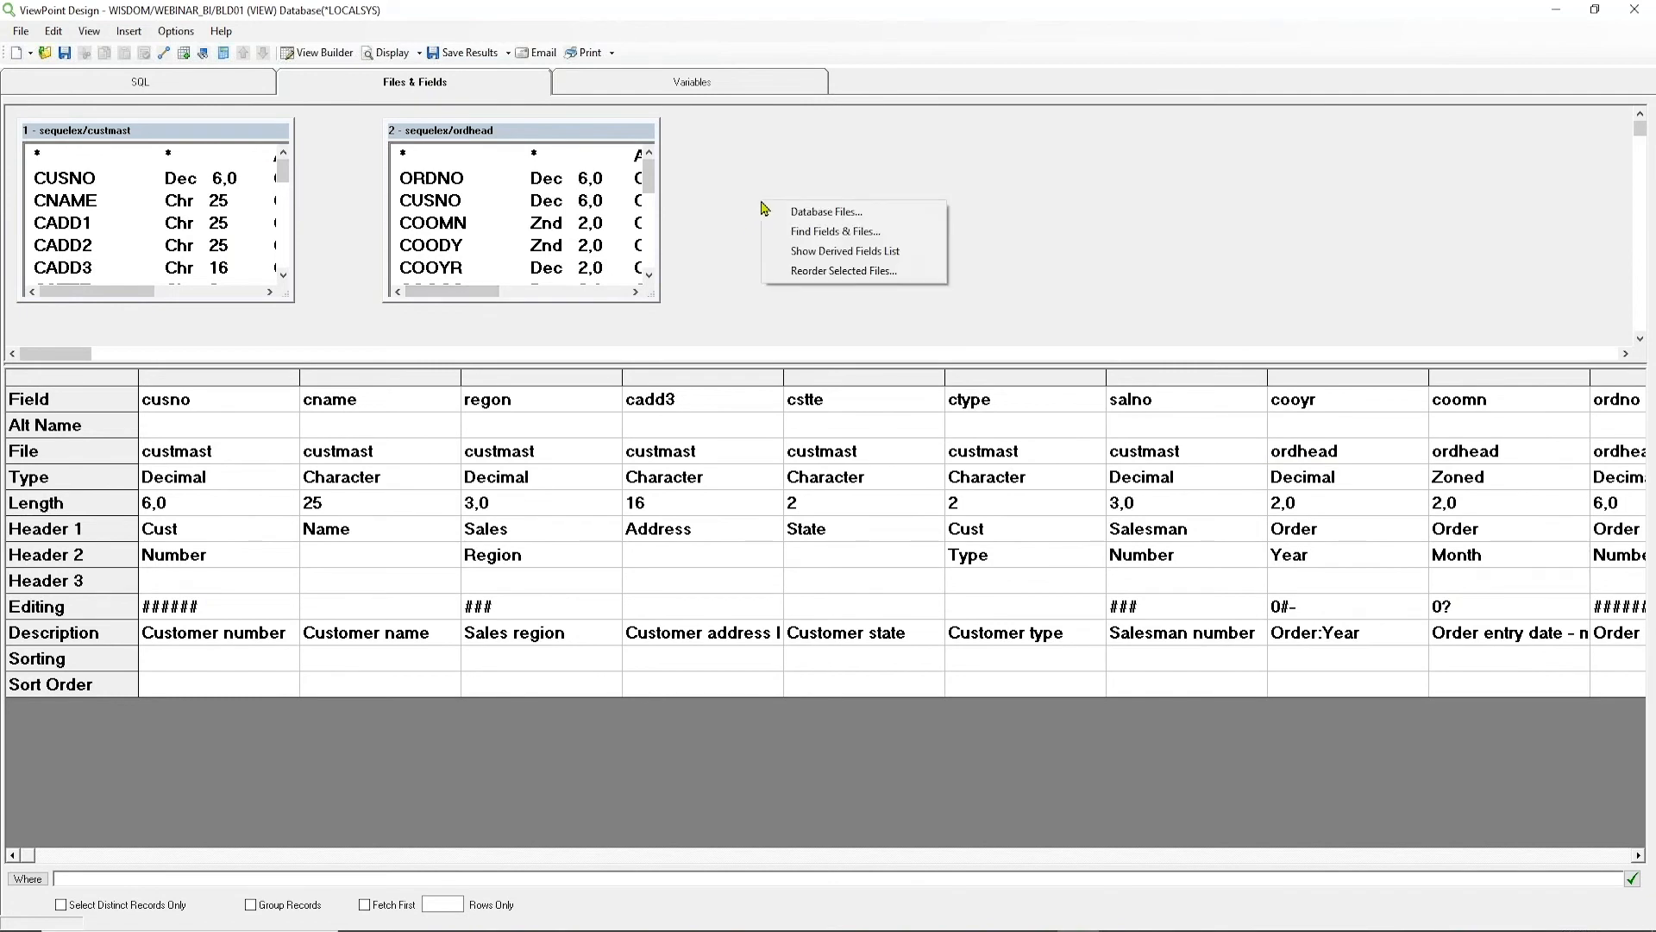
pyautogui.click(828, 214)
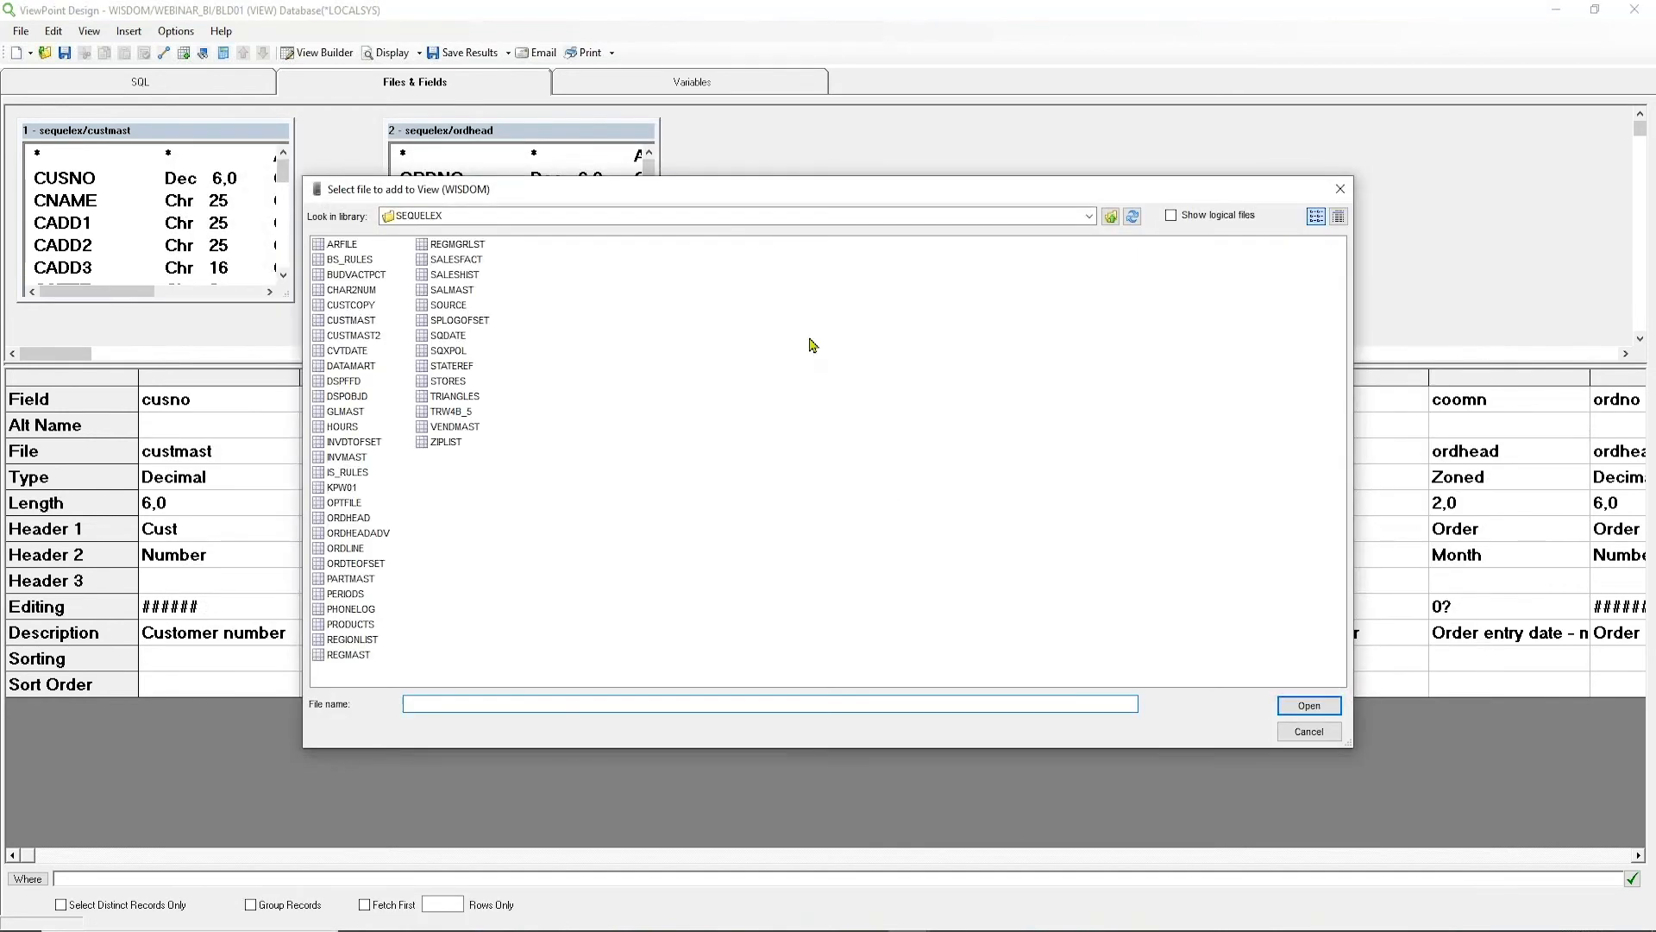
pyautogui.doubleClick(350, 550)
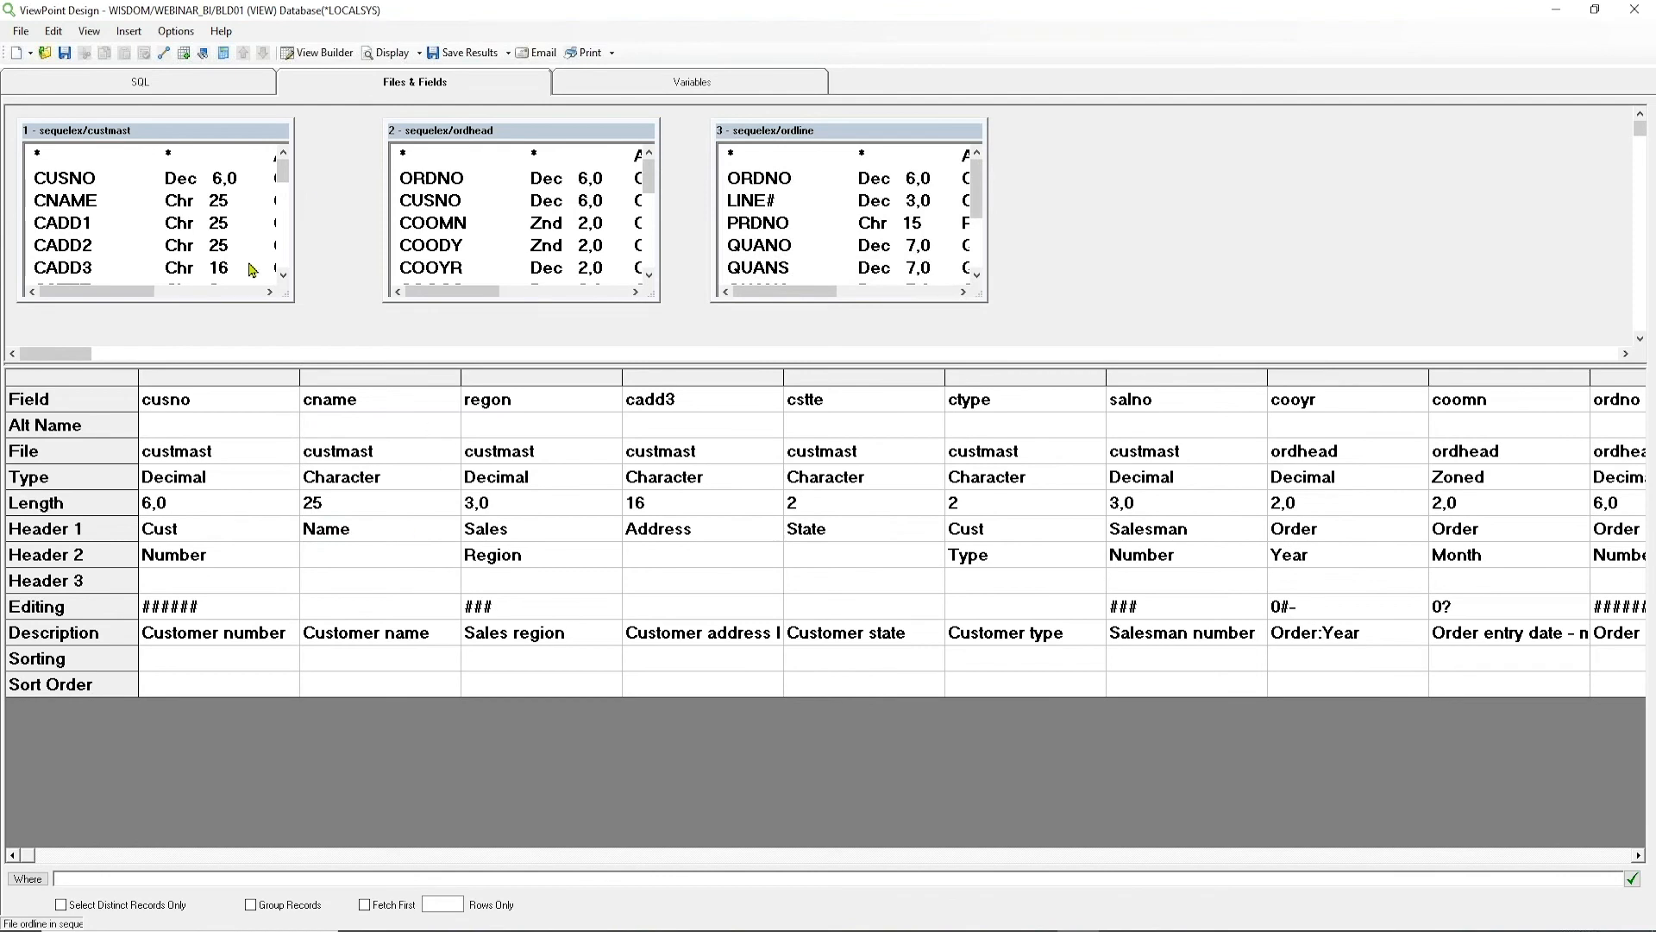
pyautogui.moveTo(77, 186); pyautogui.dragTo(425, 199)
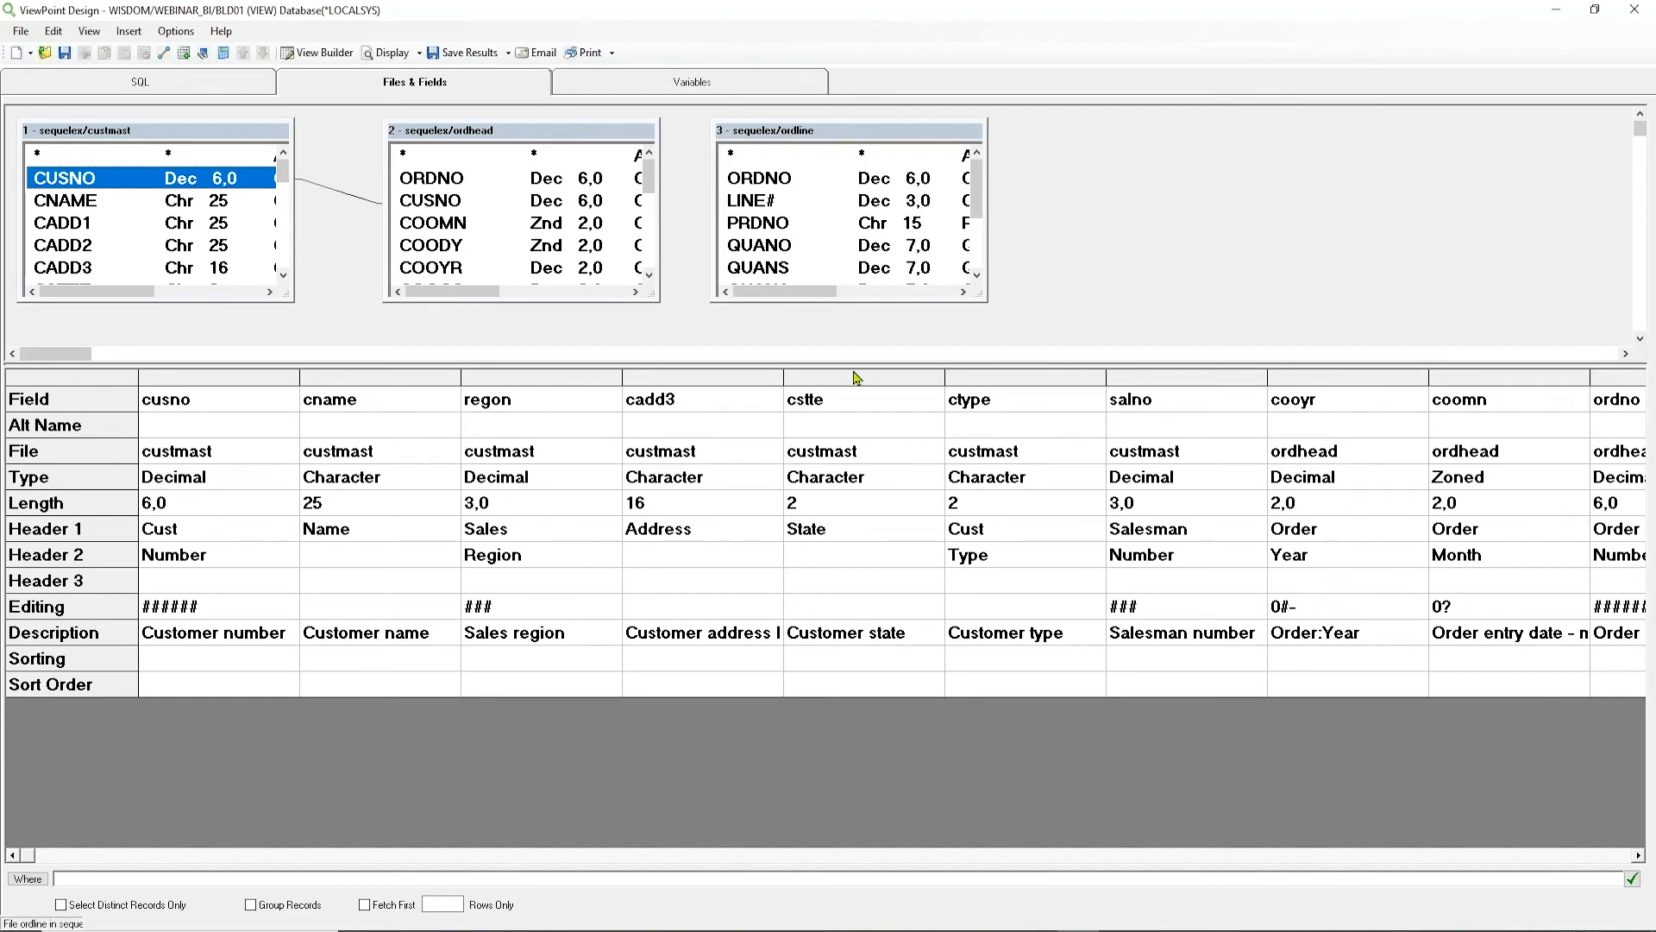
pyautogui.click(164, 57)
# Add the ordline fields line#, prdno, quano and actsp to the view, with actsp placed directly after quano.
pyautogui.doubleClick(754, 205)
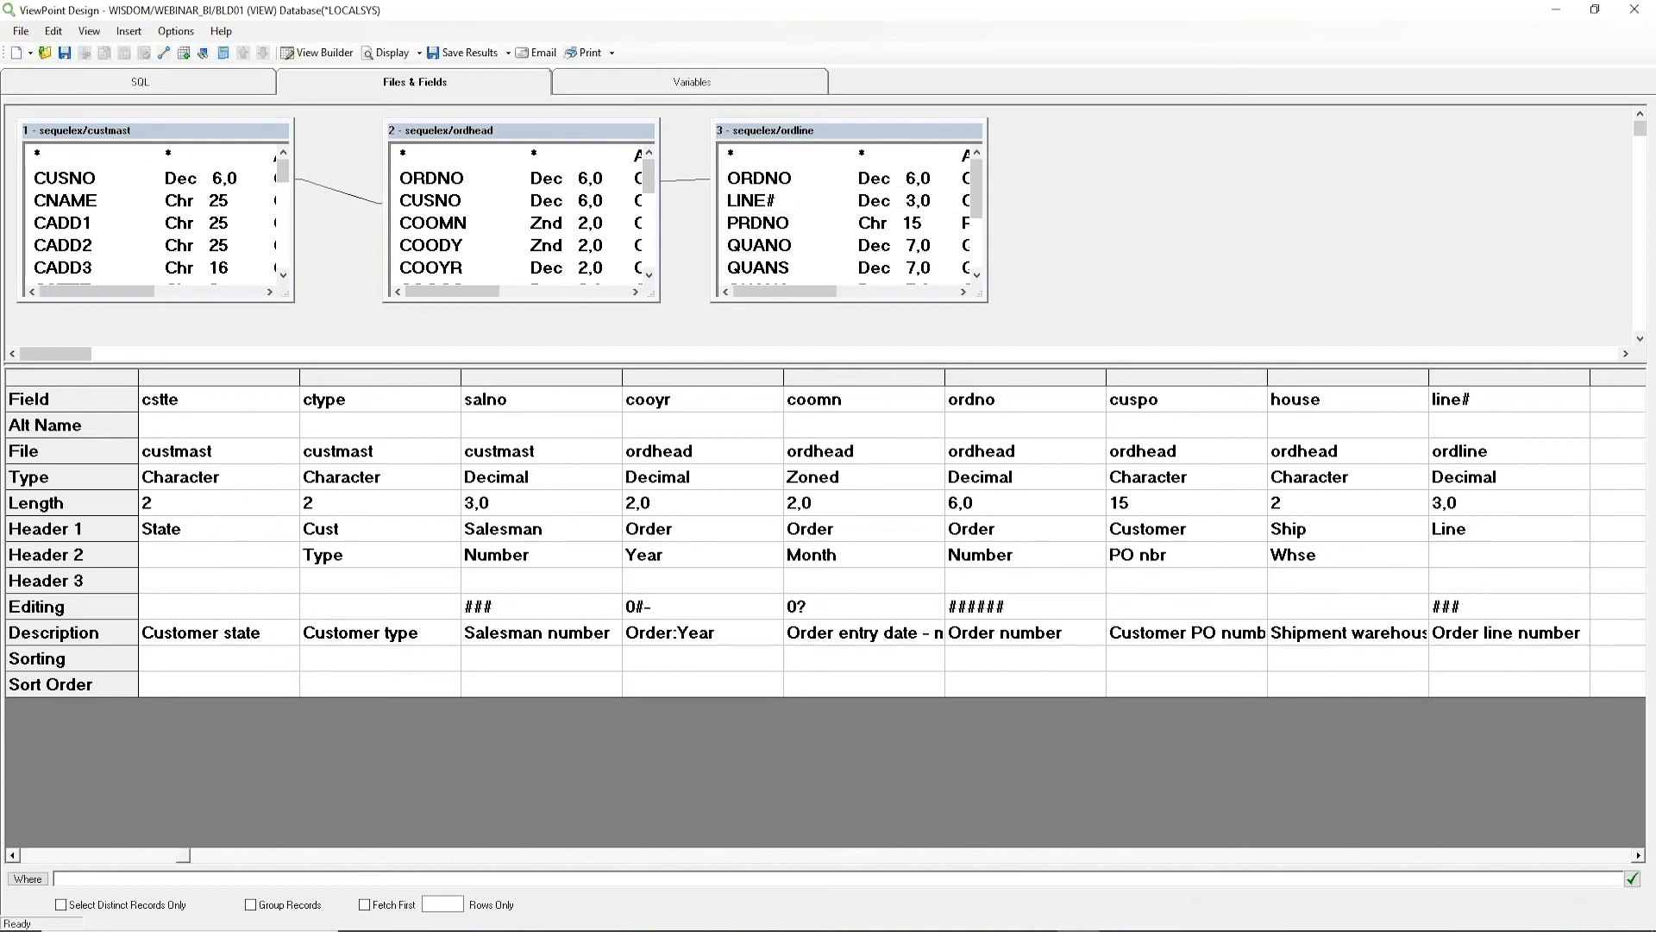
pyautogui.doubleClick(756, 224)
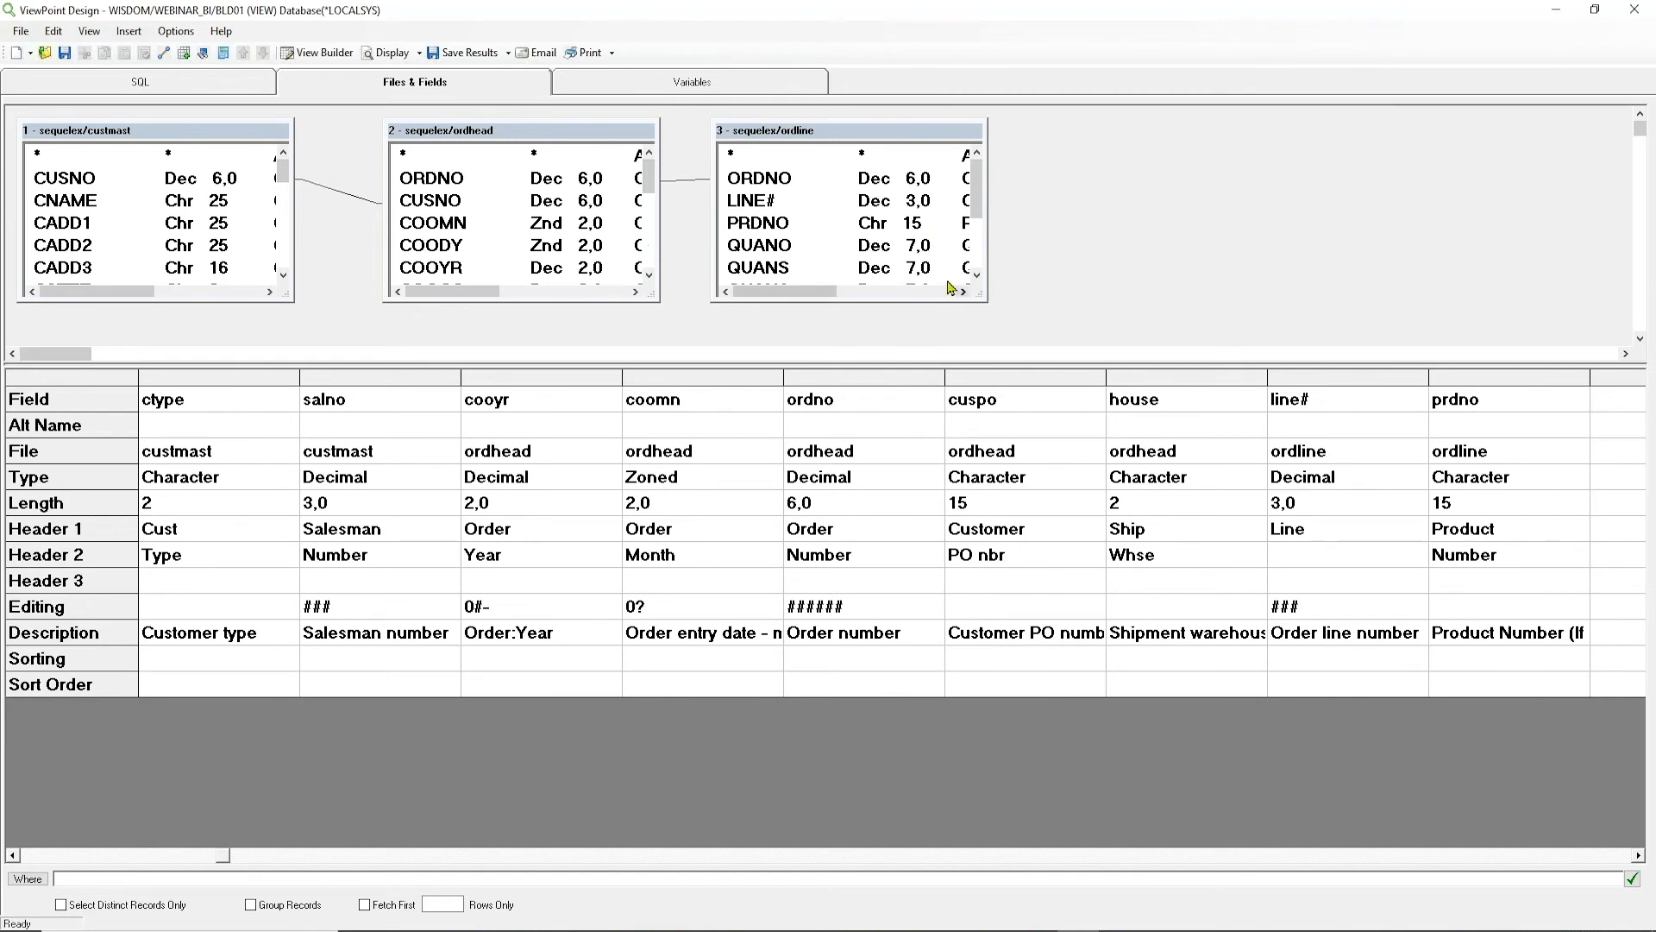
pyautogui.doubleClick(759, 245)
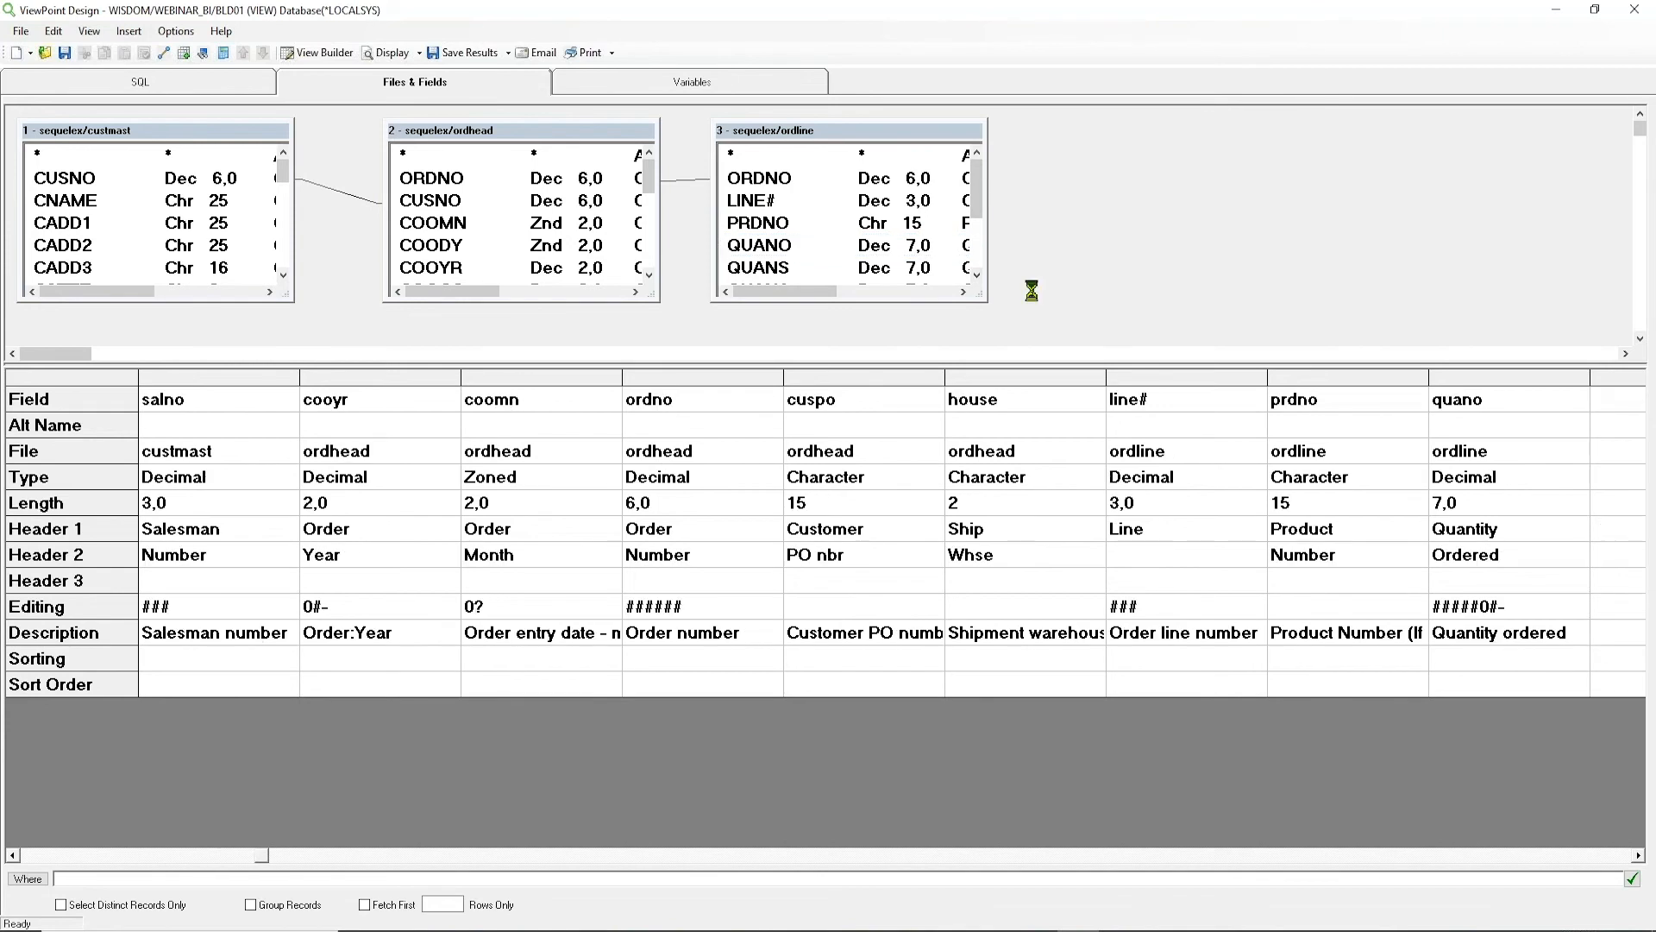
pyautogui.click(977, 275)
pyautogui.click(976, 274)
pyautogui.click(977, 275)
pyautogui.click(975, 276)
pyautogui.doubleClick(794, 273)
pyautogui.moveTo(1493, 380); pyautogui.dragTo(1608, 392)
pyautogui.moveTo(1509, 380); pyautogui.dragTo(1275, 384)
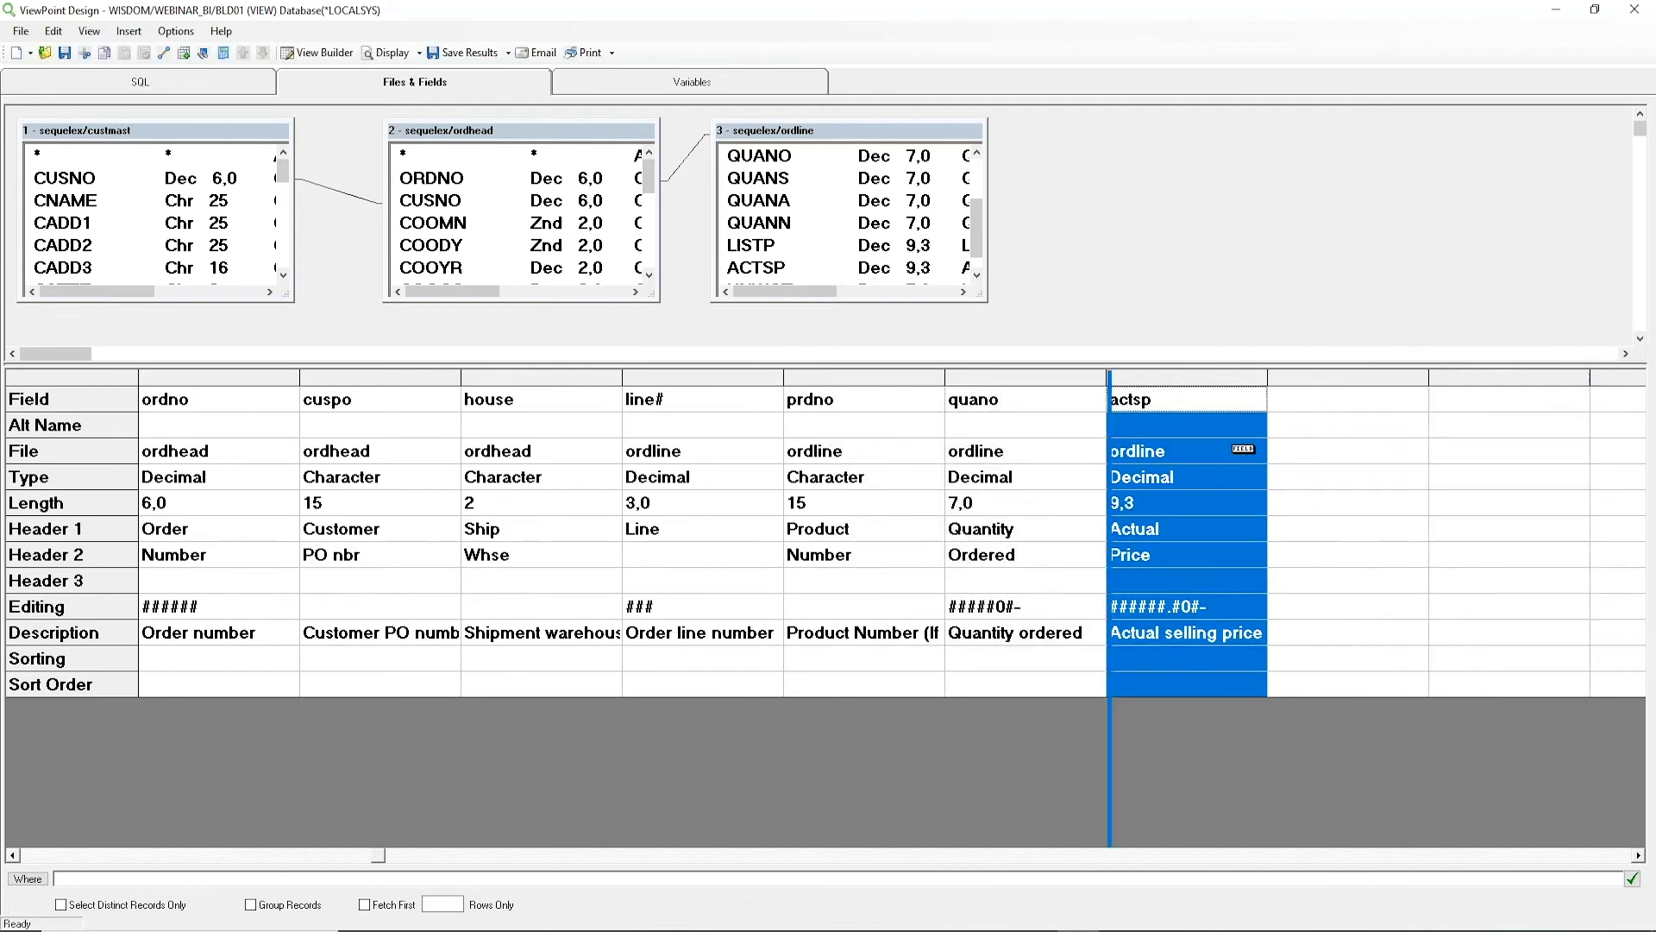
# Start a derived field expression in the empty column after actsp and insert the numeric ROUND function.
pyautogui.rightClick(1380, 499)
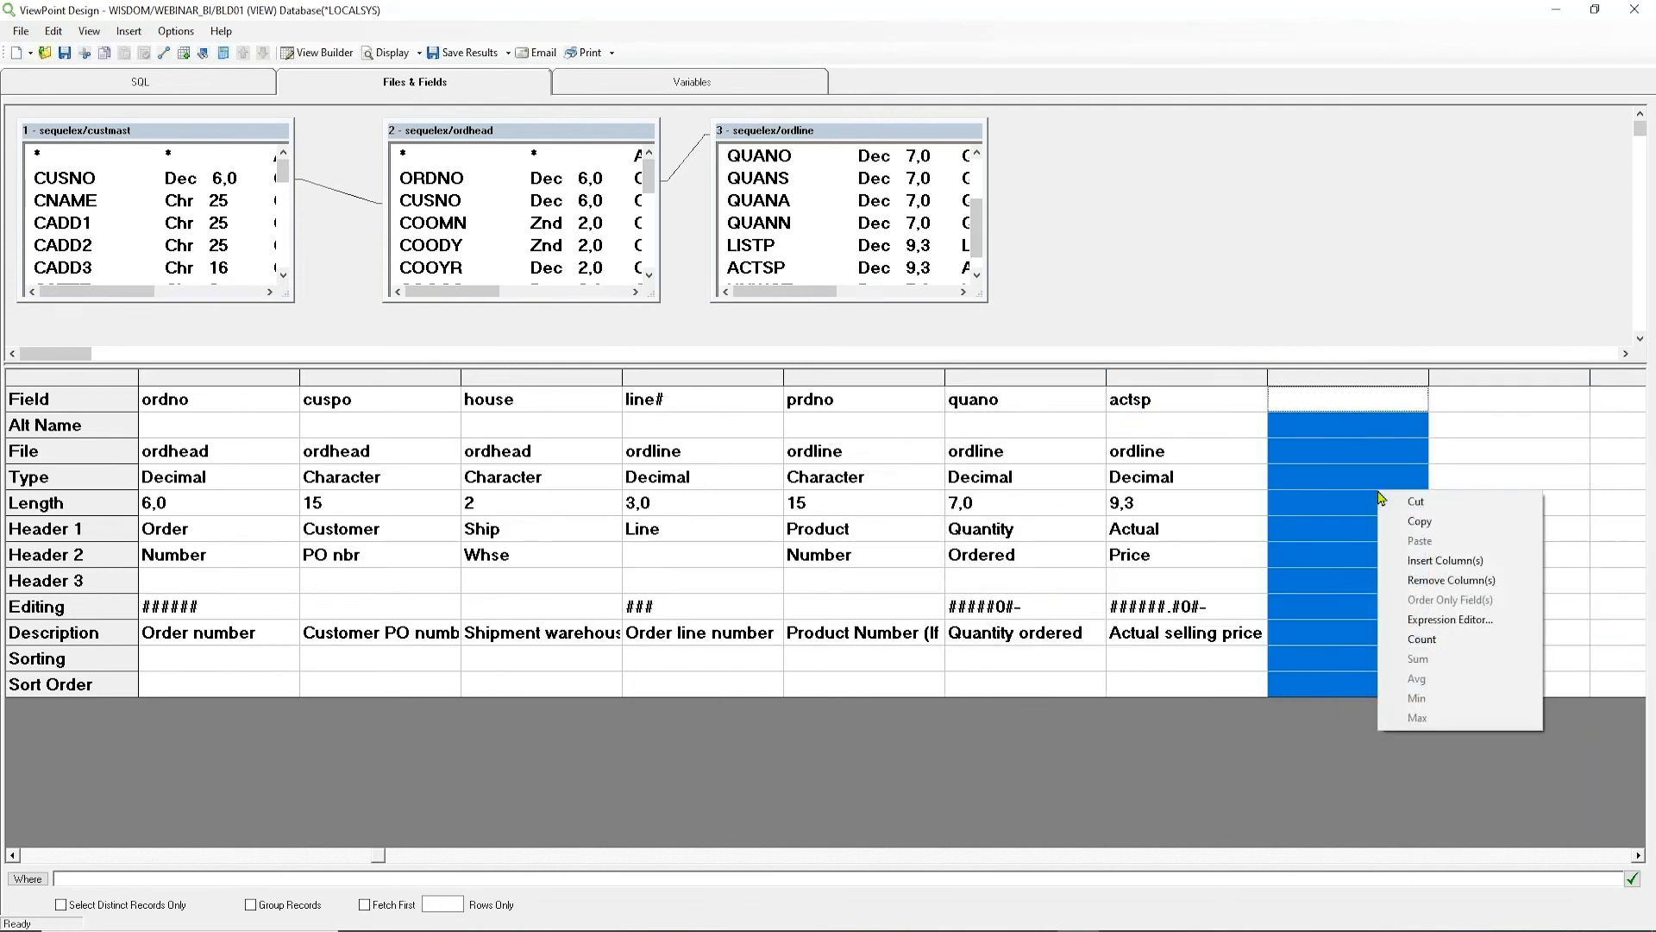
pyautogui.click(1426, 622)
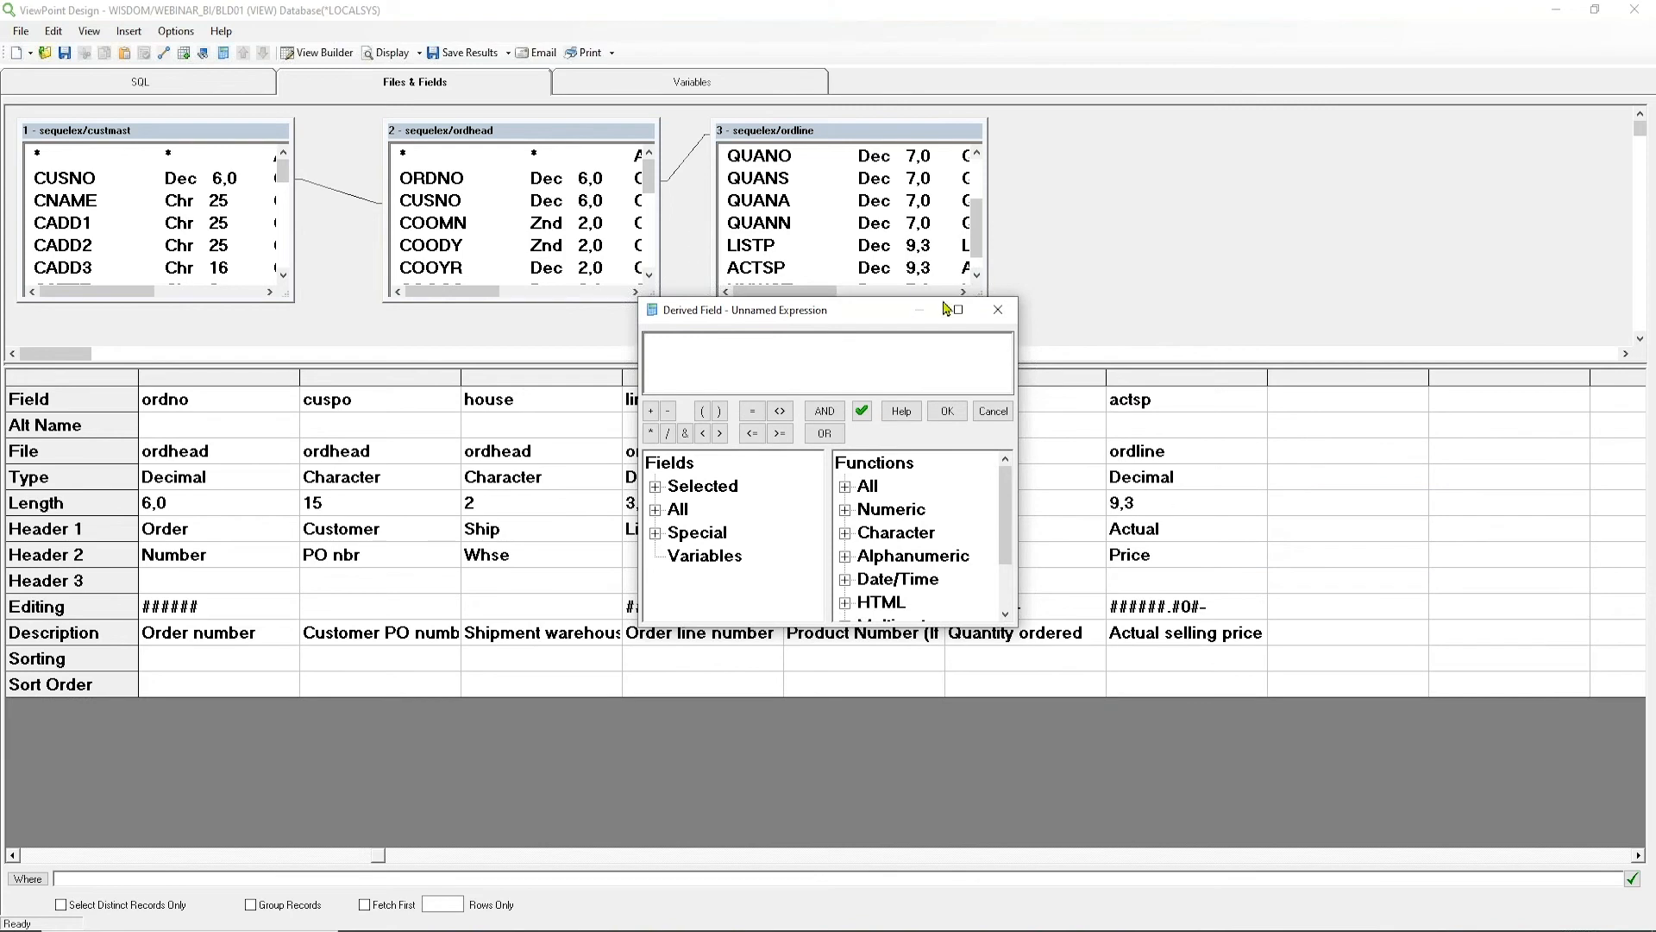
pyautogui.moveTo(867, 310); pyautogui.dragTo(1229, 246)
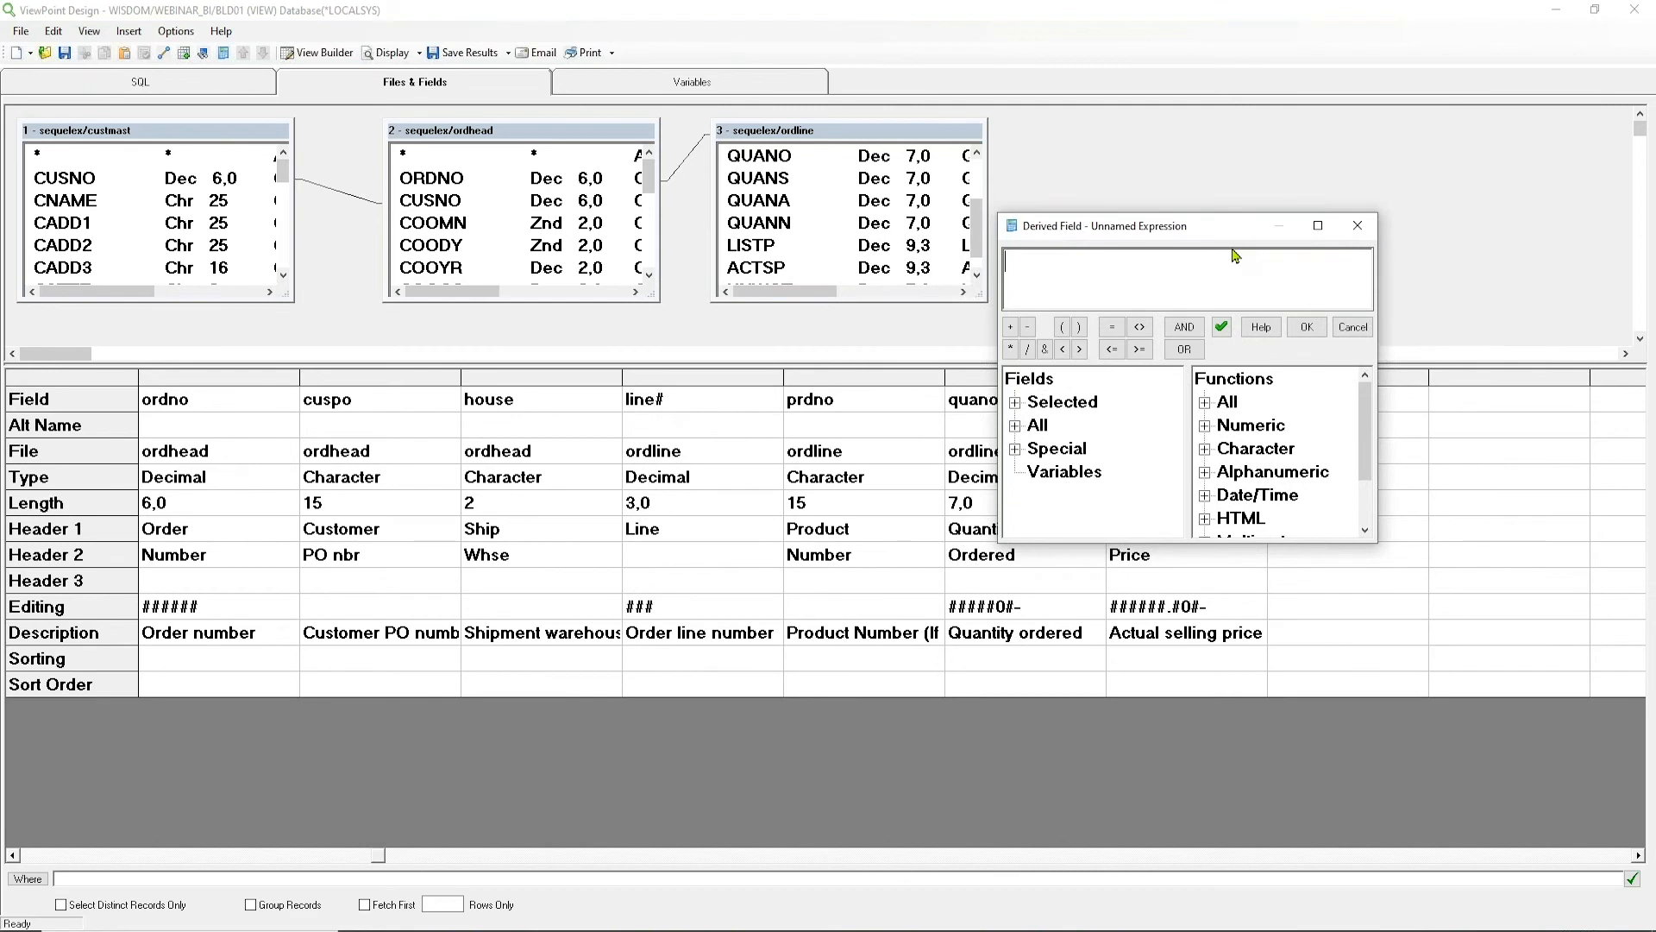
pyautogui.click(1205, 427)
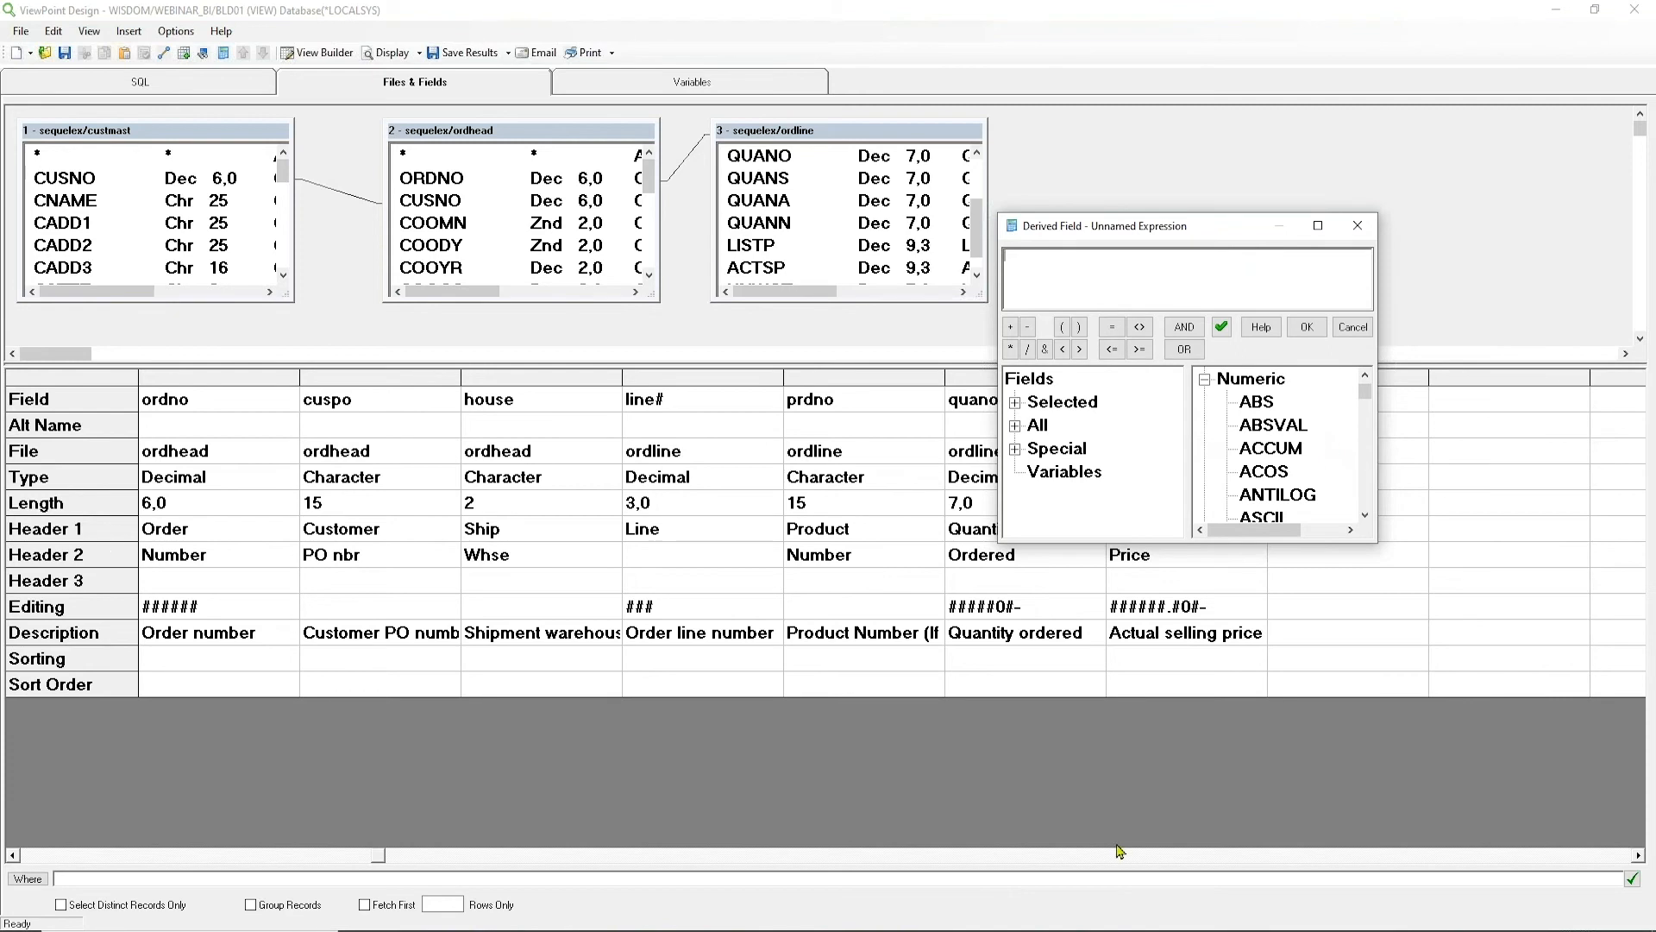
pyautogui.press('r')
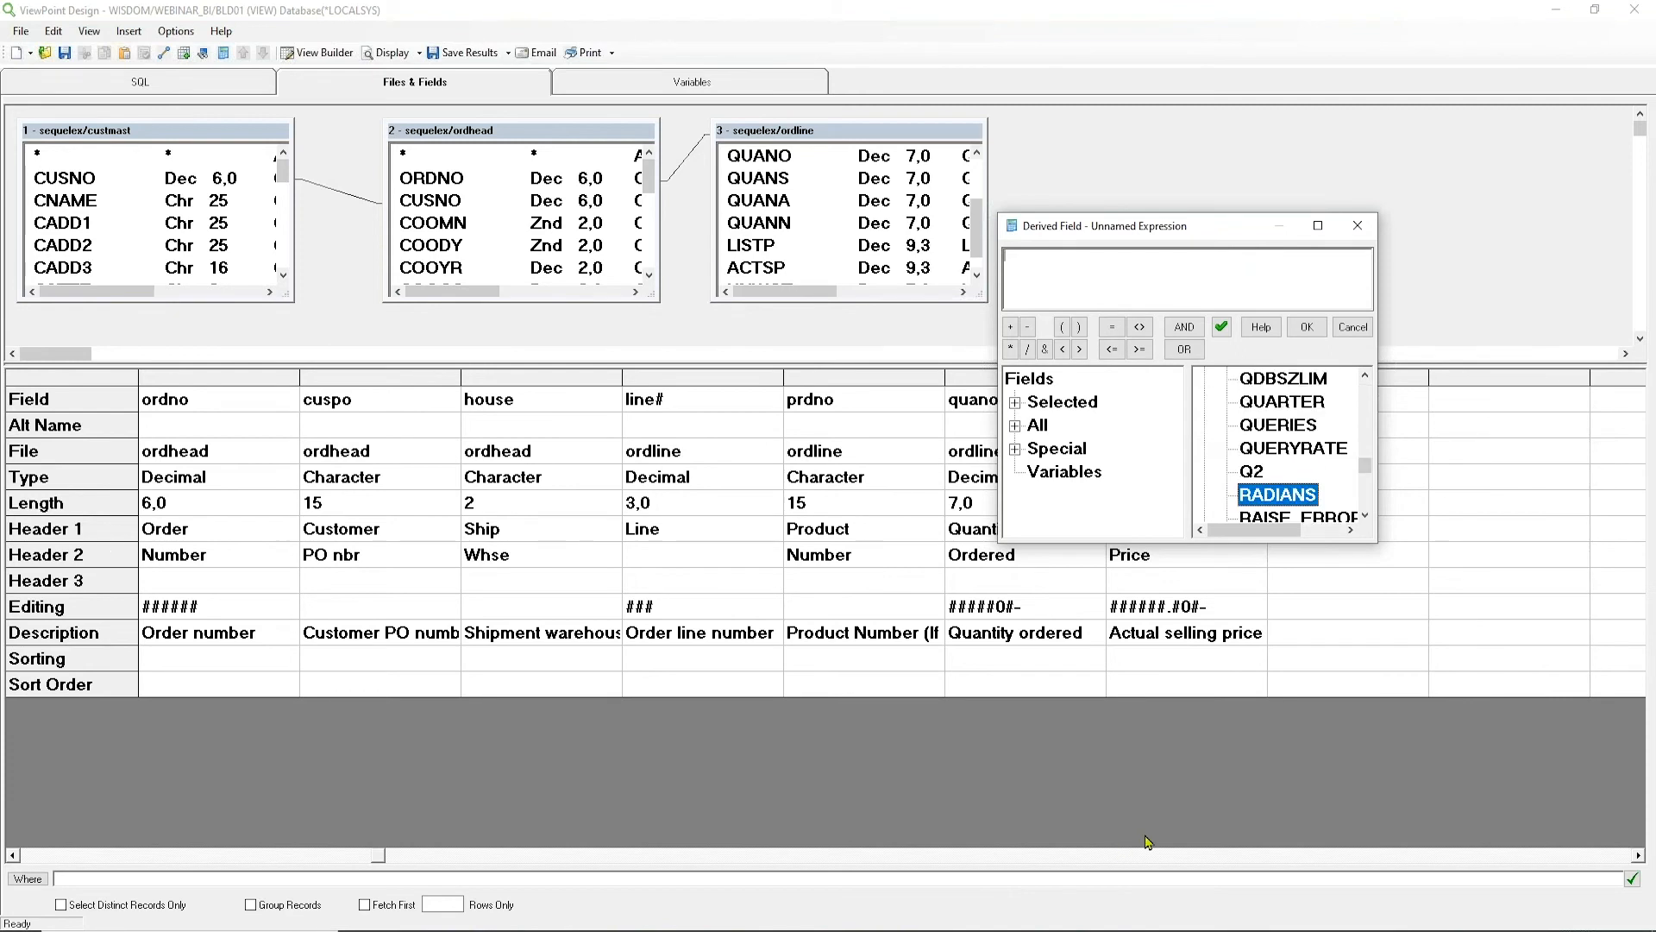
pyautogui.click(1365, 515)
pyautogui.click(1365, 515)
pyautogui.click(1365, 515)
pyautogui.click(1364, 515)
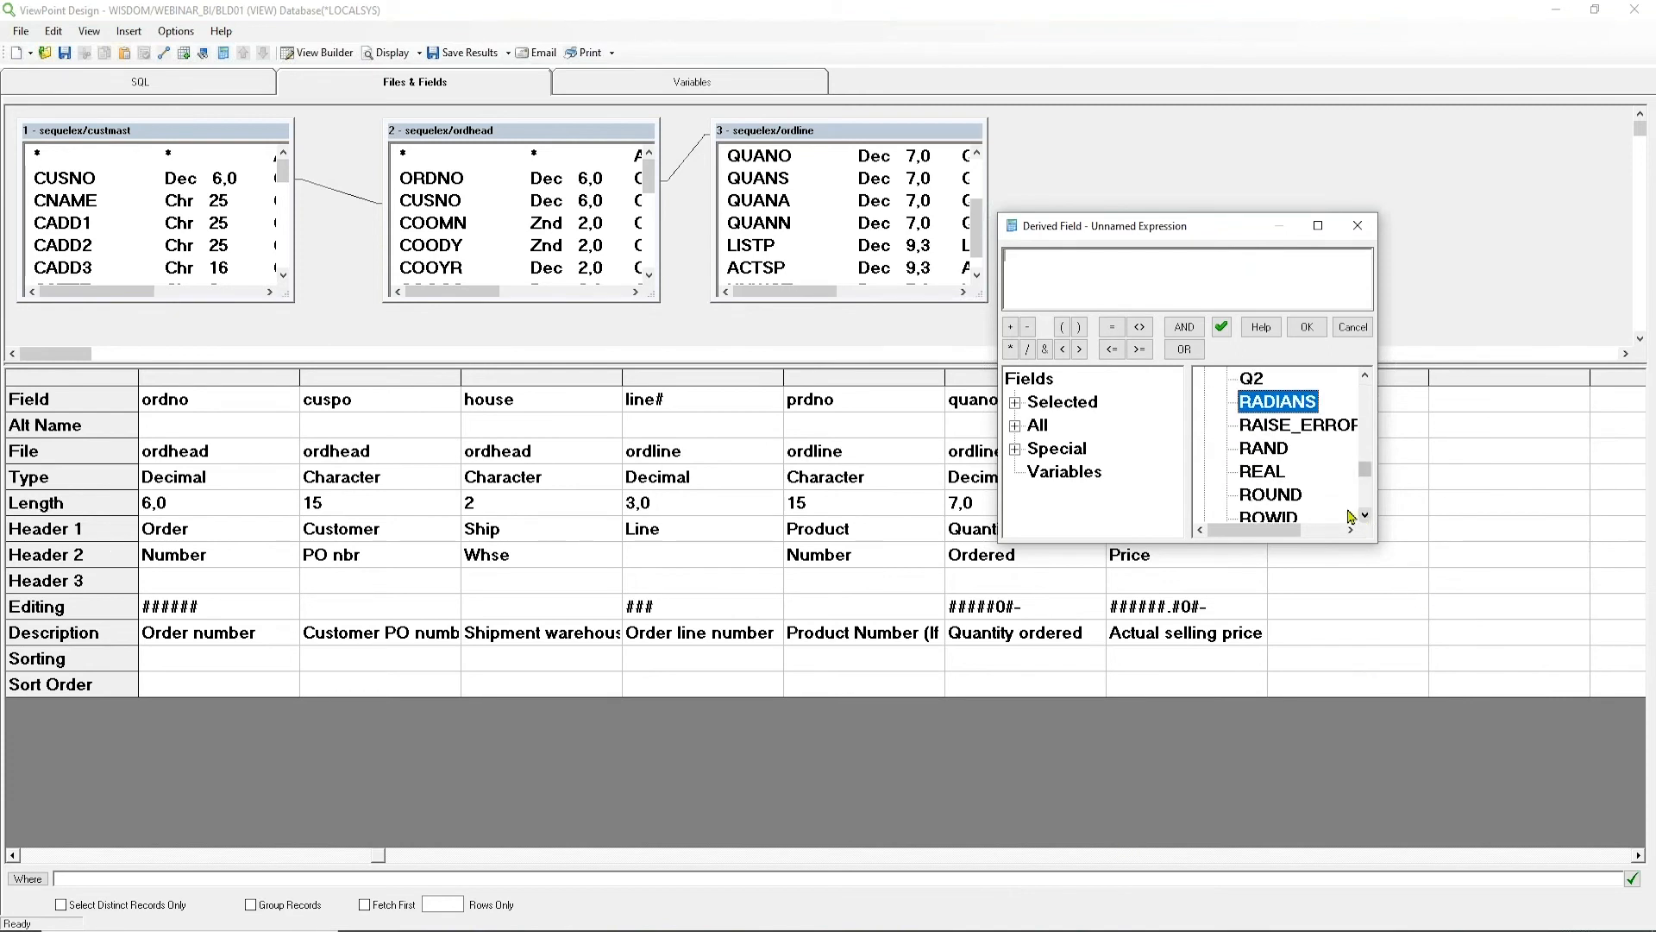
pyautogui.click(1285, 497)
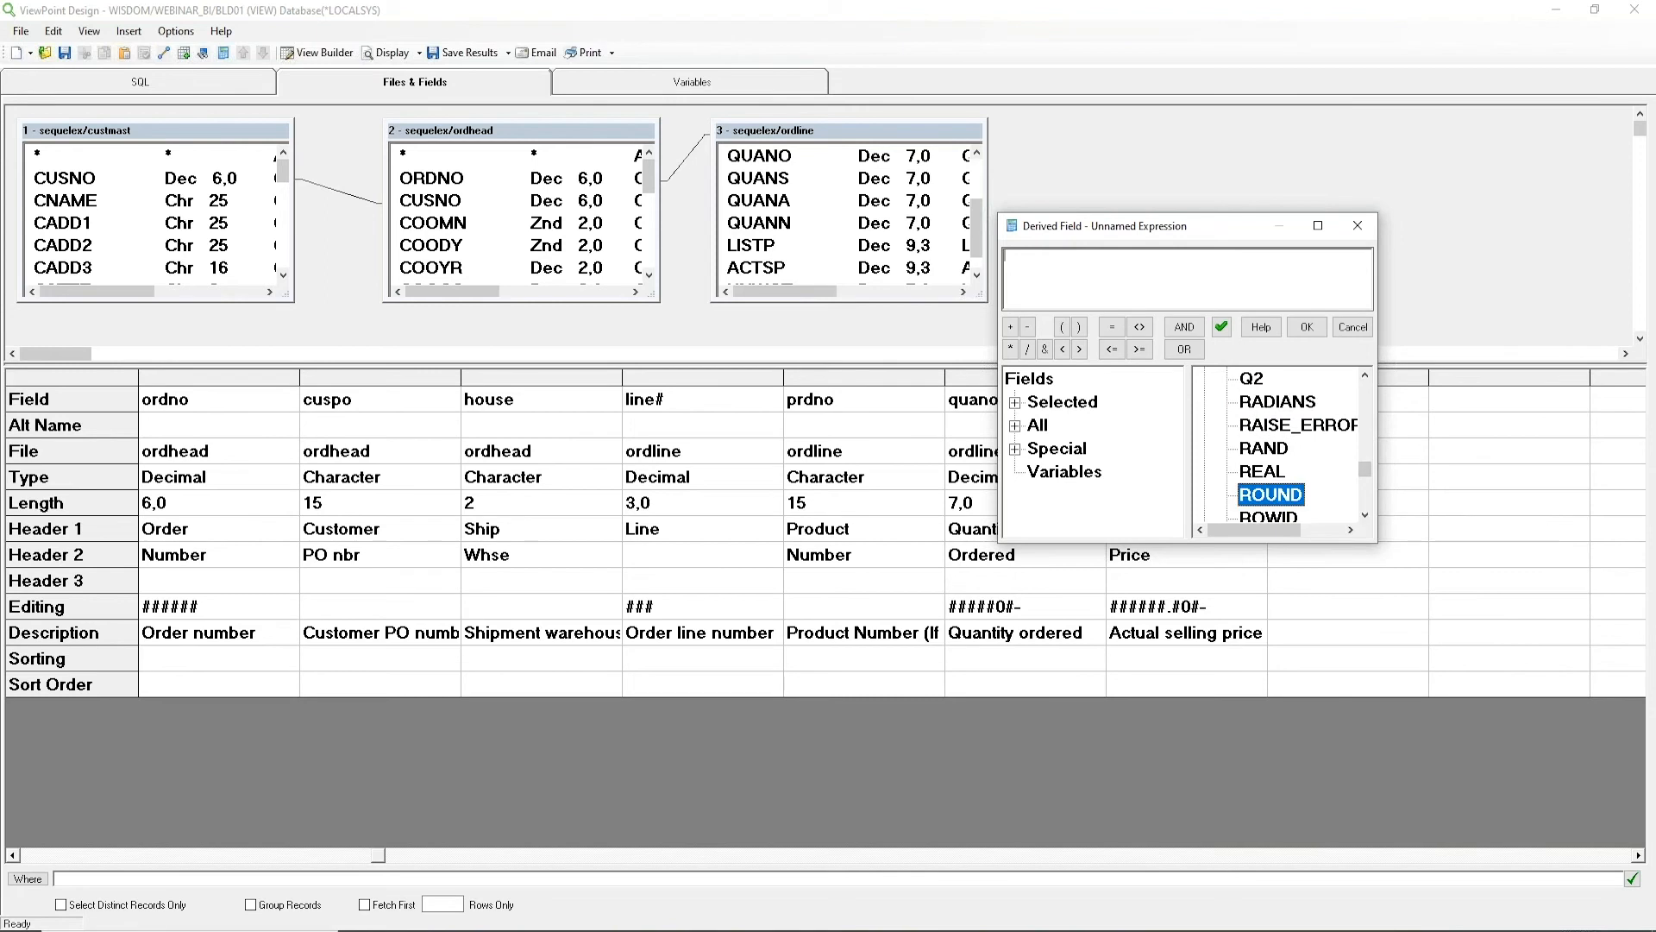
pyautogui.doubleClick(1273, 497)
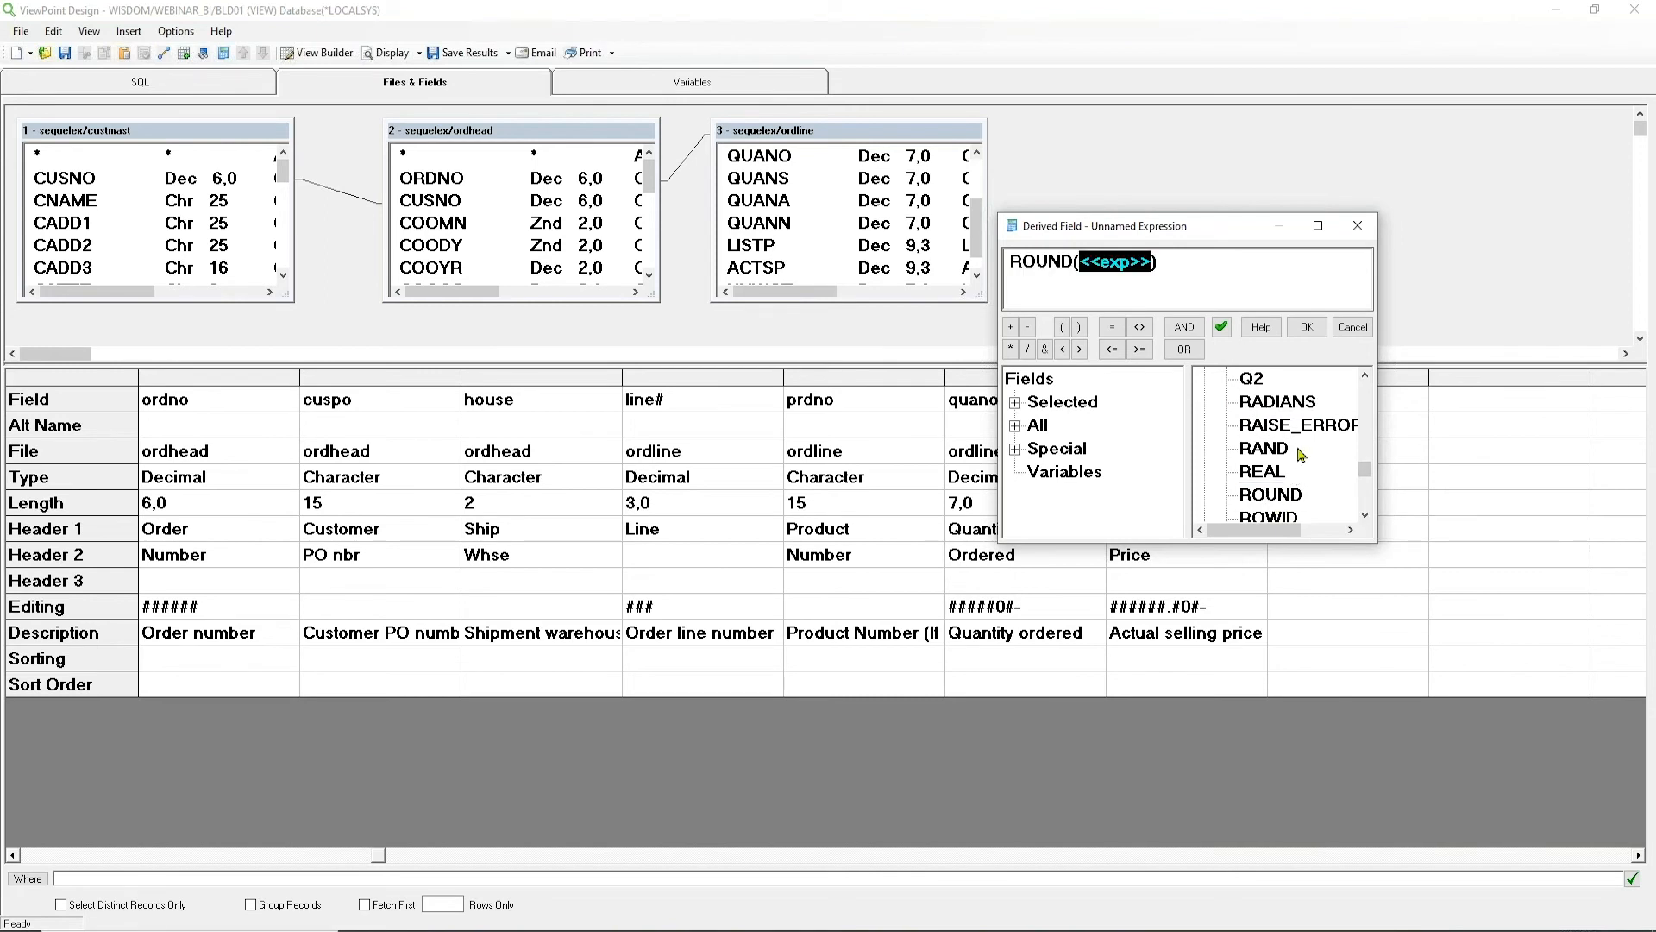
# Complete the expression as ROUND(ordline.quano * ordline.actsp,0) and accept the derived field.
pyautogui.click(1015, 402)
pyautogui.scroll(-2, 1126, 460)
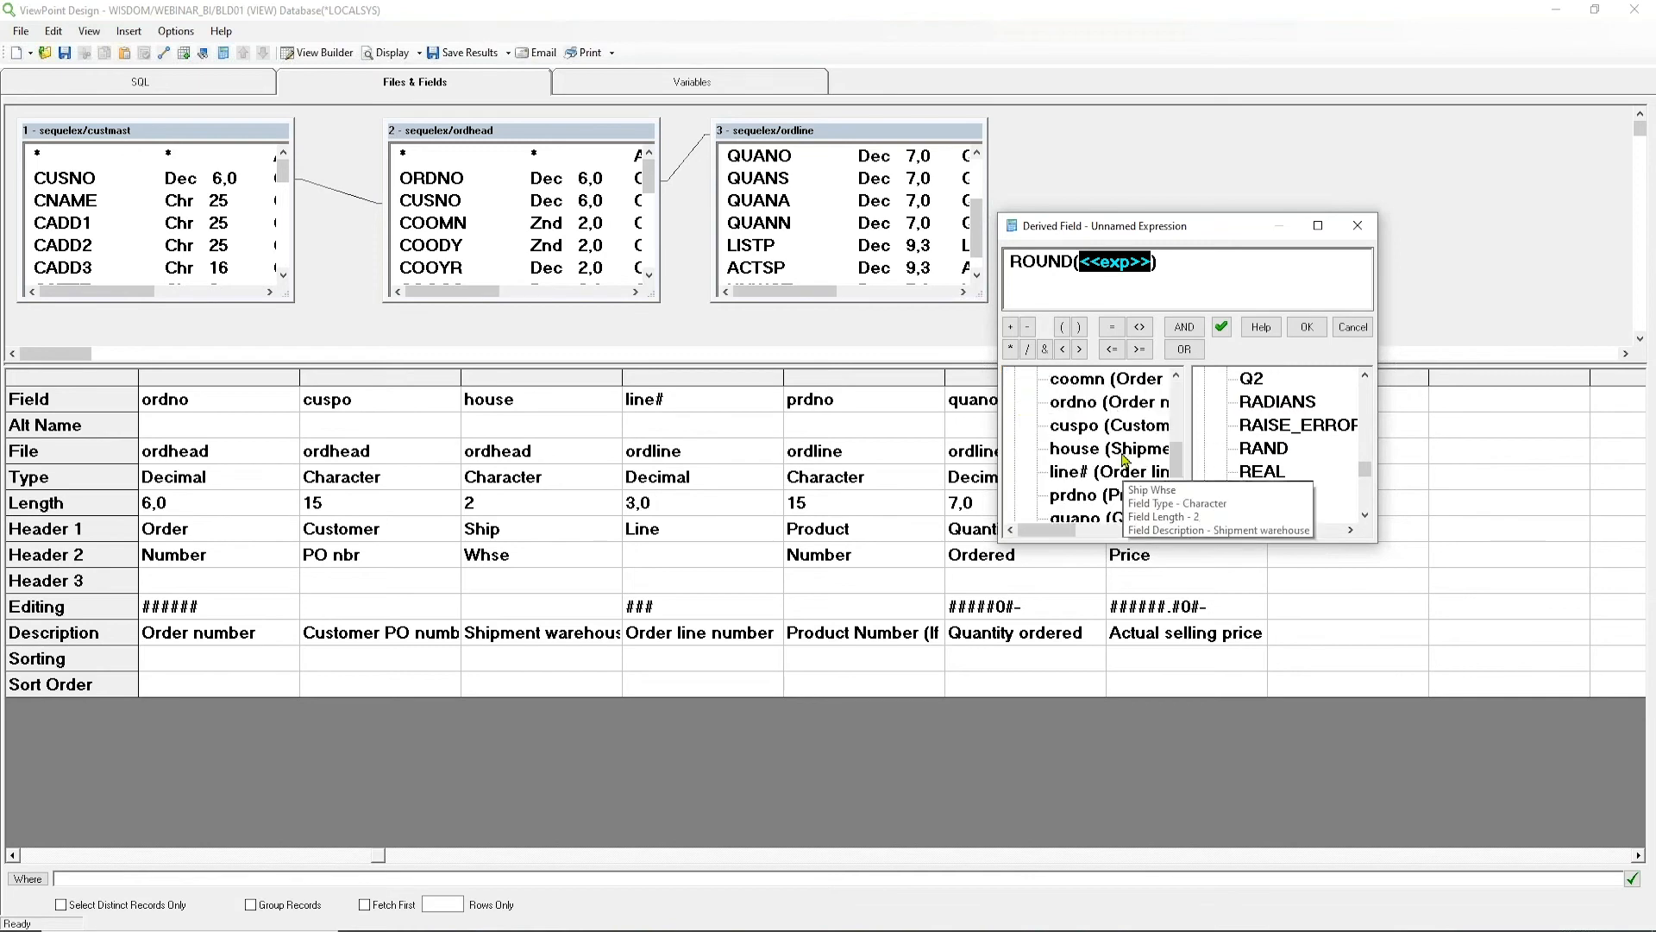
pyautogui.scroll(-1, 1125, 460)
pyautogui.doubleClick(1096, 449)
pyautogui.click(1011, 348)
pyautogui.doubleClick(1102, 472)
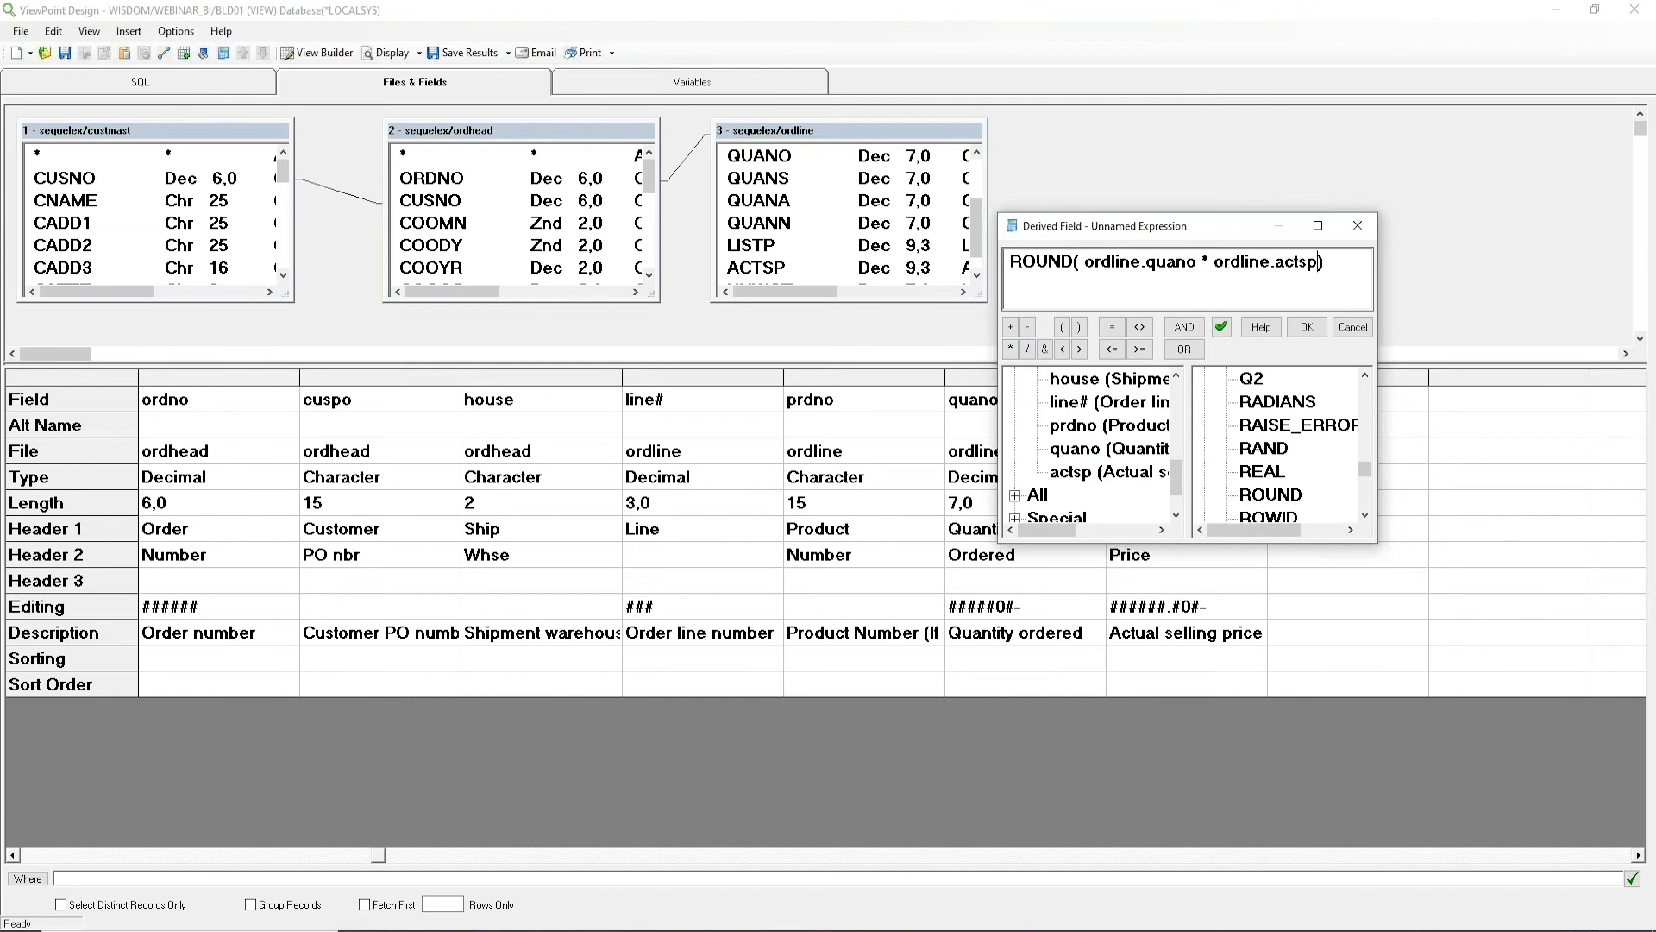
pyautogui.write(',0')
pyautogui.click(1307, 329)
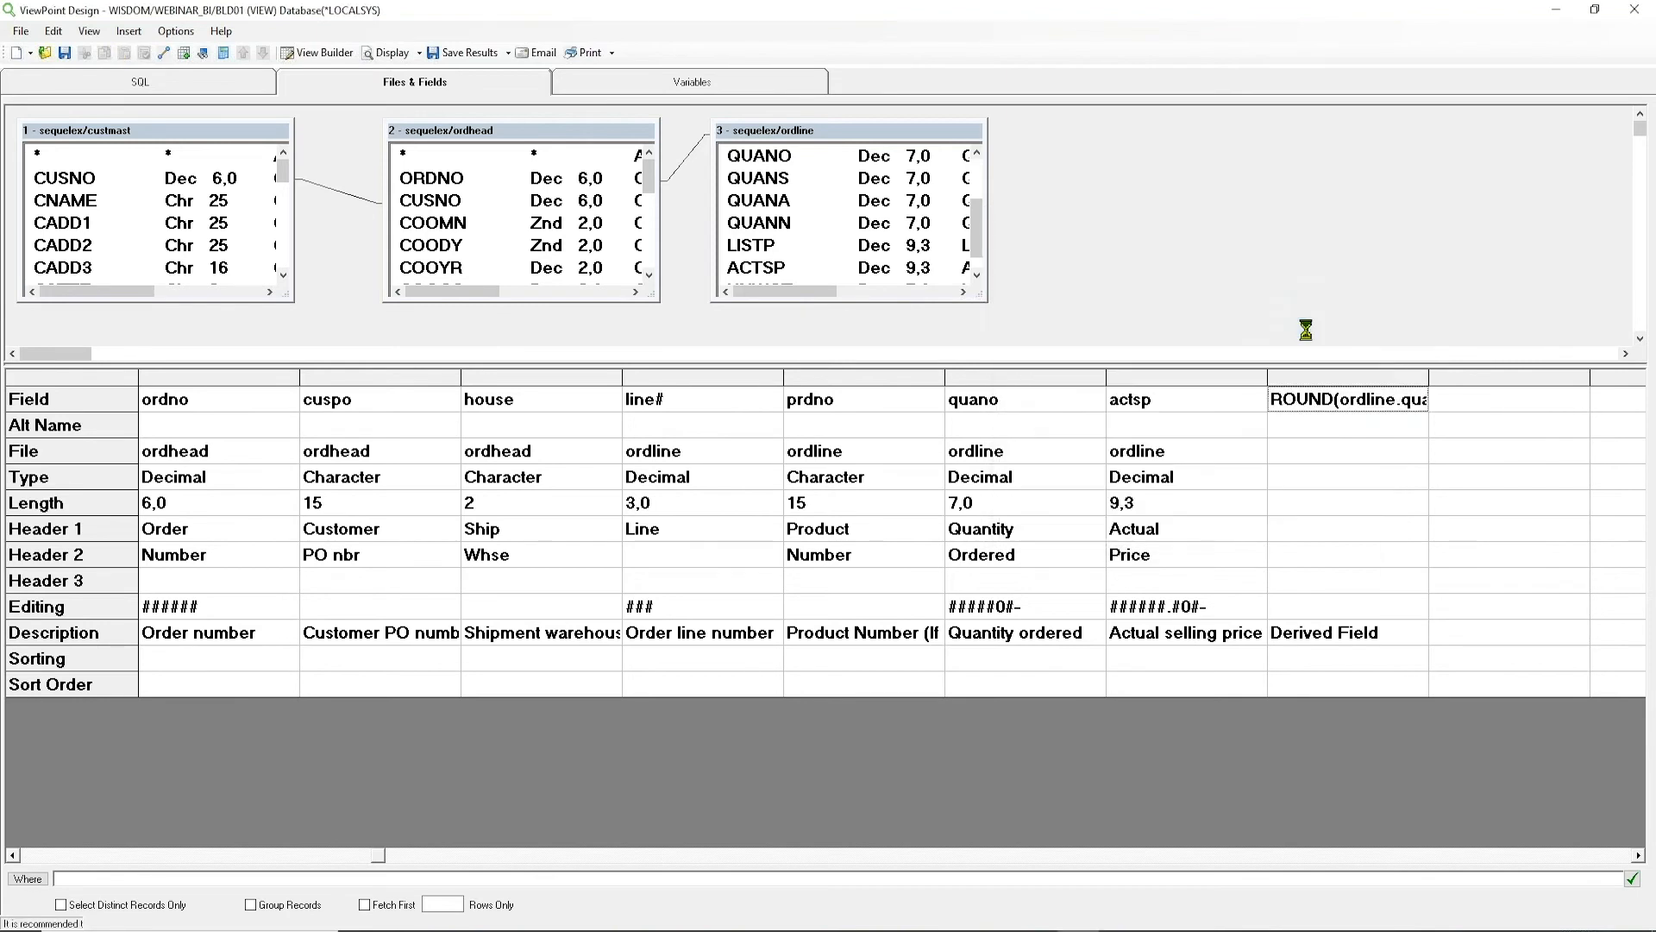
# Give the derived field the alternate name salesd.
pyautogui.click(1332, 431)
pyautogui.write('sa')
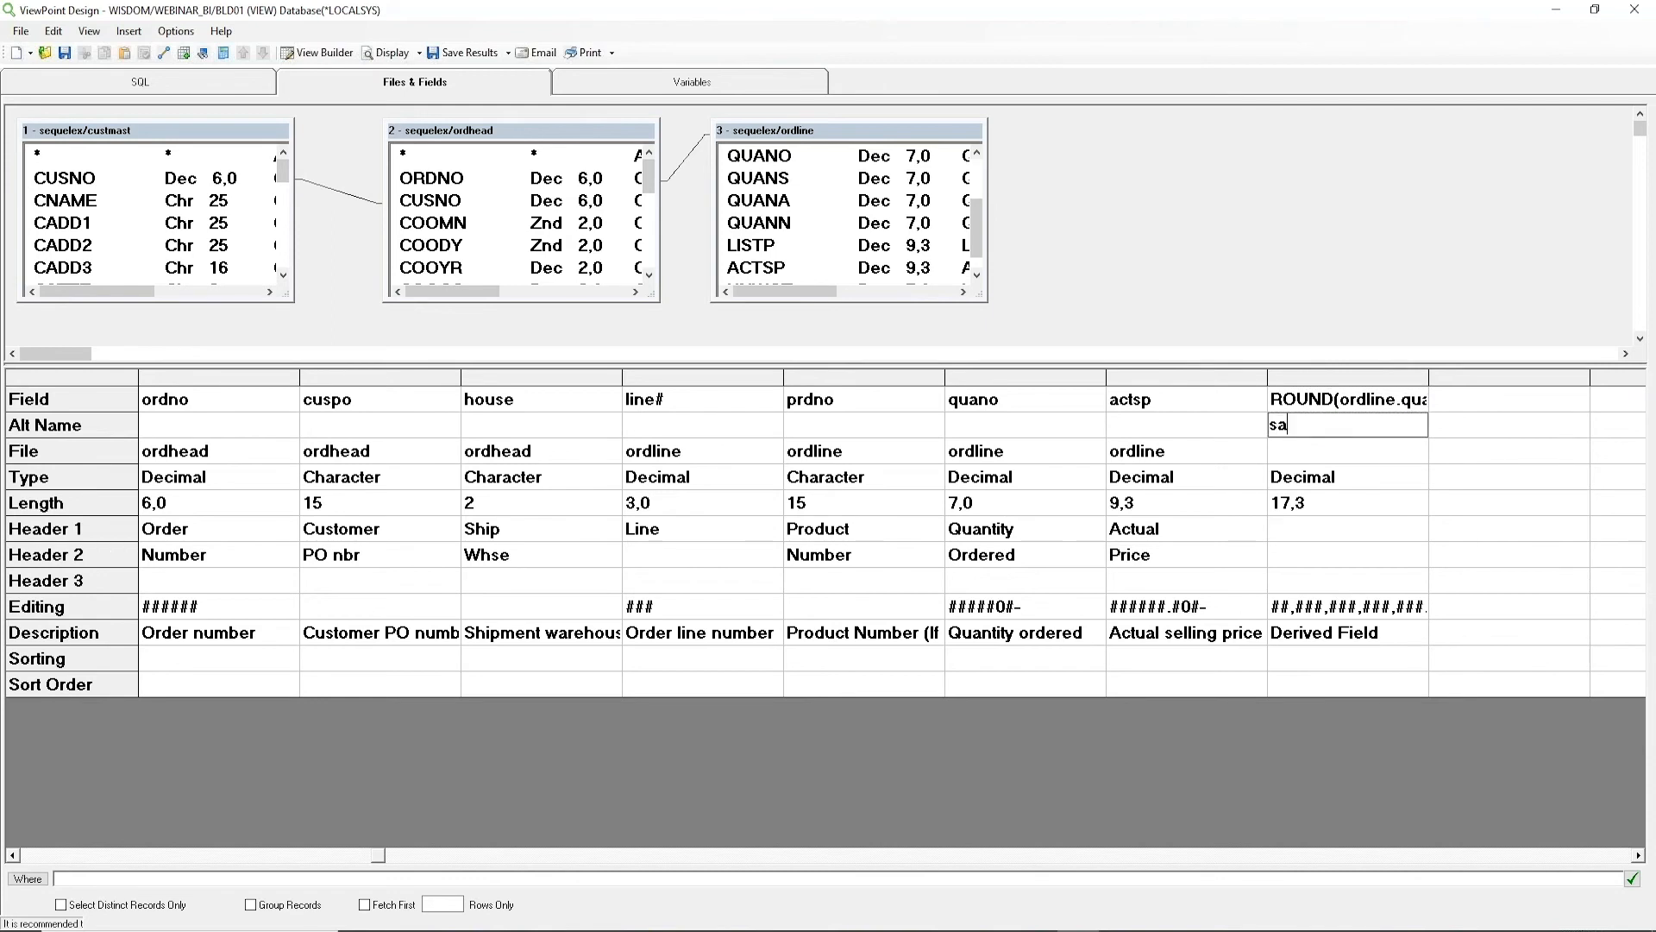
pyautogui.write('lesd')
# Set the salesd field's type to Decimal with precision 11 and scale 0, and its first header to "Sales $".
pyautogui.click(1422, 483)
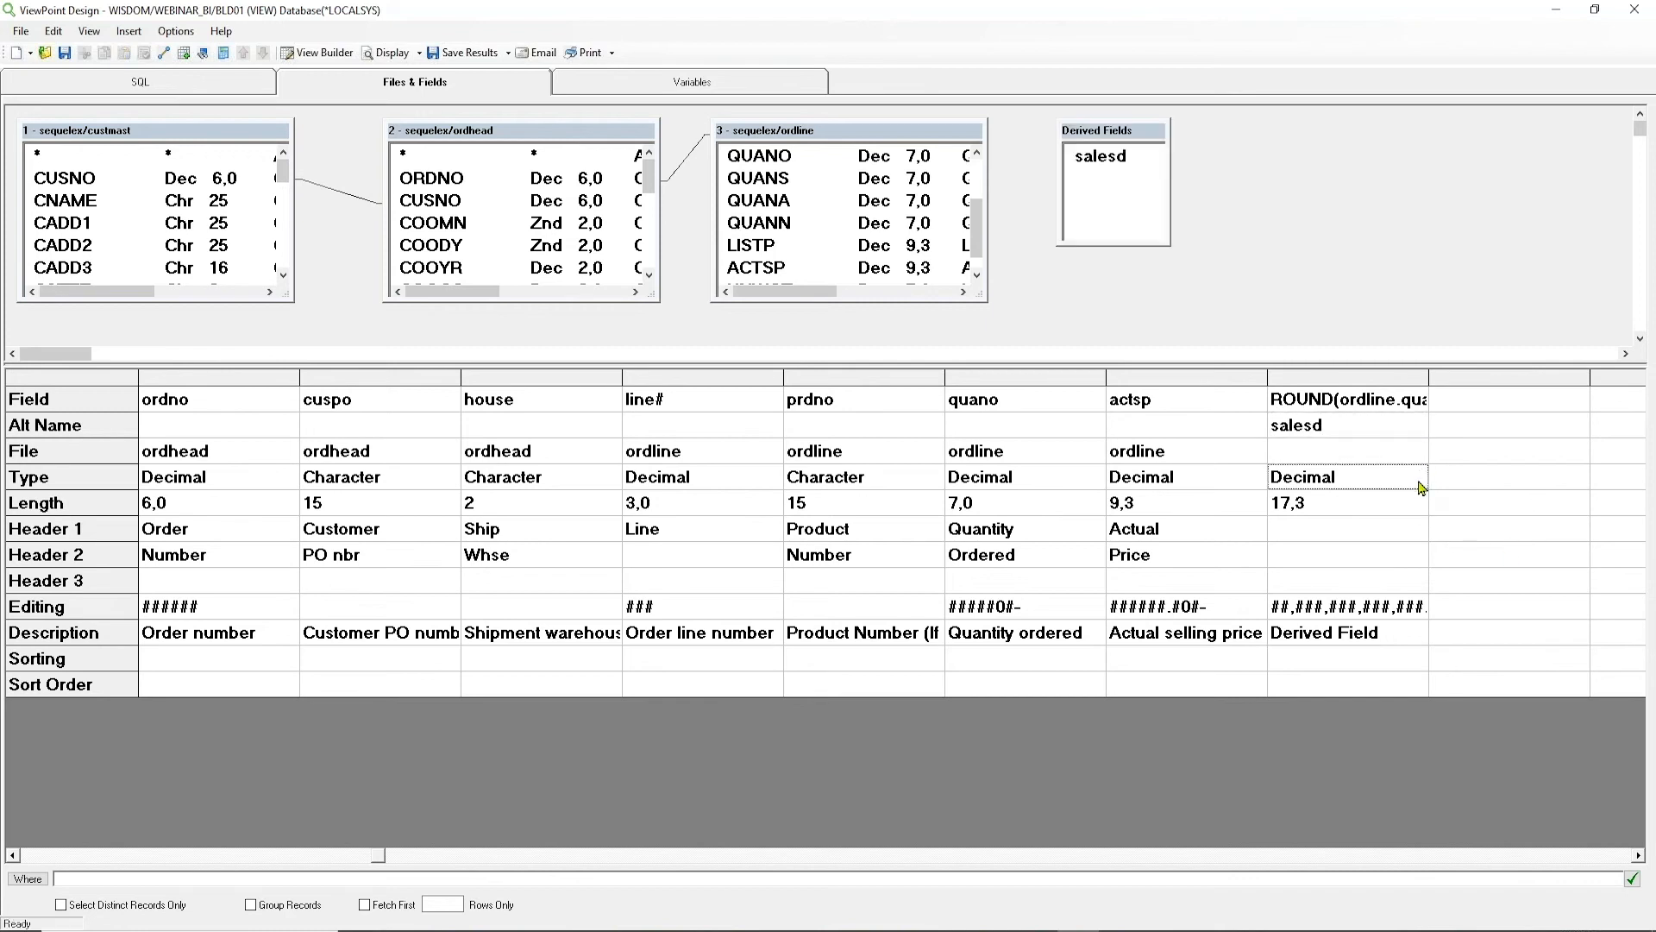
pyautogui.click(1421, 487)
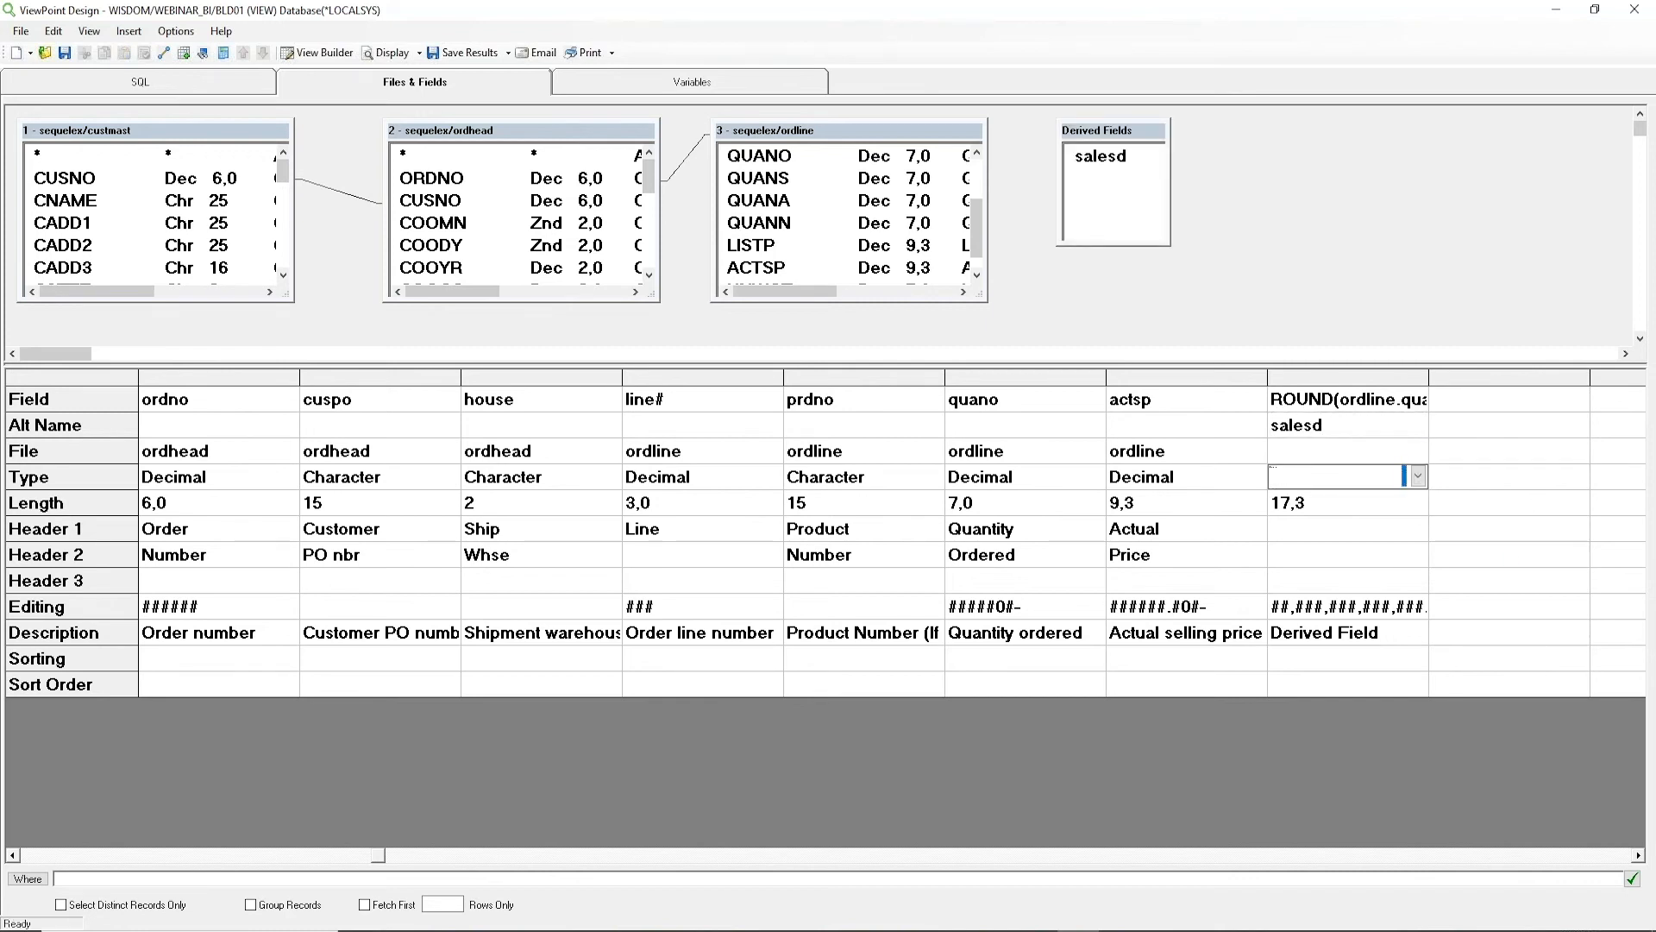
pyautogui.click(1421, 507)
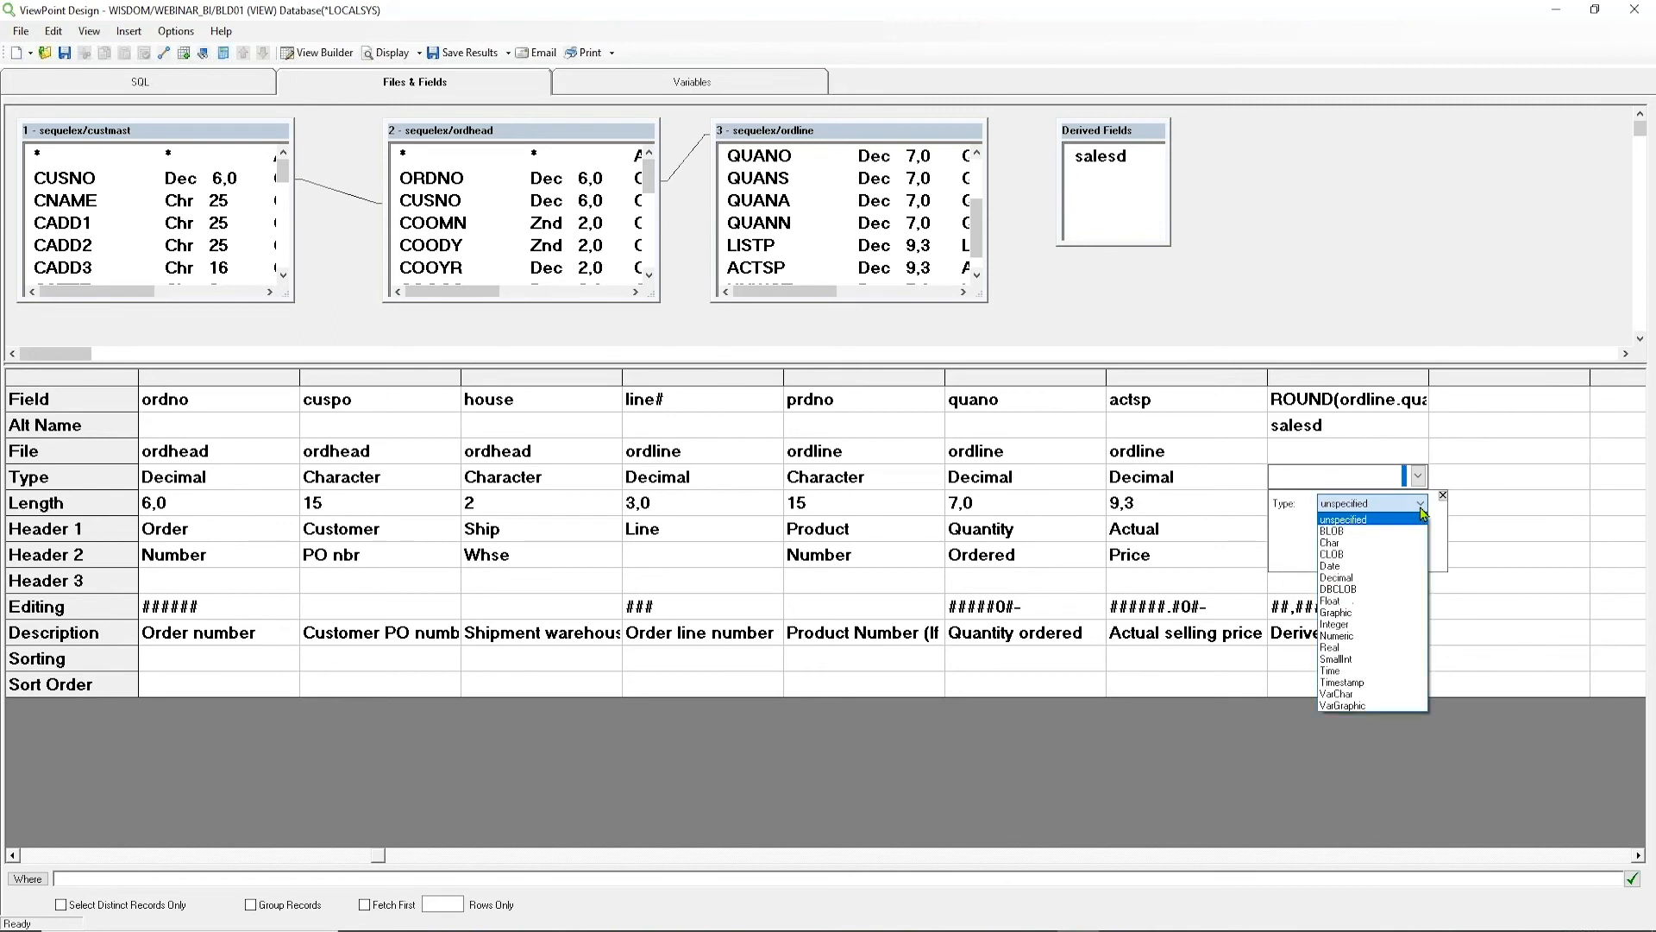
pyautogui.click(1350, 580)
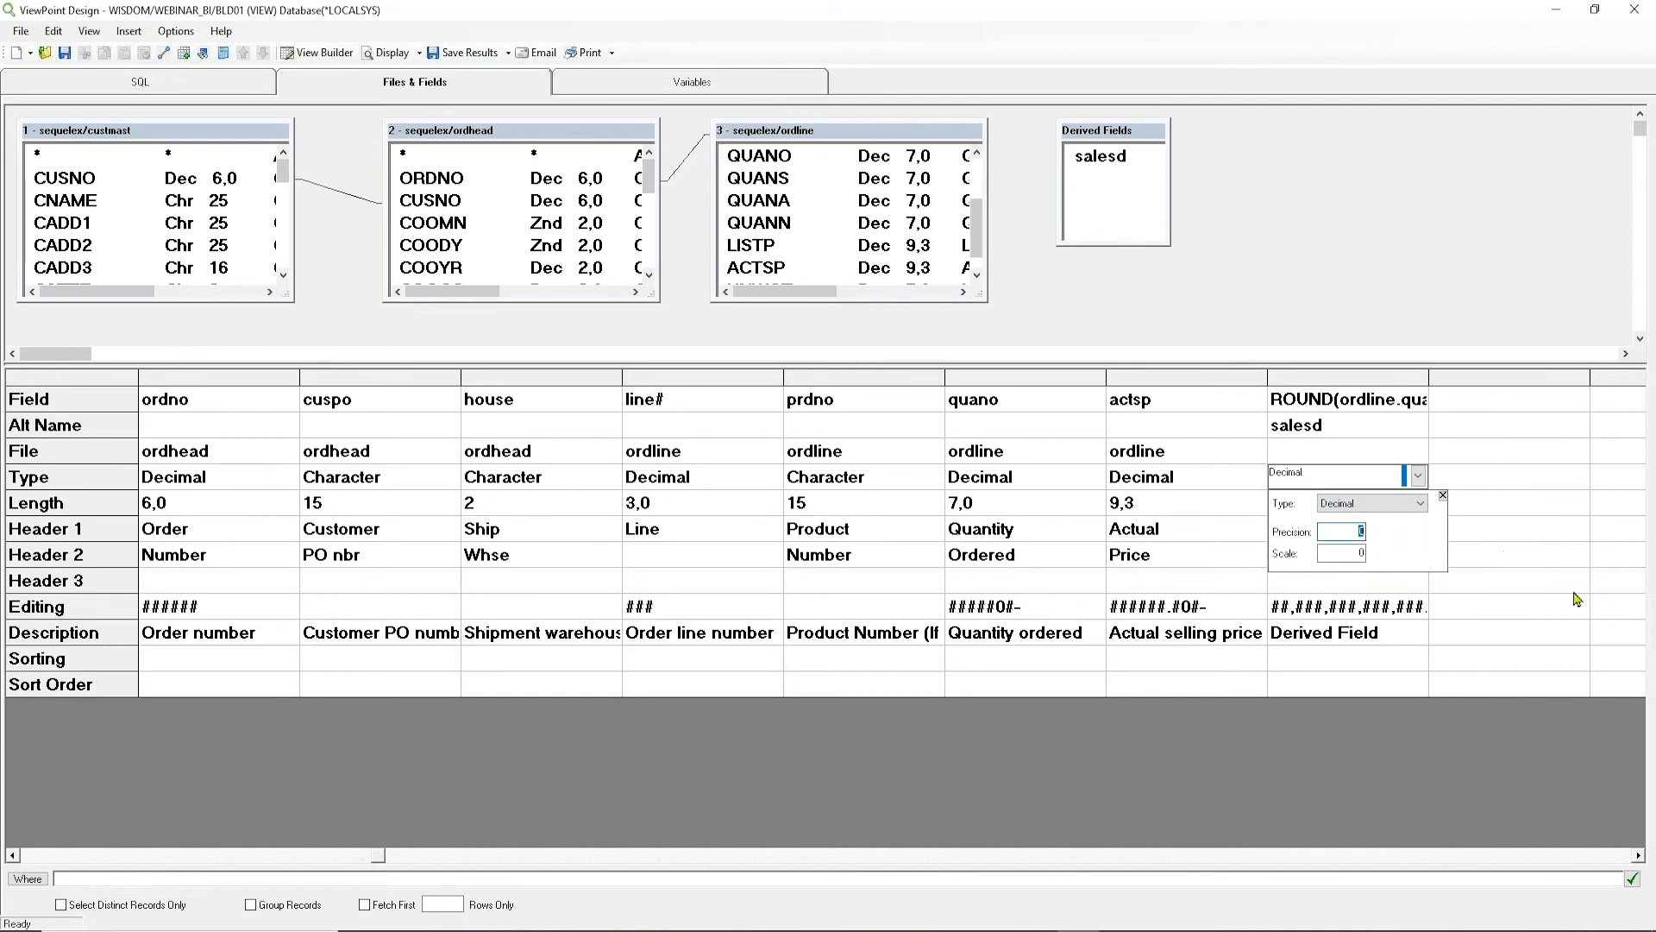
pyautogui.write('11')
pyautogui.press('Return')
pyautogui.click(1305, 533)
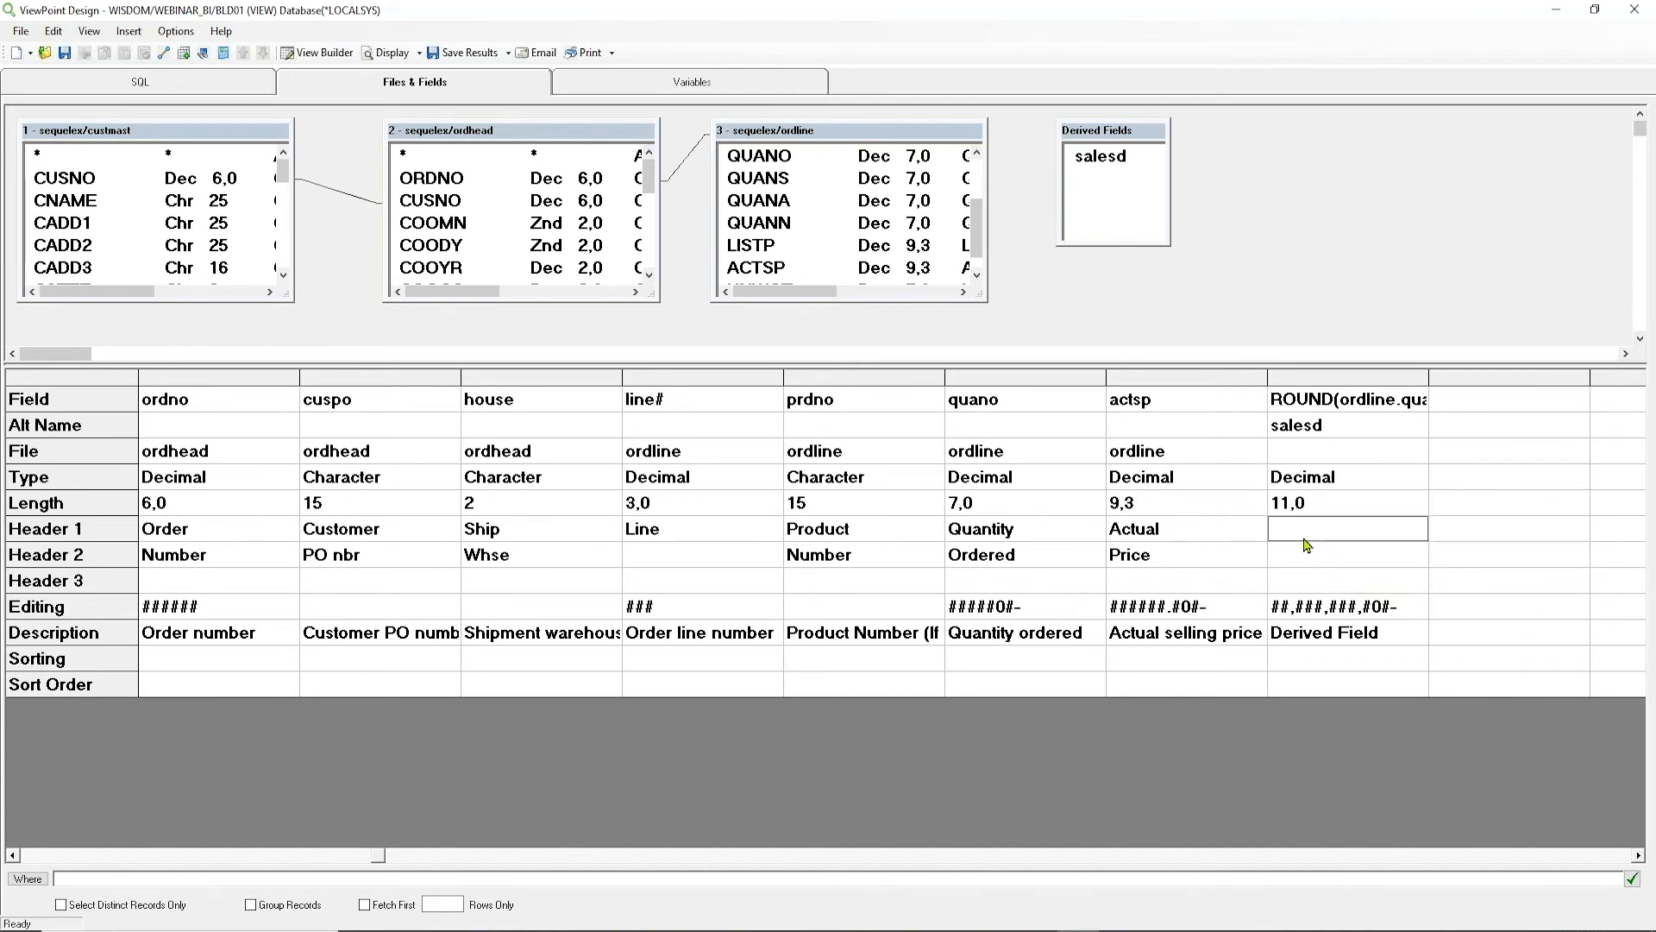
pyautogui.write('Sales $')
# Change the first header of the cadd3 field to "City".
pyautogui.click(19, 856)
pyautogui.click(19, 856)
pyautogui.click(19, 857)
pyautogui.click(19, 857)
pyautogui.click(19, 857)
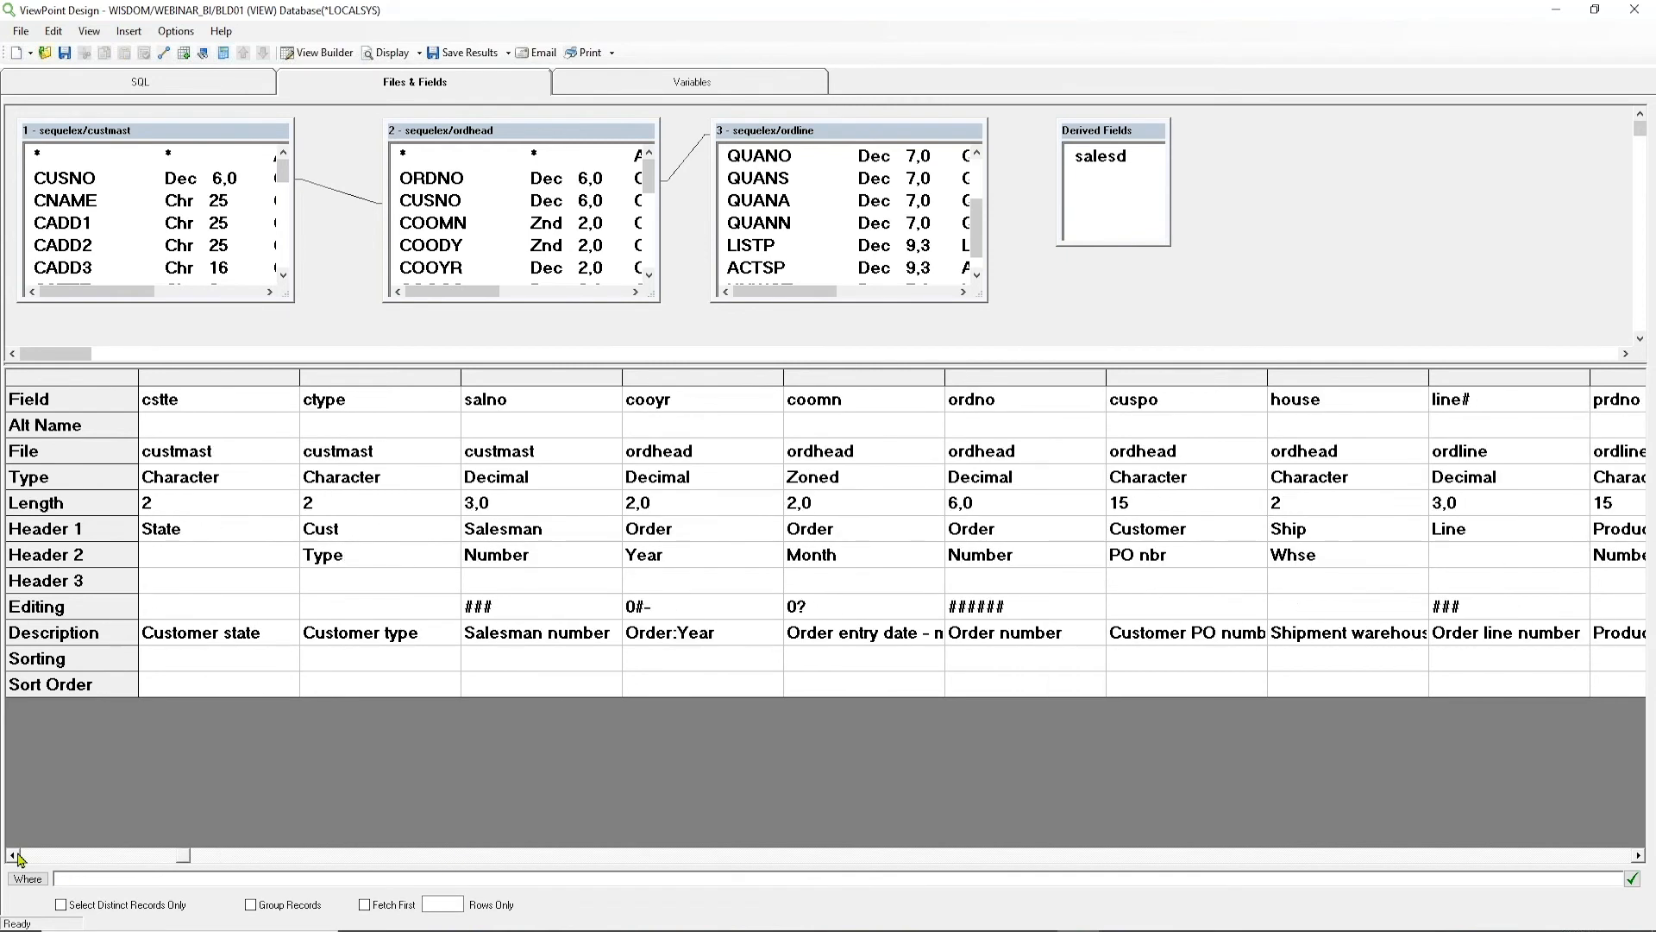
pyautogui.click(19, 857)
pyautogui.click(214, 532)
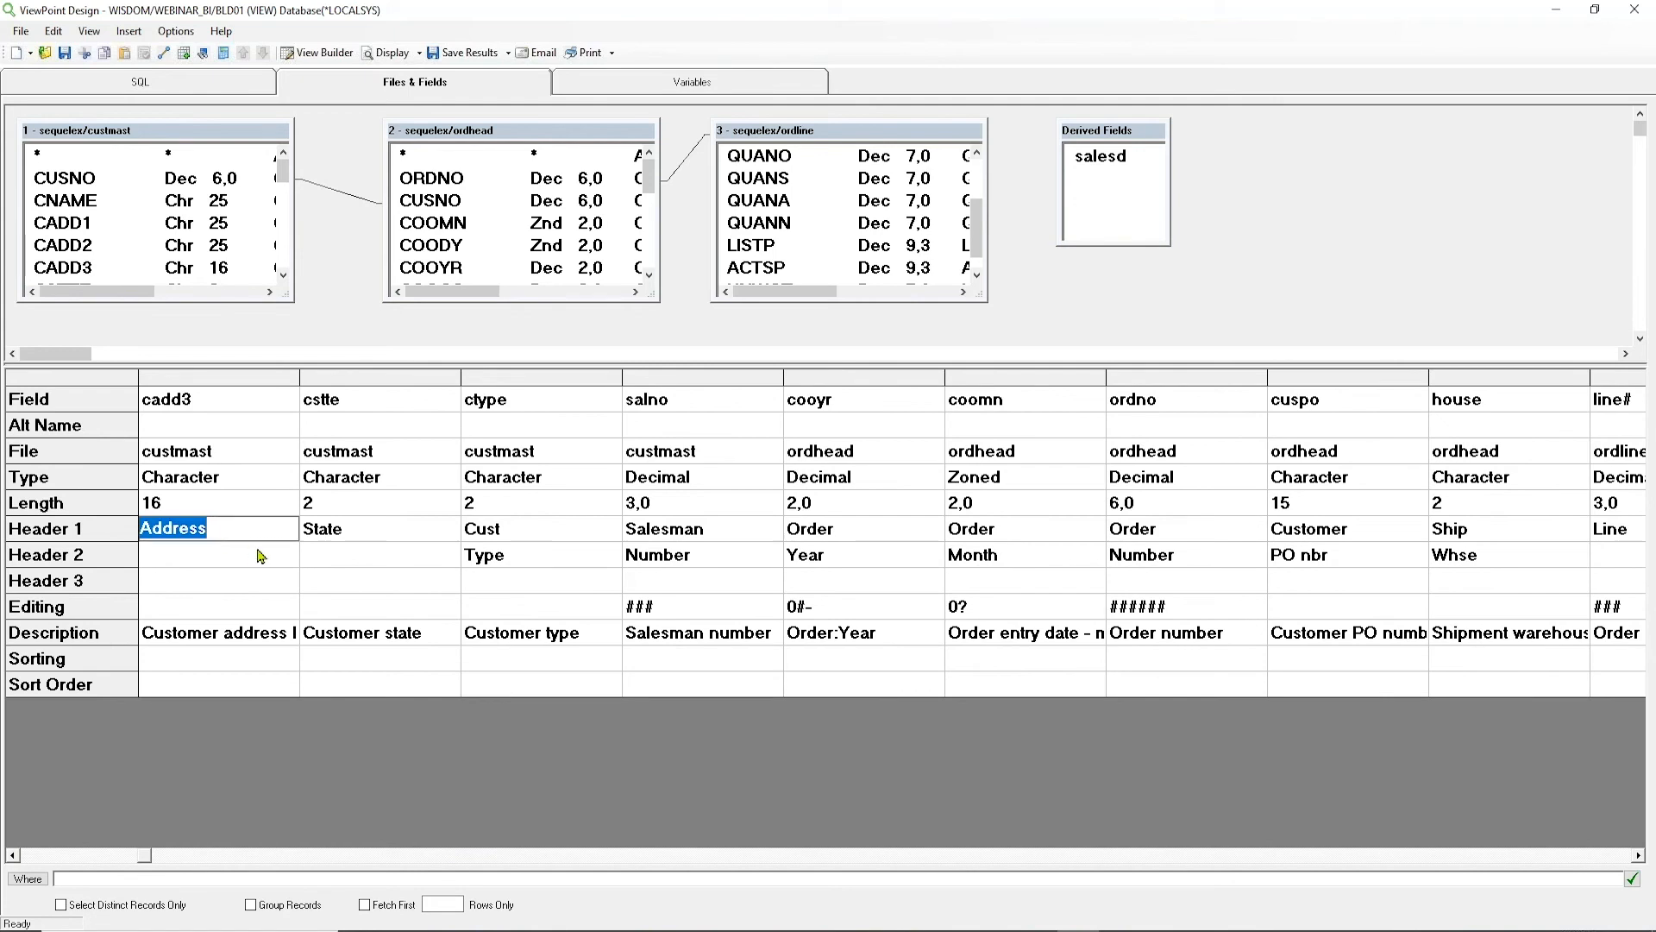
pyautogui.write('City')
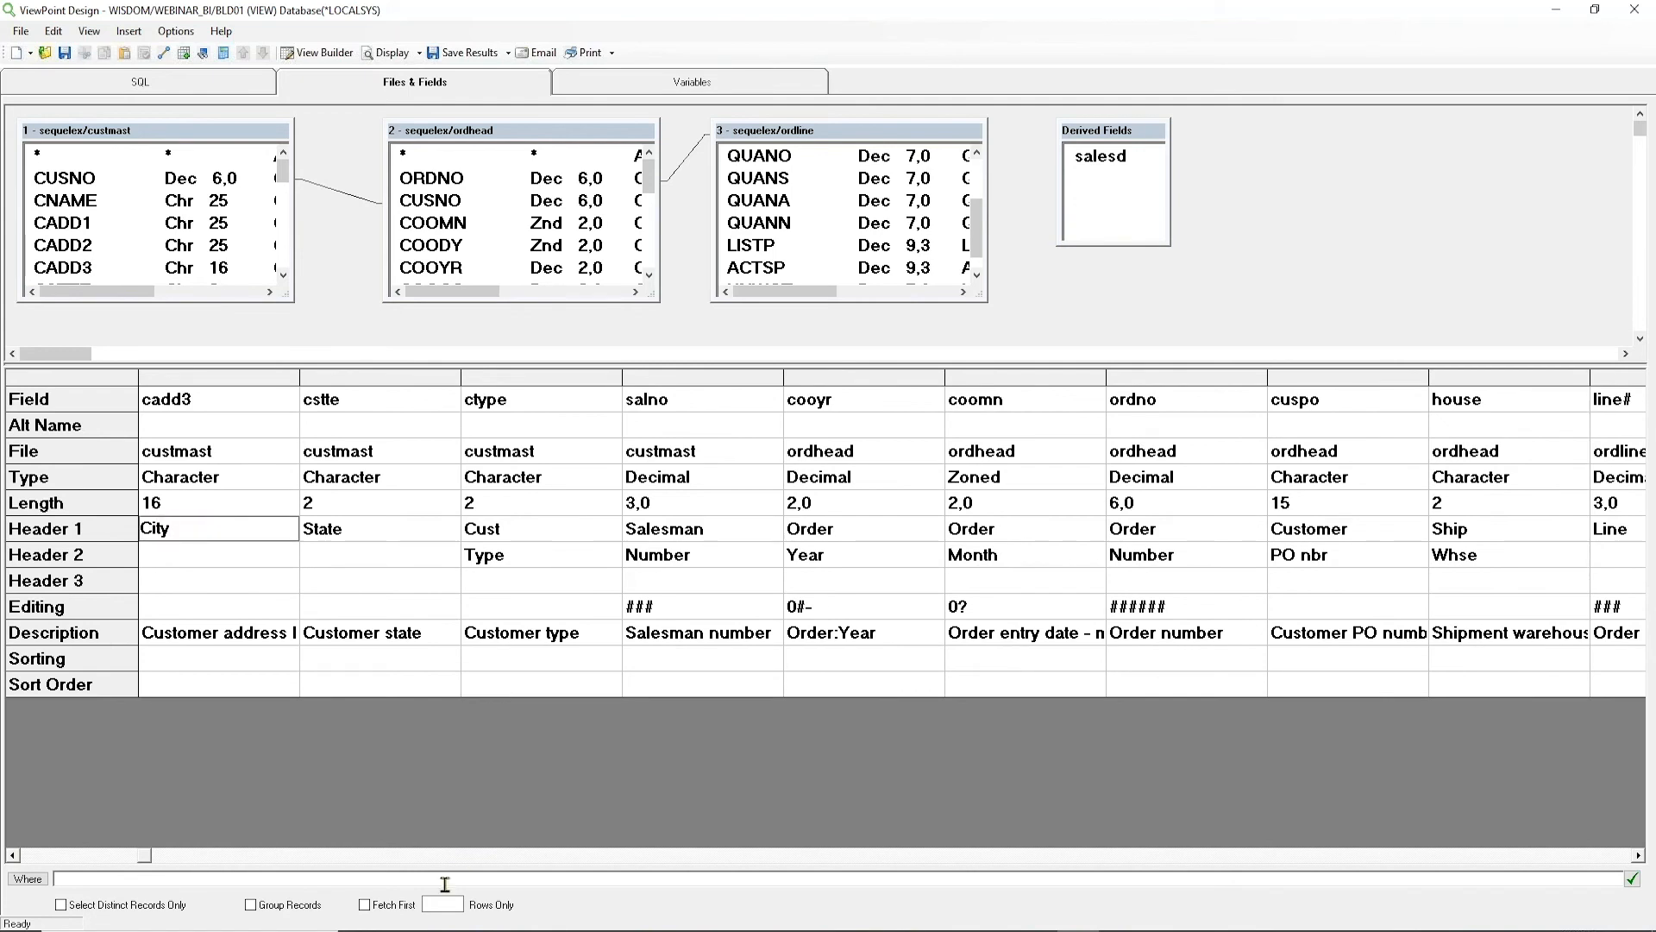
# Sort the view in ascending order by regon first, cstte second and cname third.
pyautogui.click(27, 857)
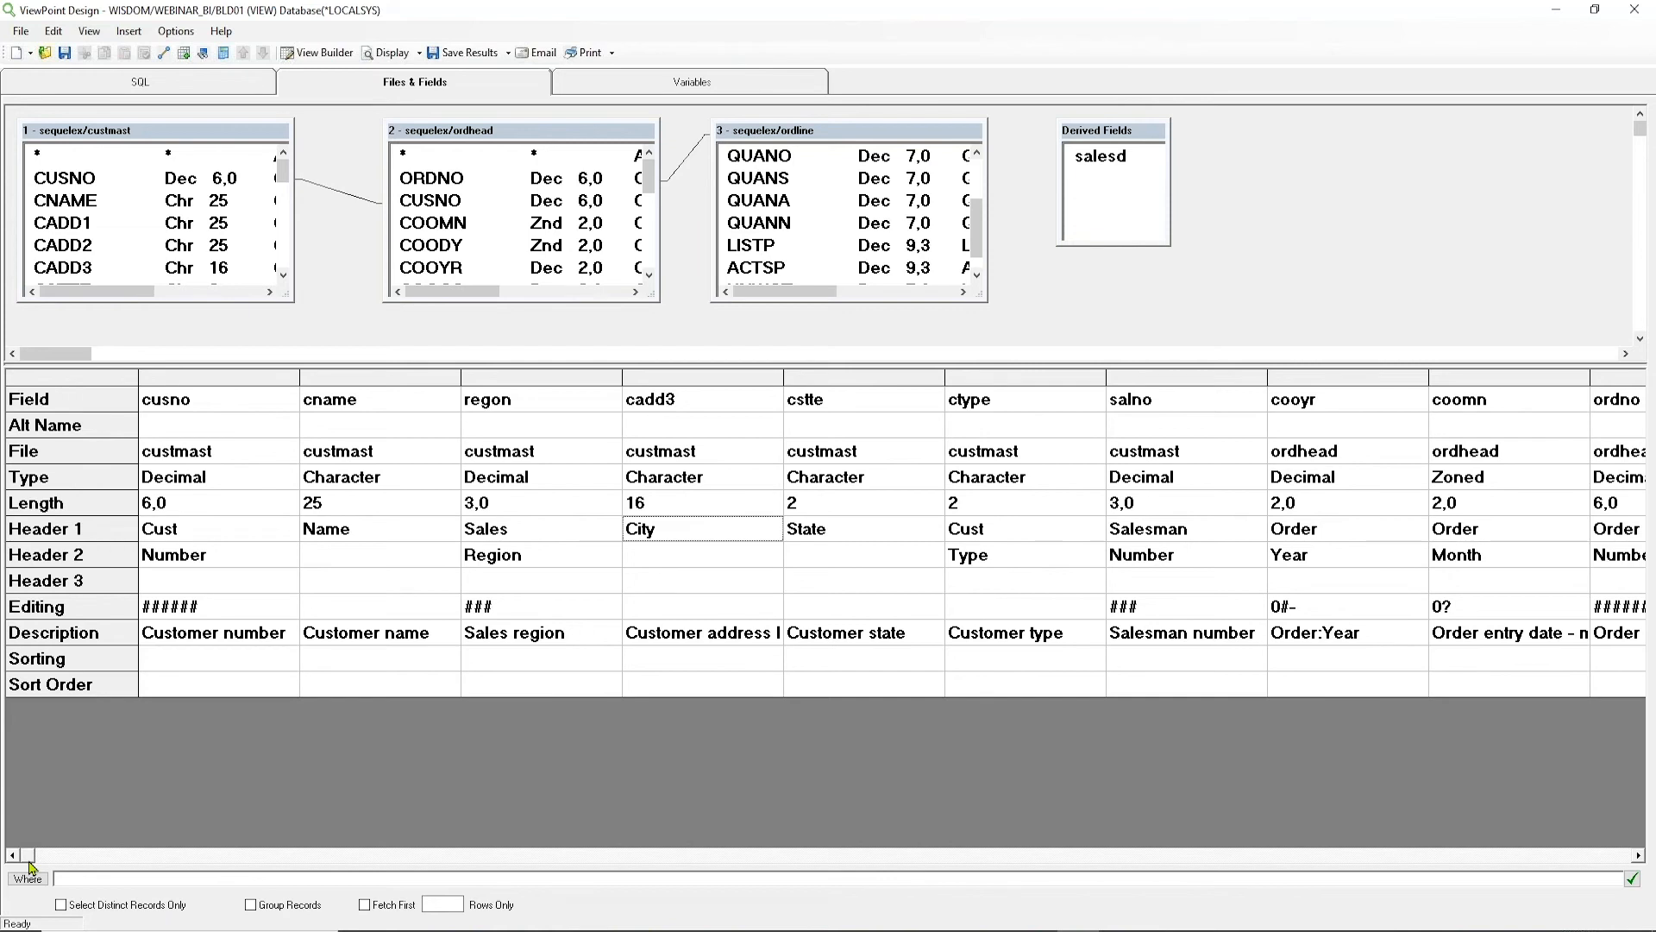
pyautogui.click(598, 665)
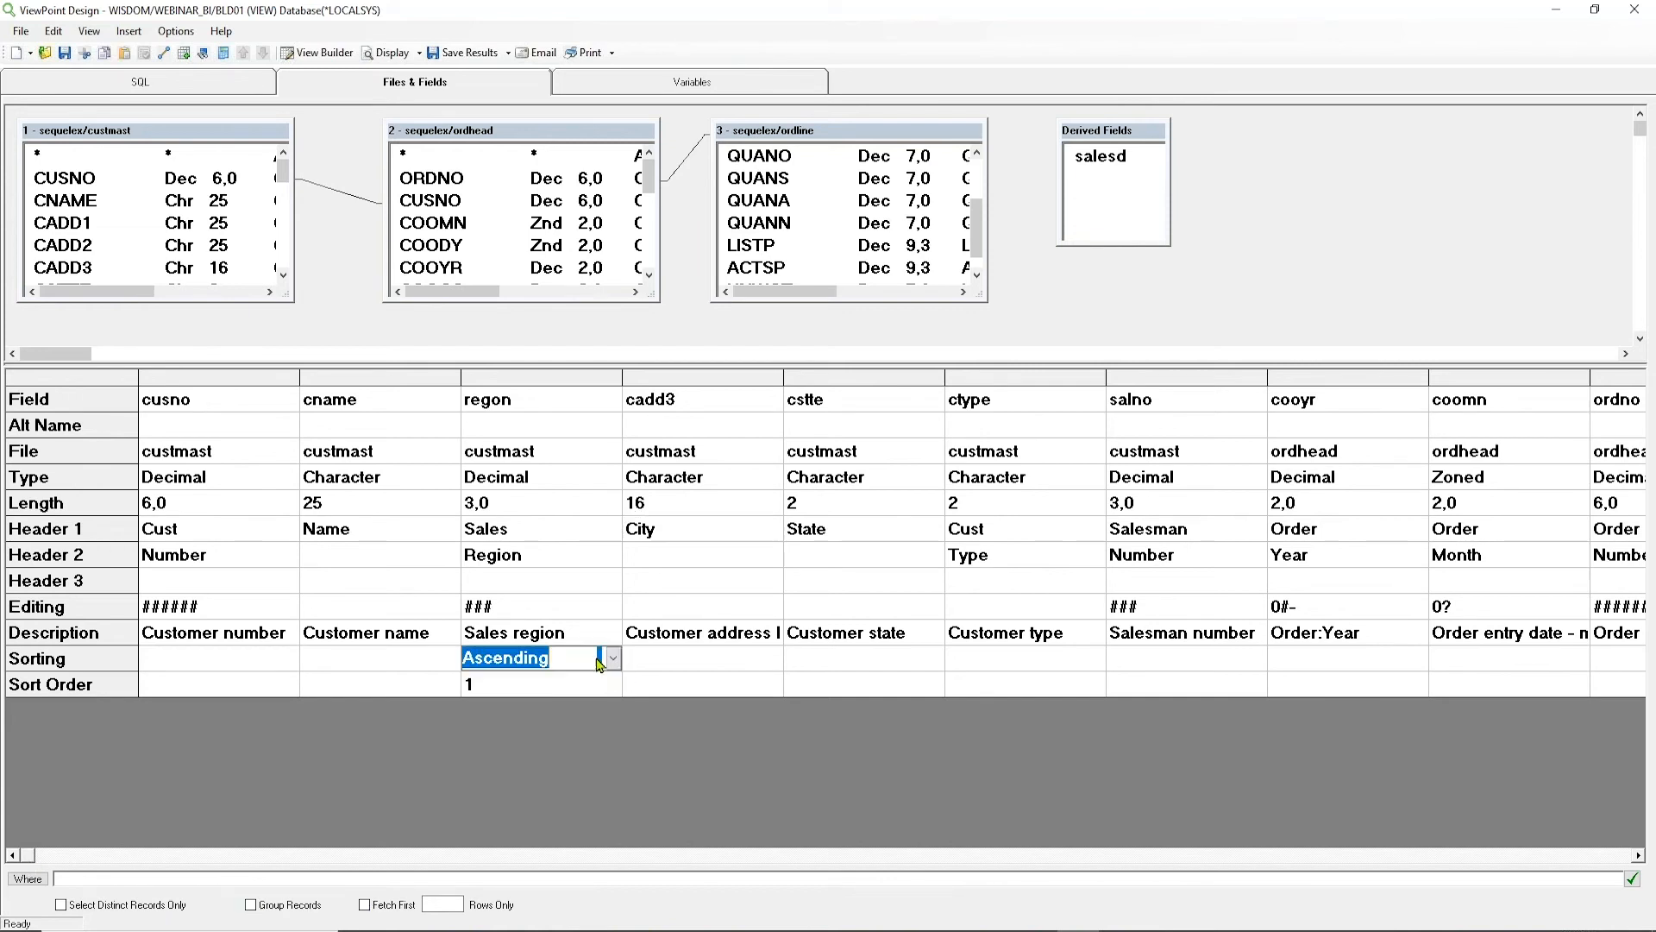
pyautogui.click(906, 669)
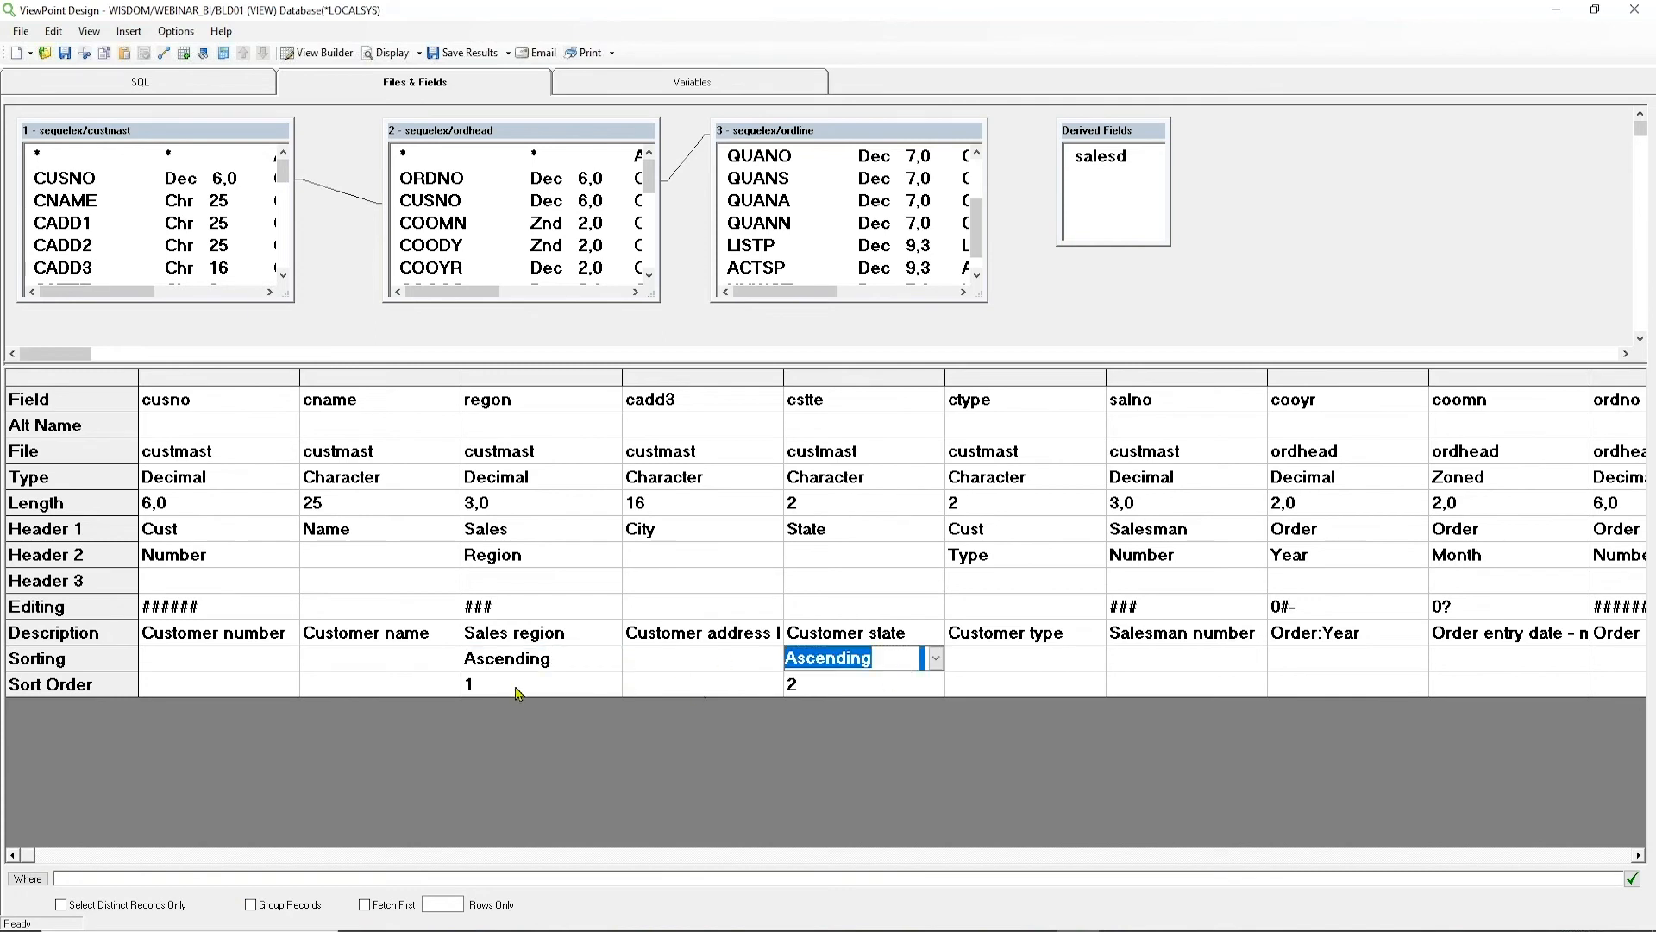
pyautogui.click(441, 671)
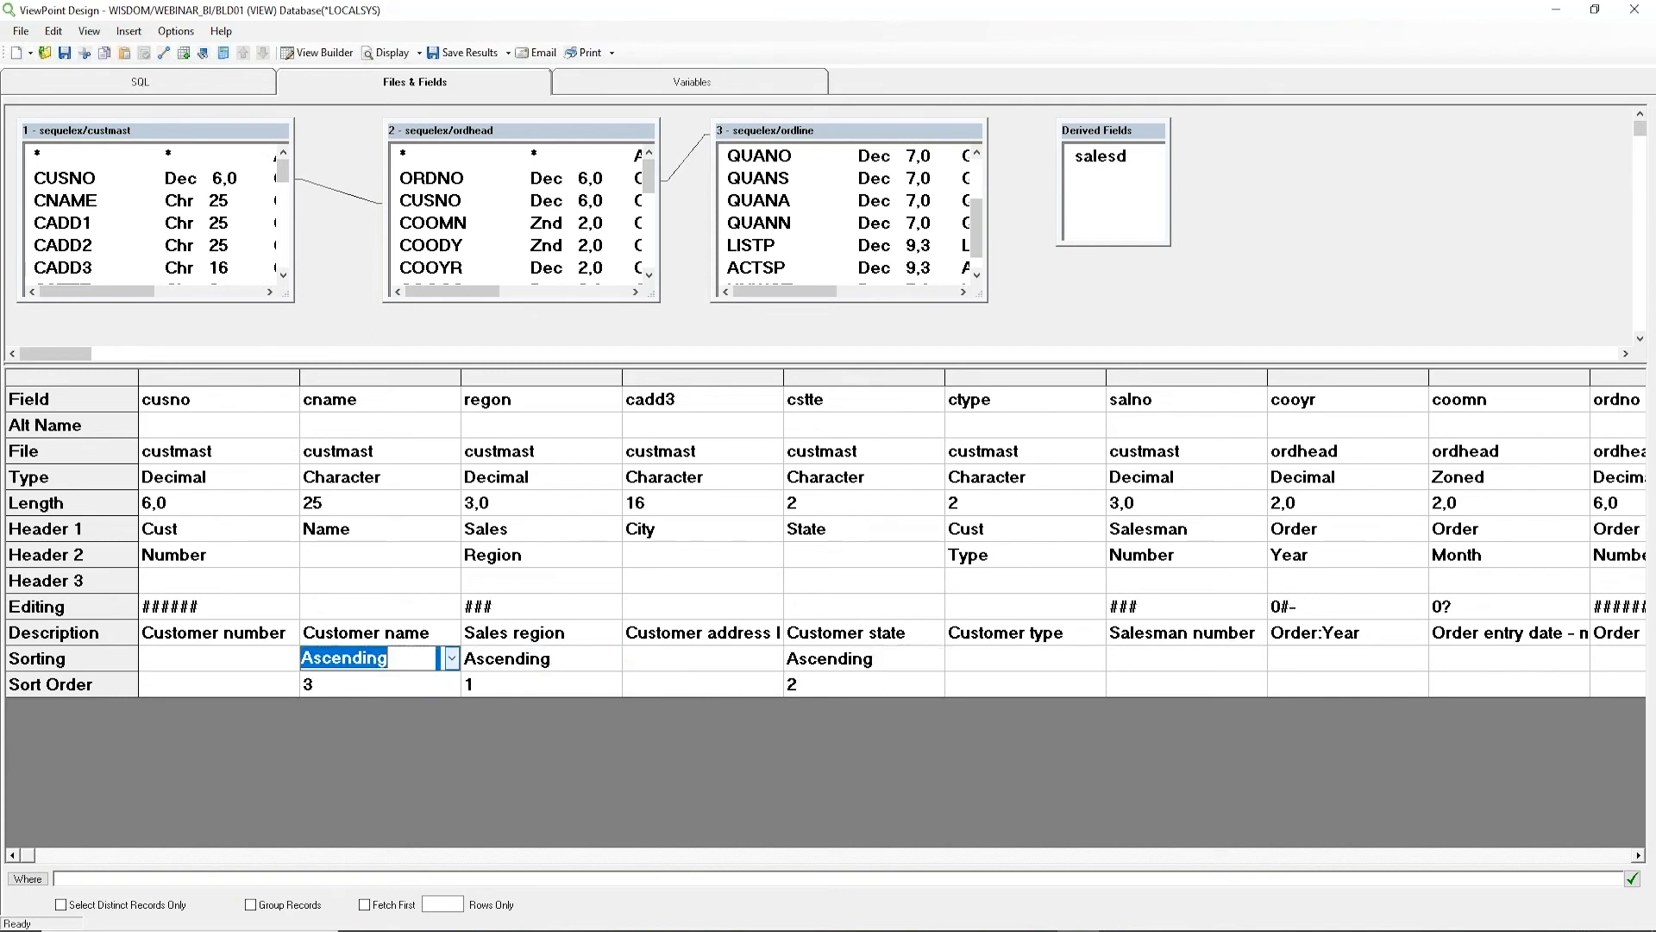
pyautogui.click(450, 658)
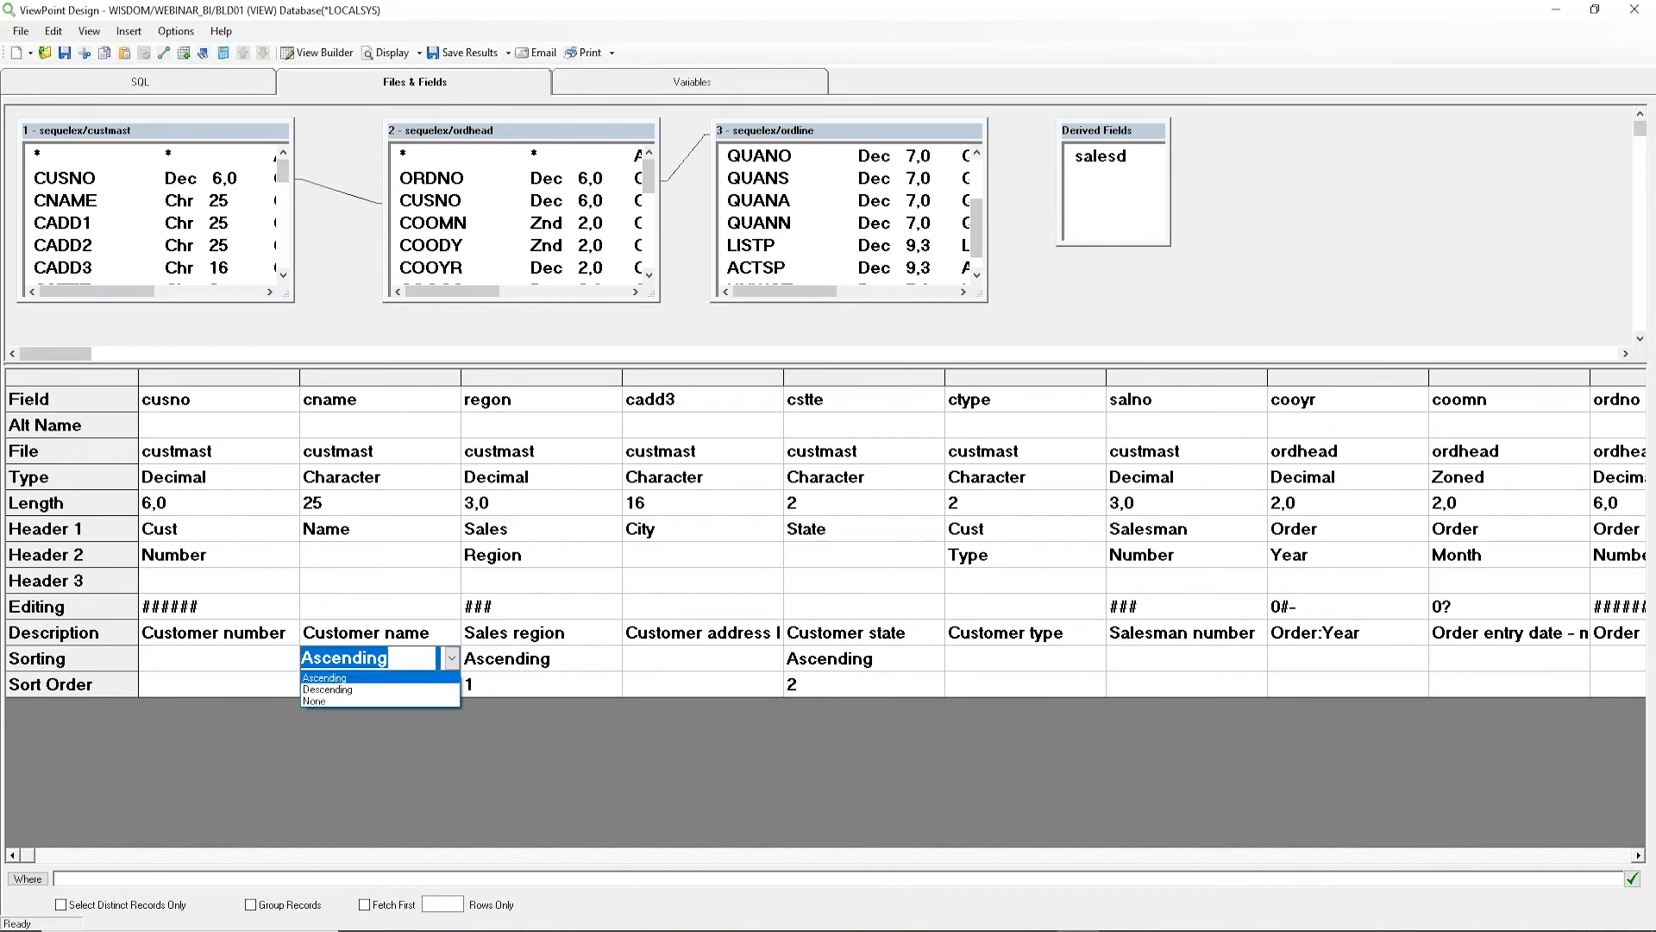
pyautogui.click(186, 691)
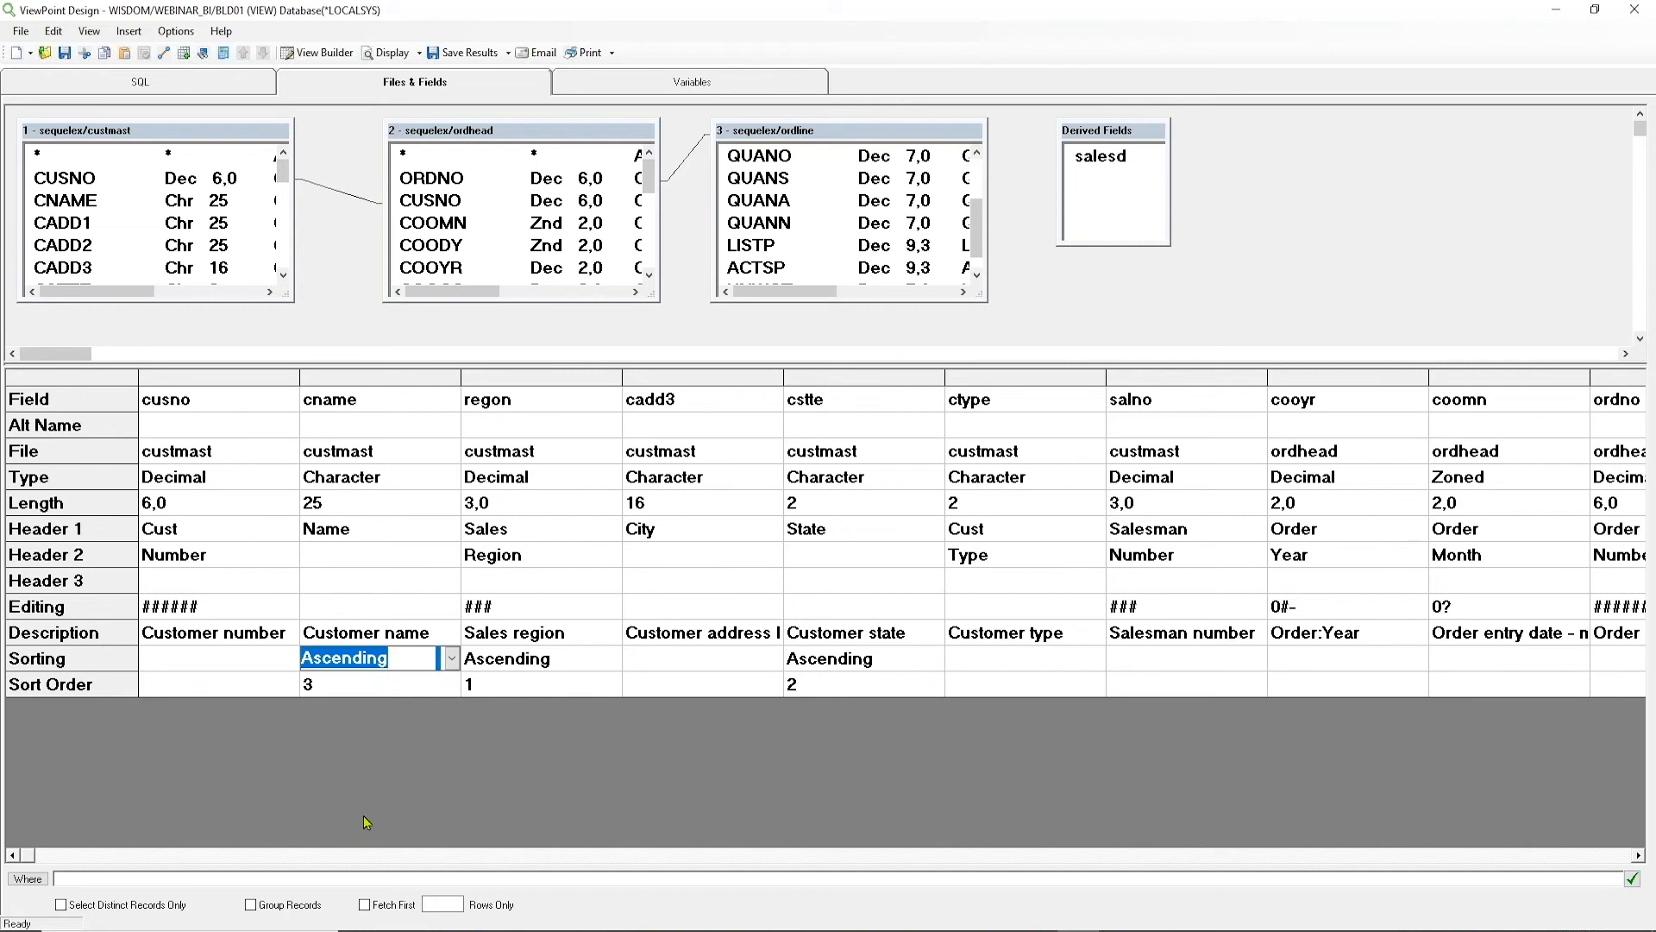
pyautogui.click(402, 785)
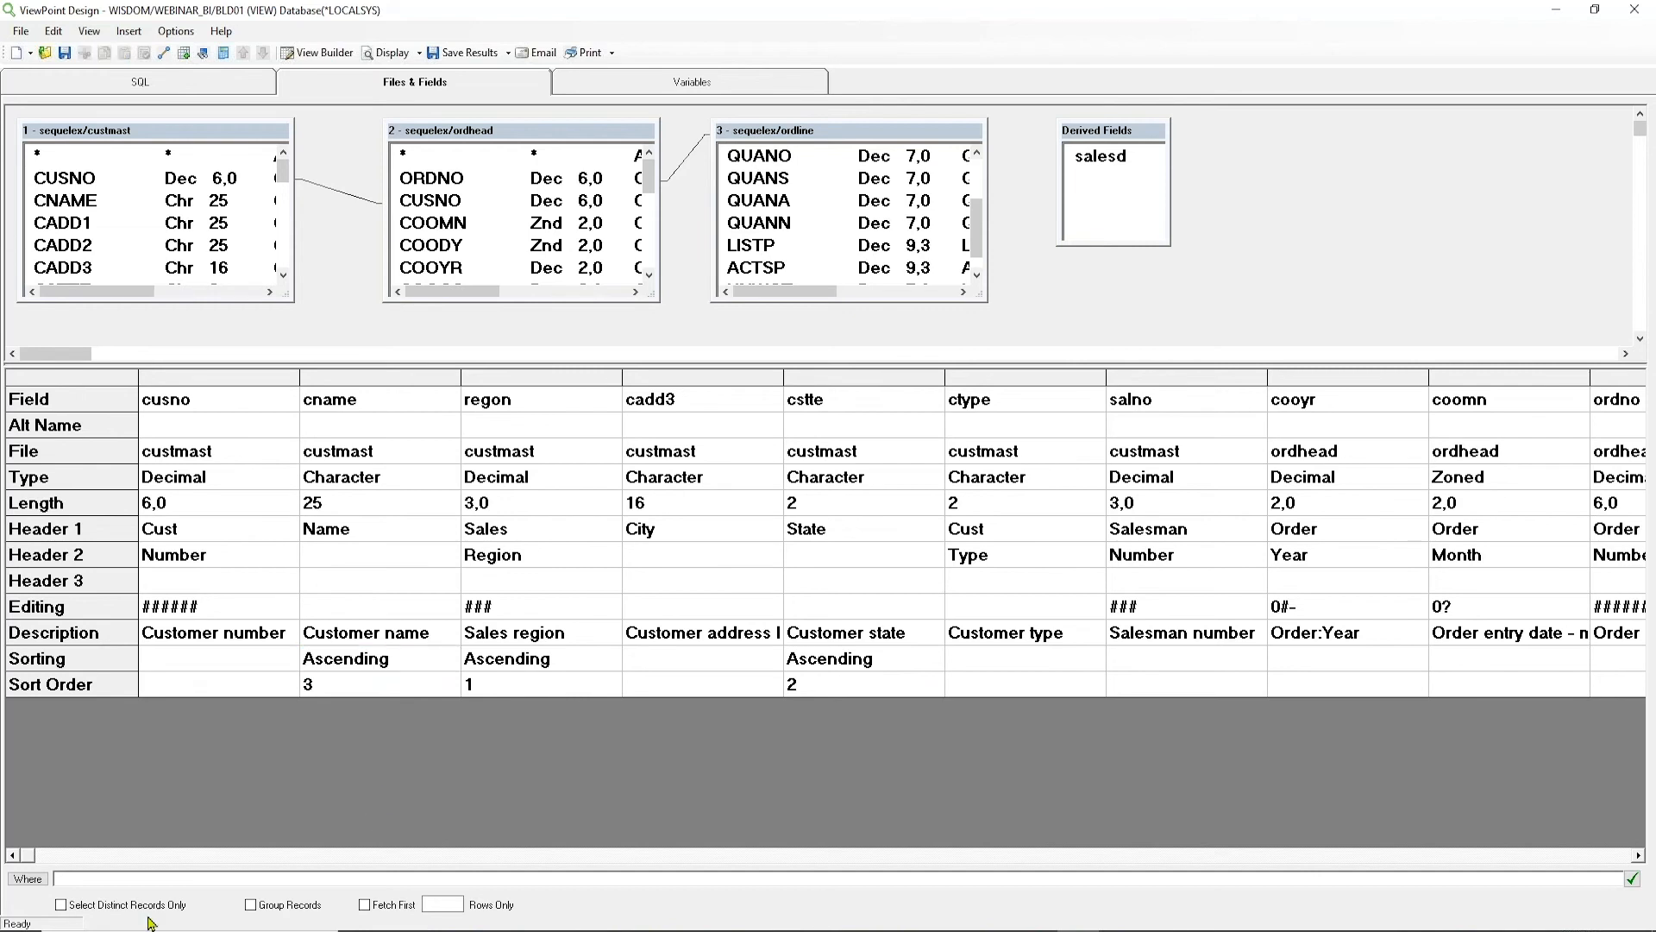
# Add the record filter custmast.regon = &regon to the view and show the view's variables.
pyautogui.click(28, 879)
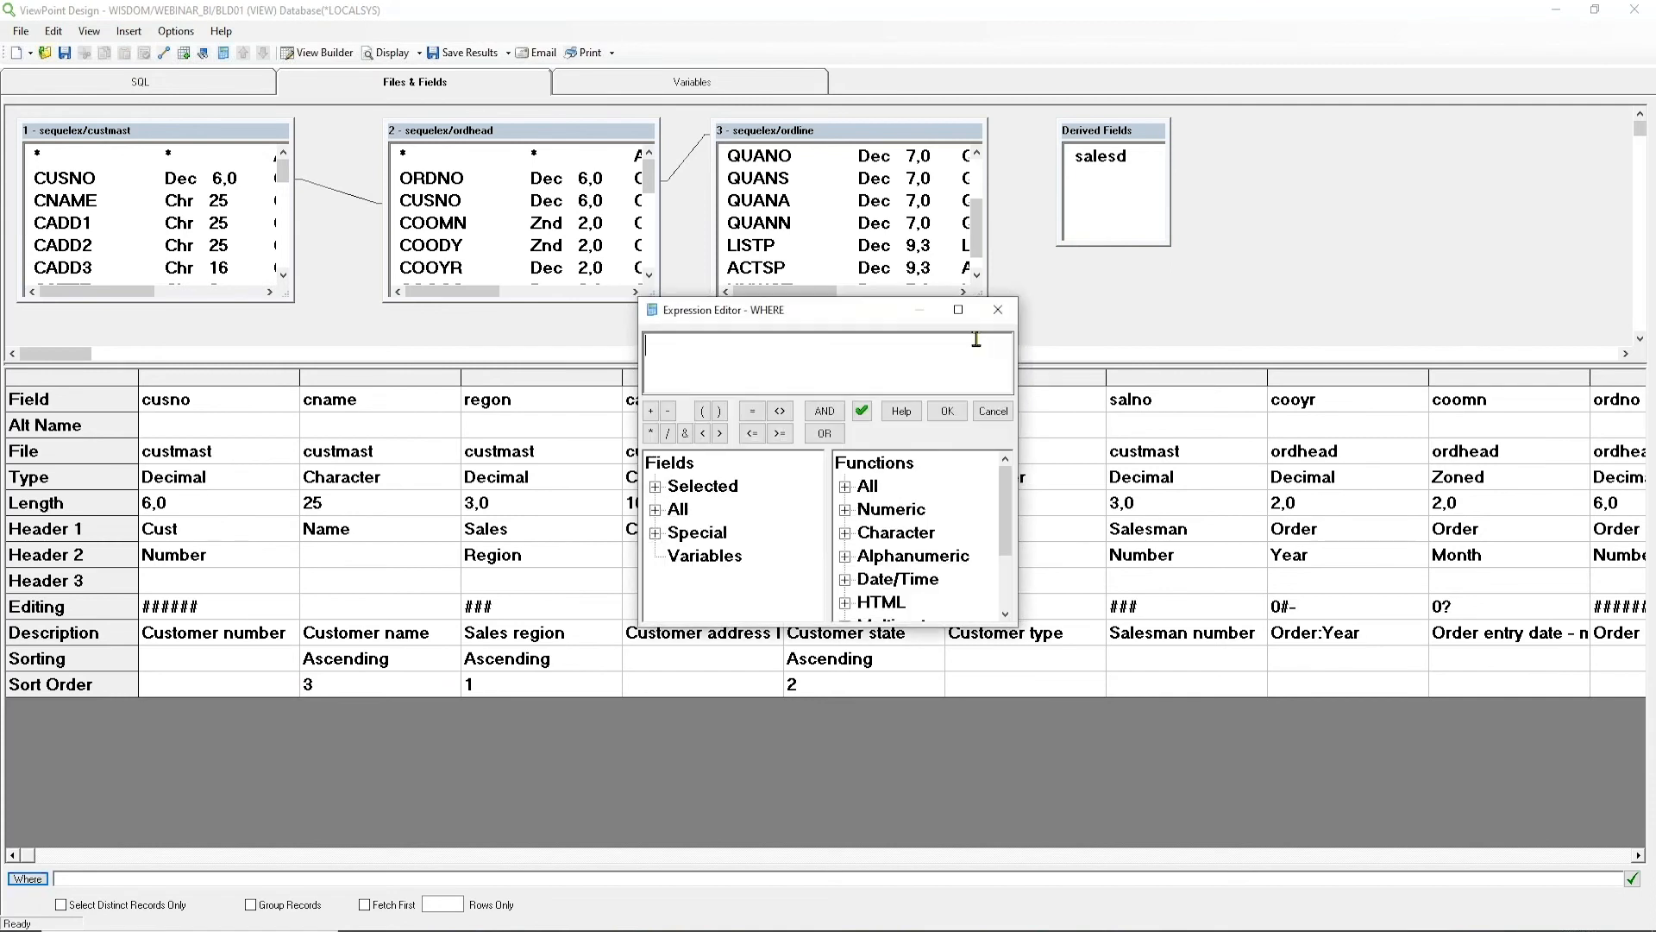
pyautogui.click(958, 309)
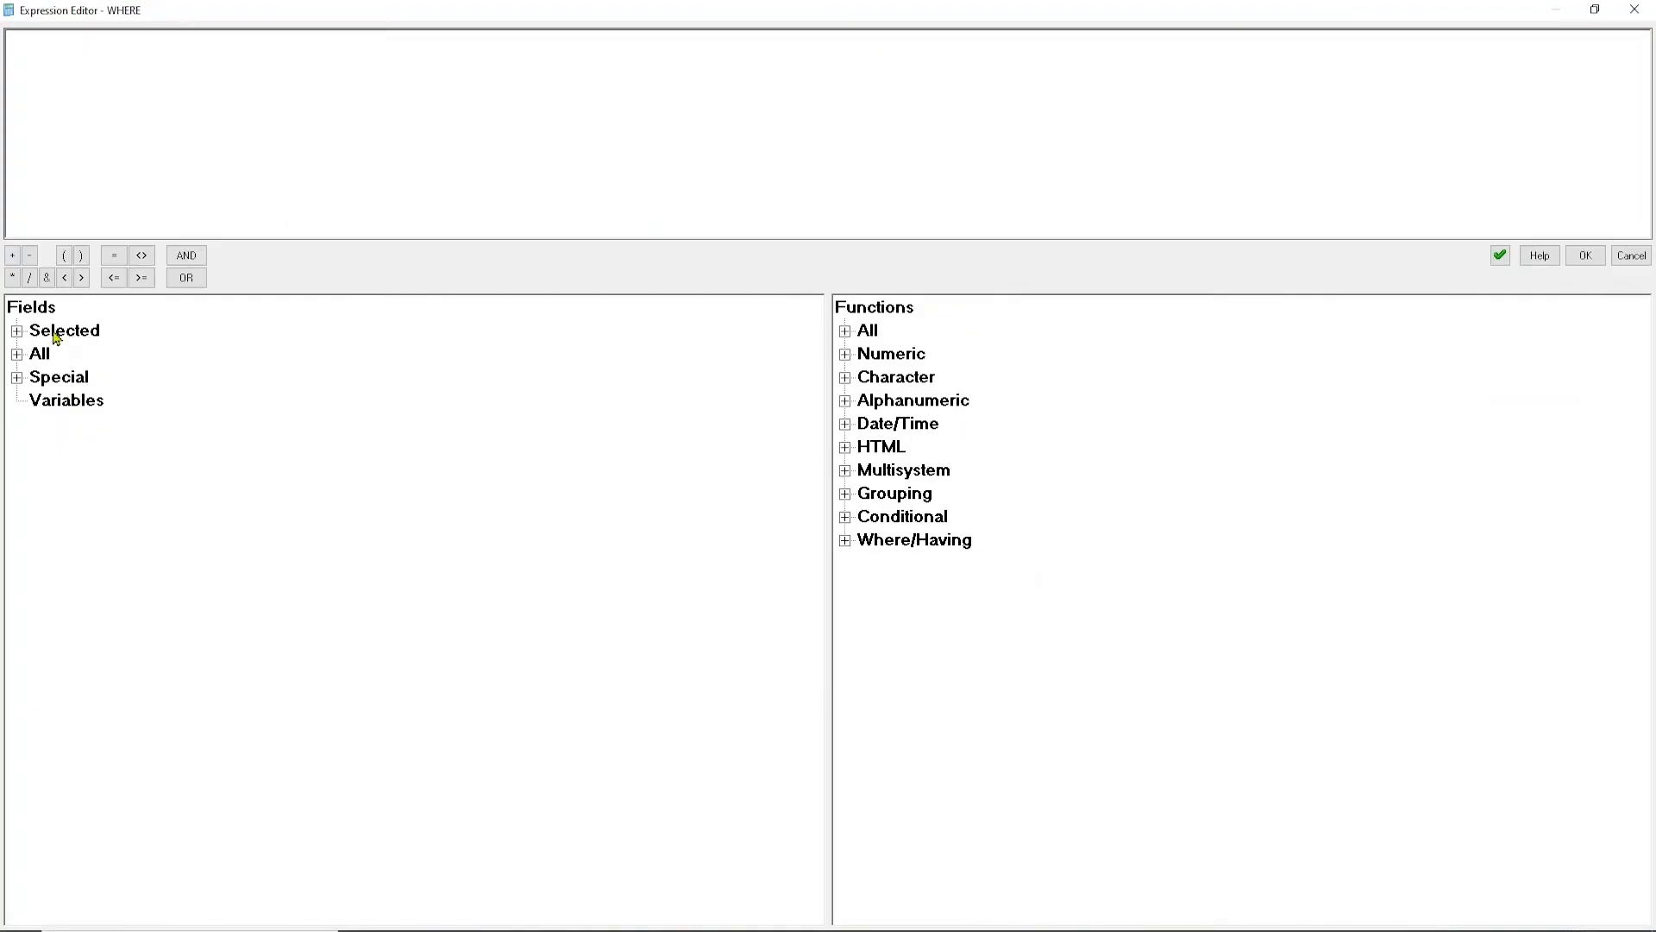
pyautogui.click(18, 331)
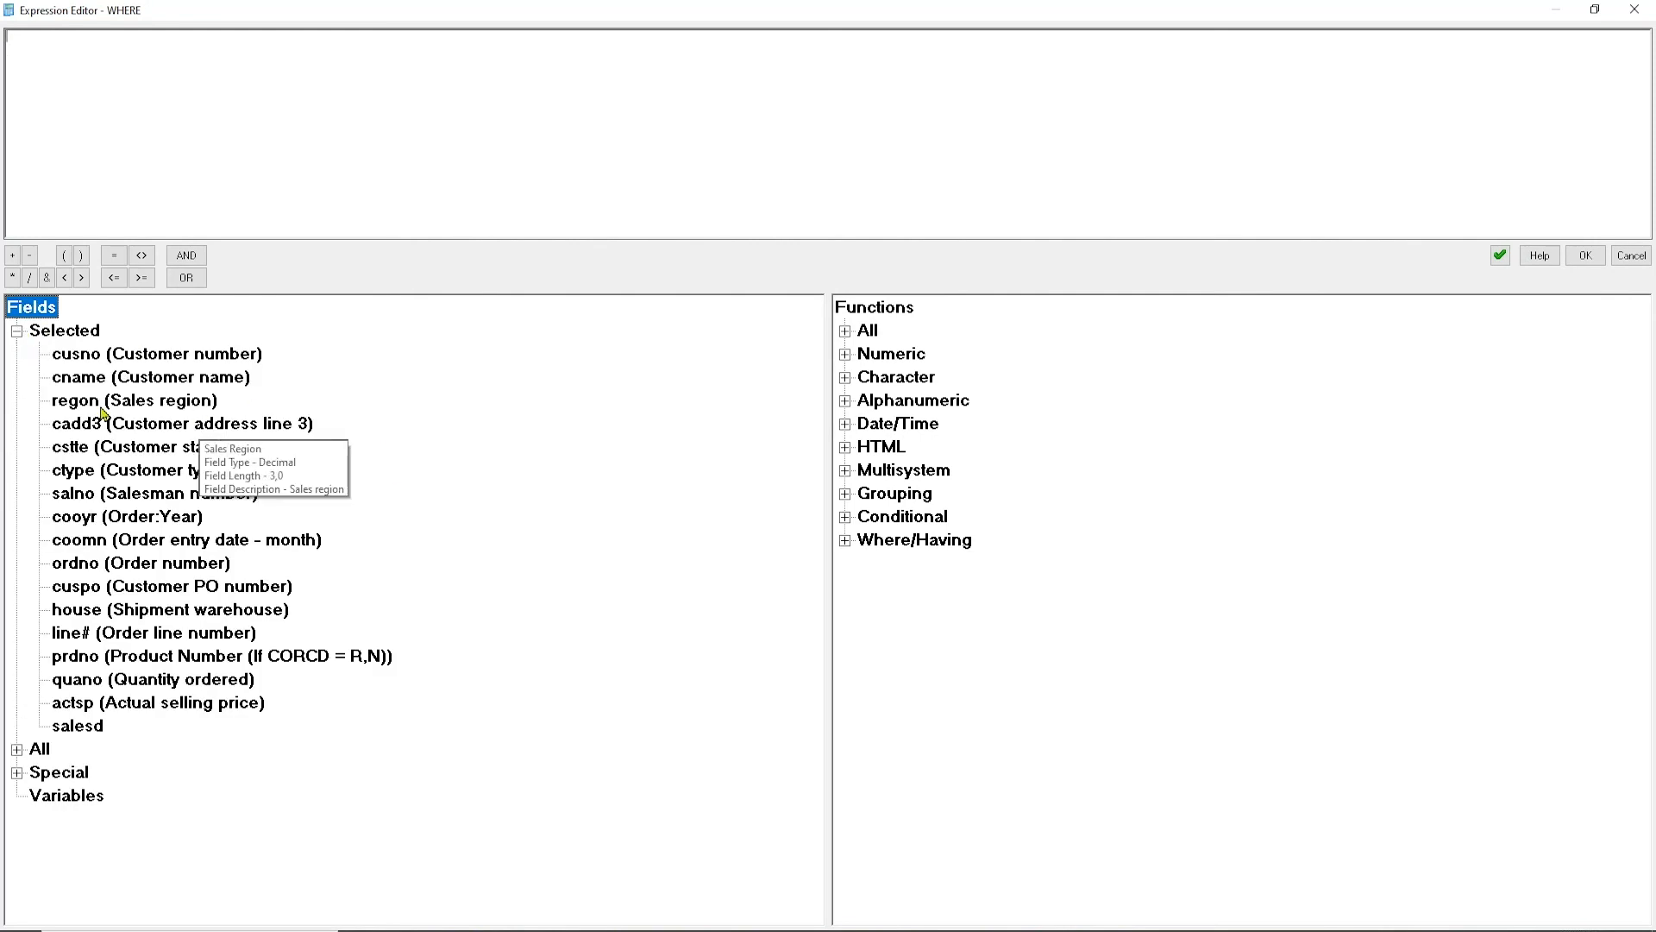
pyautogui.doubleClick(76, 402)
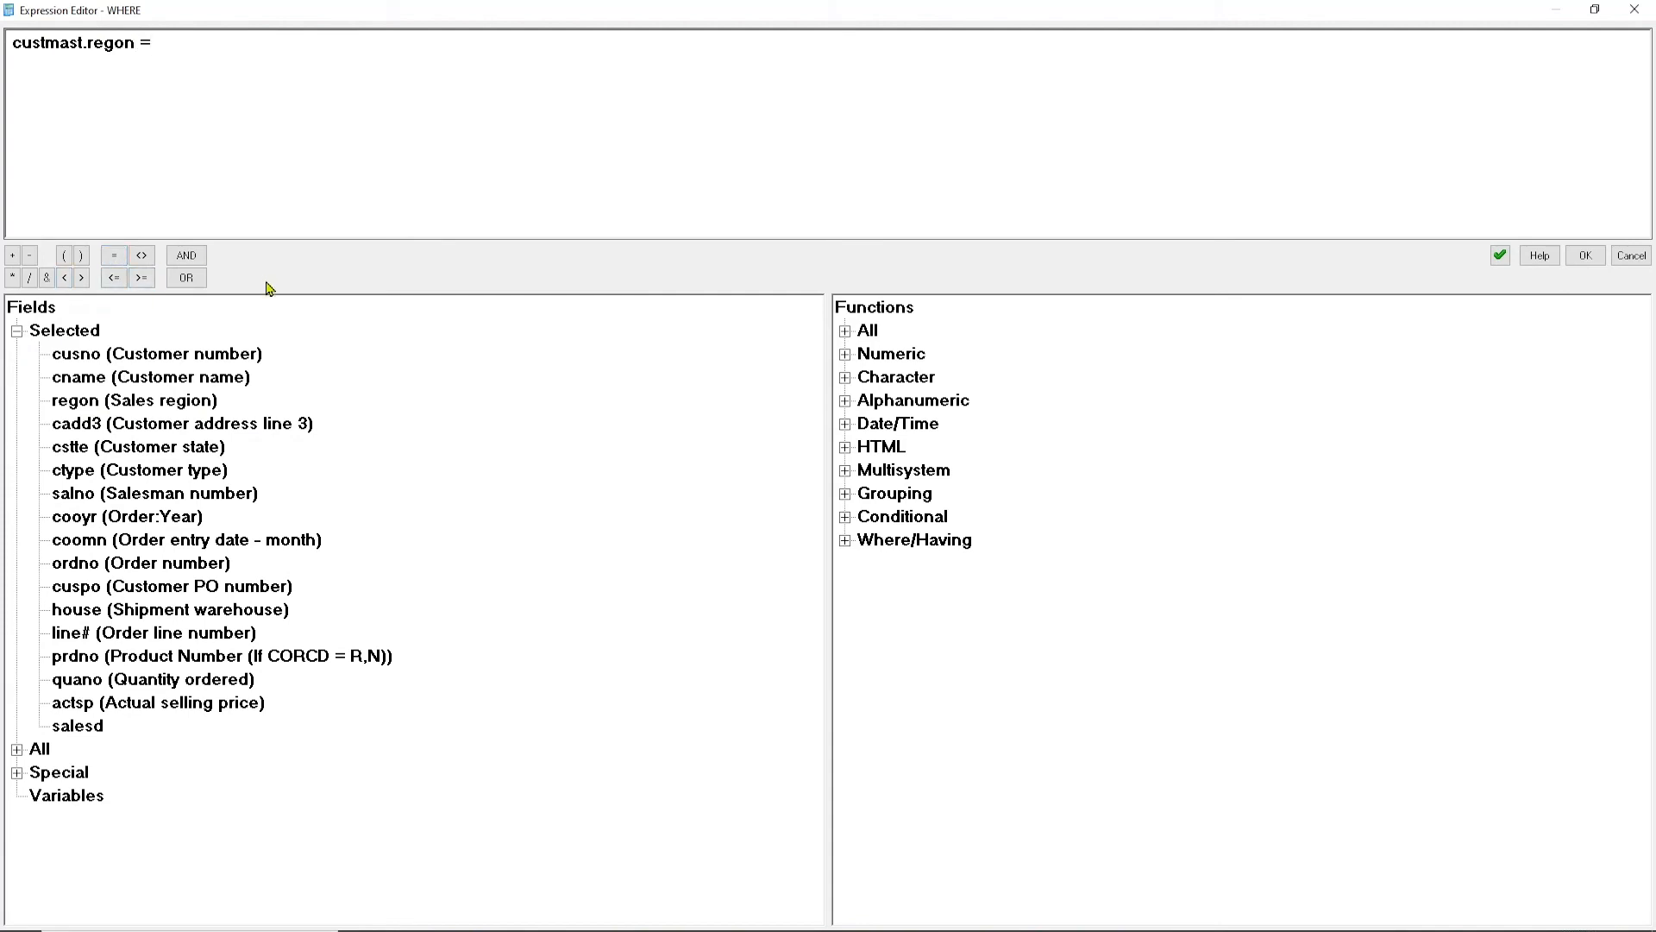
pyautogui.click(46, 277)
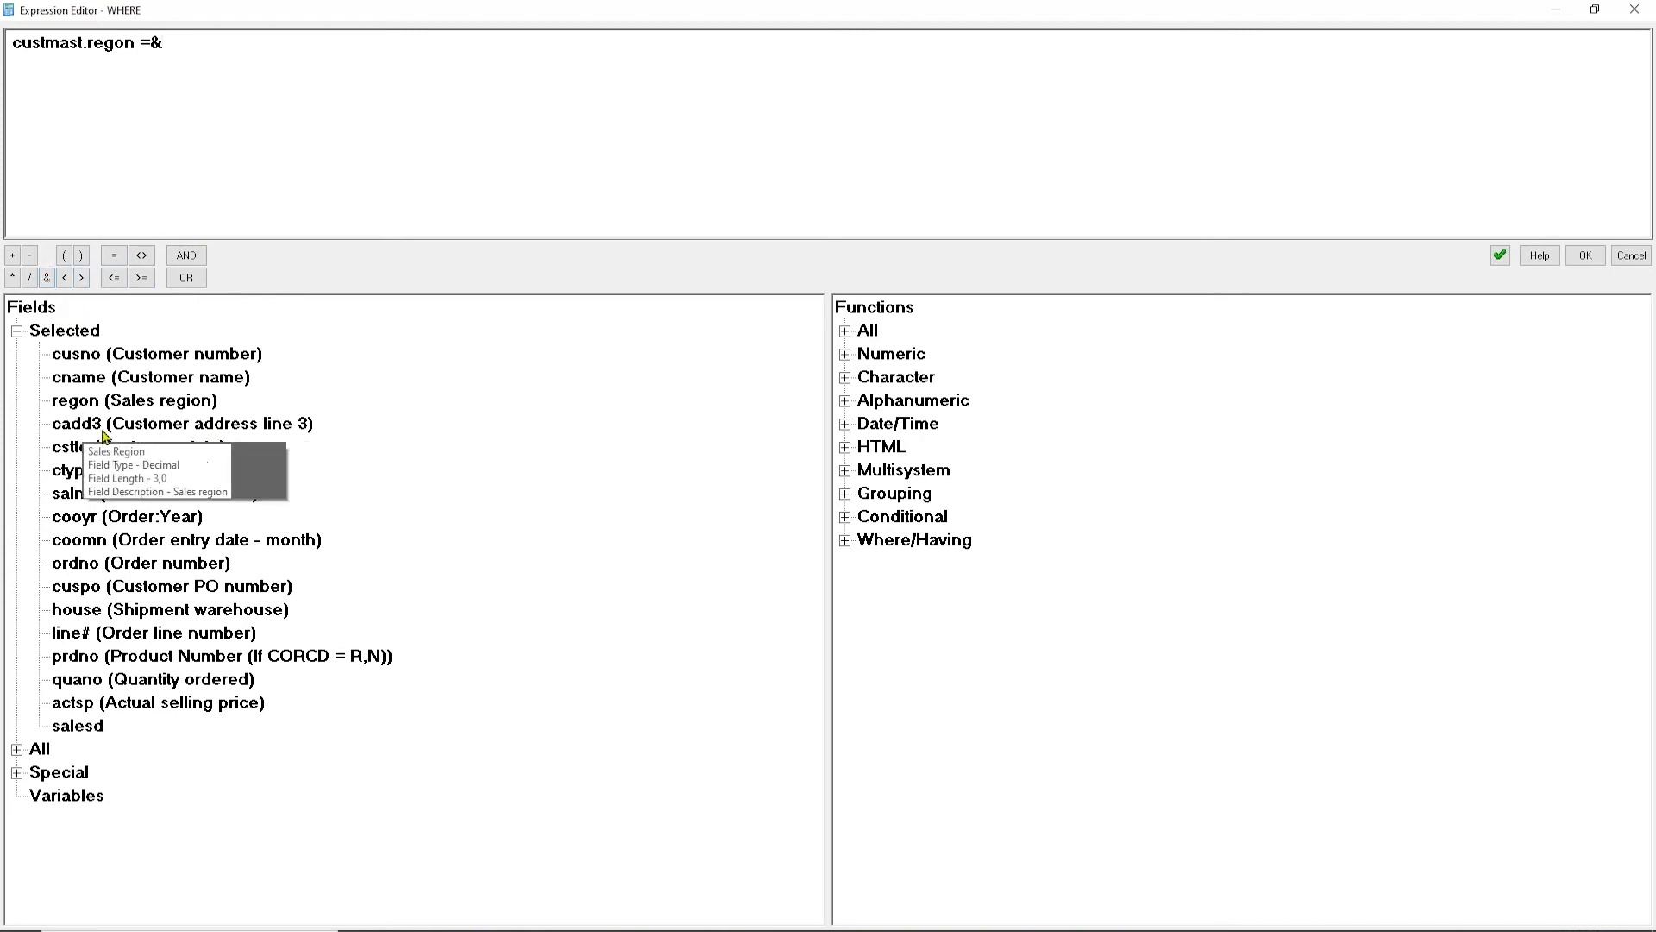
pyautogui.doubleClick(77, 409)
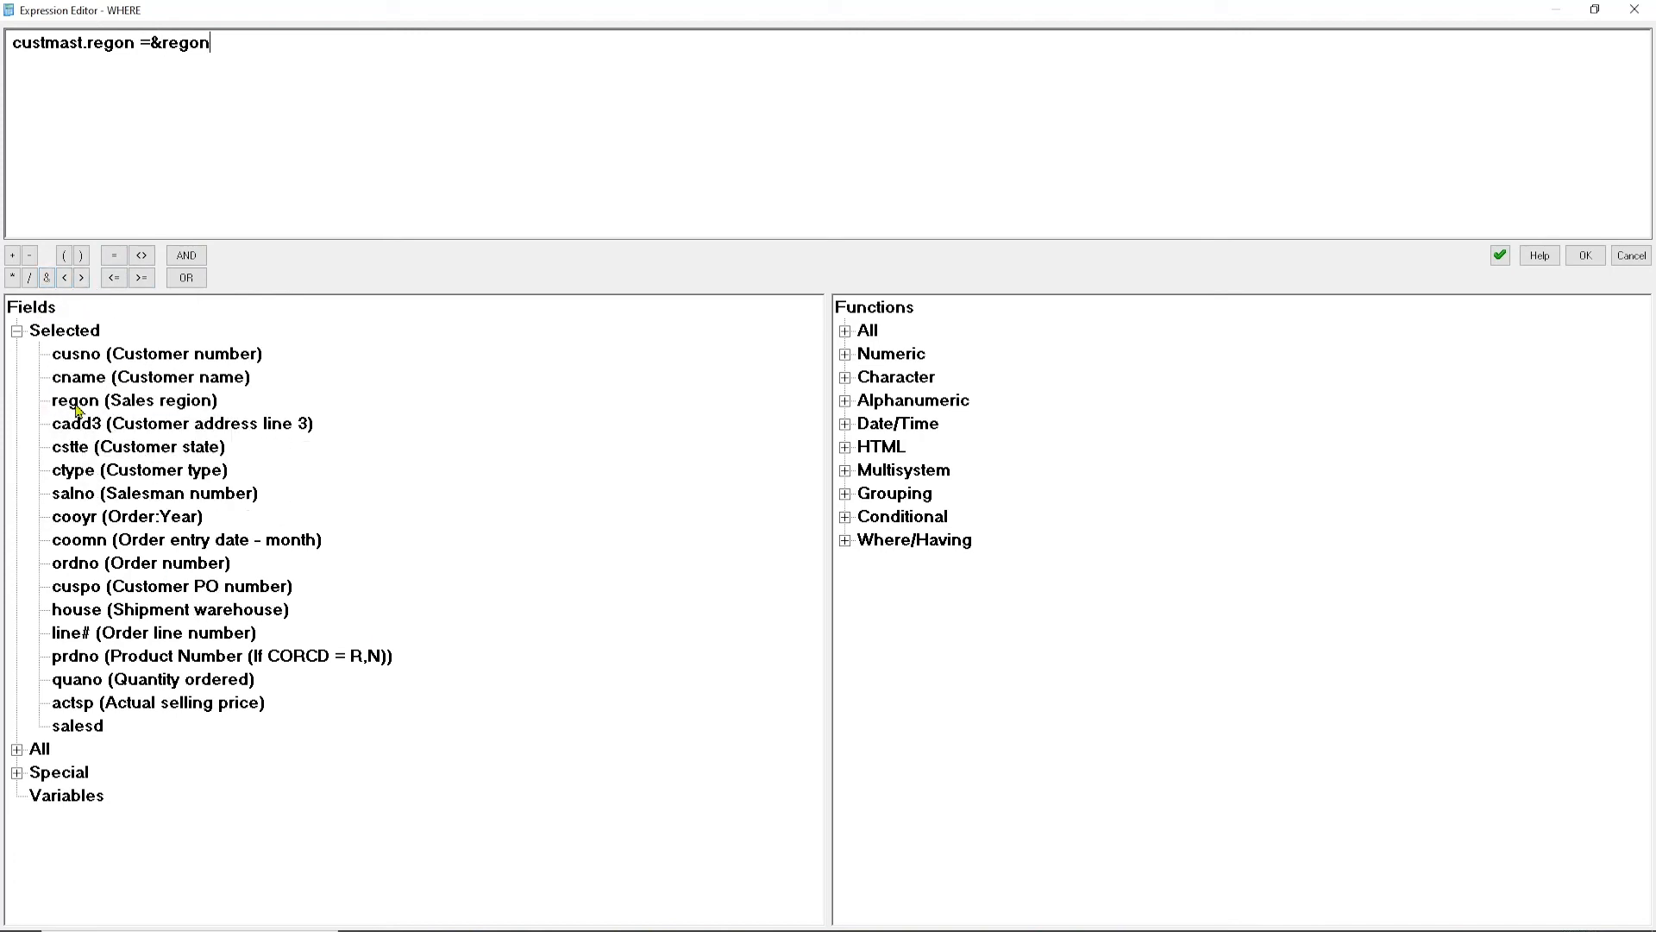
pyautogui.click(1586, 255)
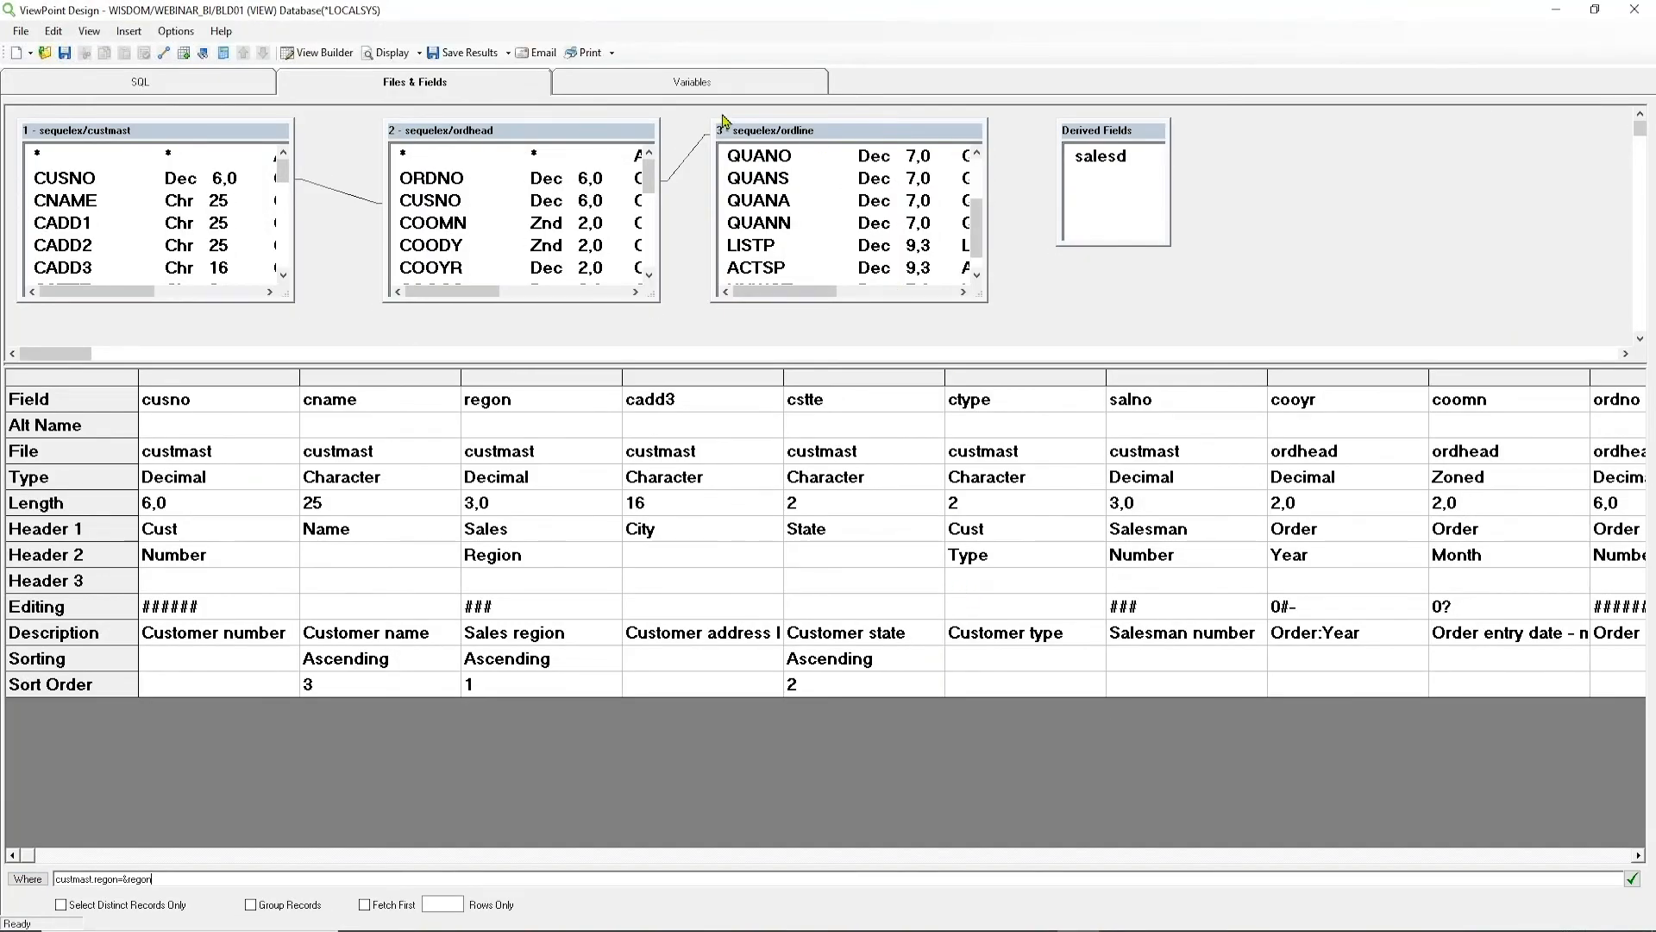
pyautogui.click(702, 90)
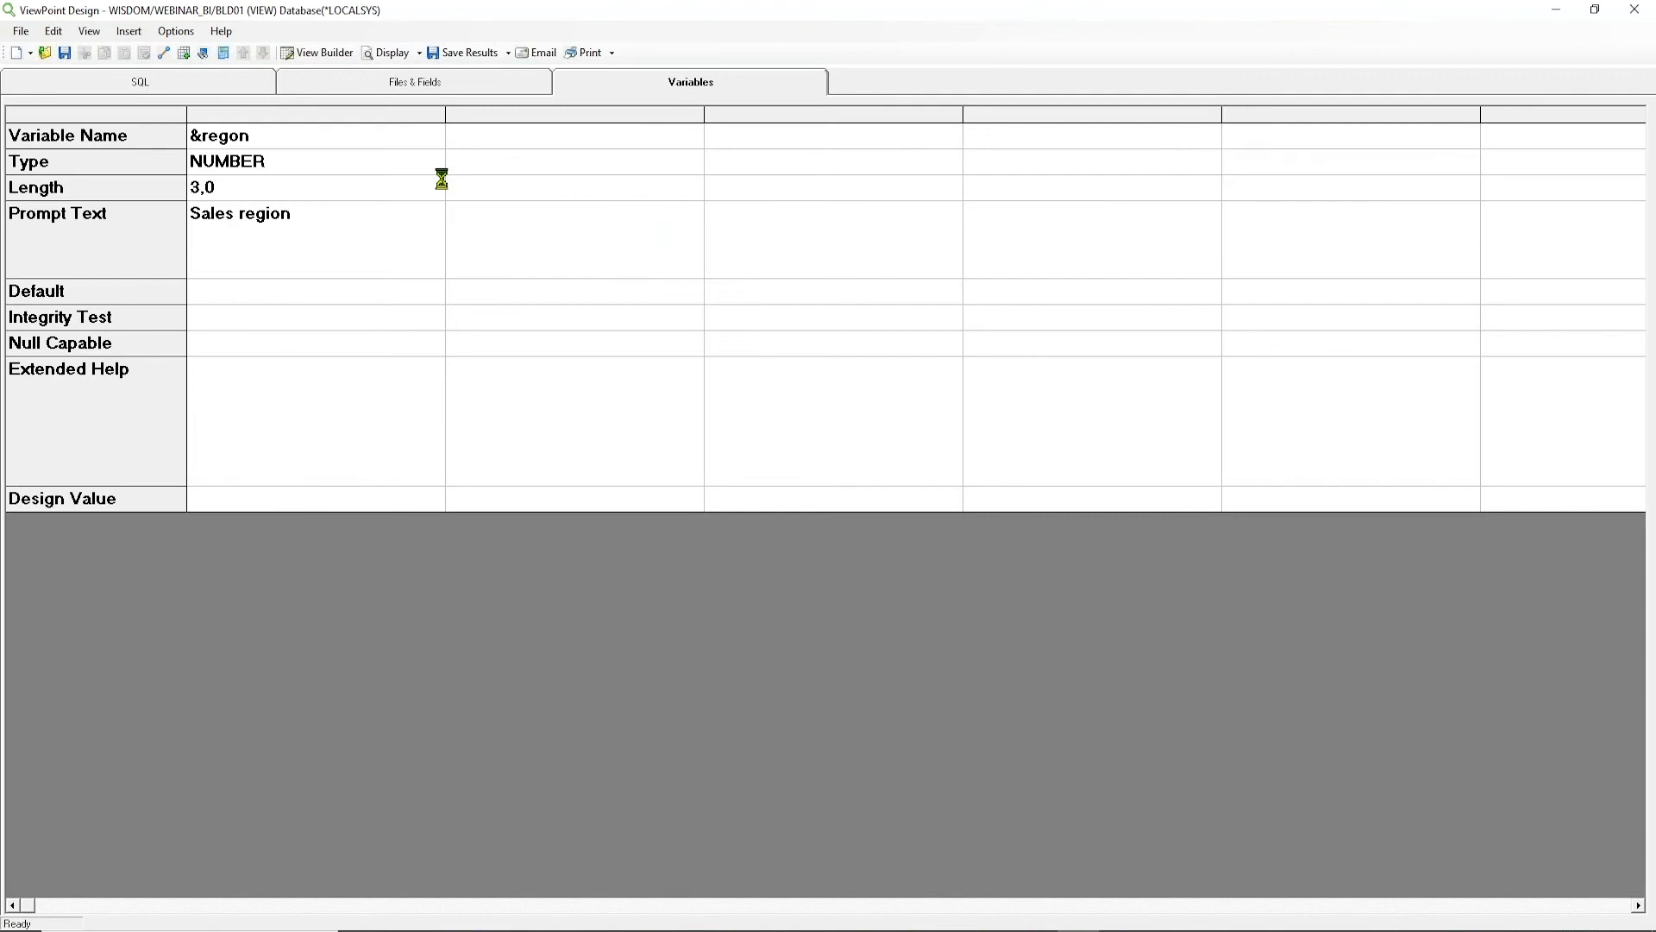
pyautogui.click(322, 213)
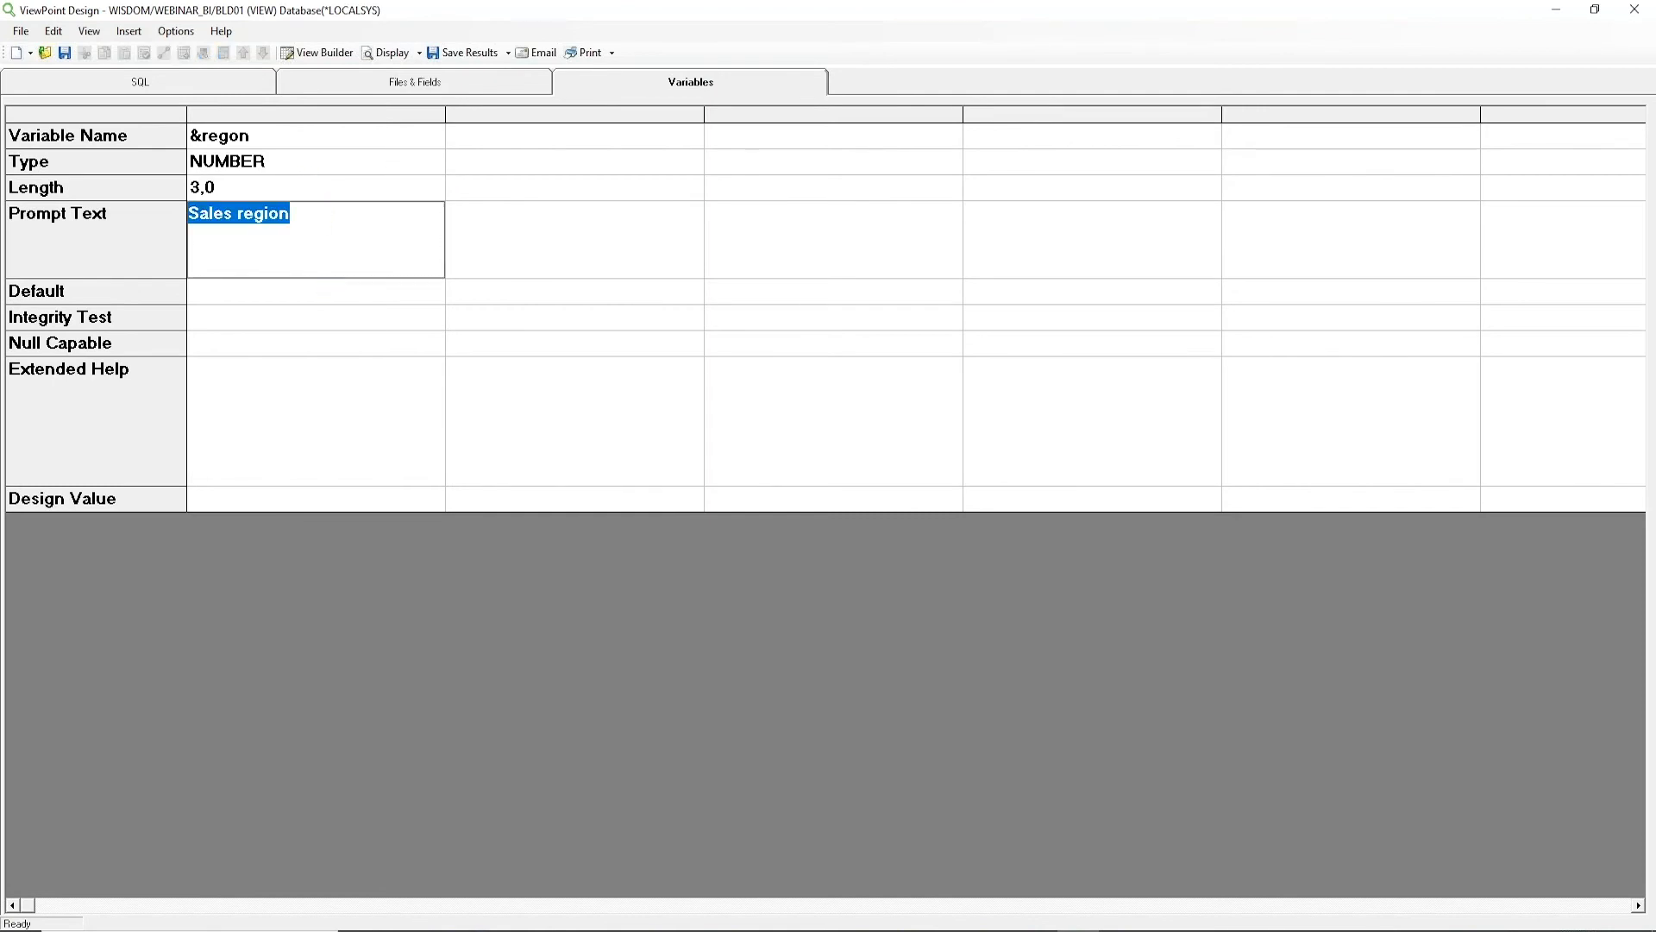
pyautogui.write('Pi')
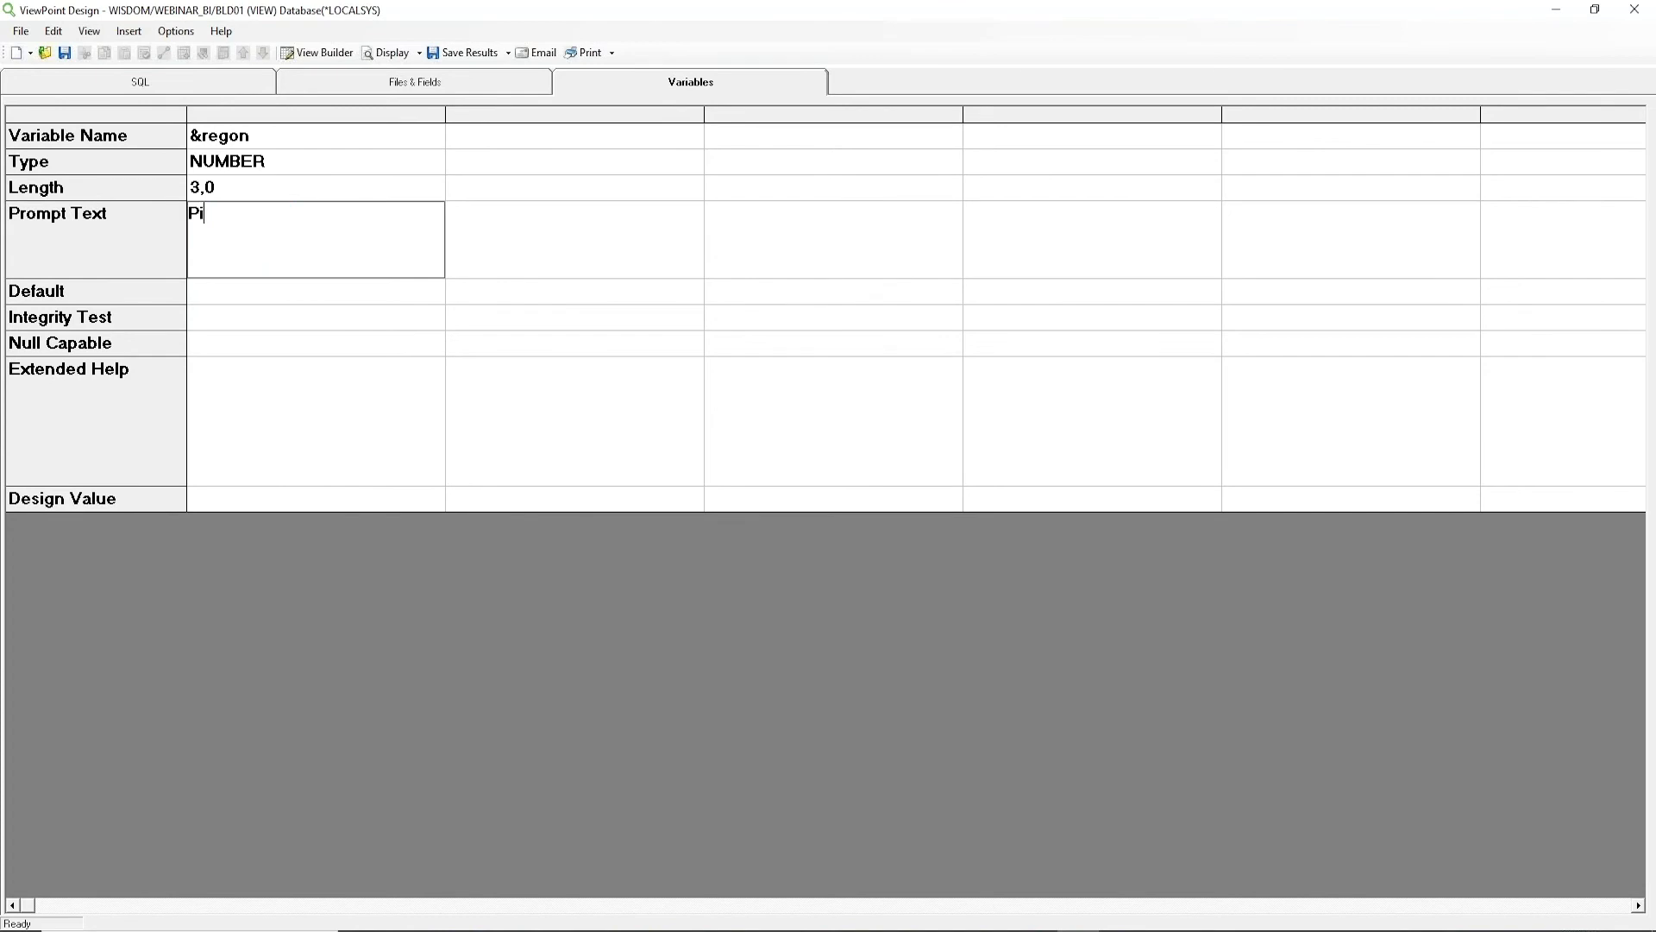
pyautogui.write('ck a sales Region:')
pyautogui.click(358, 317)
pyautogui.click(434, 319)
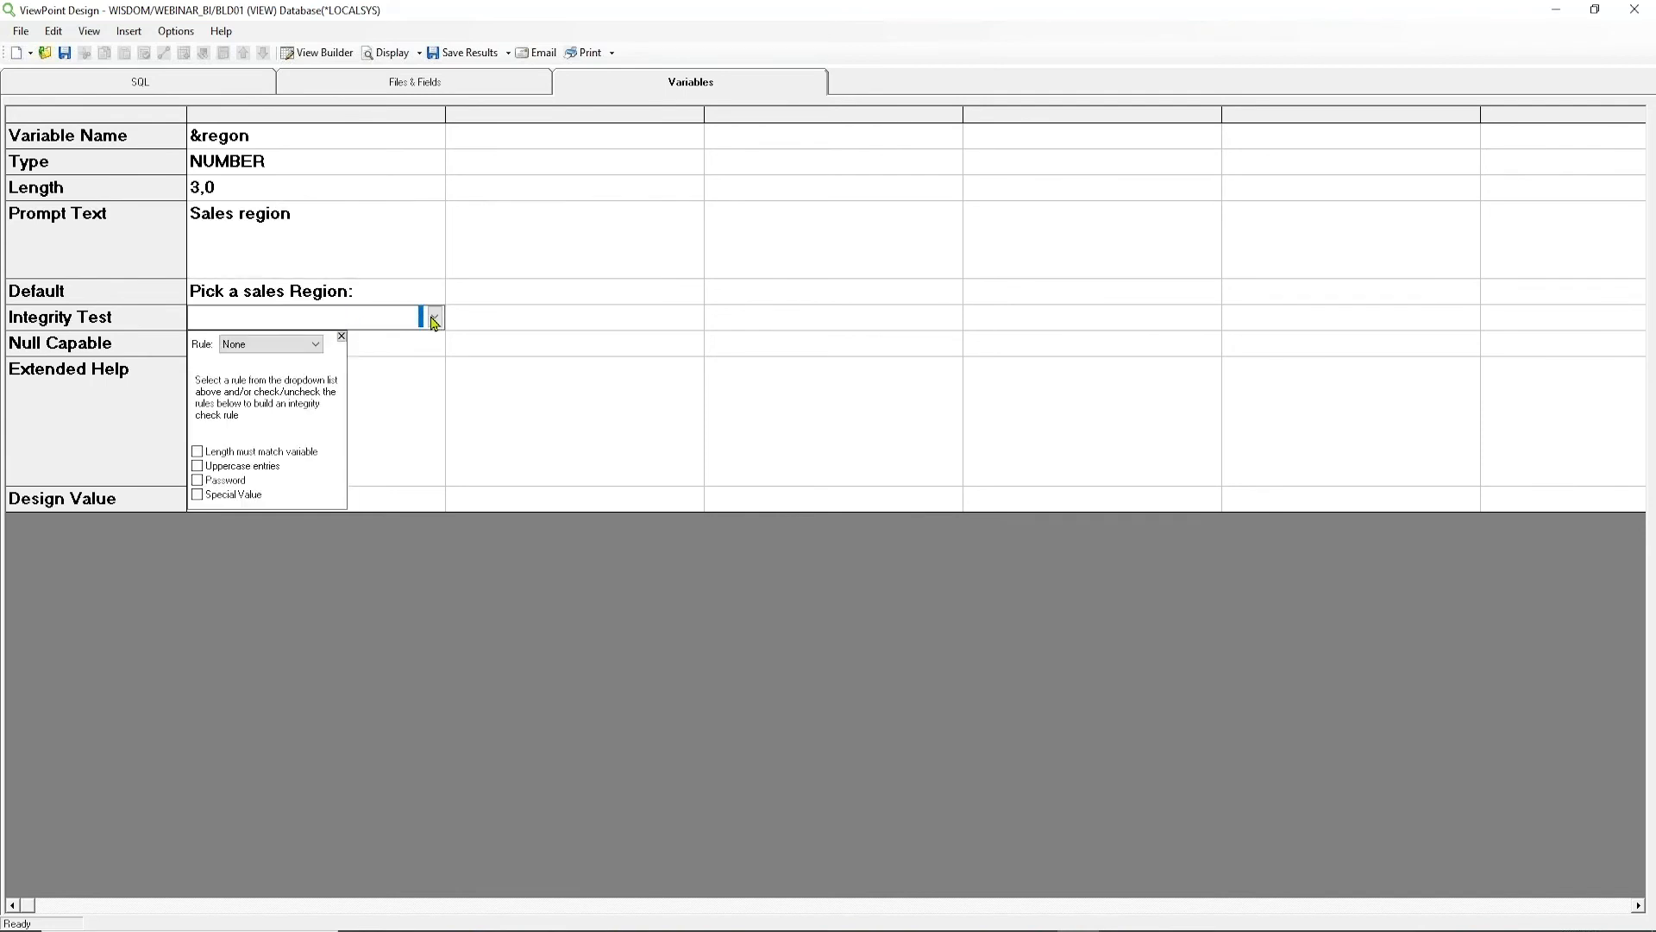
pyautogui.click(380, 301)
pyautogui.click(371, 294)
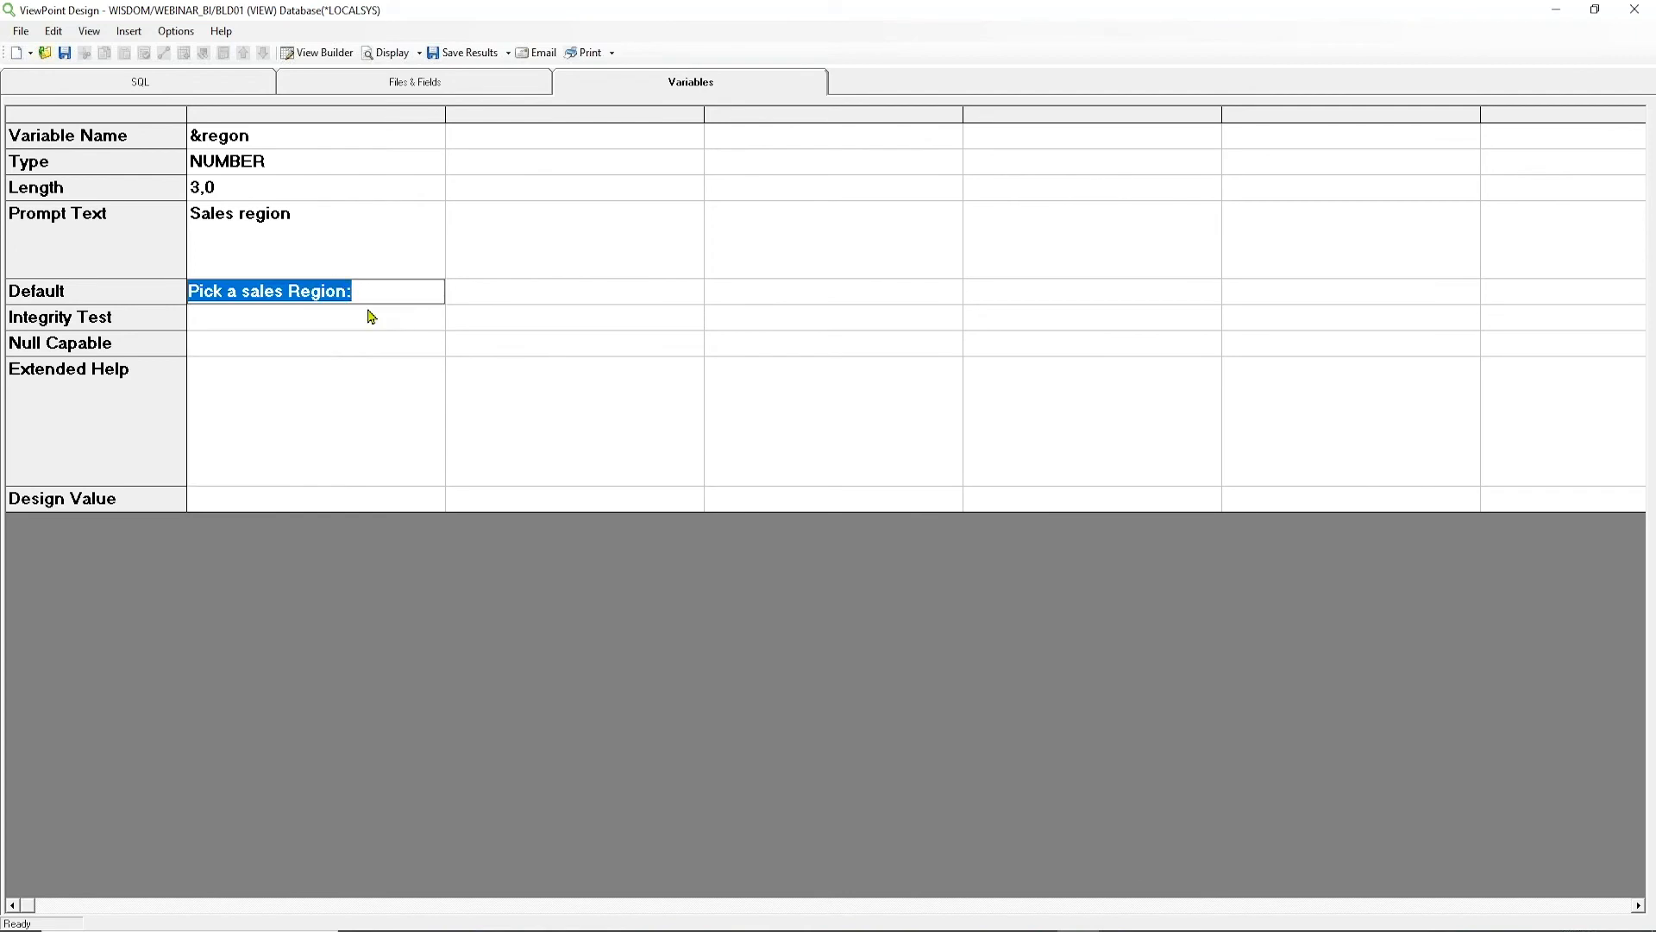
pyautogui.press('Delete')
# Change the prompt text of the &regon variable to "Pick a Sales Region:".
pyautogui.click(318, 223)
pyautogui.click(318, 218)
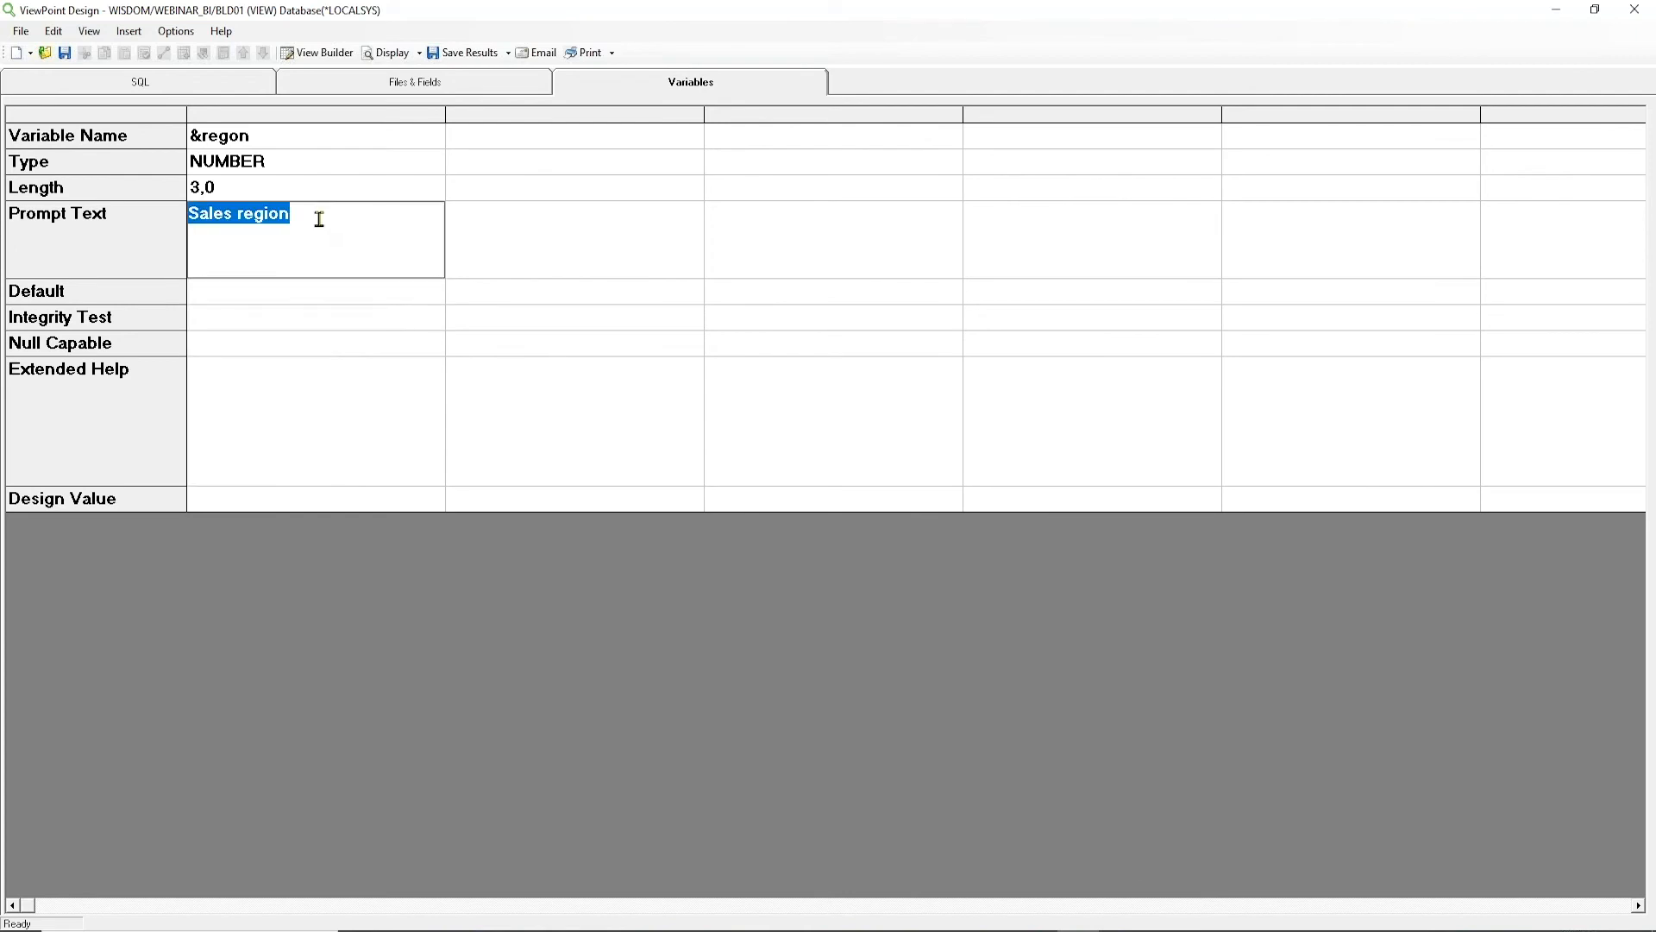
pyautogui.write('Pic')
pyautogui.write('ka')
pyautogui.write(' a')
pyautogui.write(' S')
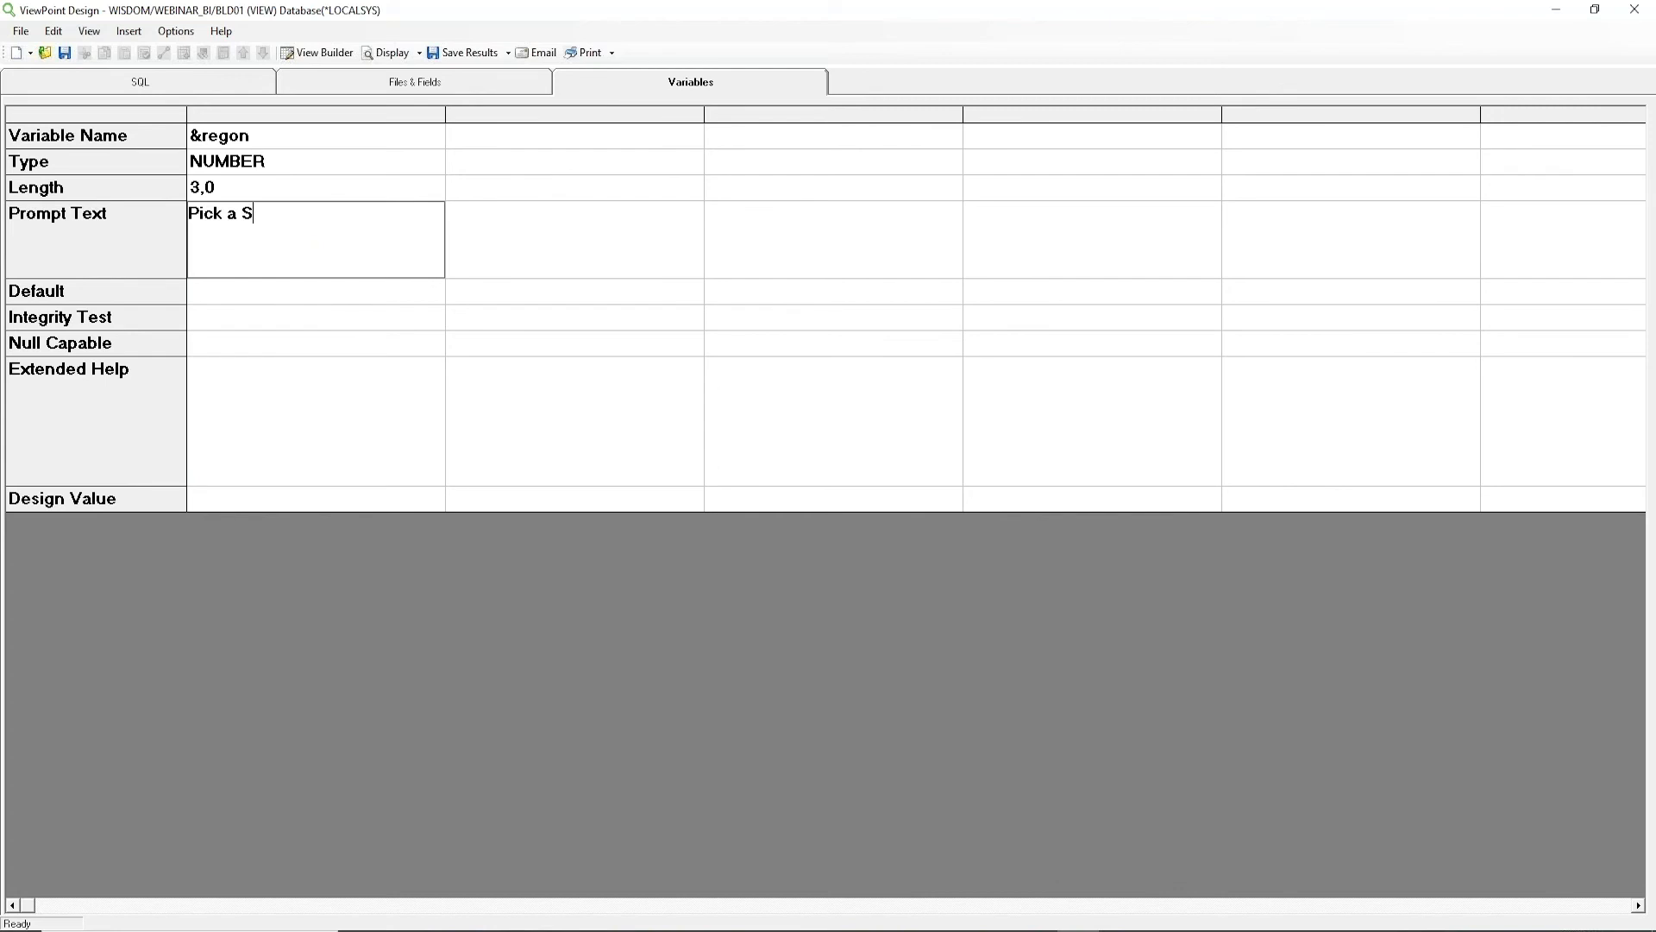
pyautogui.write('ales Region:')
pyautogui.click(356, 300)
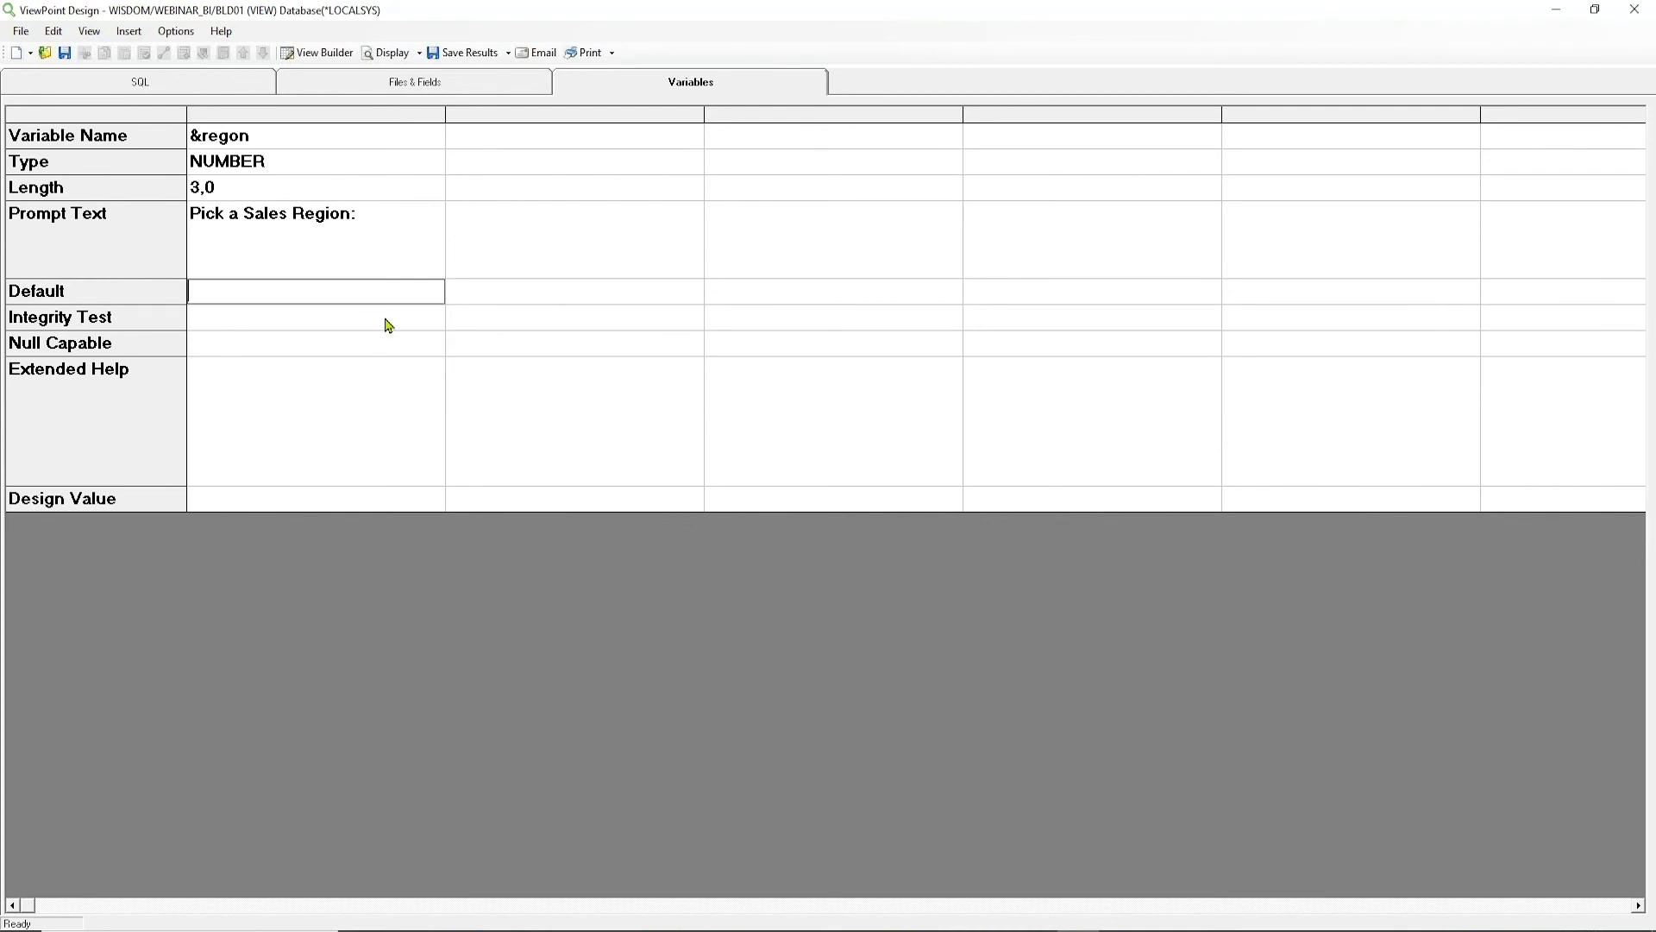
# Give the &regon variable a values-list integrity test allowing 10, 20, 30, 40 and 50.
pyautogui.click(388, 320)
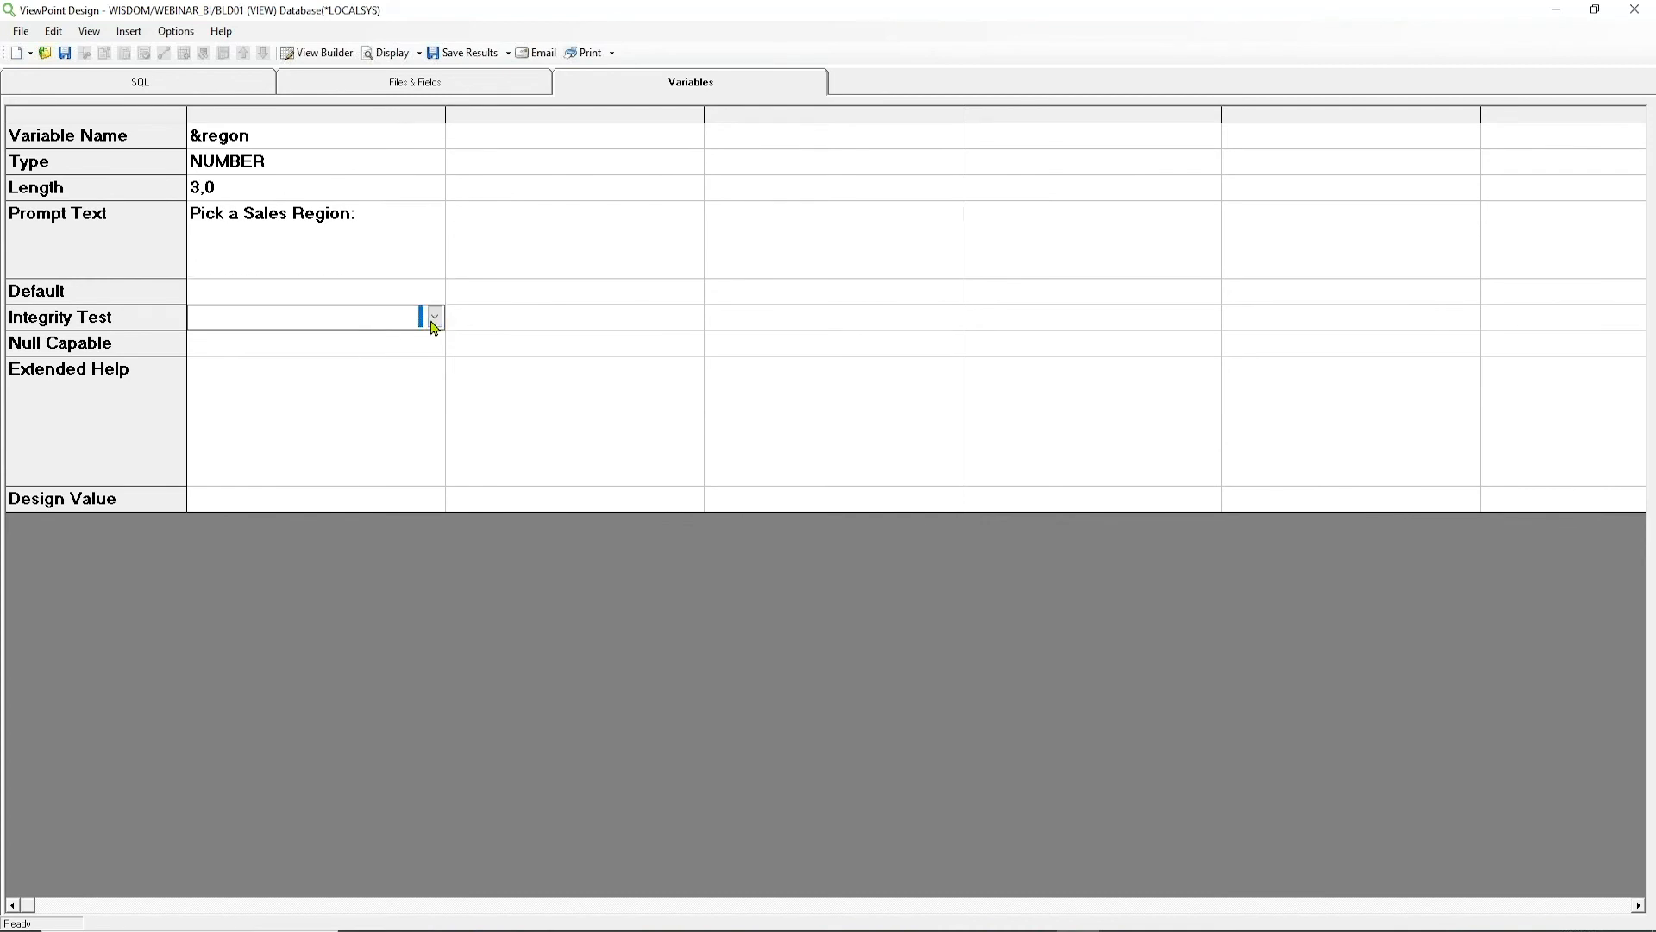
pyautogui.click(435, 318)
pyautogui.click(318, 345)
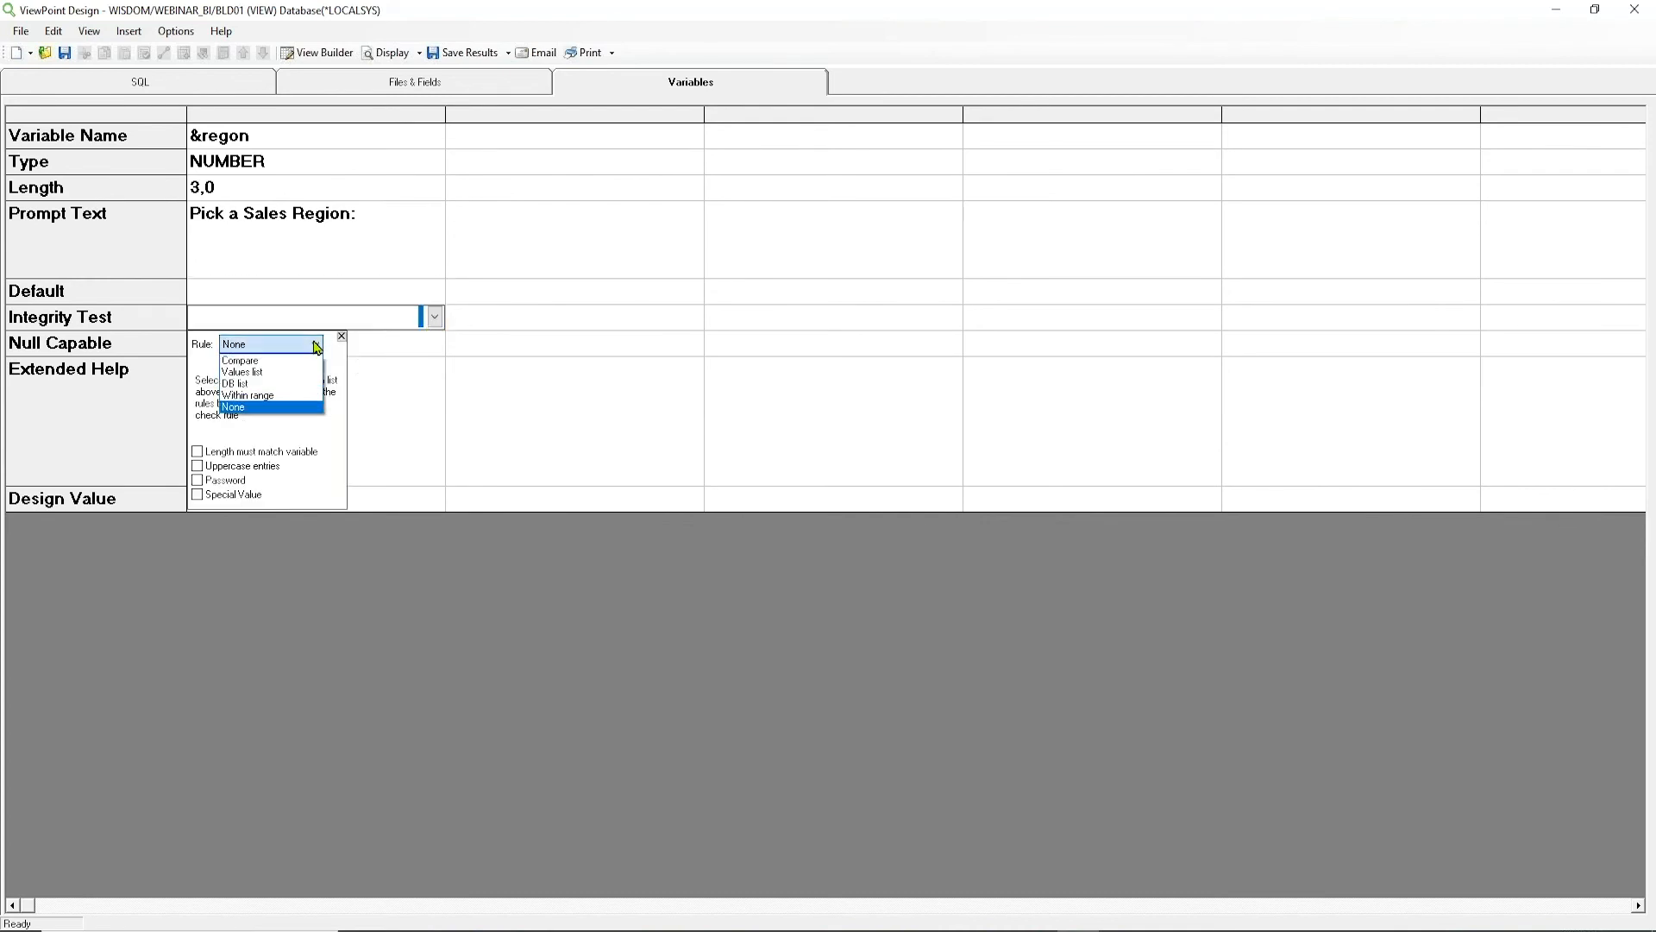
pyautogui.click(259, 372)
pyautogui.write('10 ')
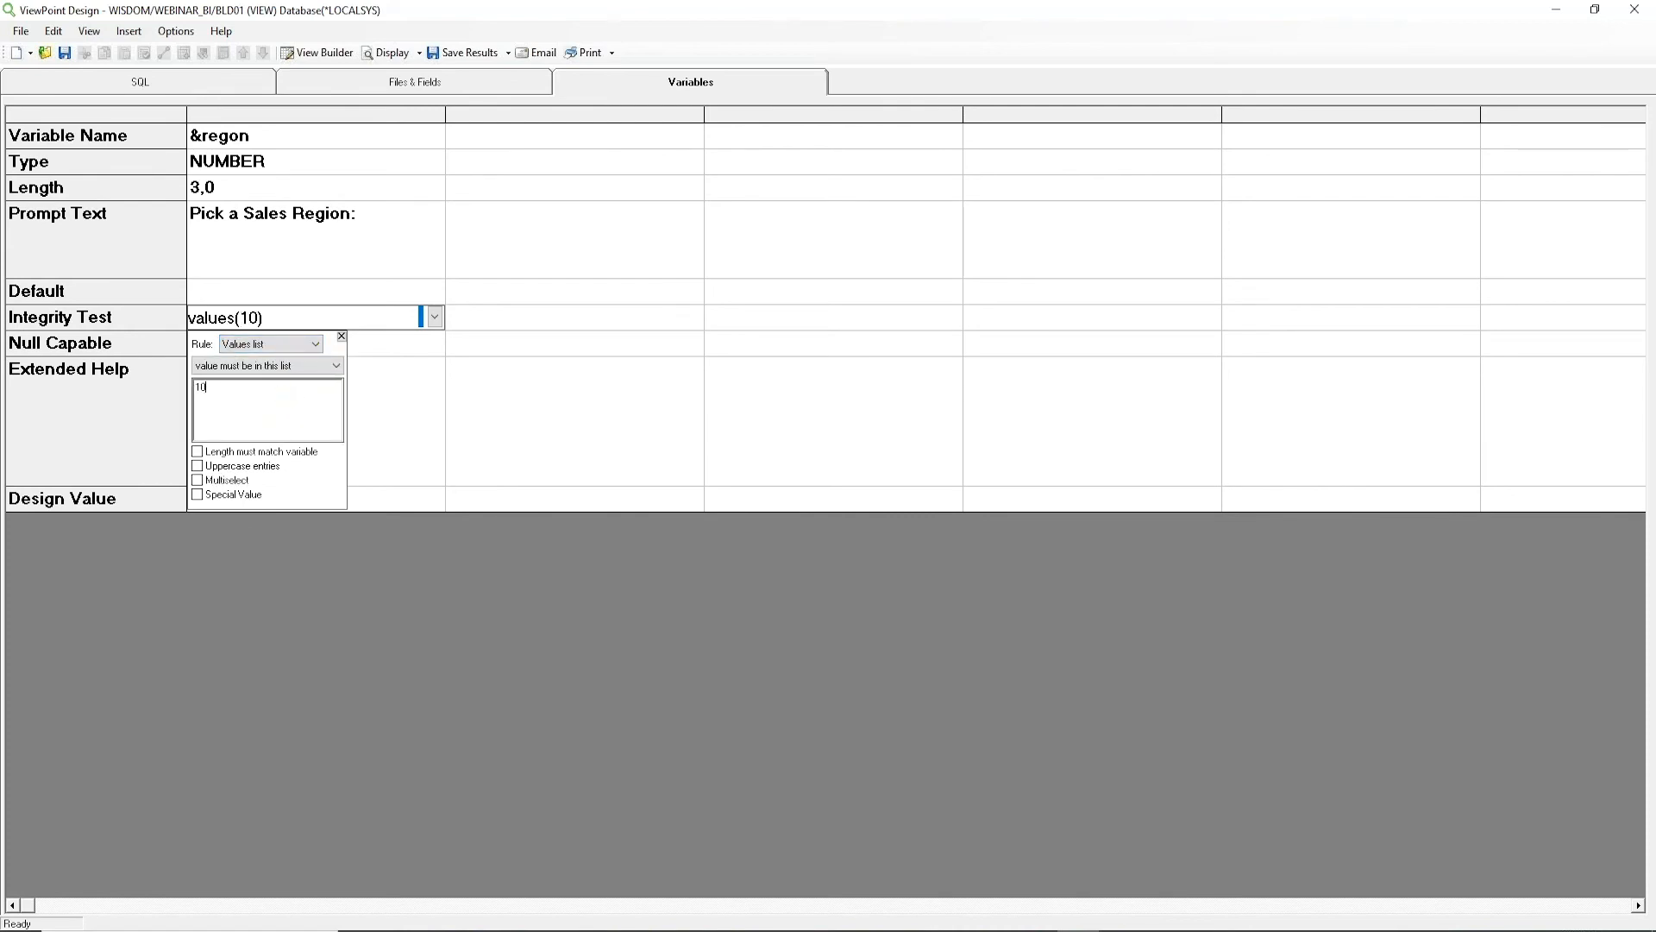
pyautogui.write('20')
pyautogui.press('Return')
pyautogui.write('30')
pyautogui.press('Return')
pyautogui.write('40 ')
pyautogui.write('50')
pyautogui.click(420, 400)
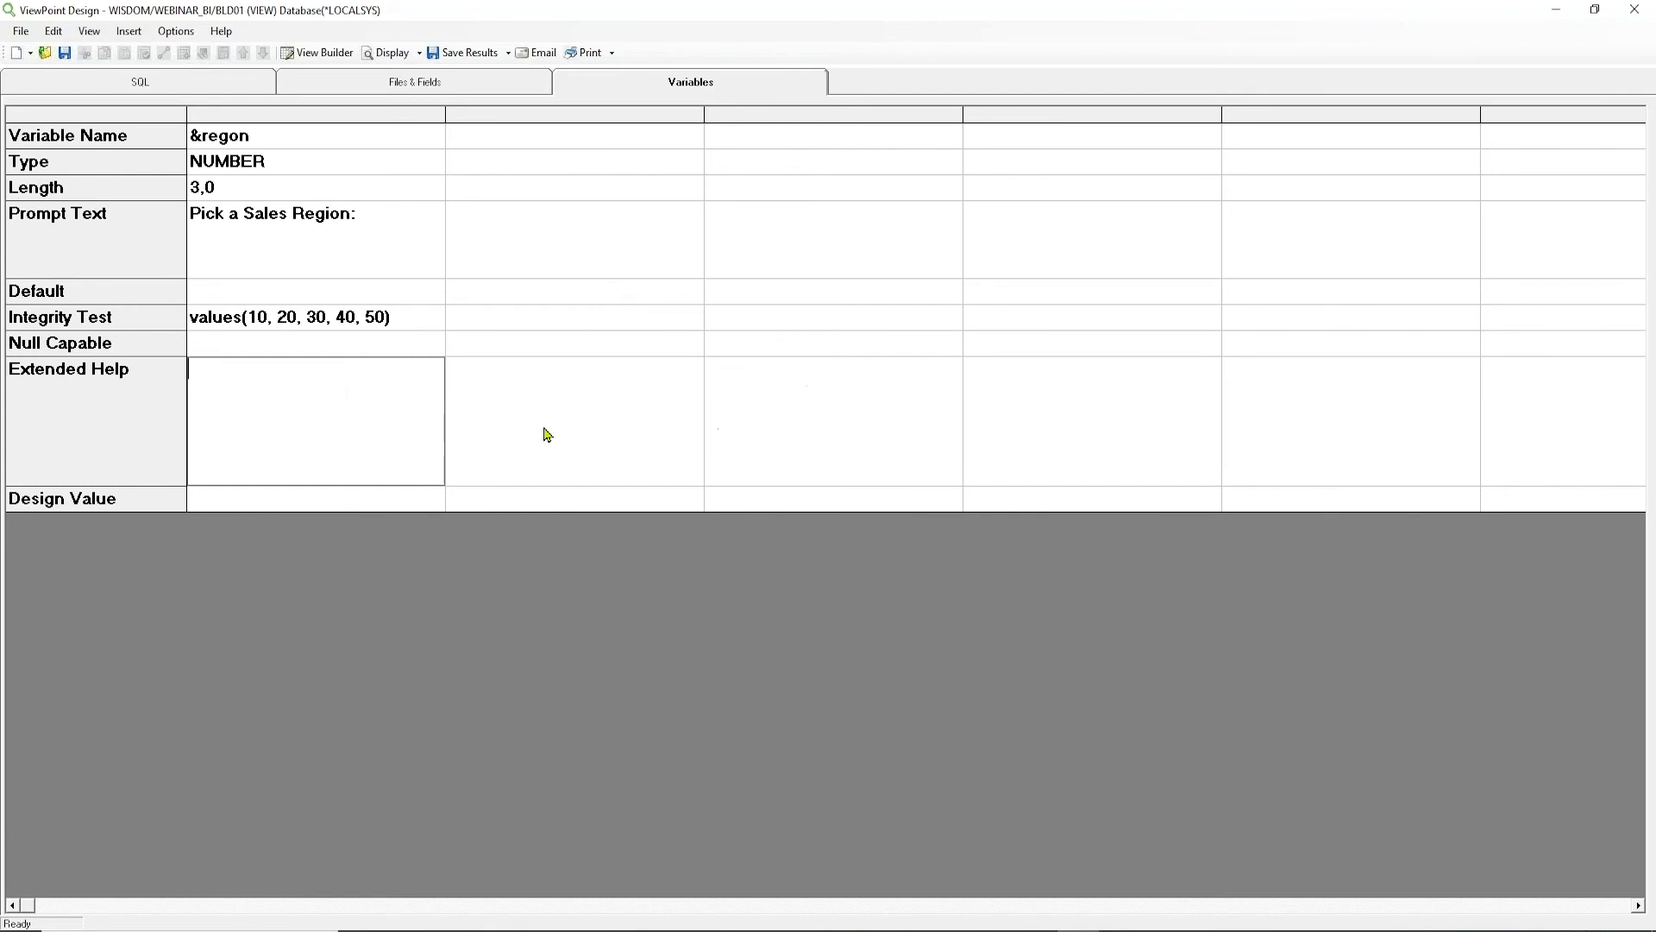
# Set the &regon variable's null capability to Yes.
pyautogui.click(389, 348)
pyautogui.click(391, 354)
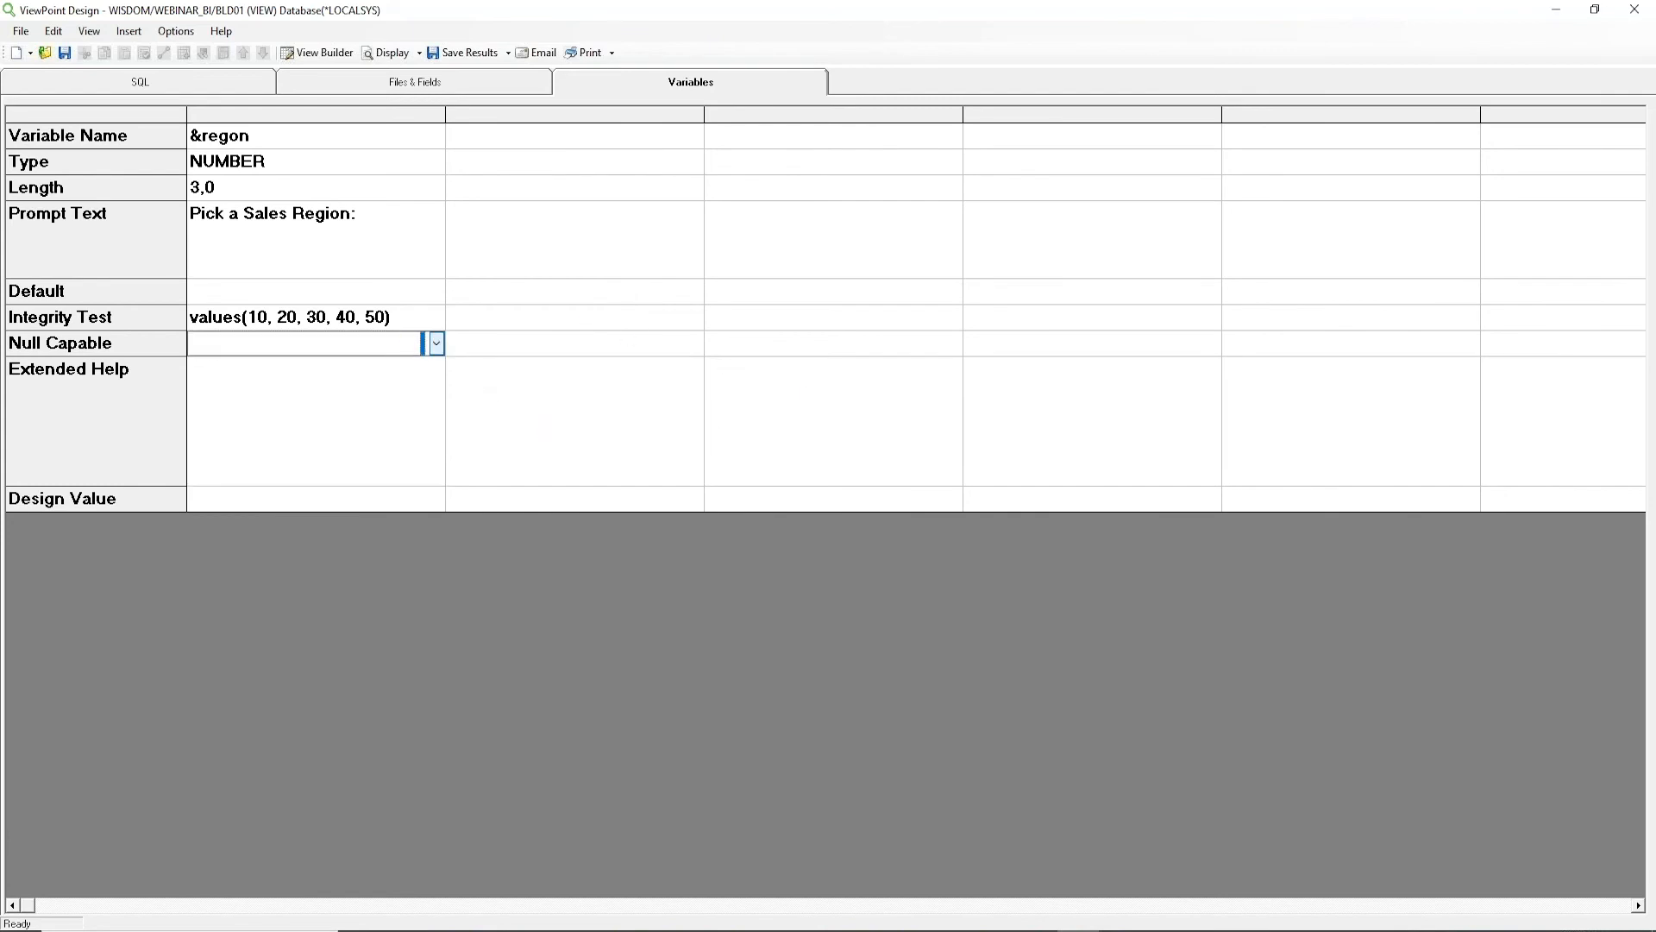
pyautogui.click(435, 344)
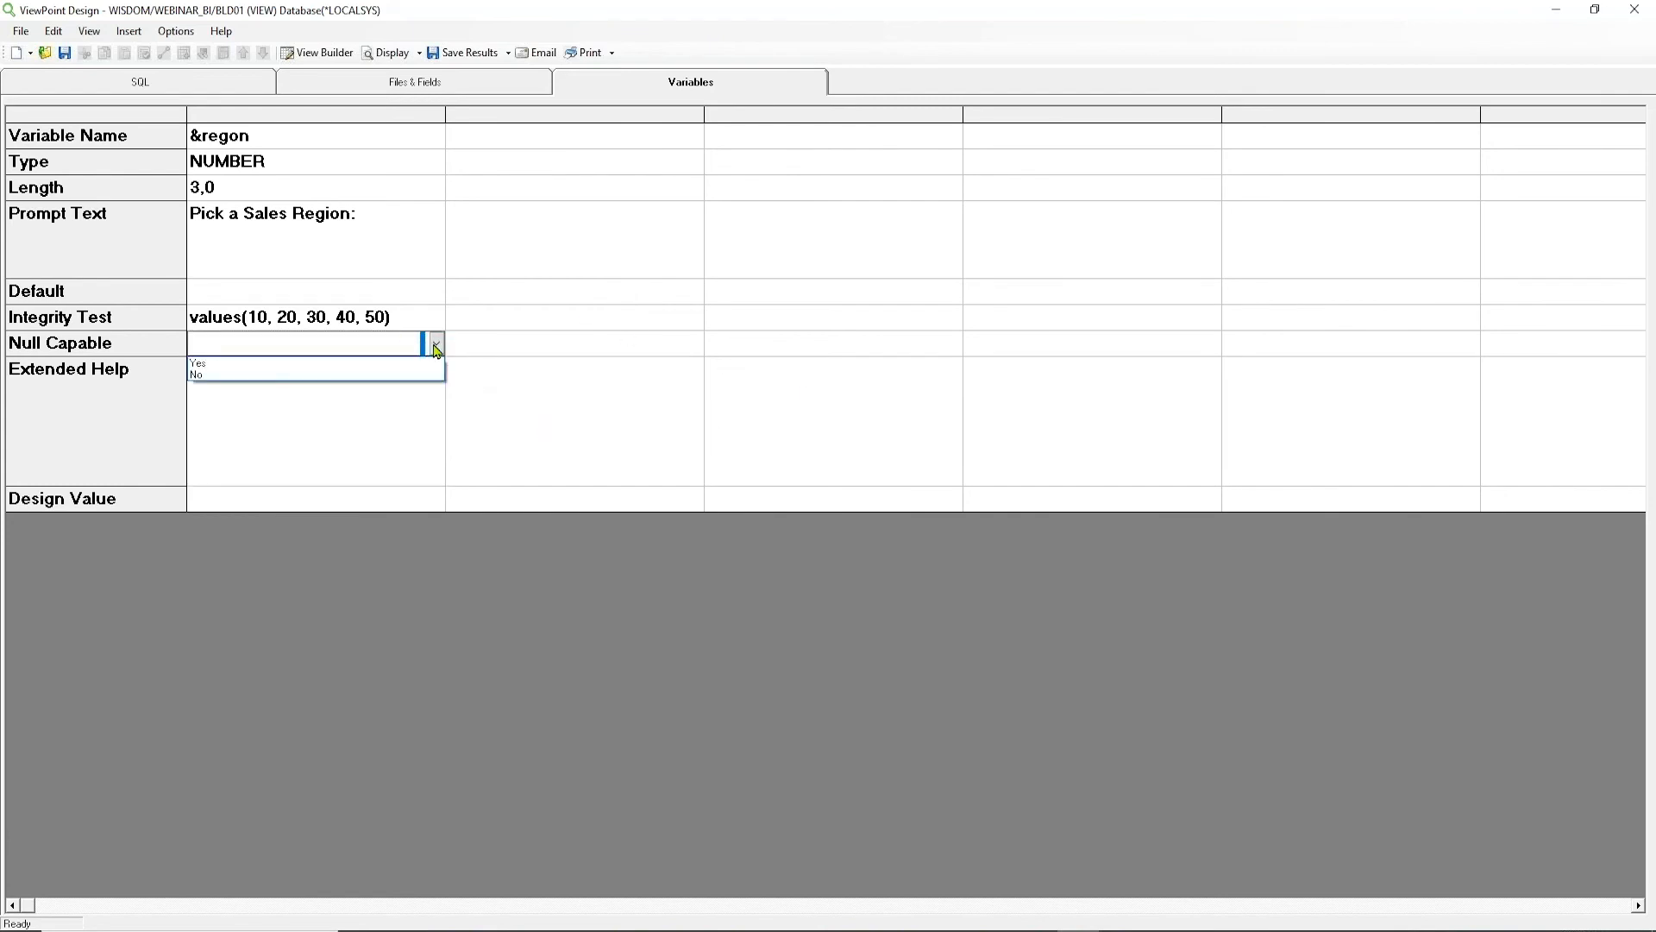
pyautogui.click(277, 364)
pyautogui.click(664, 327)
pyautogui.click(662, 326)
# Display the view's results for sales region 40, look through the rows and close the results window.
pyautogui.click(422, 86)
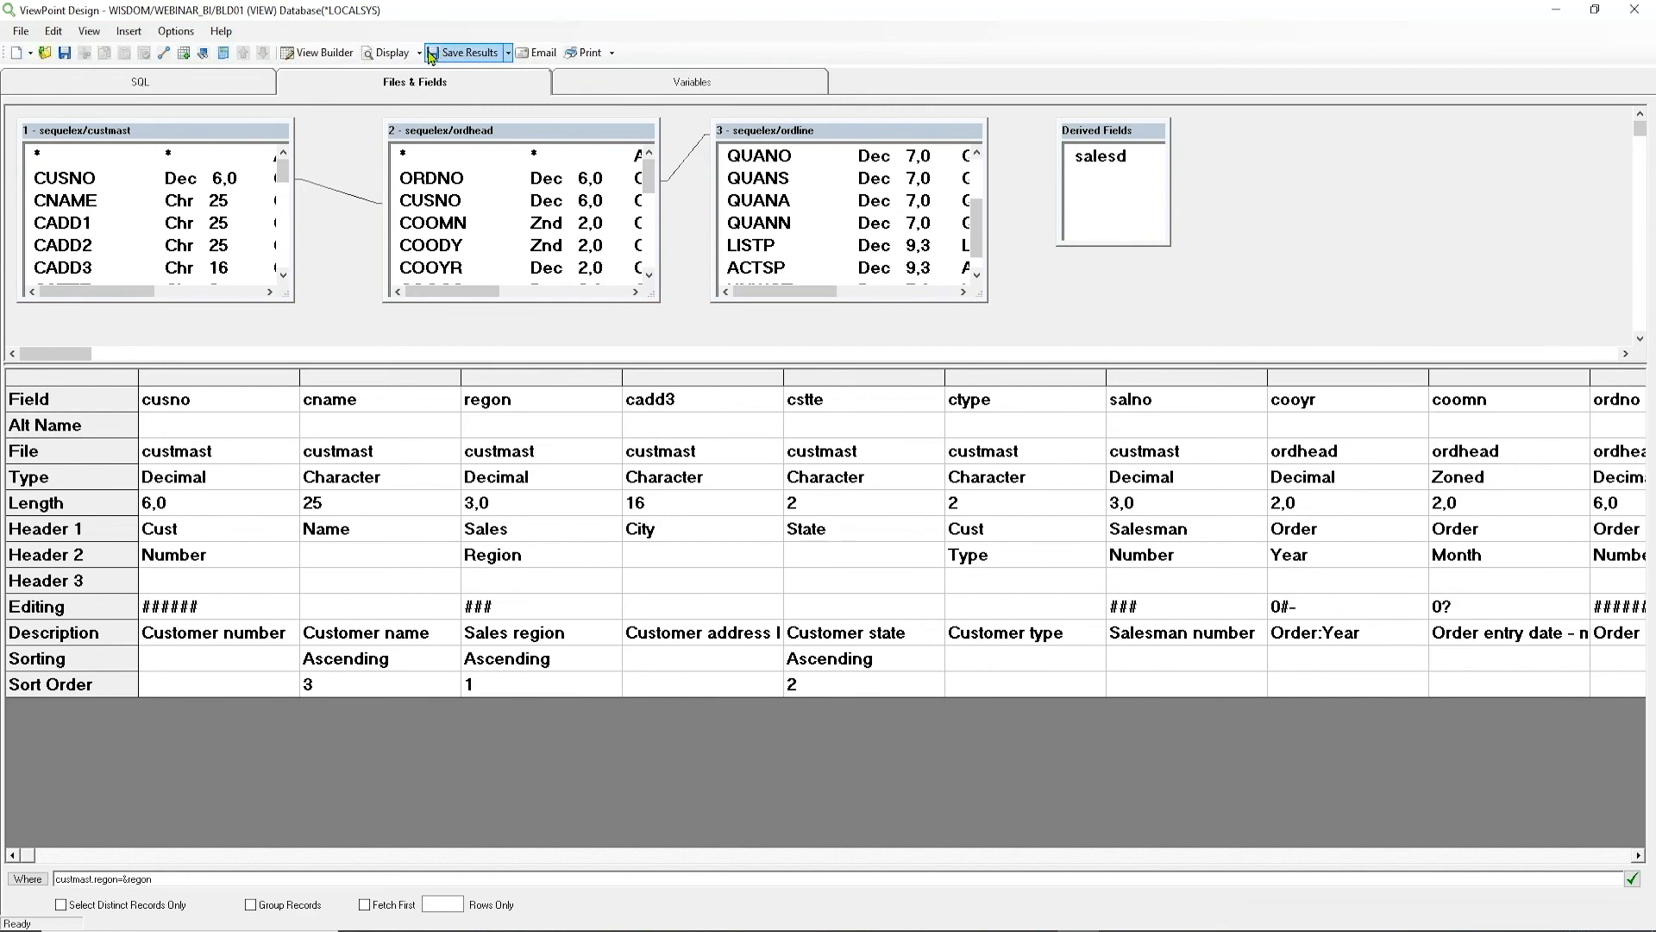
pyautogui.click(380, 60)
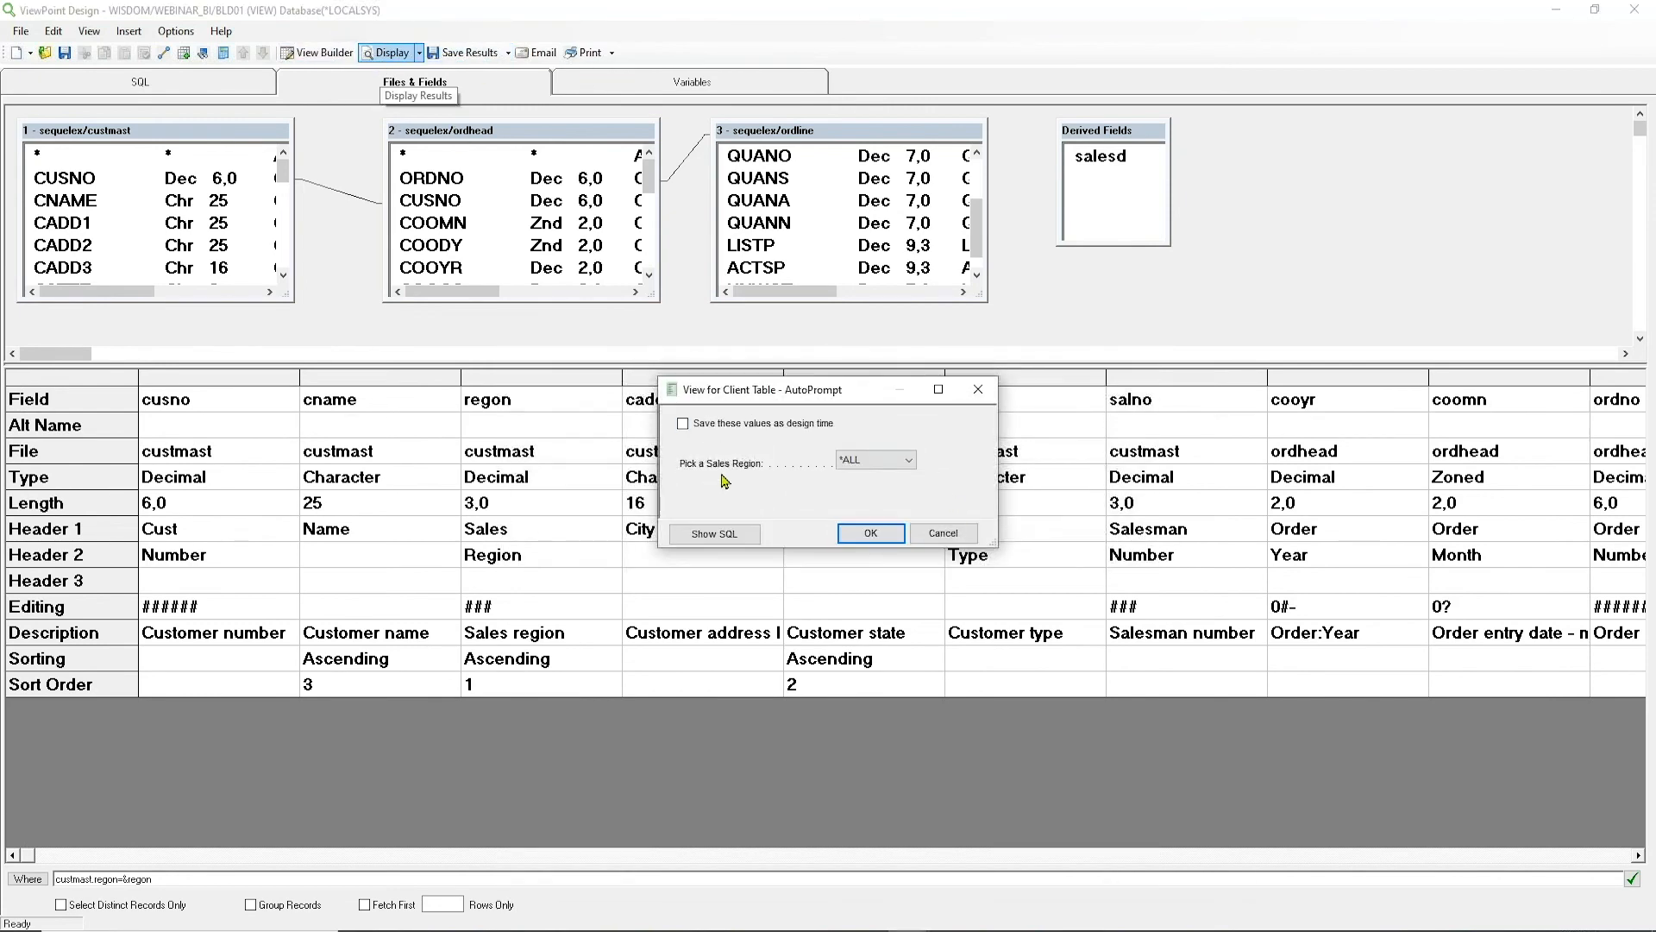
pyautogui.click(908, 462)
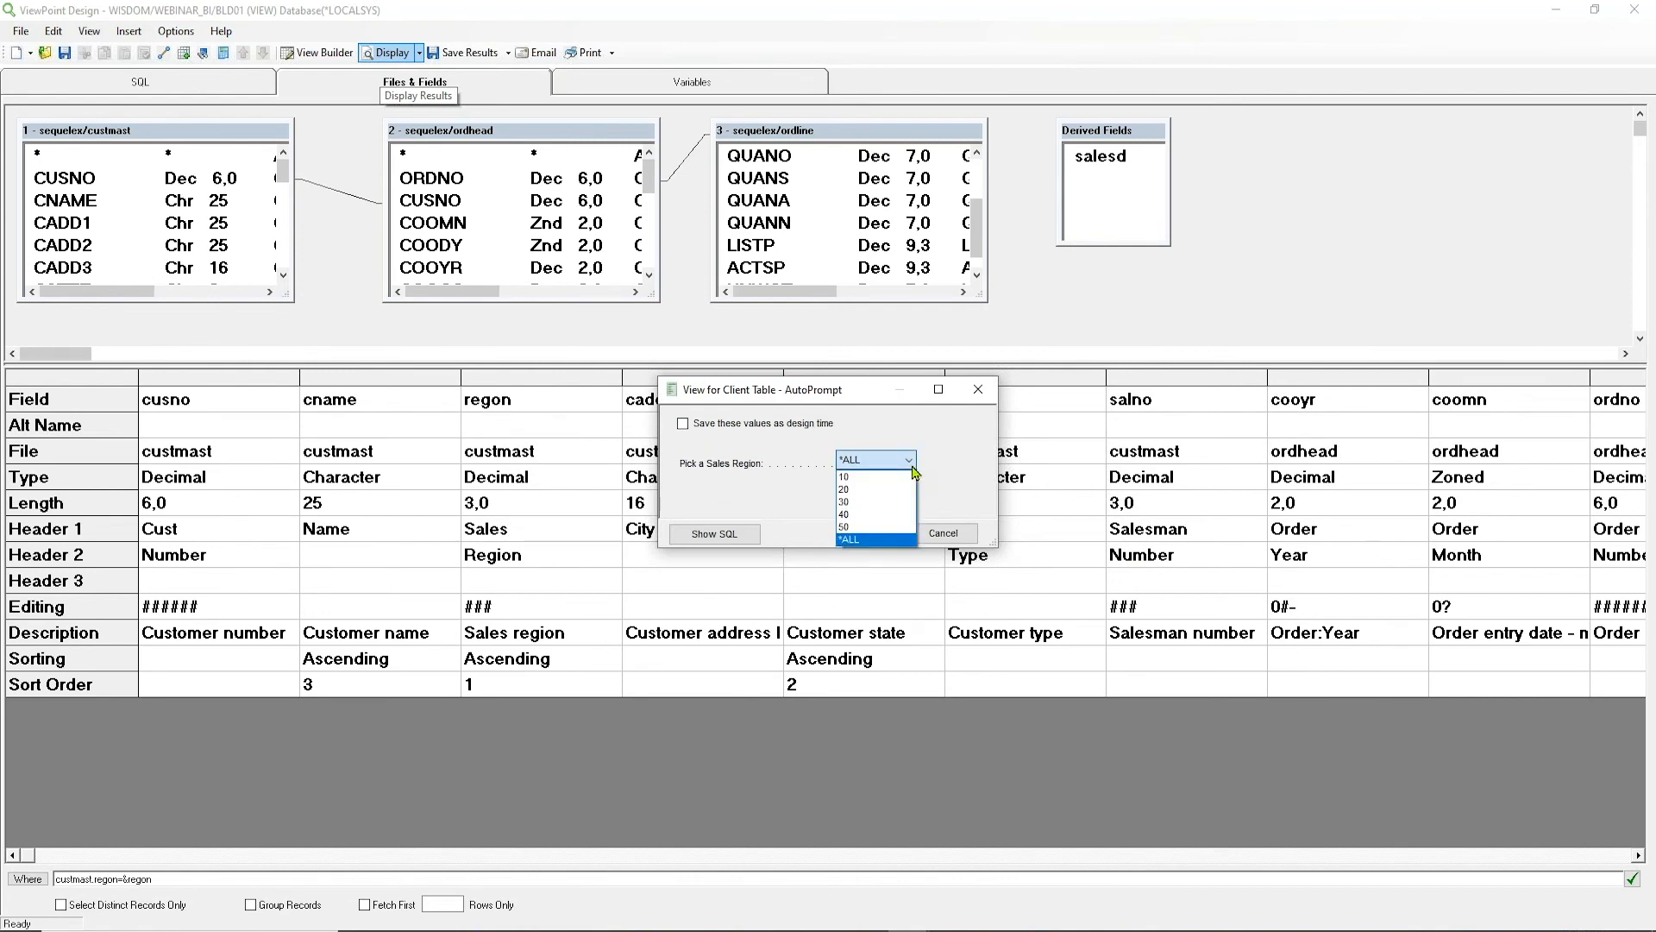
pyautogui.click(847, 516)
pyautogui.click(861, 532)
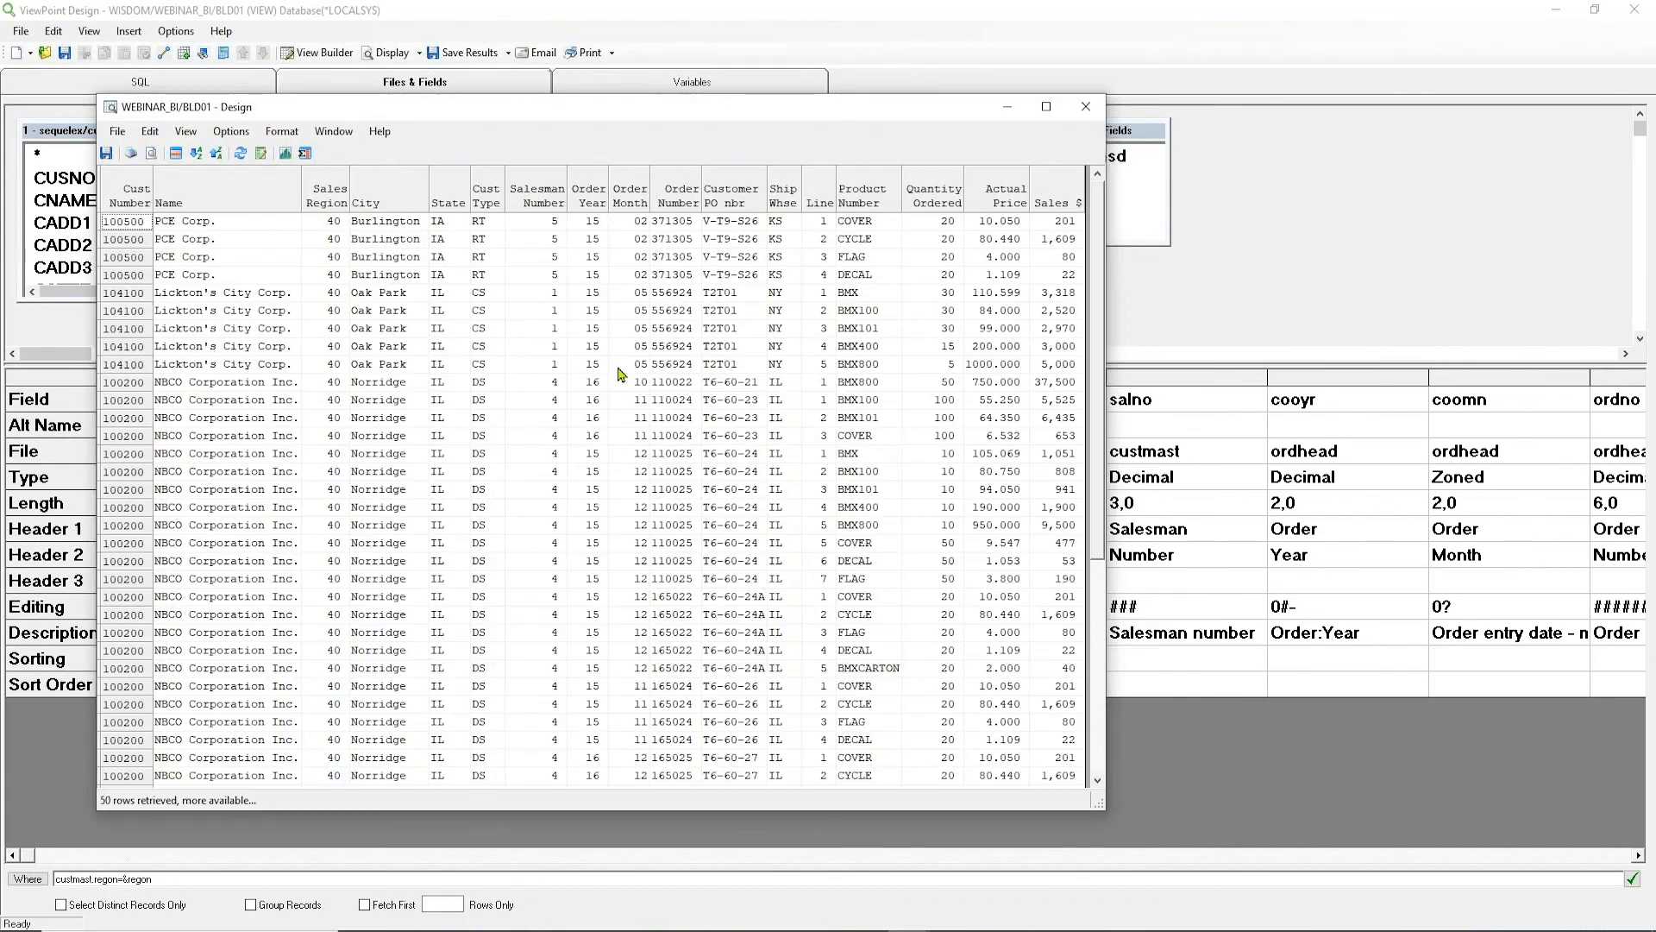
pyautogui.scroll(-3, 337, 302)
pyautogui.scroll(-2, 336, 304)
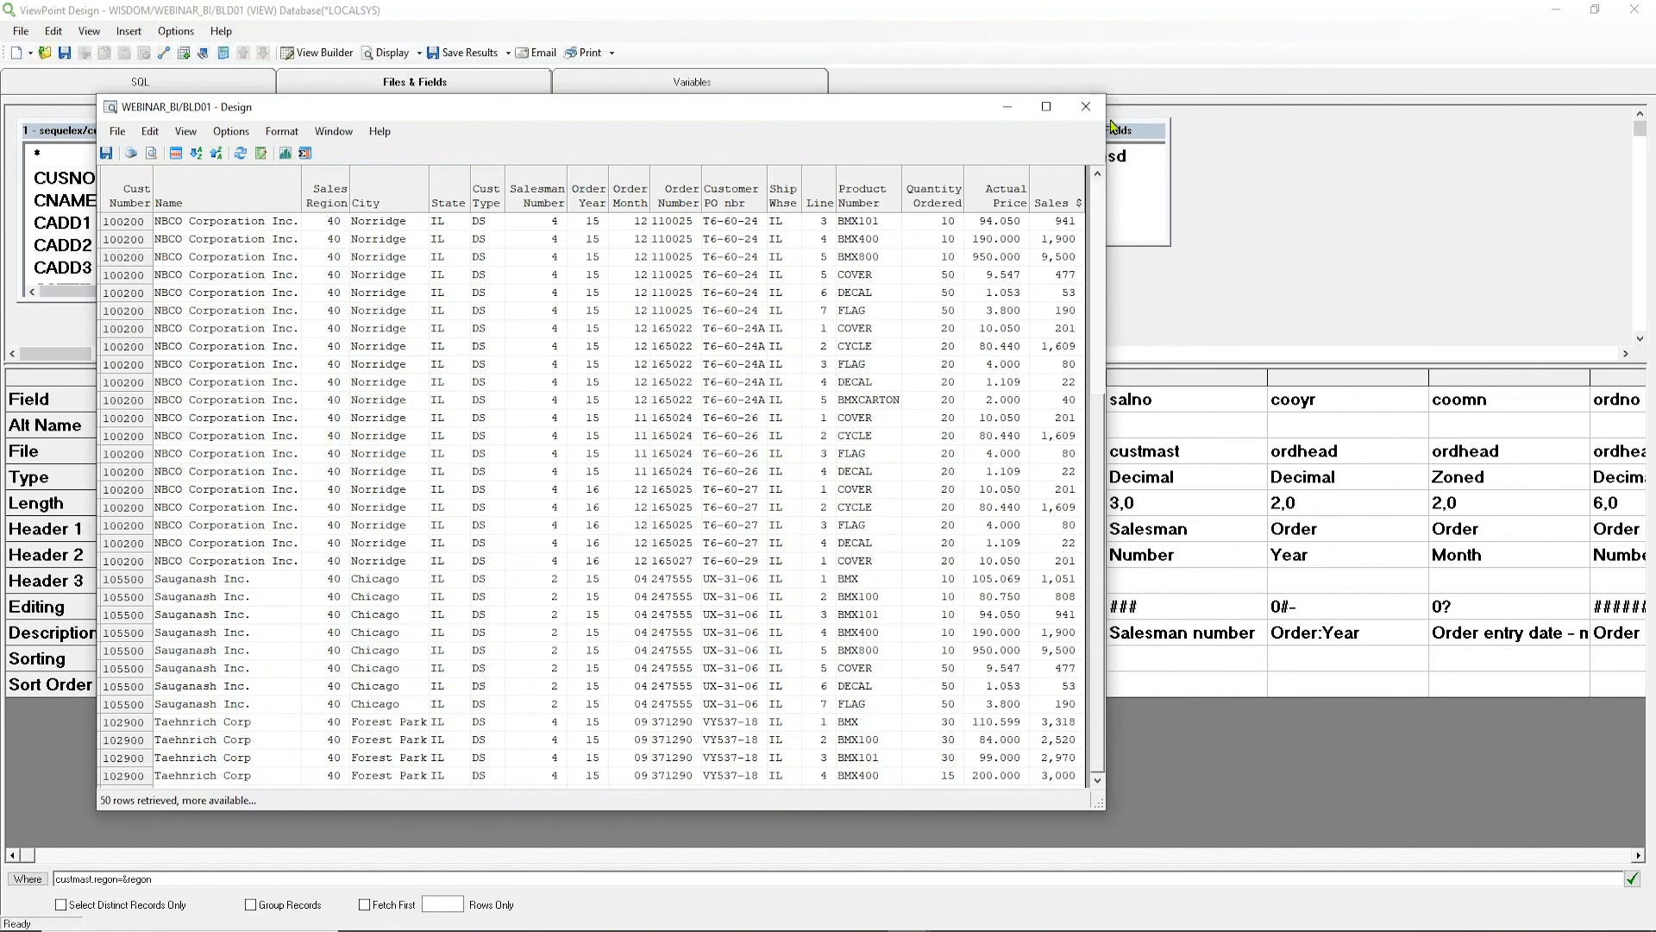
pyautogui.click(1086, 106)
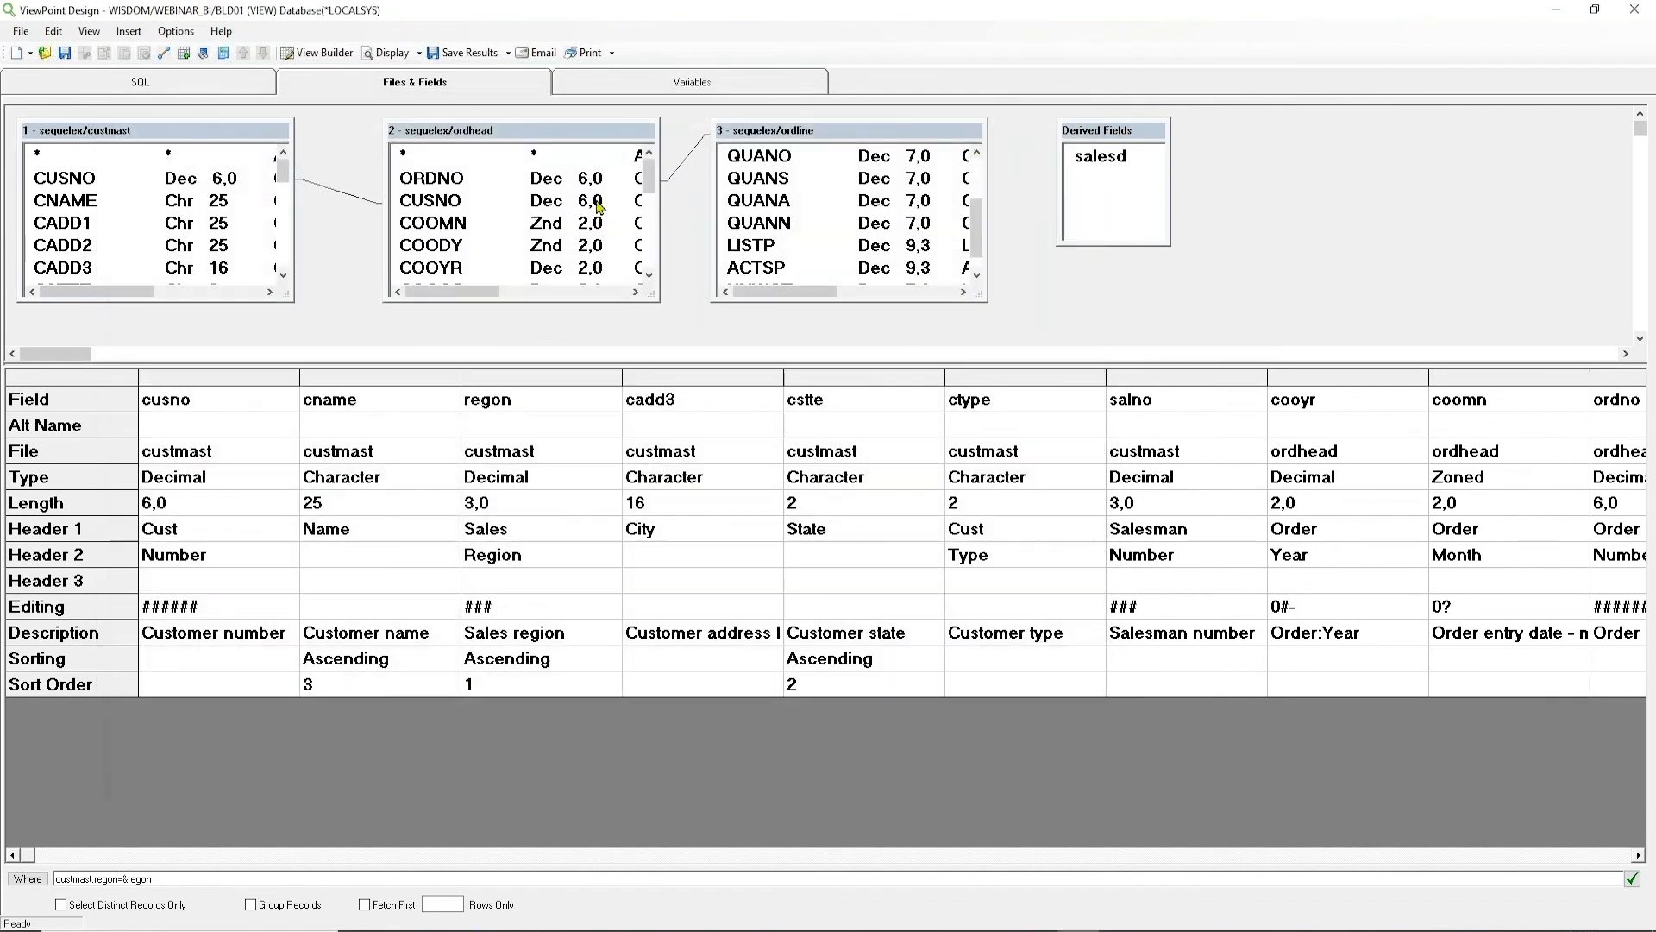
# Show the view's SQL statement and save the view as BLD01 in the WEBINAR_BI library, replacing the existing version.
pyautogui.click(232, 82)
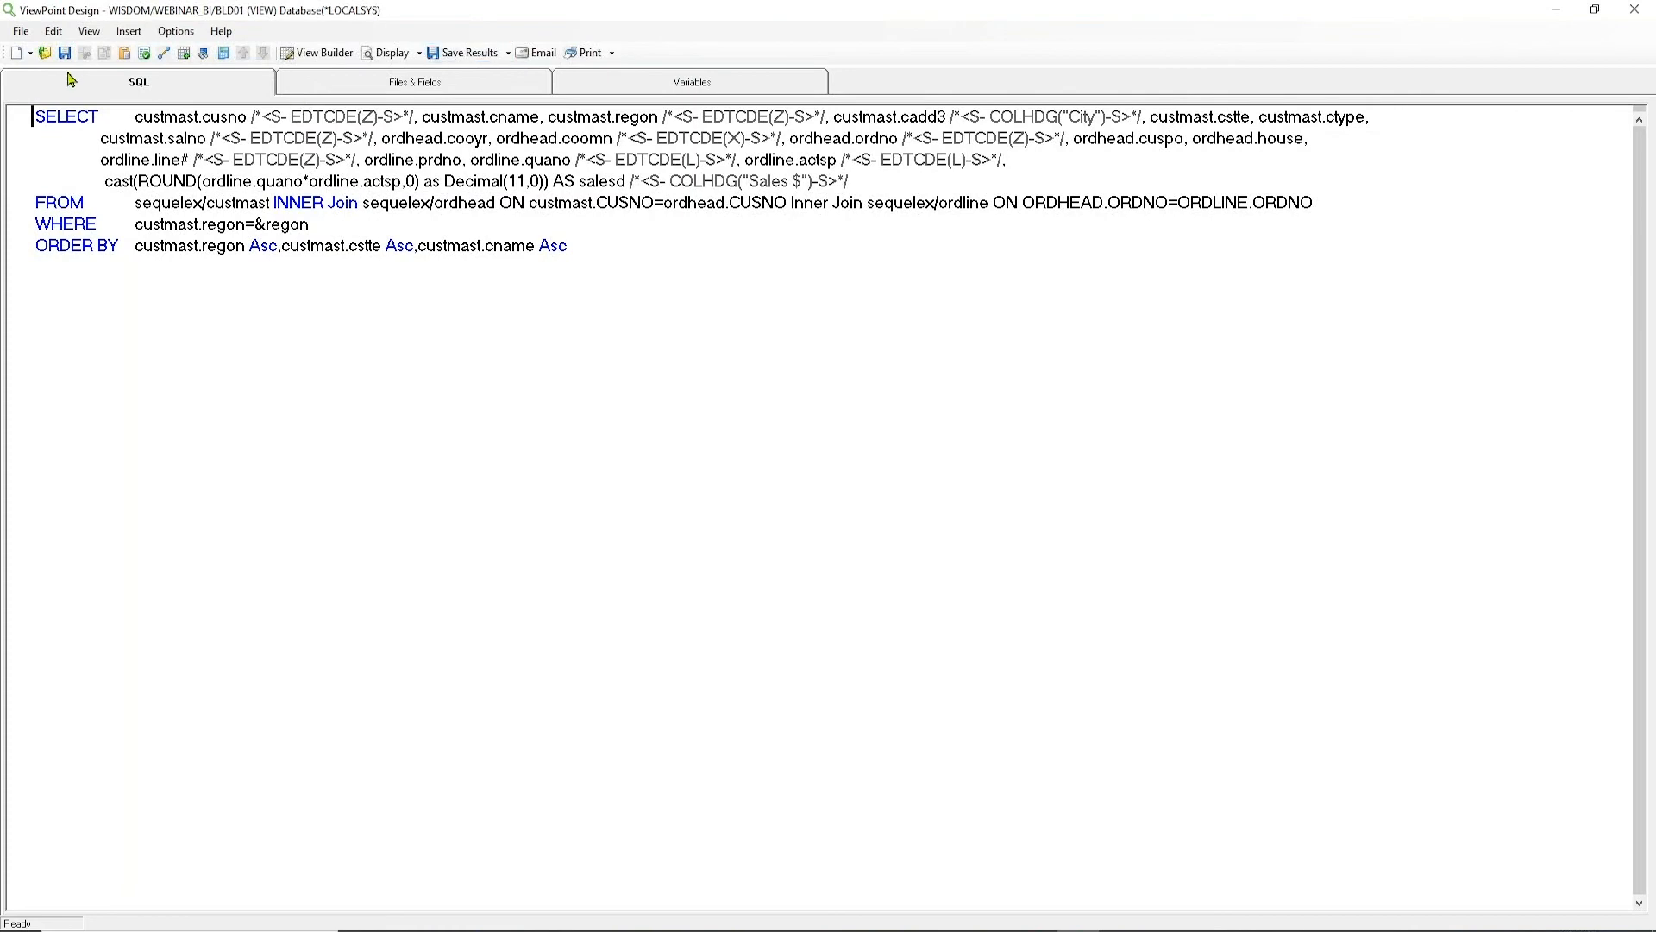
pyautogui.click(21, 31)
pyautogui.click(43, 111)
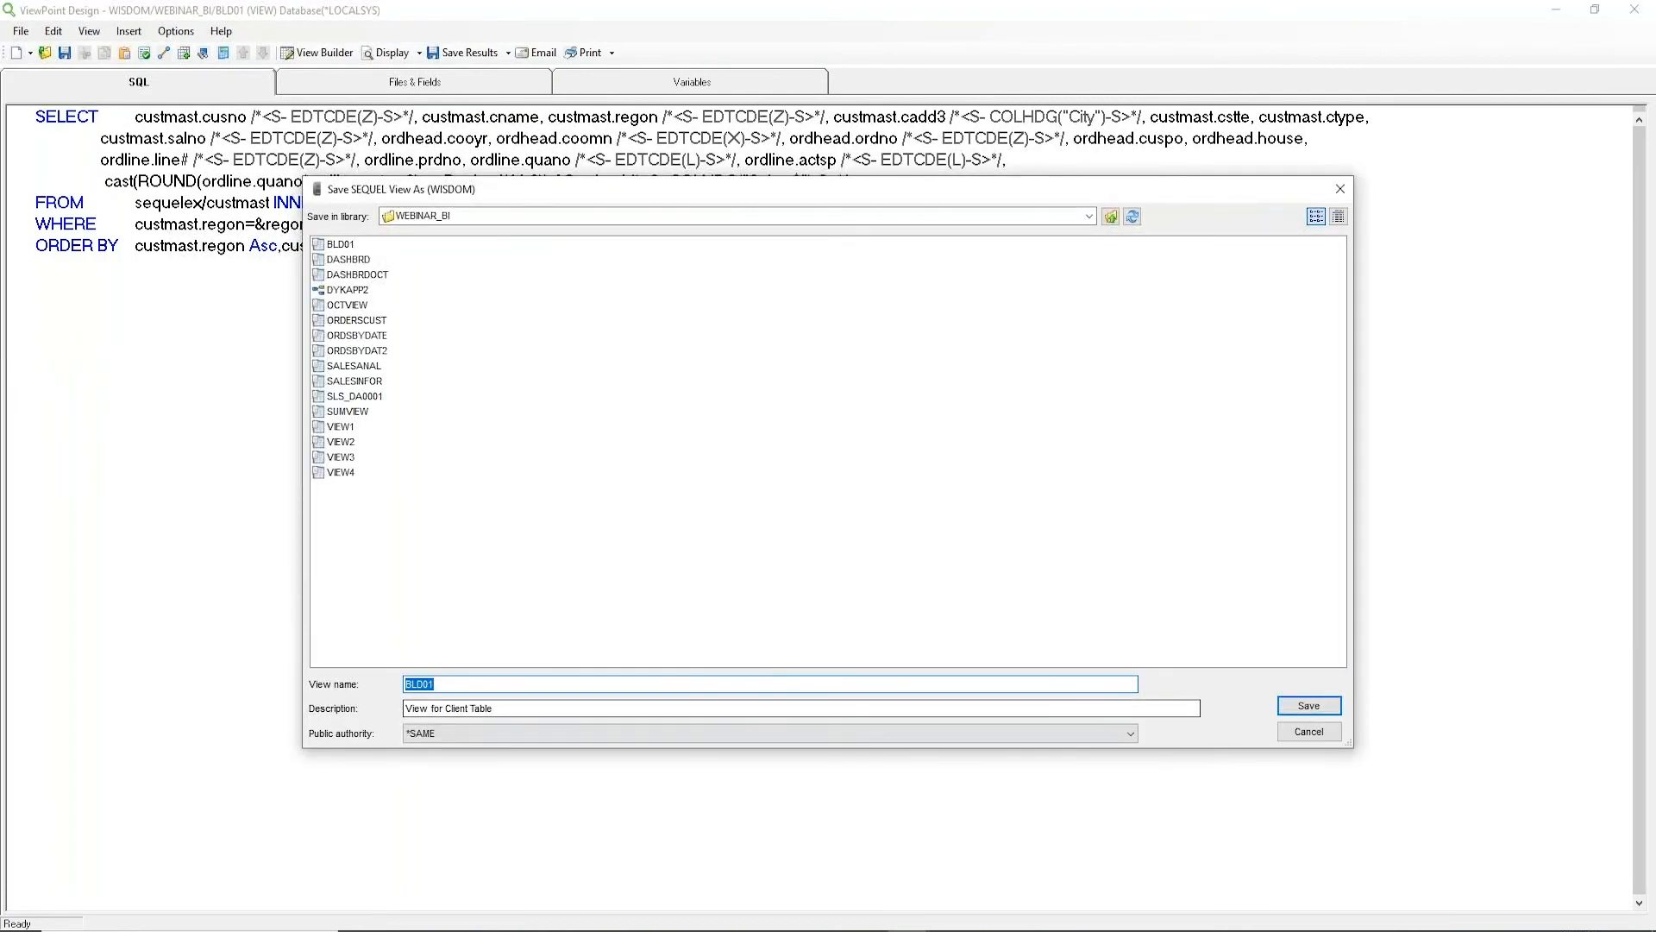
pyautogui.click(1333, 716)
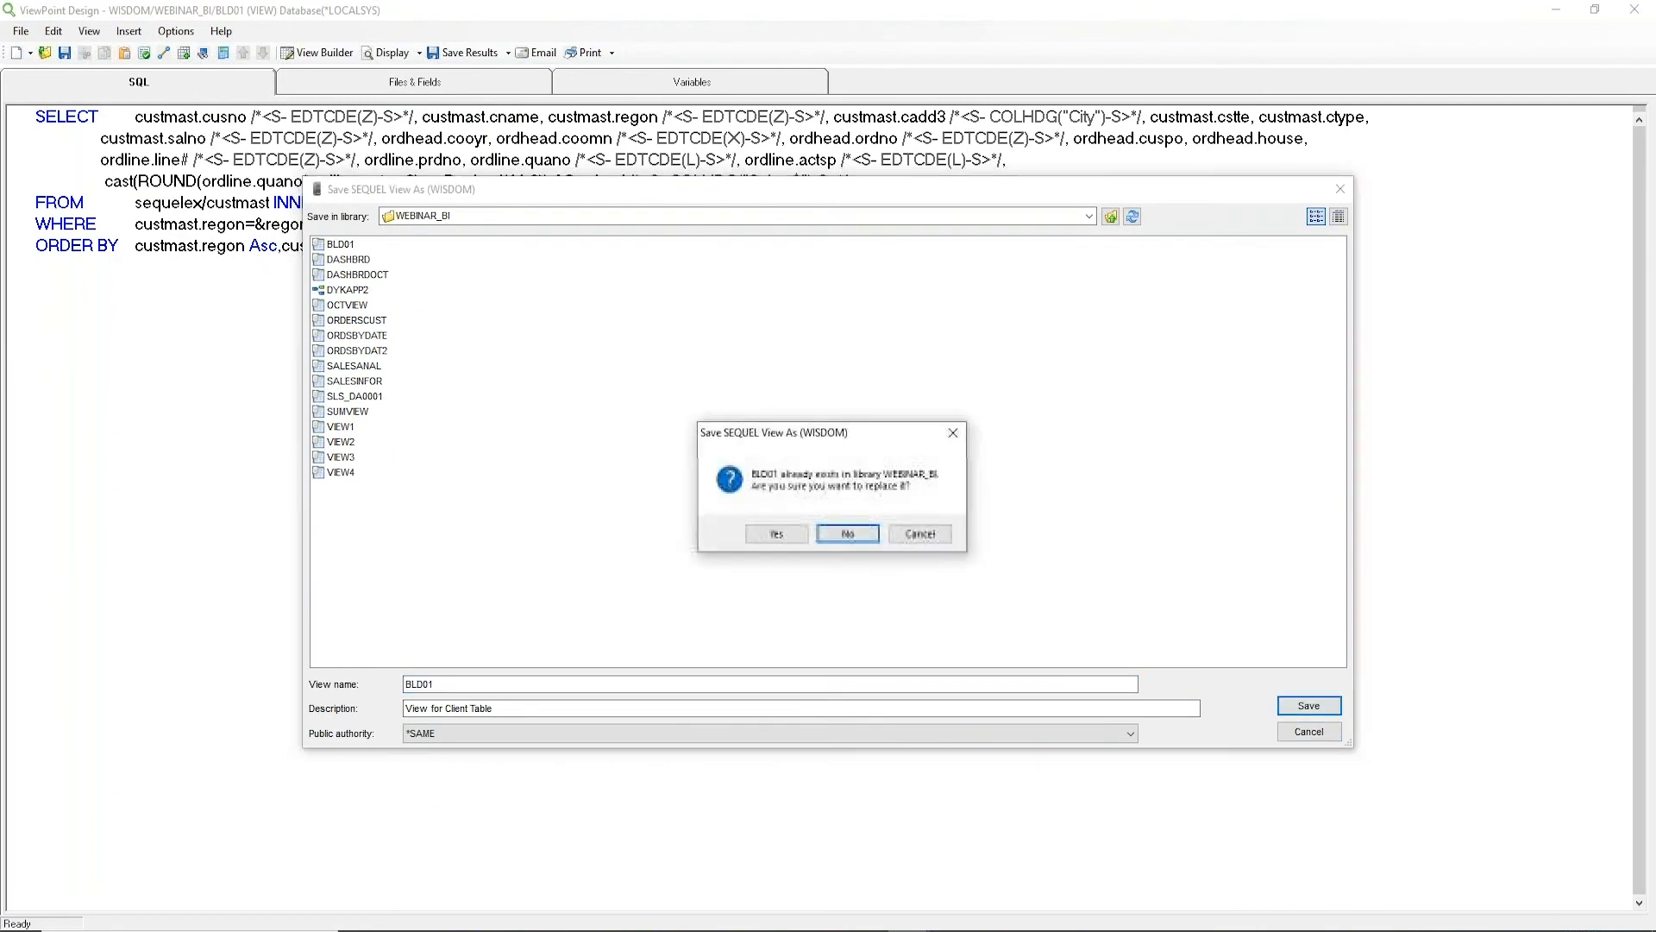
pyautogui.click(776, 533)
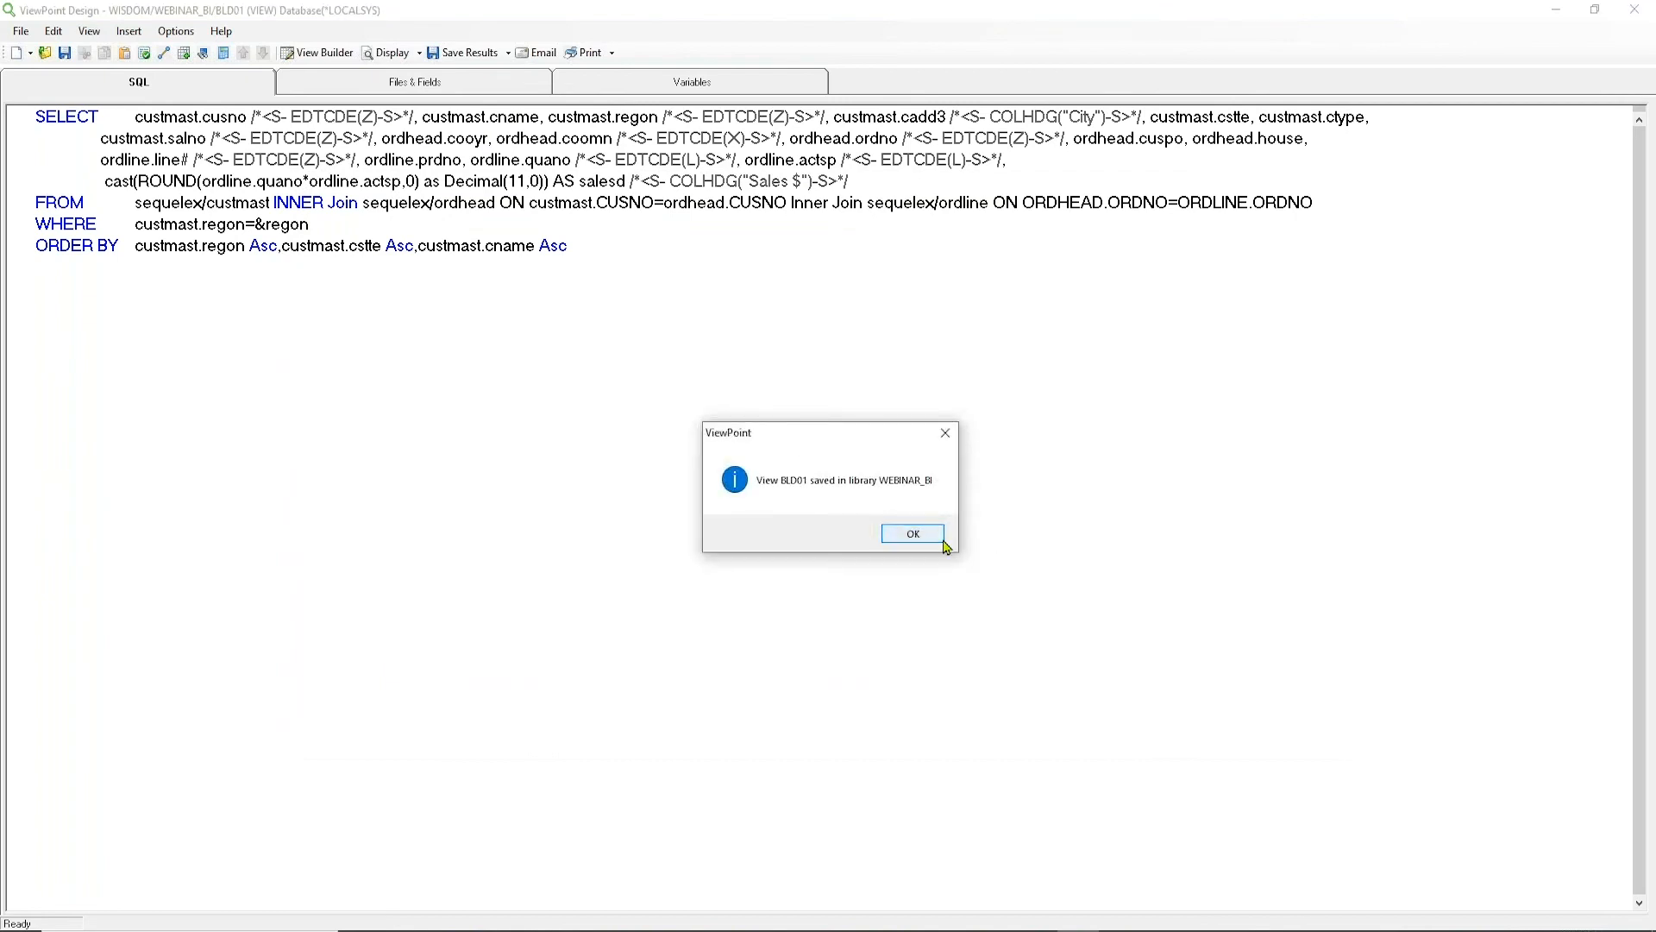
pyautogui.click(939, 538)
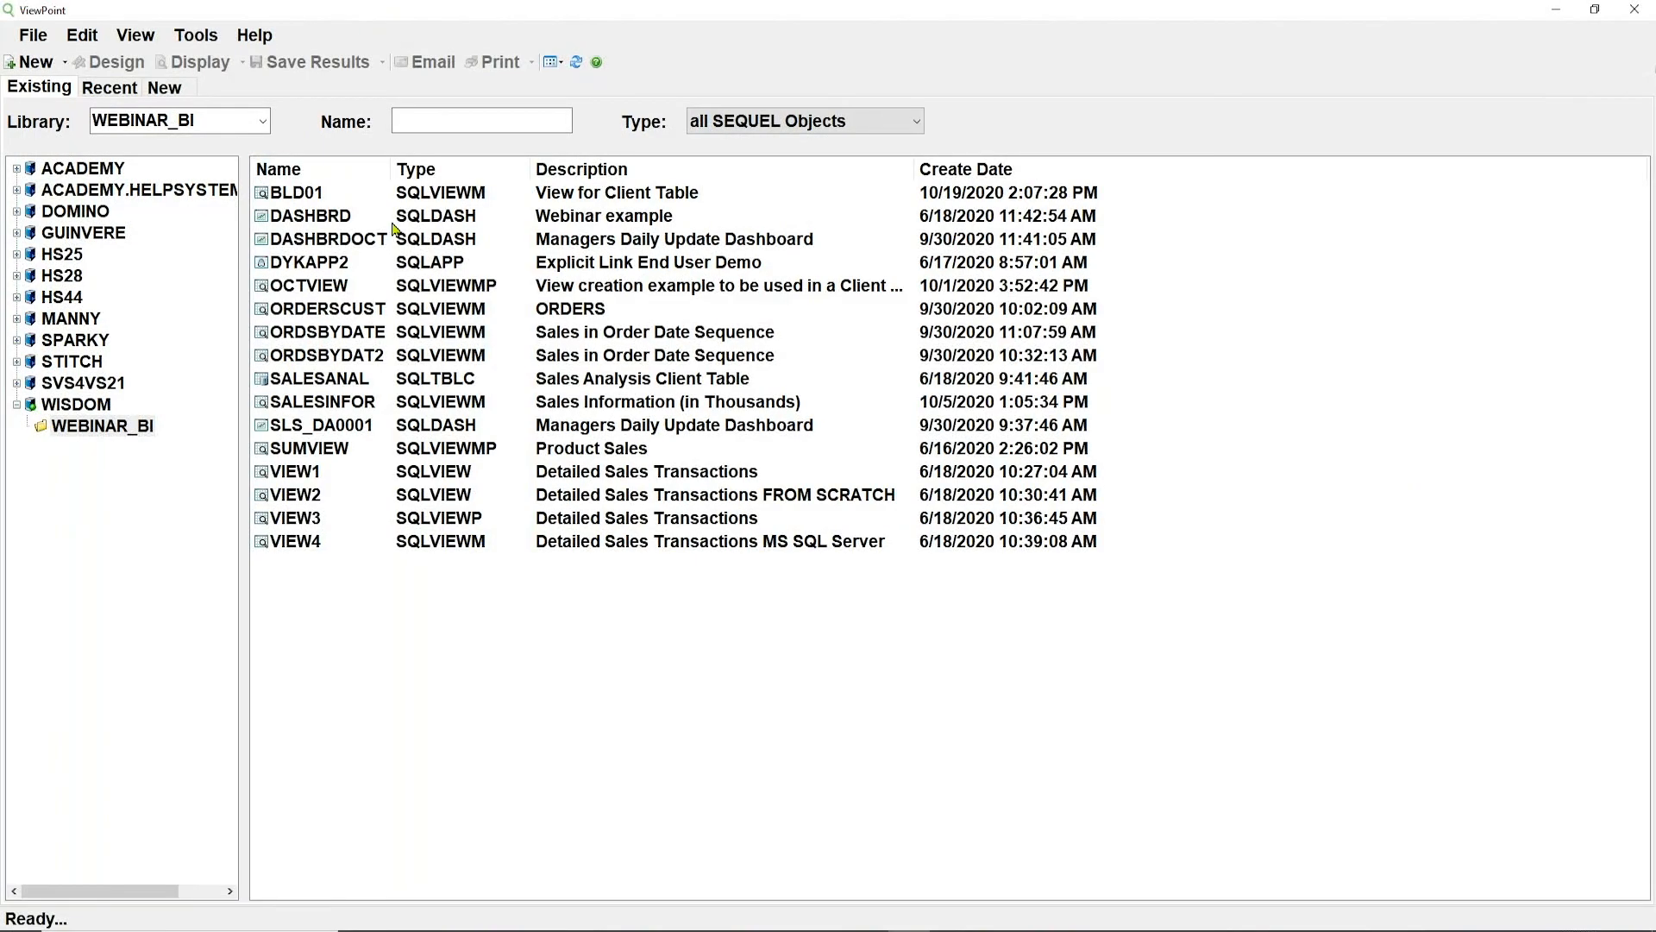
# Start a new client table based on the BLD01 view, running it with sales region *ALL.
pyautogui.click(302, 200)
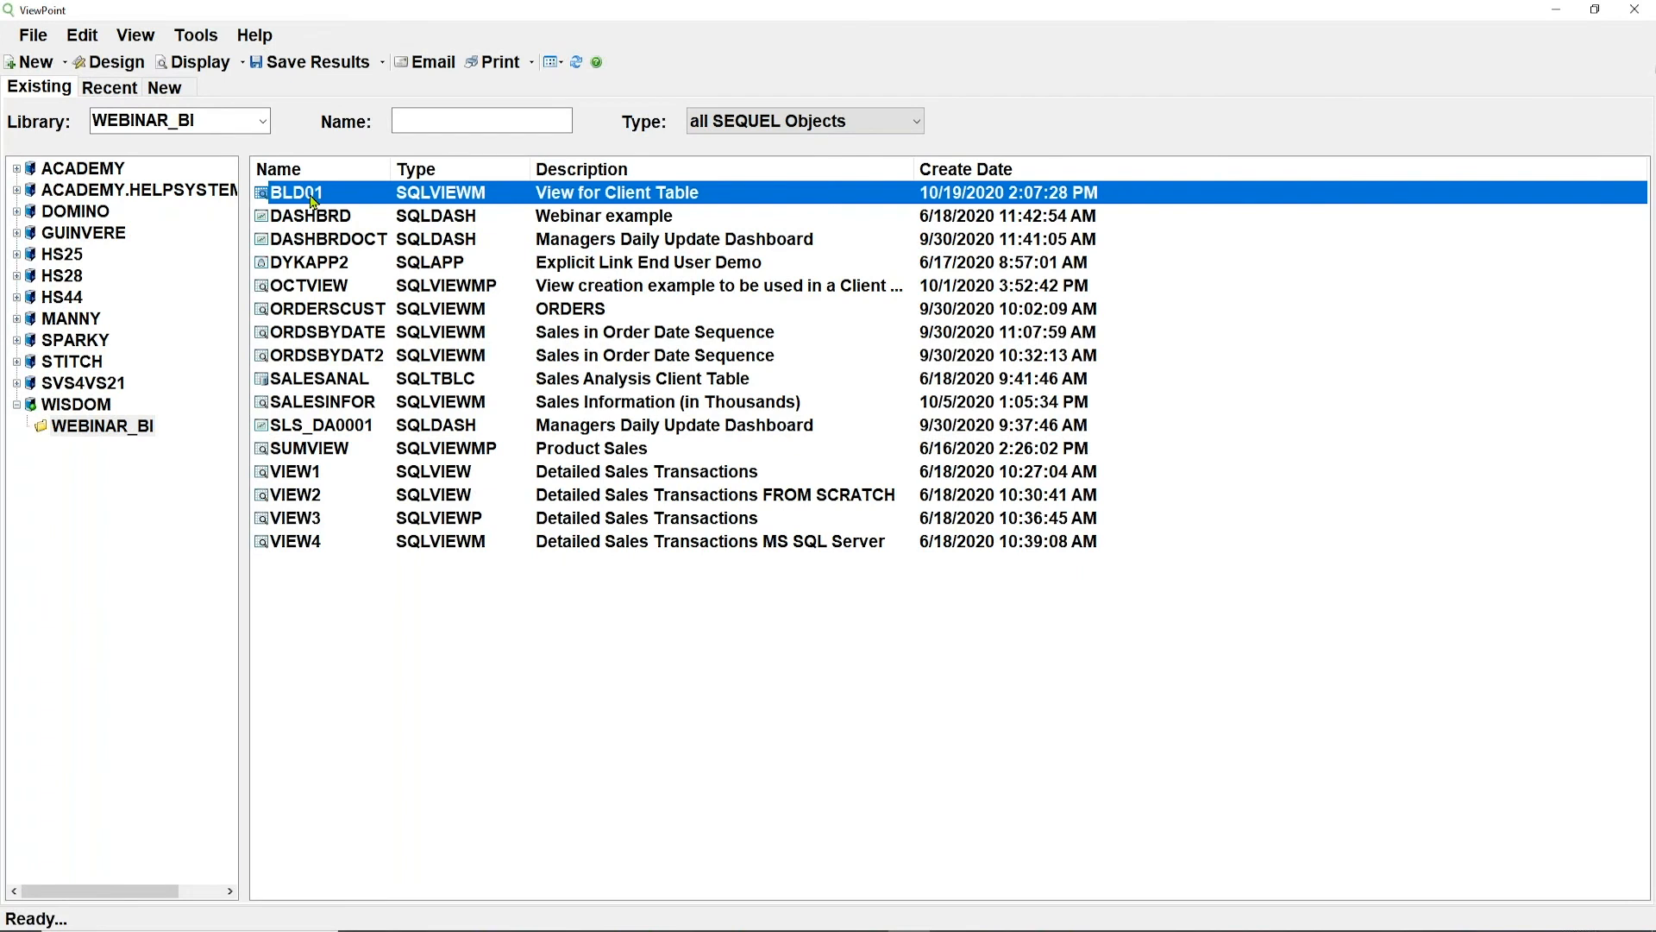
pyautogui.rightClick(313, 201)
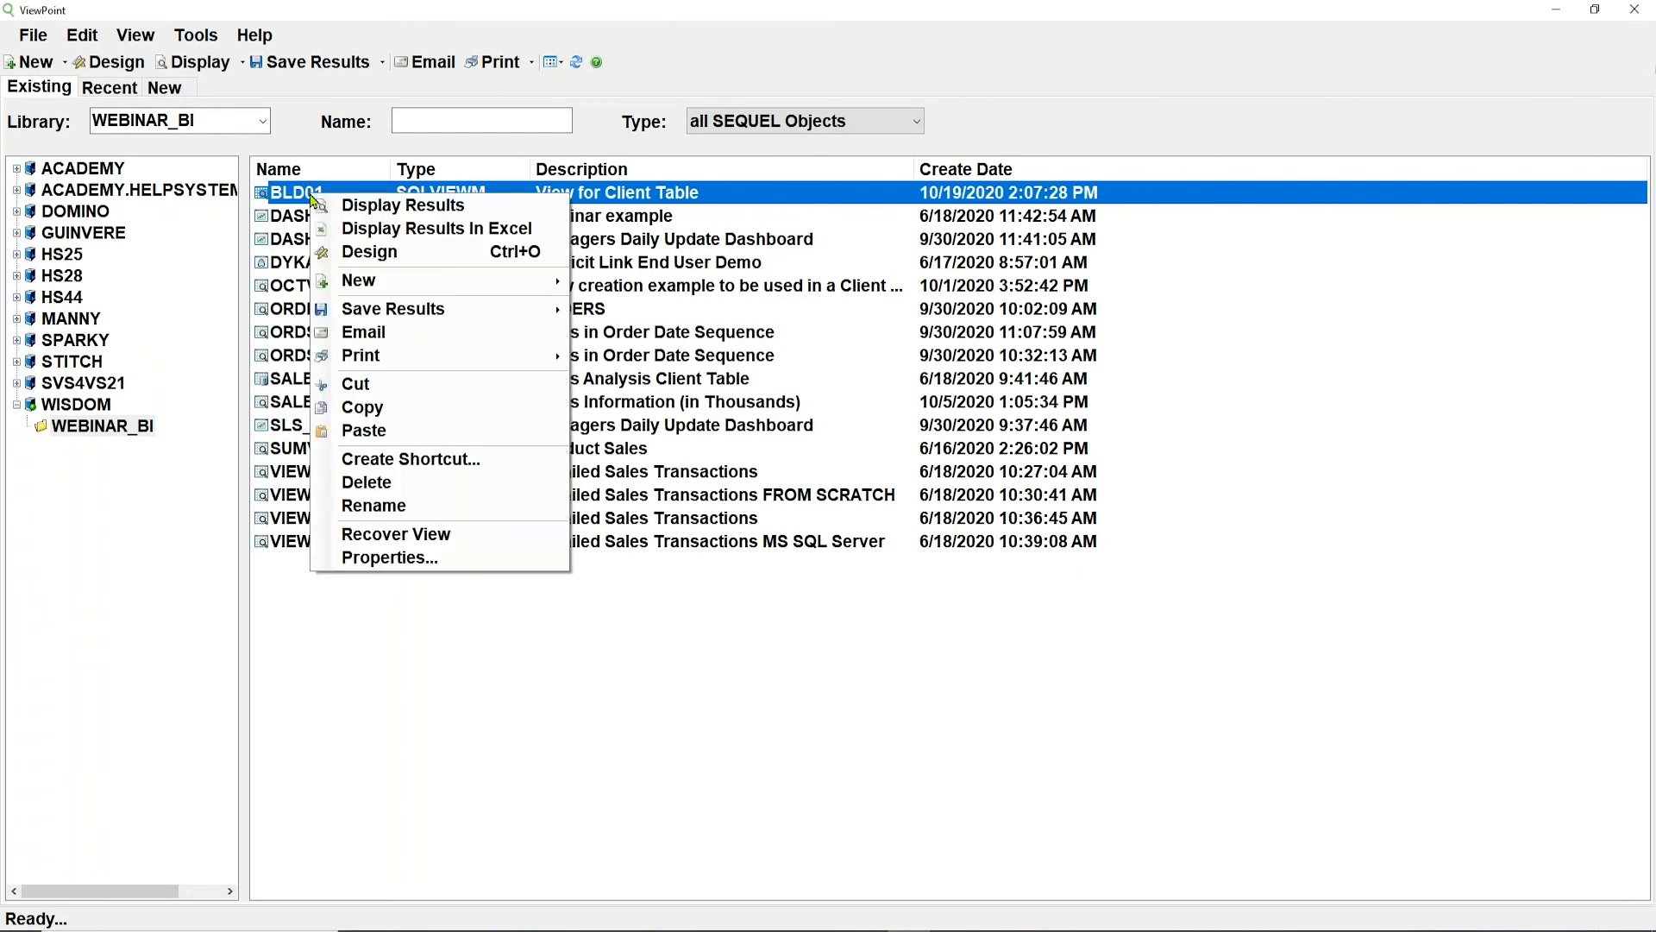
pyautogui.moveTo(361, 296)
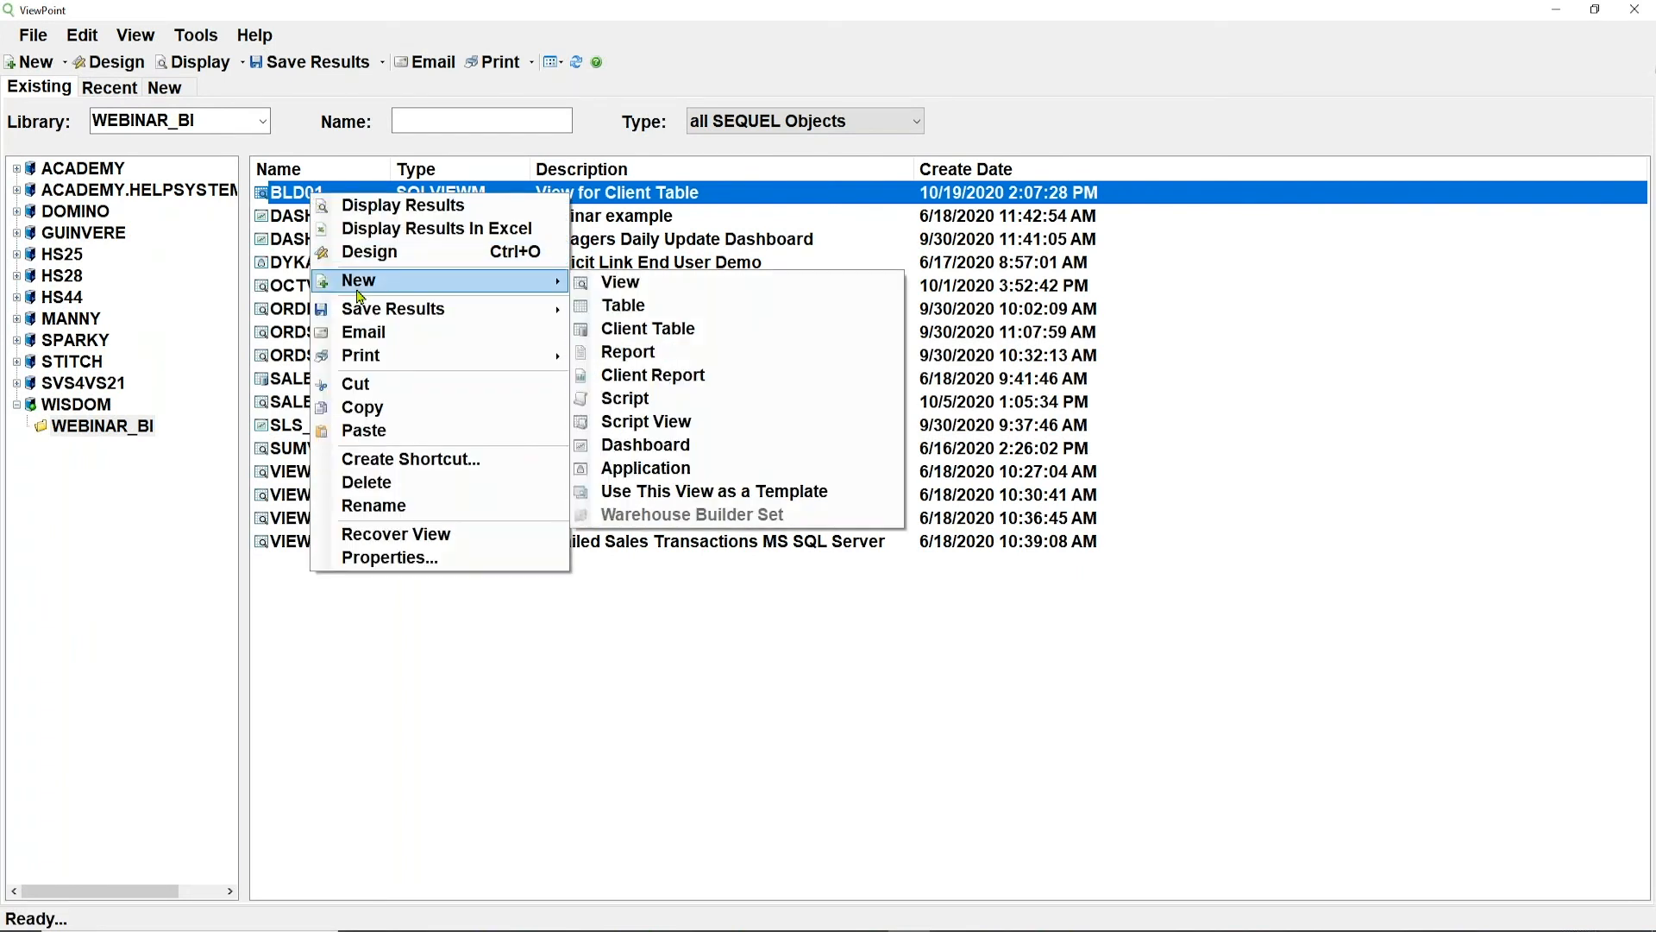
pyautogui.click(655, 331)
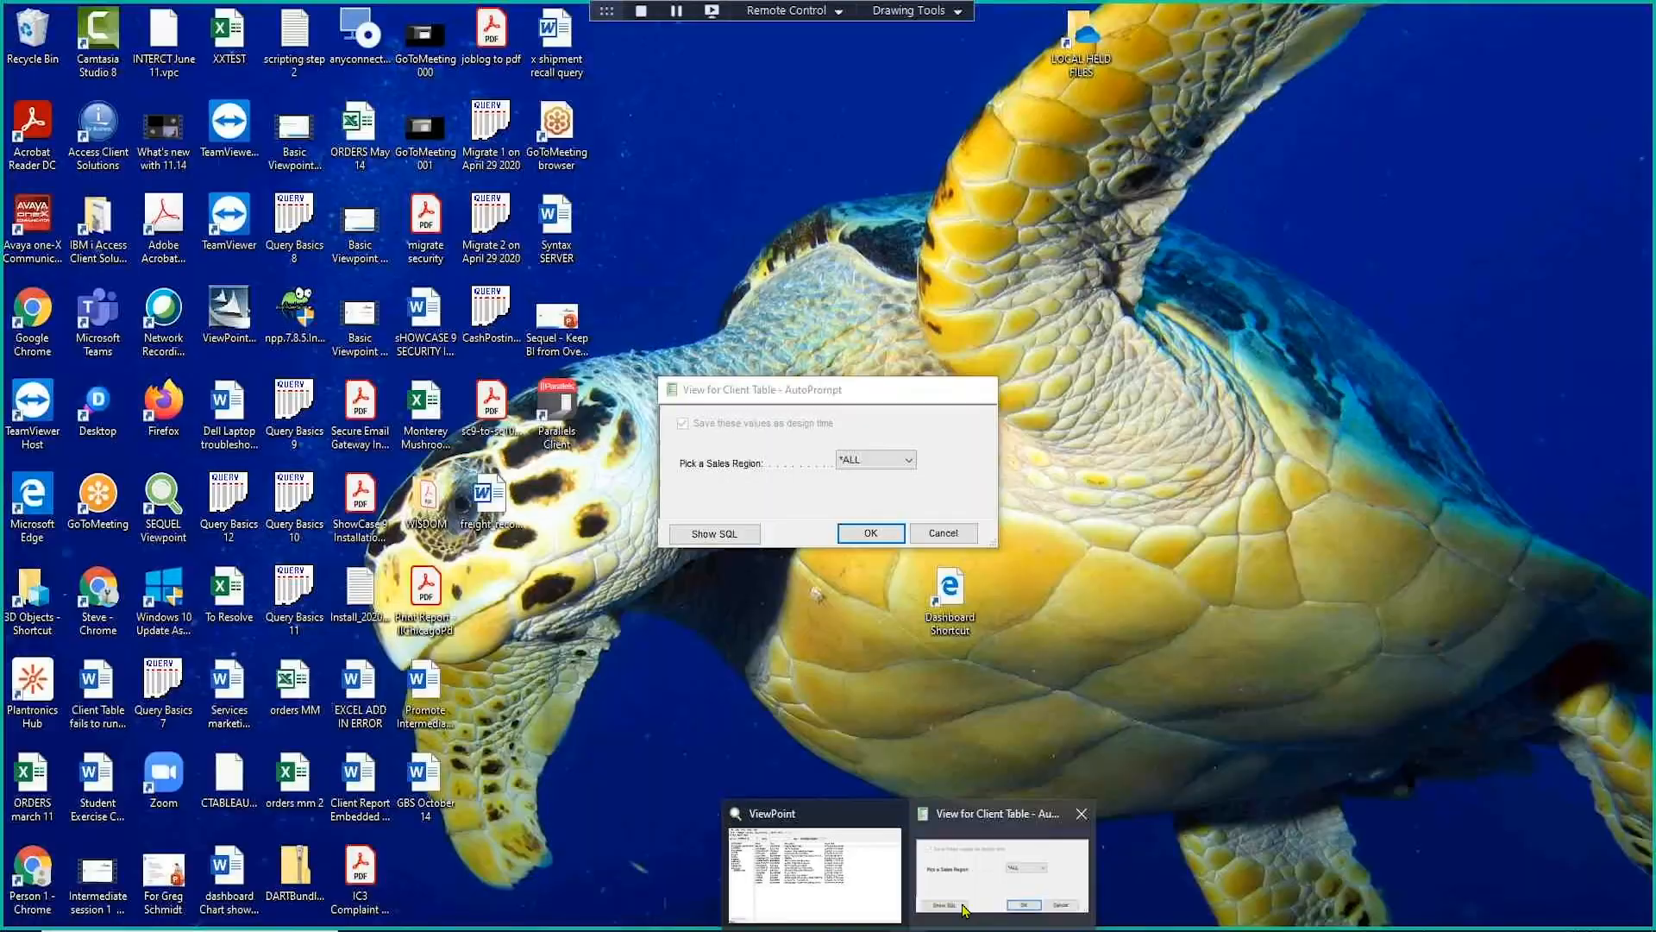
pyautogui.click(964, 910)
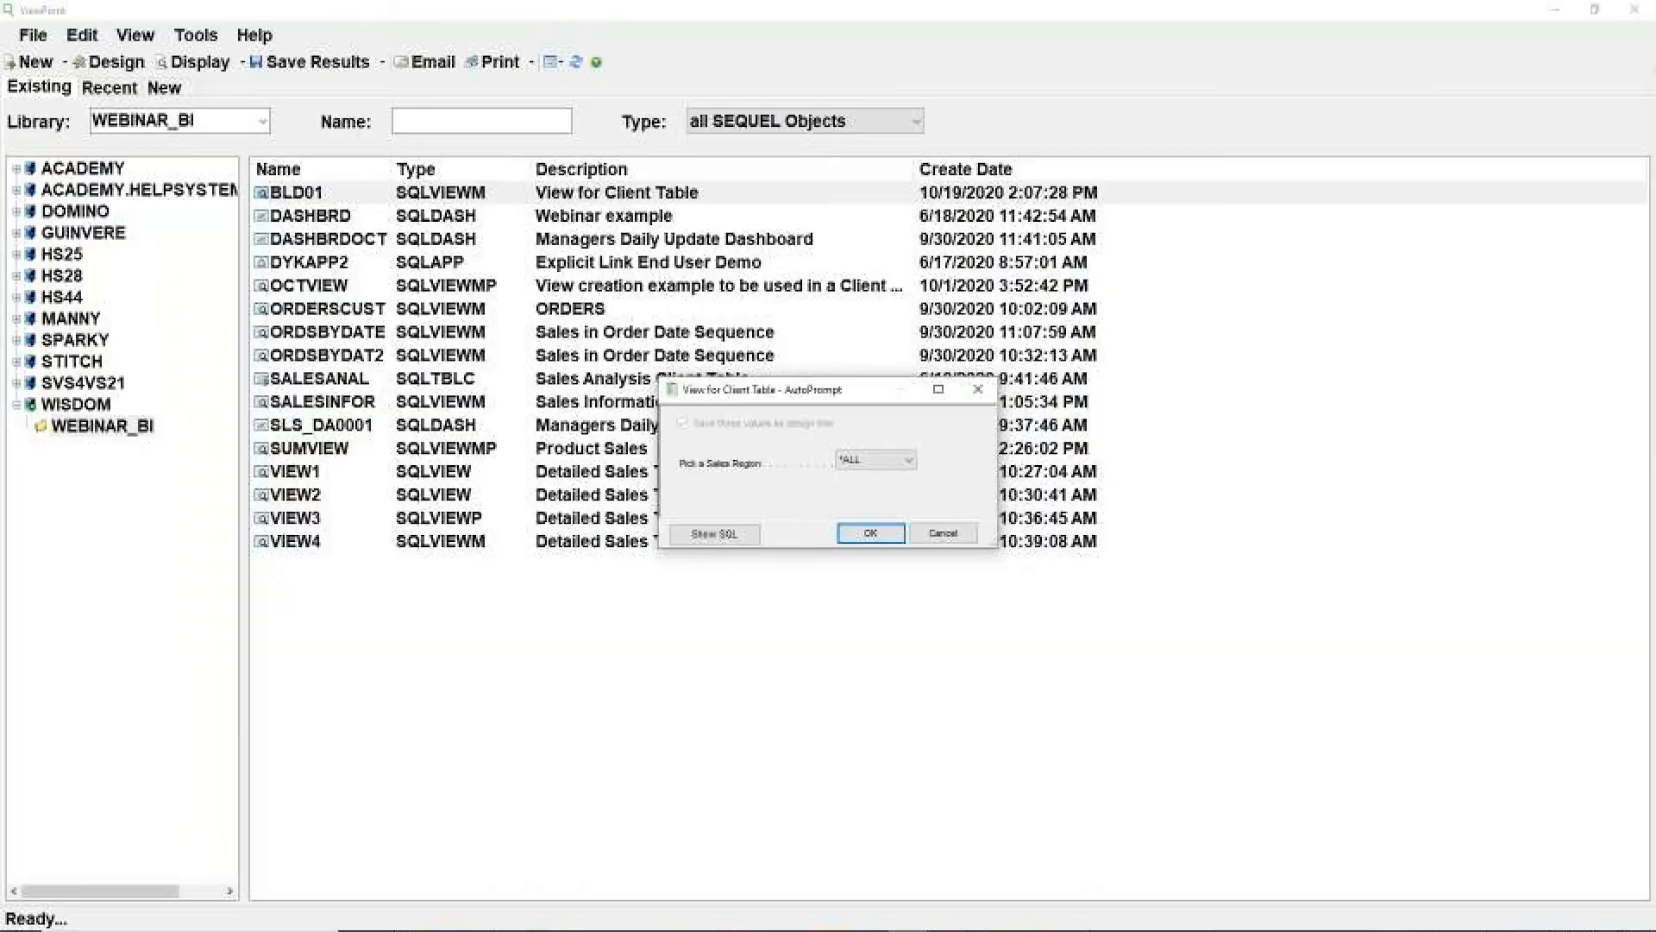
pyautogui.click(911, 463)
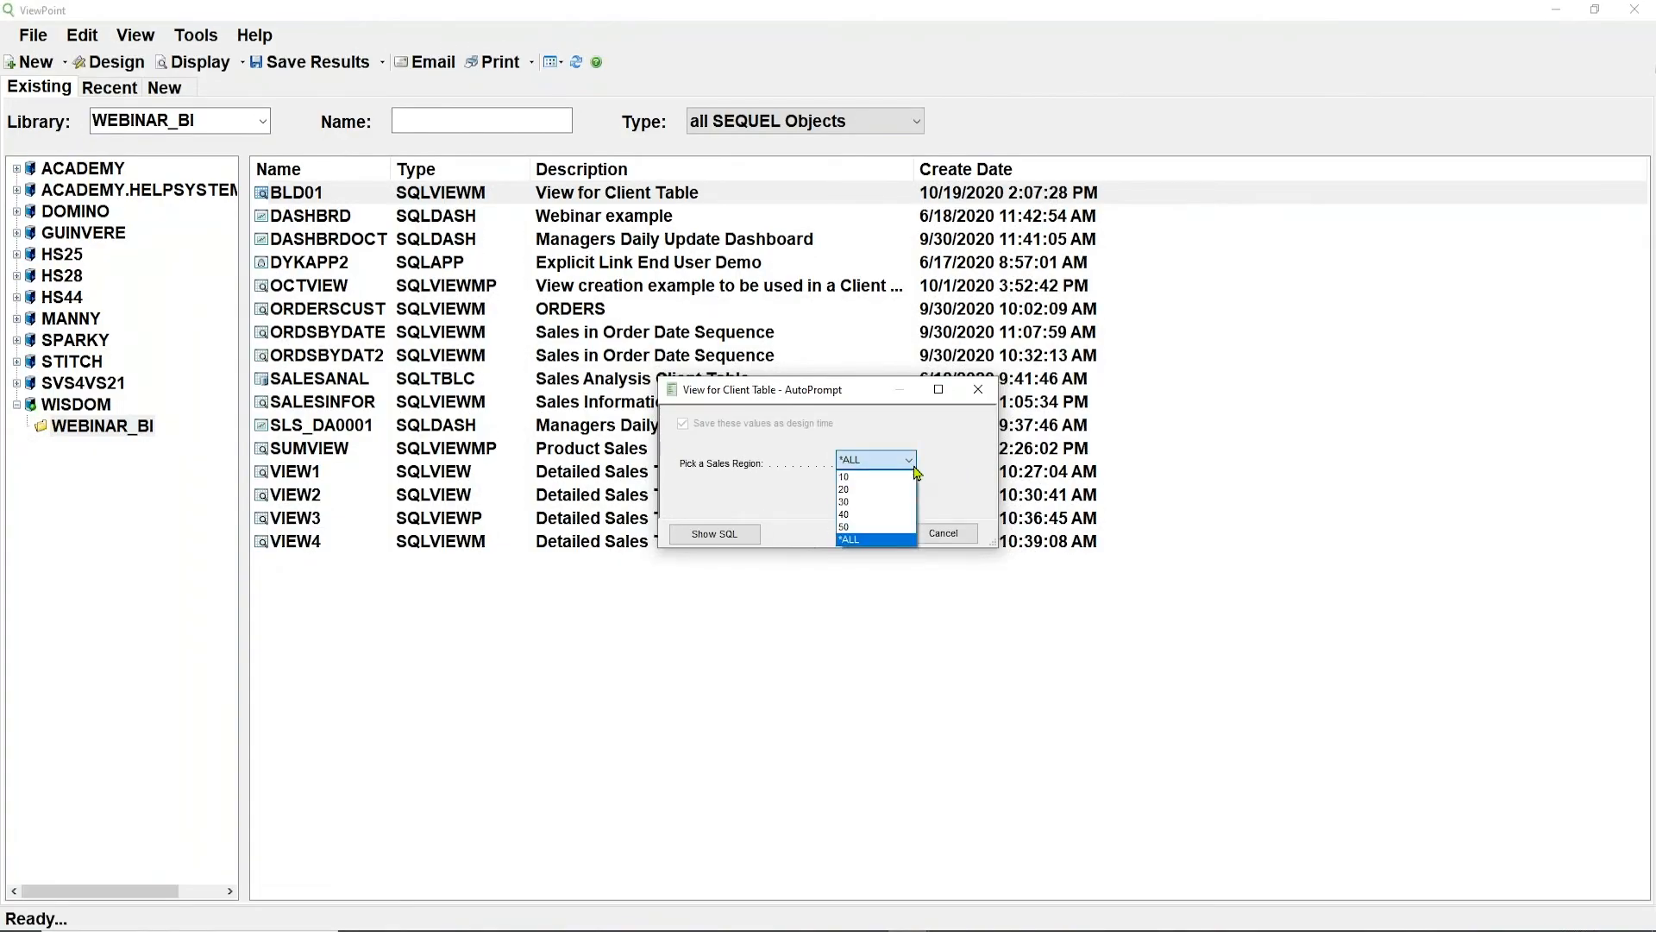
pyautogui.click(959, 488)
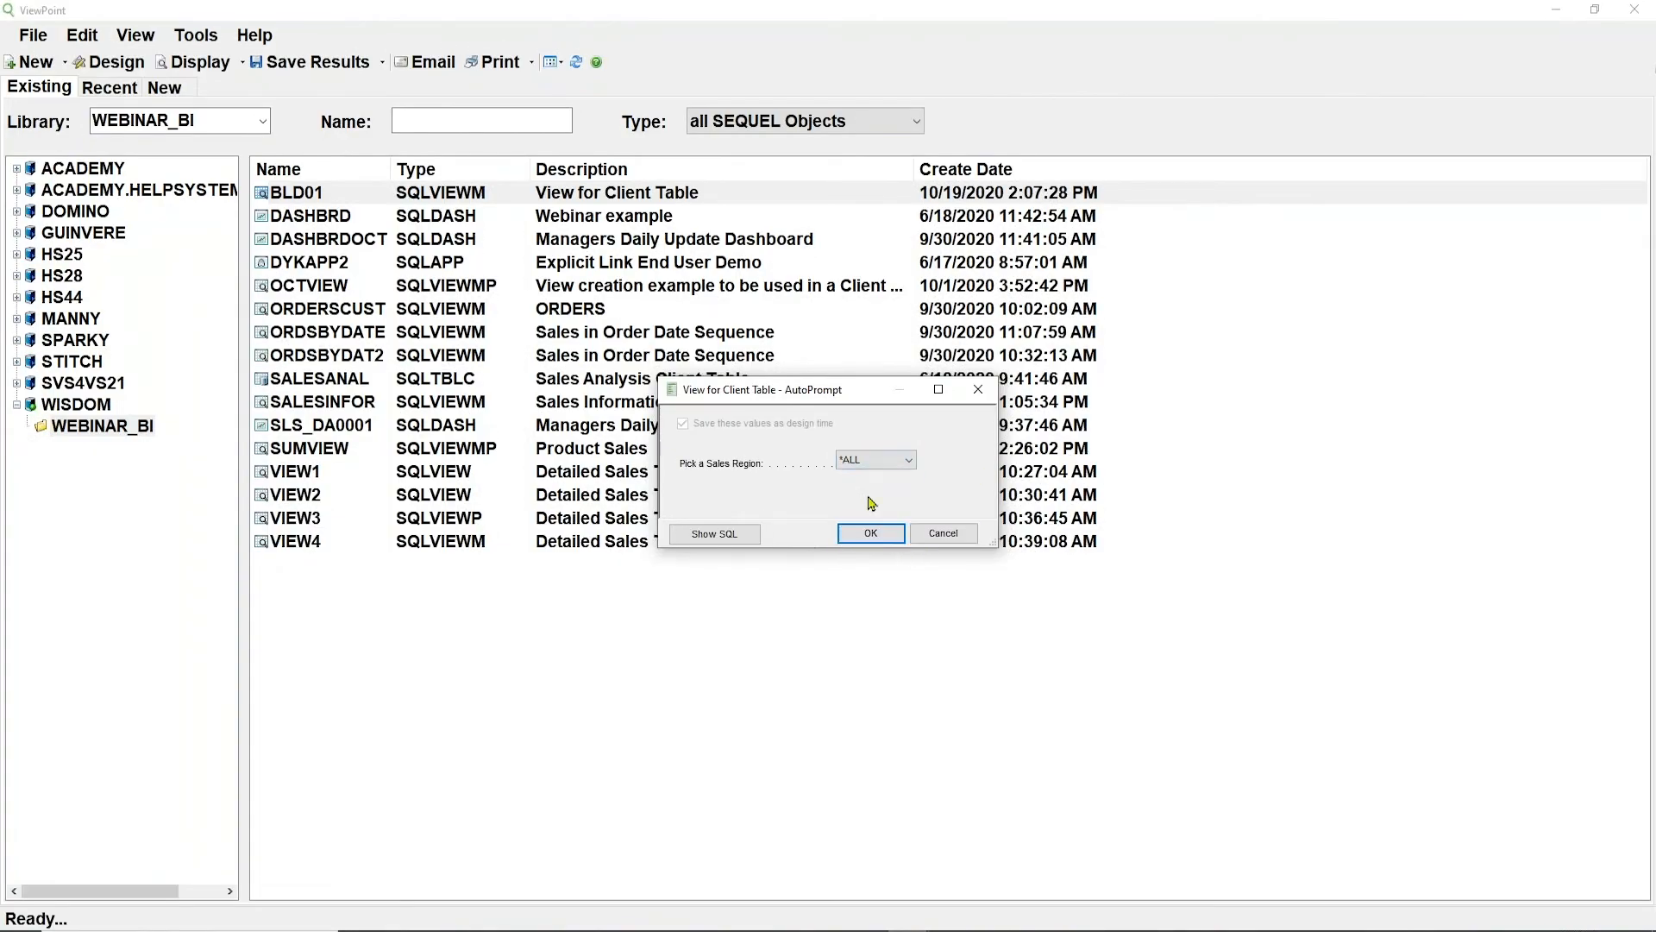
pyautogui.click(875, 536)
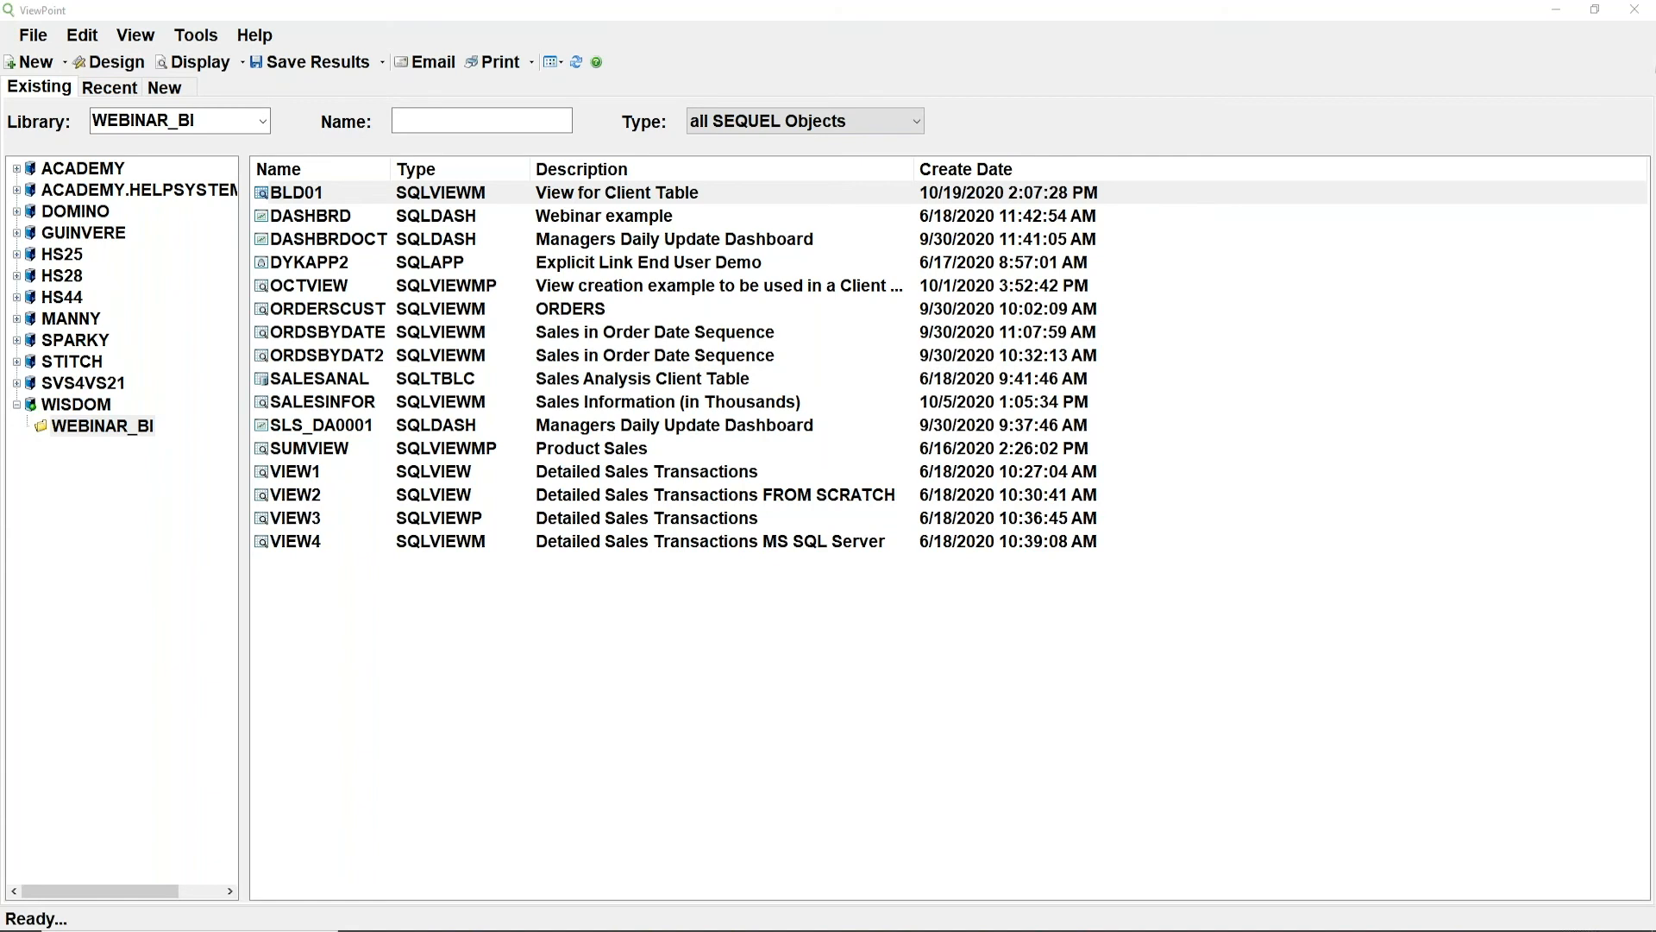
# Title the new client table Sales Analysis and continue to the table rows definition.
pyautogui.press('End')
pyautogui.hotkey('shift', 'Home')
pyautogui.press('BackSpace')
pyautogui.write('Sales An')
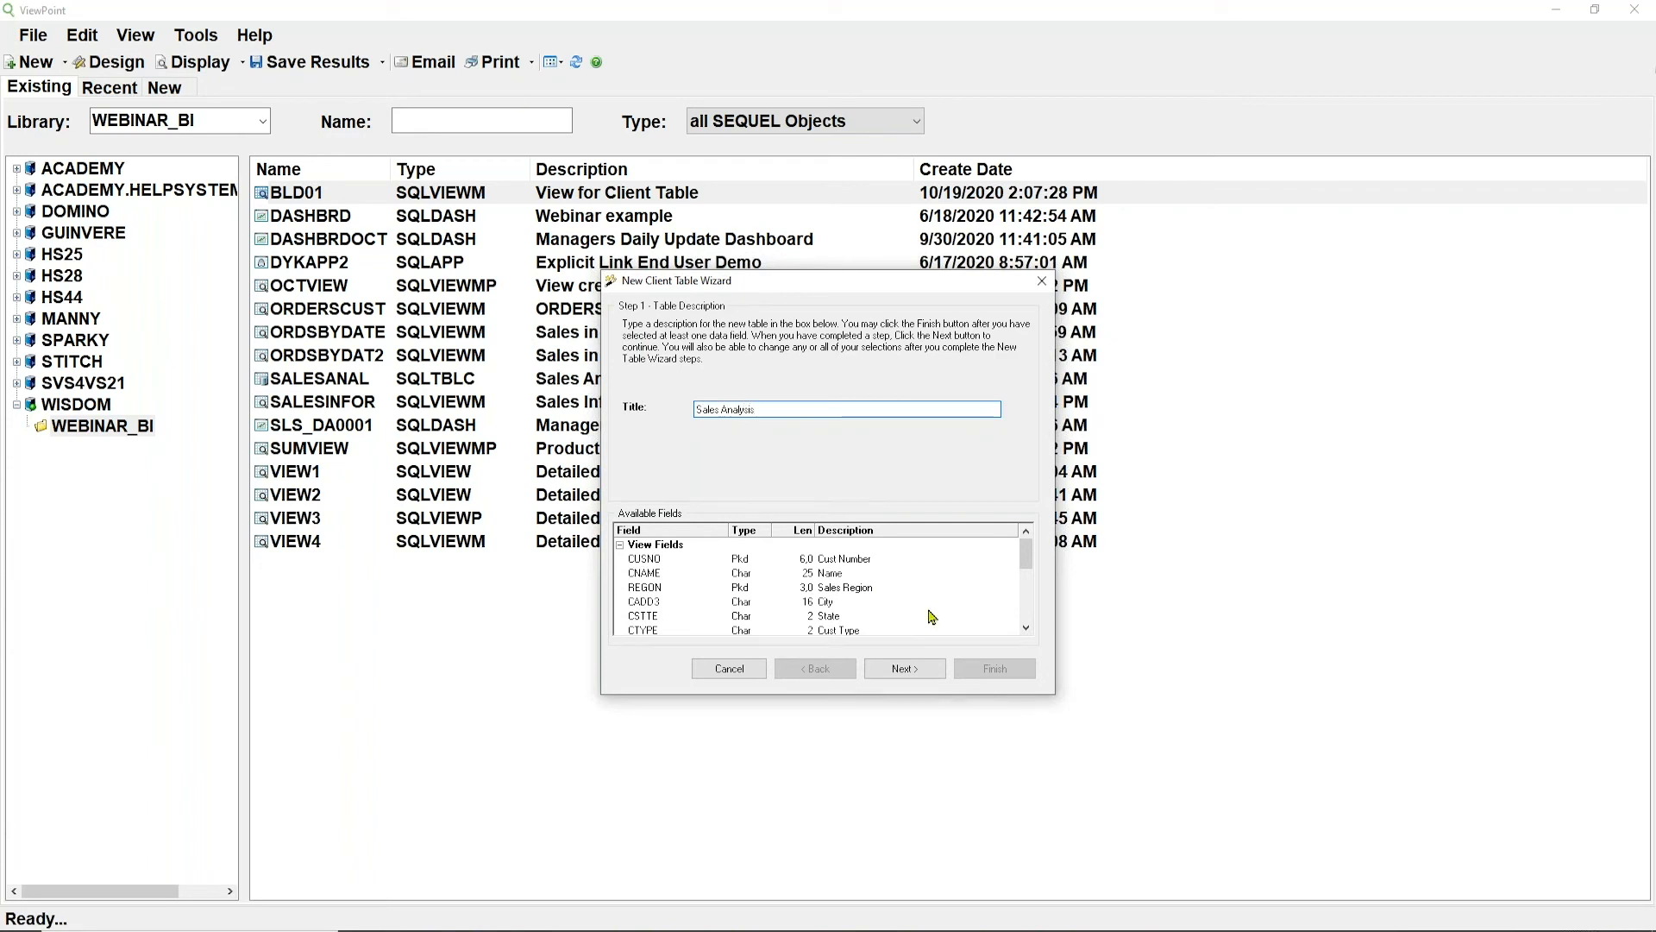
pyautogui.moveTo(1027, 563); pyautogui.dragTo(1027, 591)
pyautogui.click(902, 671)
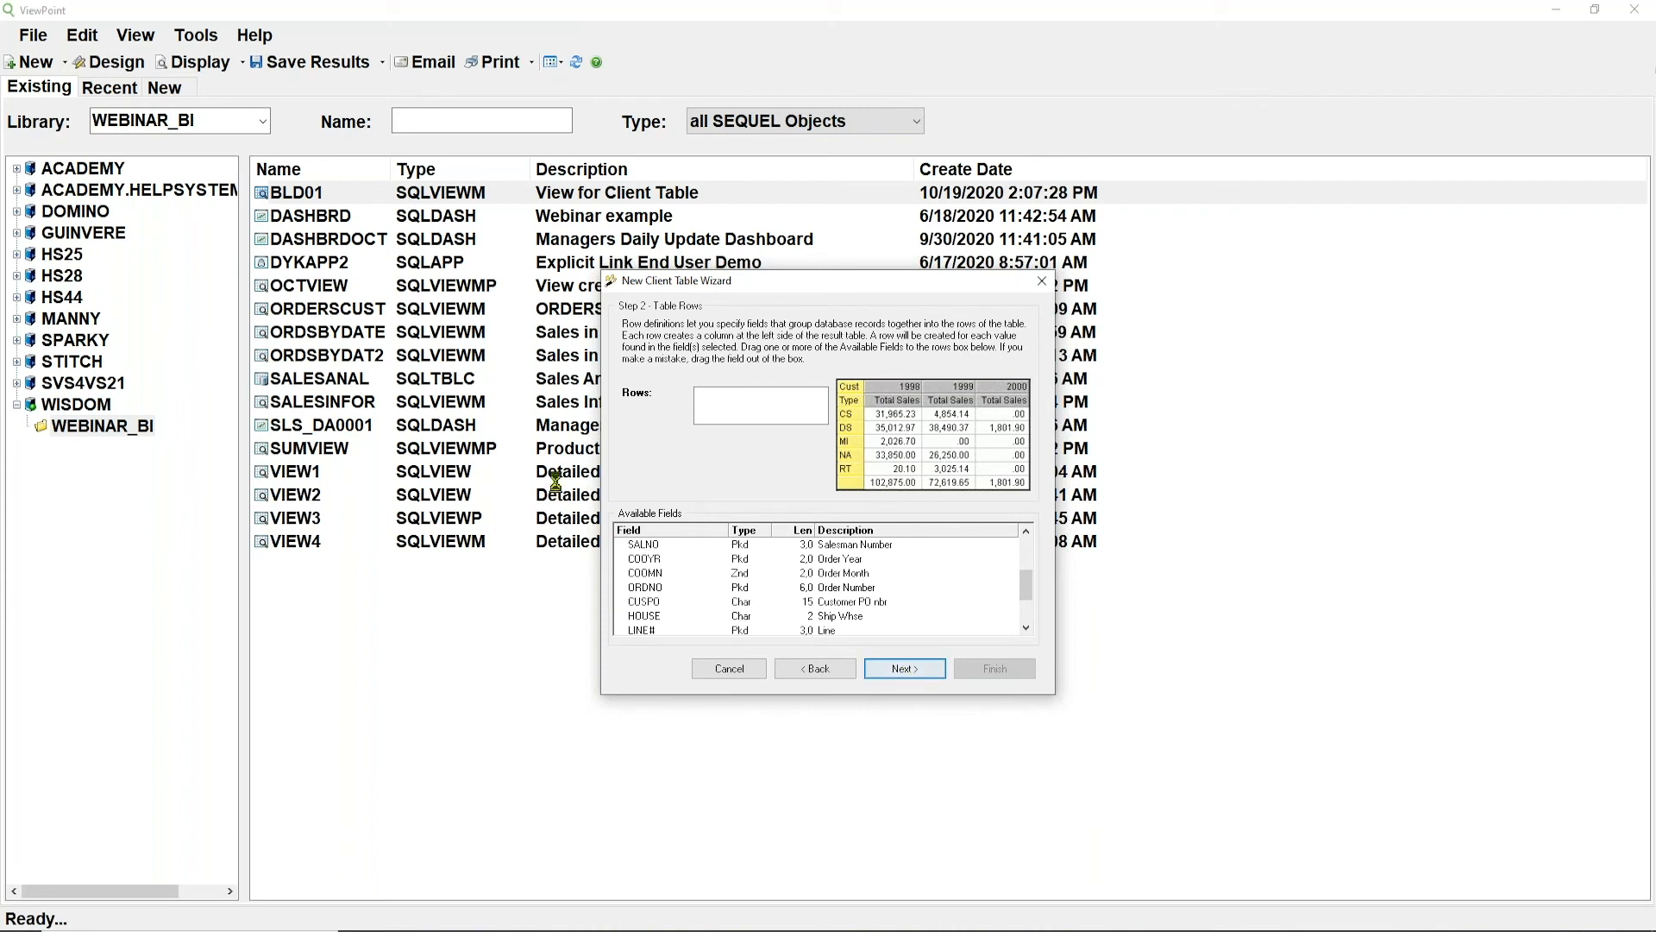
# Use the State field CSTTE to define the table's rows and continue to the column definition.
pyautogui.click(1026, 630)
pyautogui.scroll(3, 1028, 637)
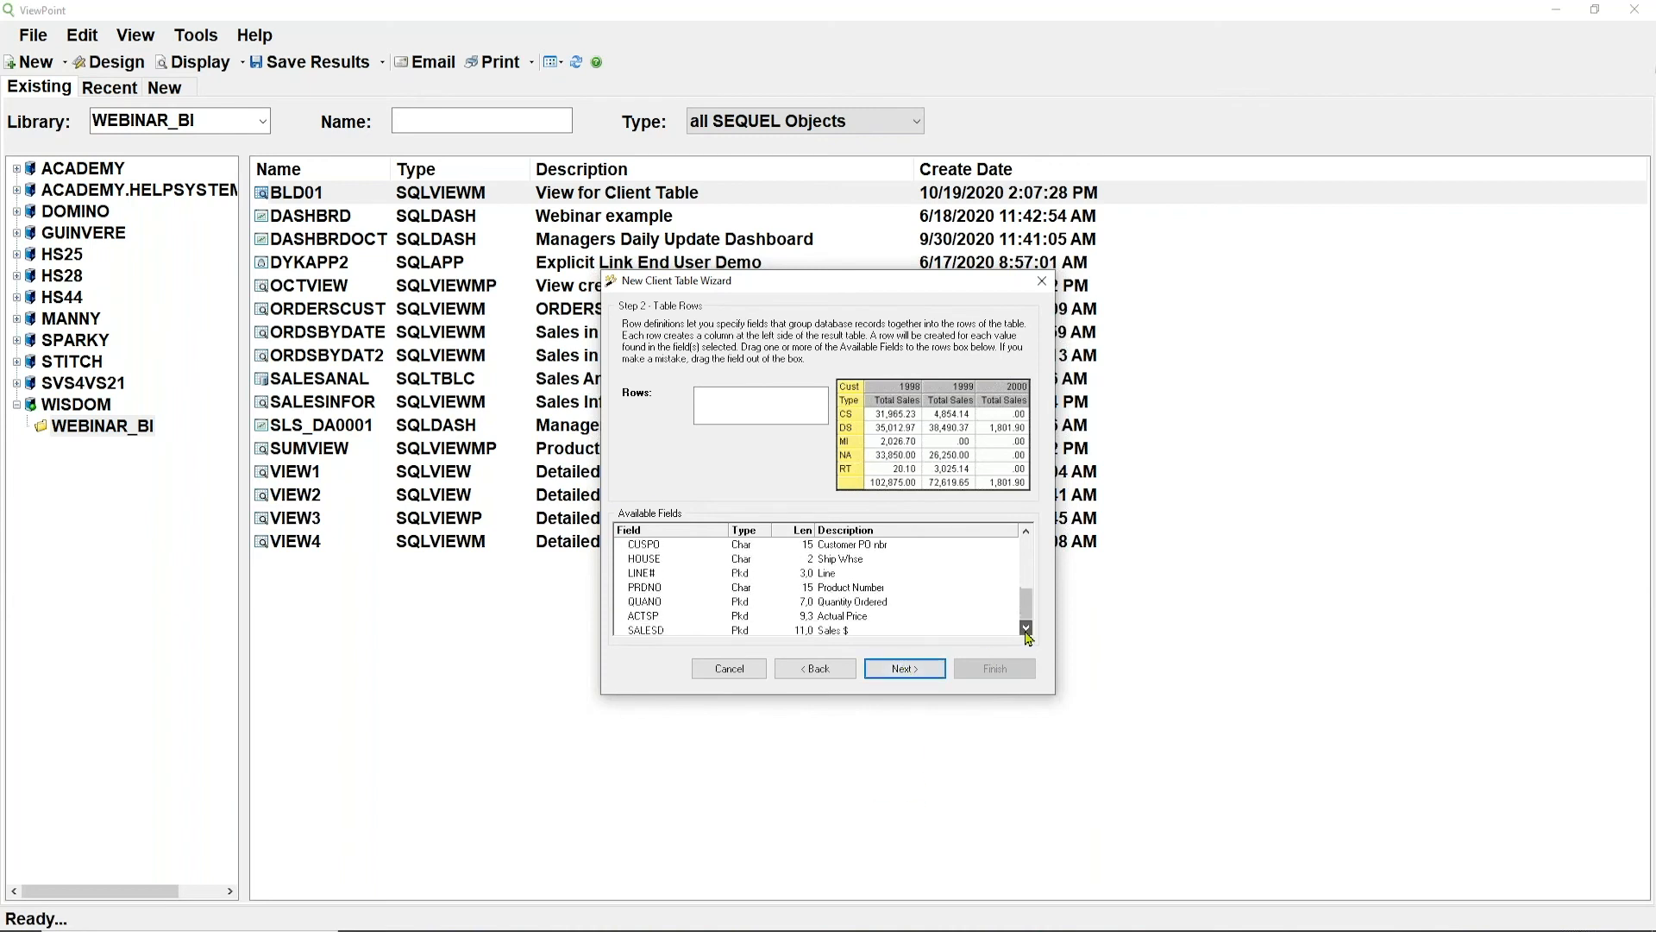
pyautogui.scroll(1, 992, 606)
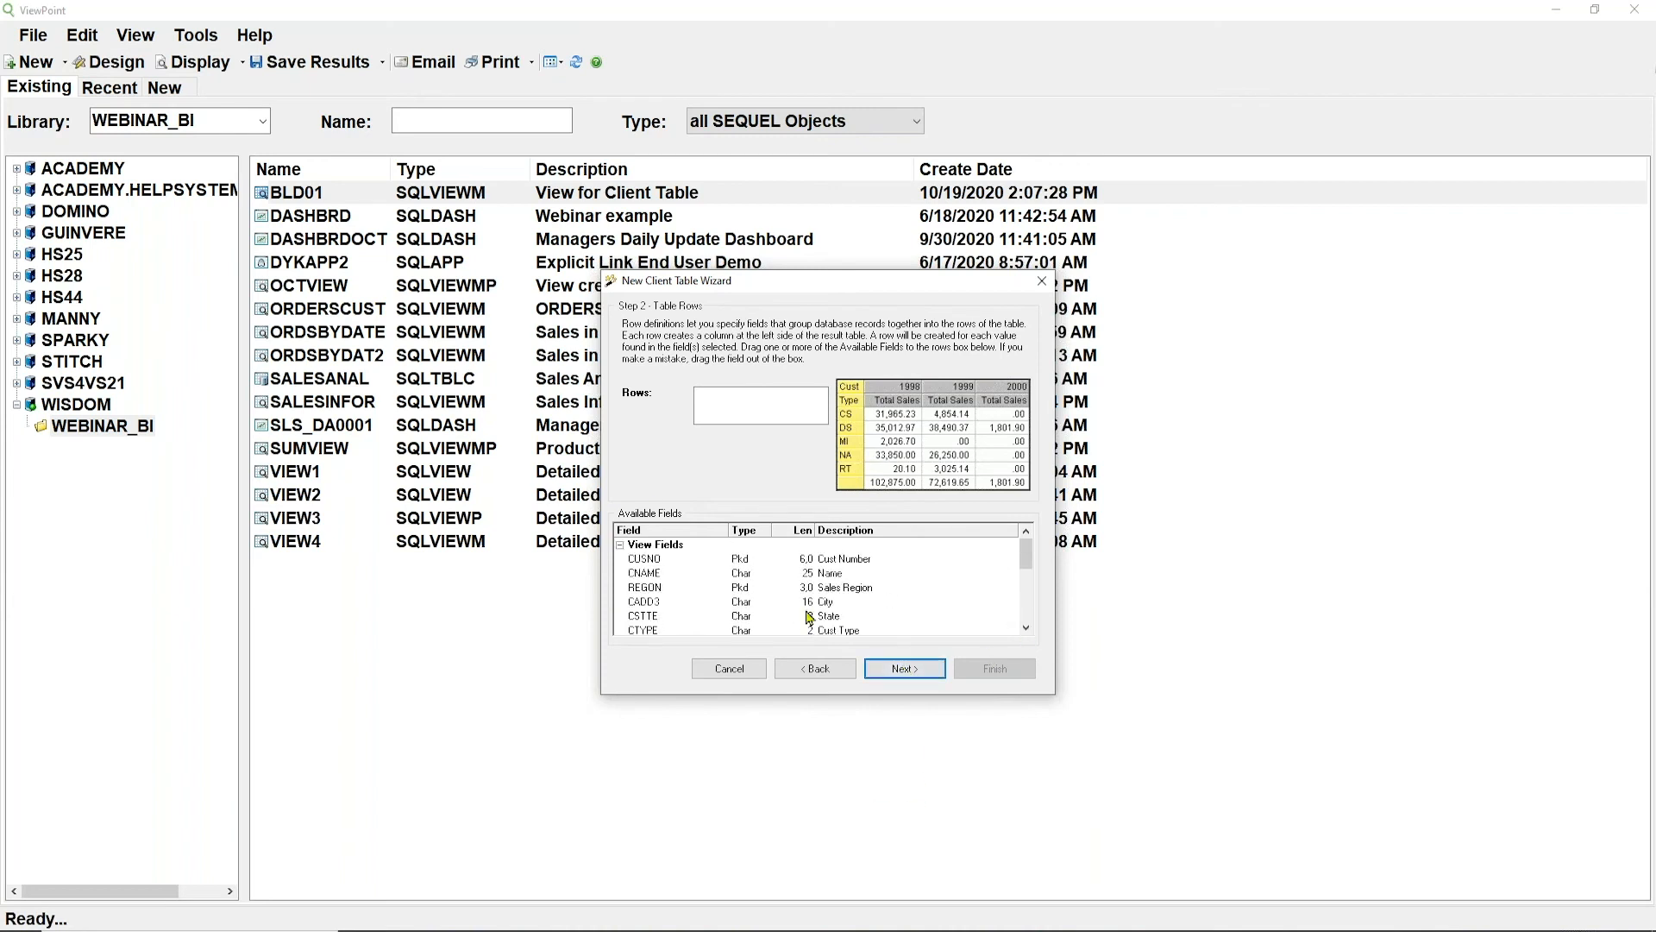
pyautogui.moveTo(656, 615); pyautogui.dragTo(754, 405)
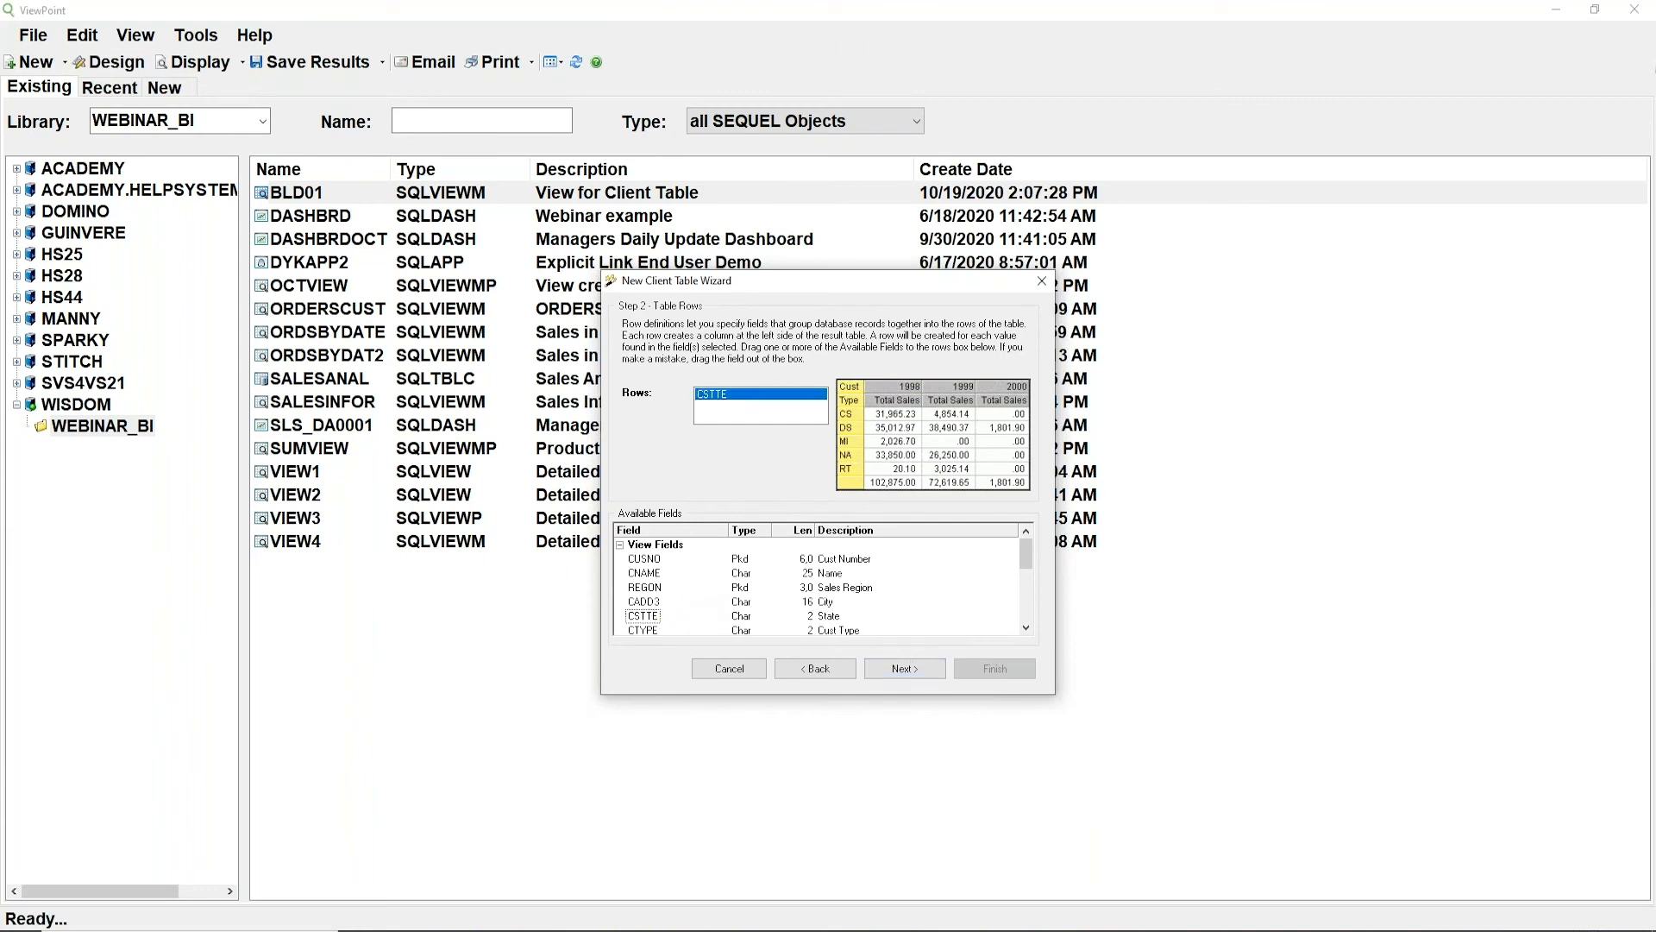
pyautogui.click(924, 676)
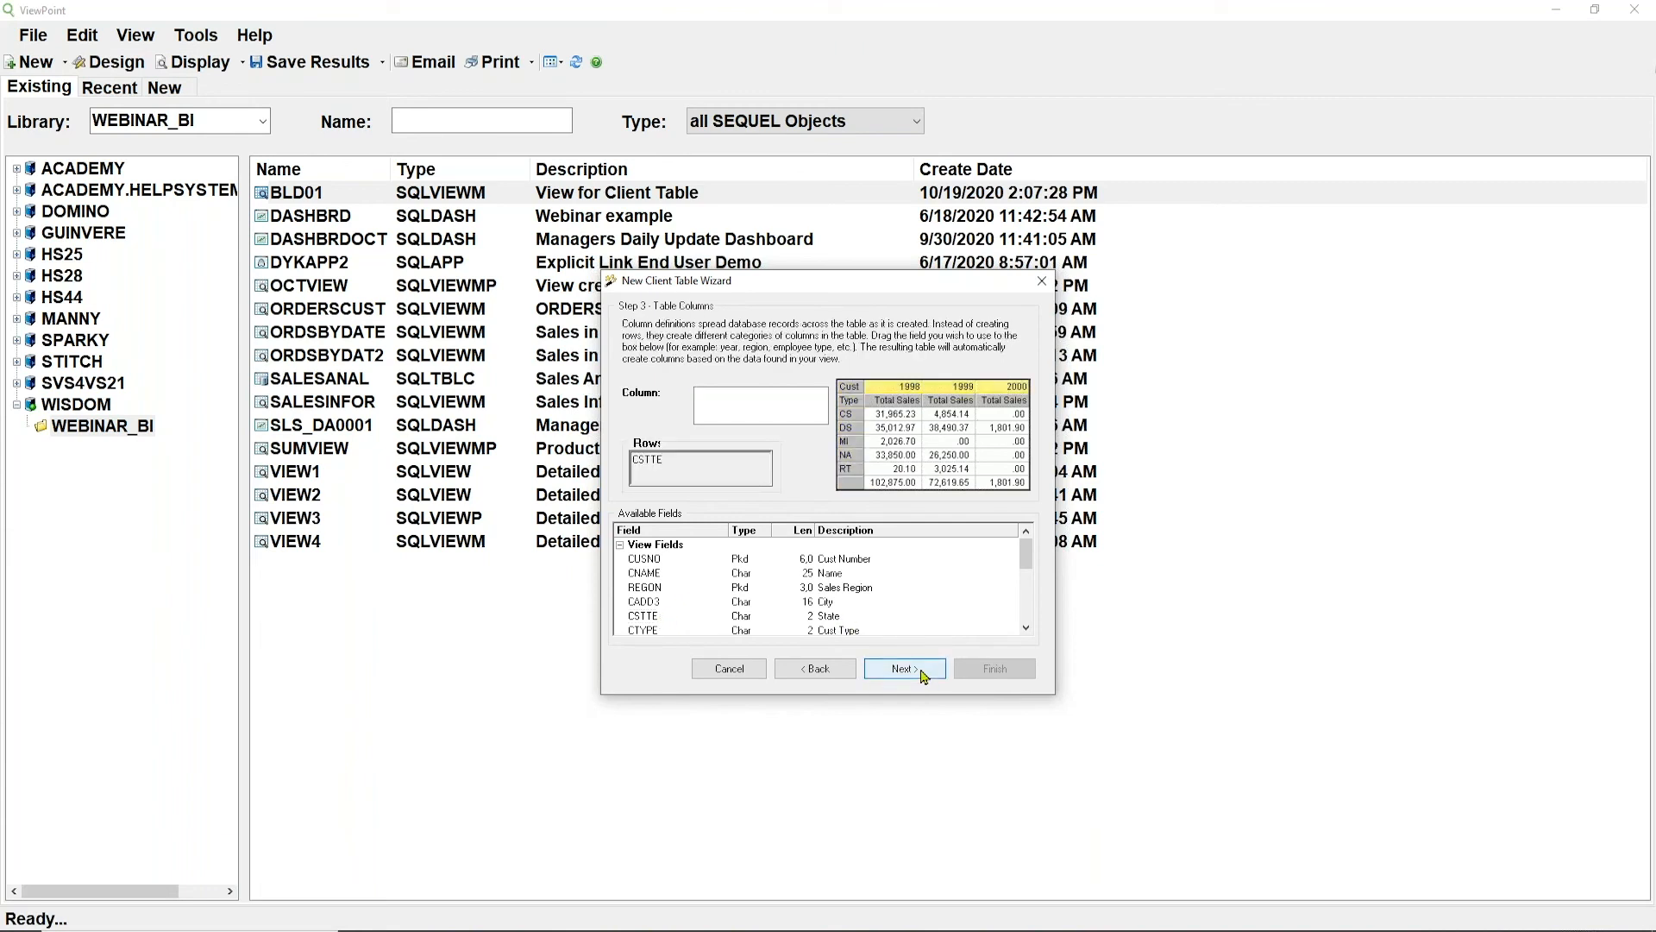
# Use the Order Month field COOMN to define the table's columns and continue to the data specification.
pyautogui.scroll(-3, 916, 607)
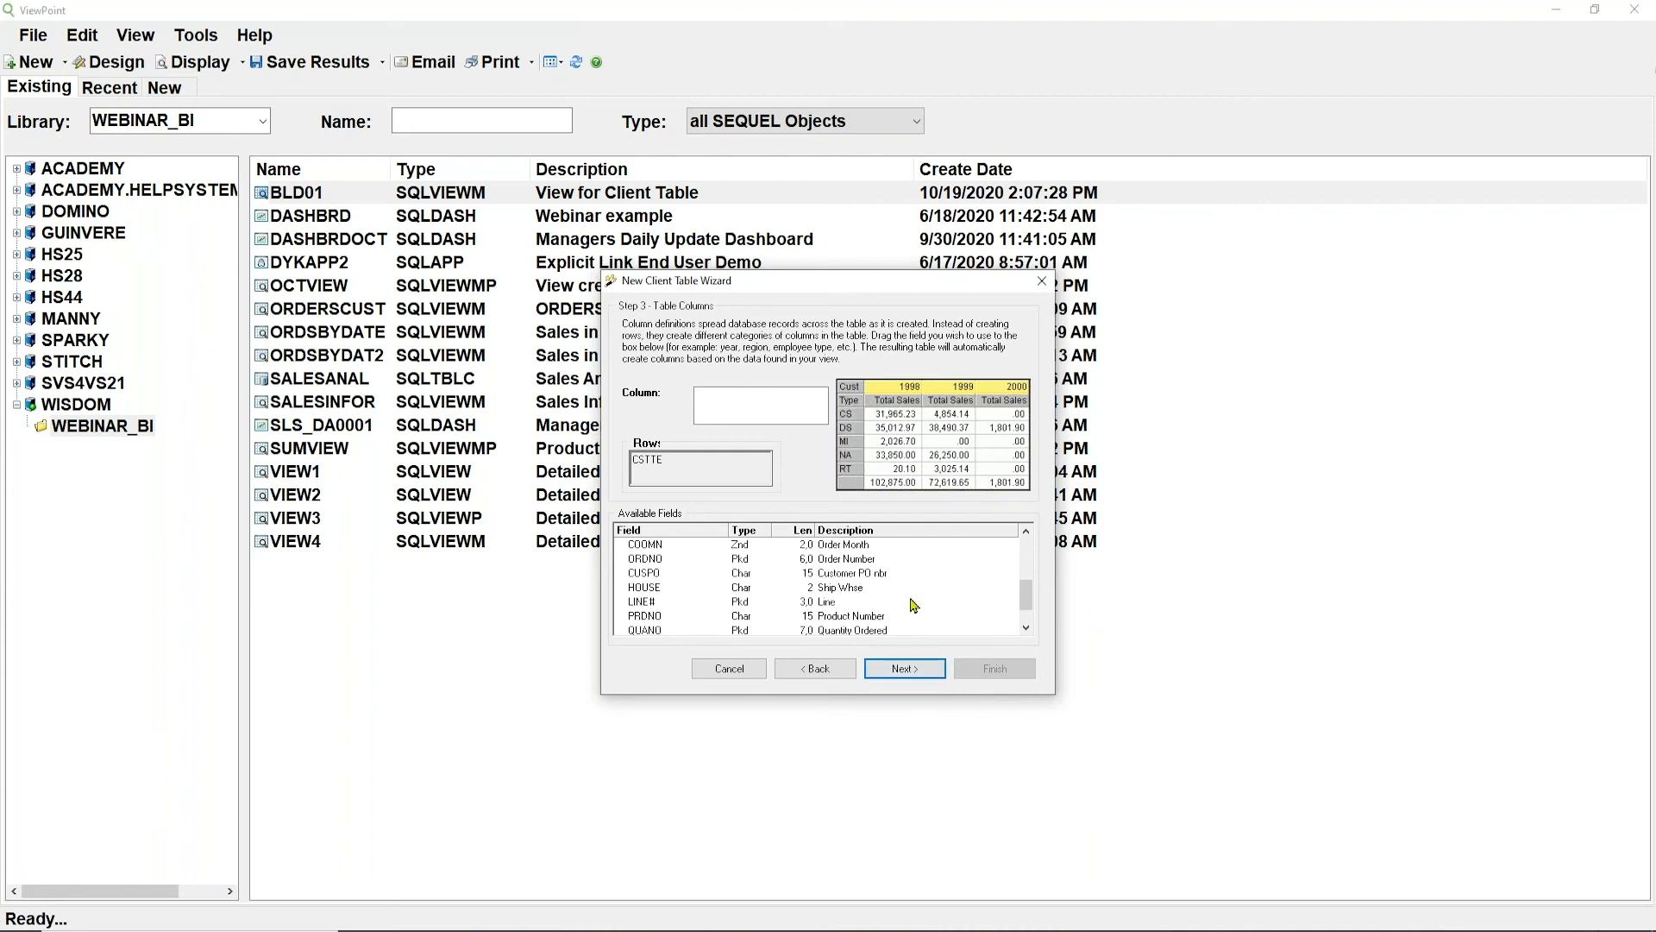
pyautogui.doubleClick(675, 553)
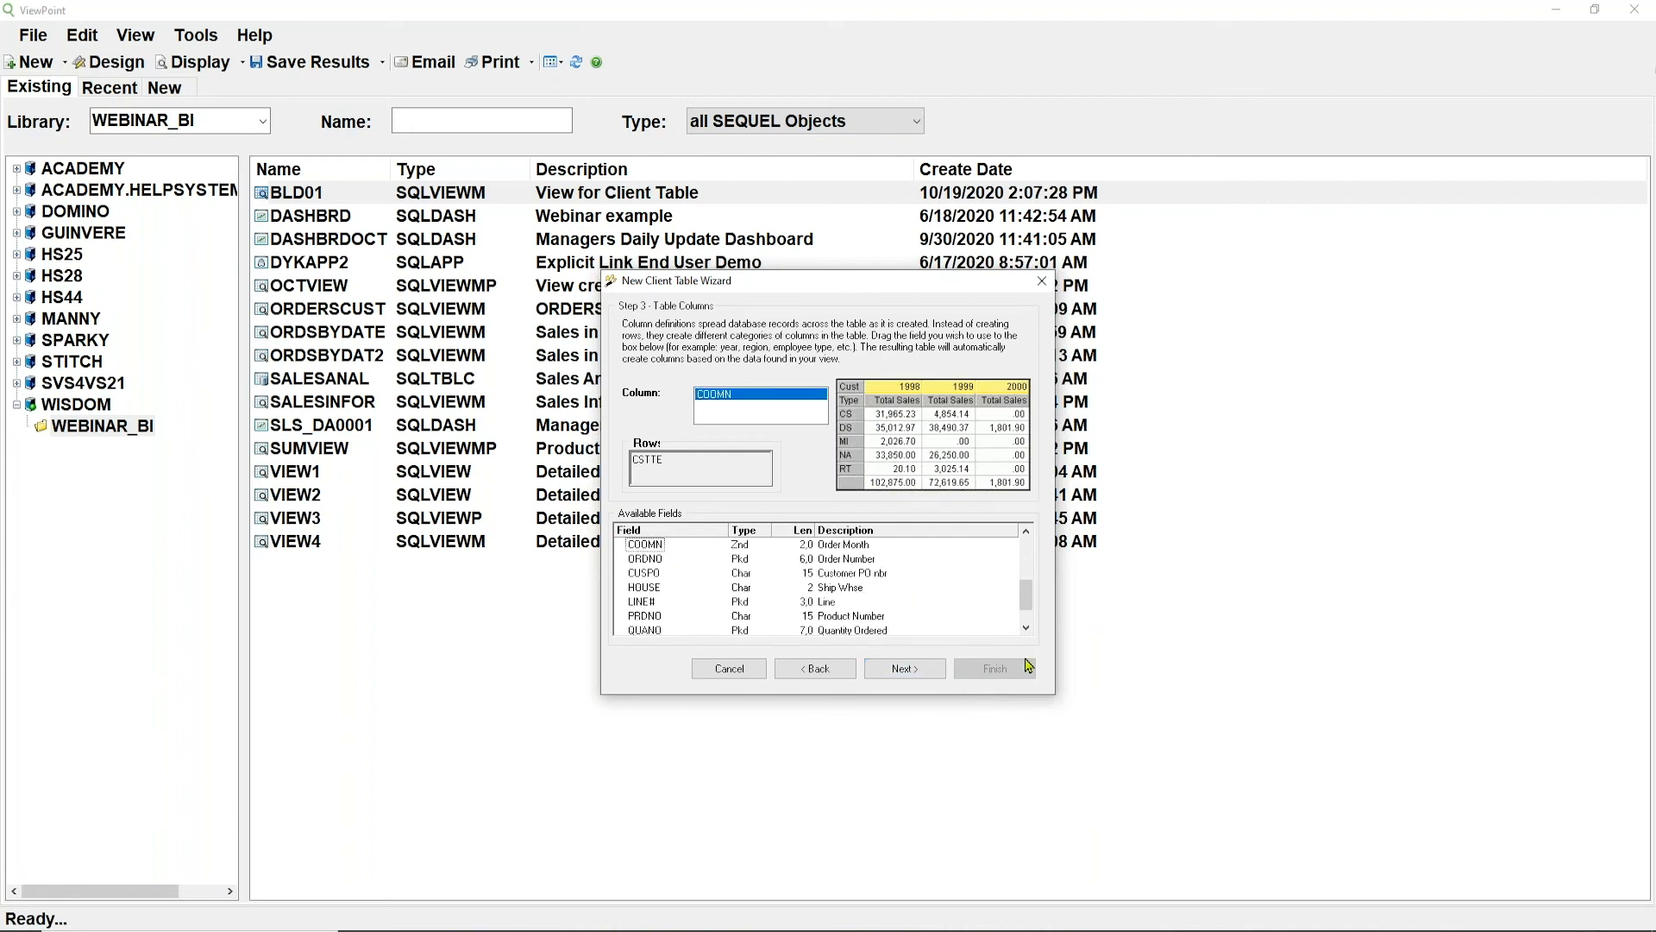
pyautogui.click(926, 675)
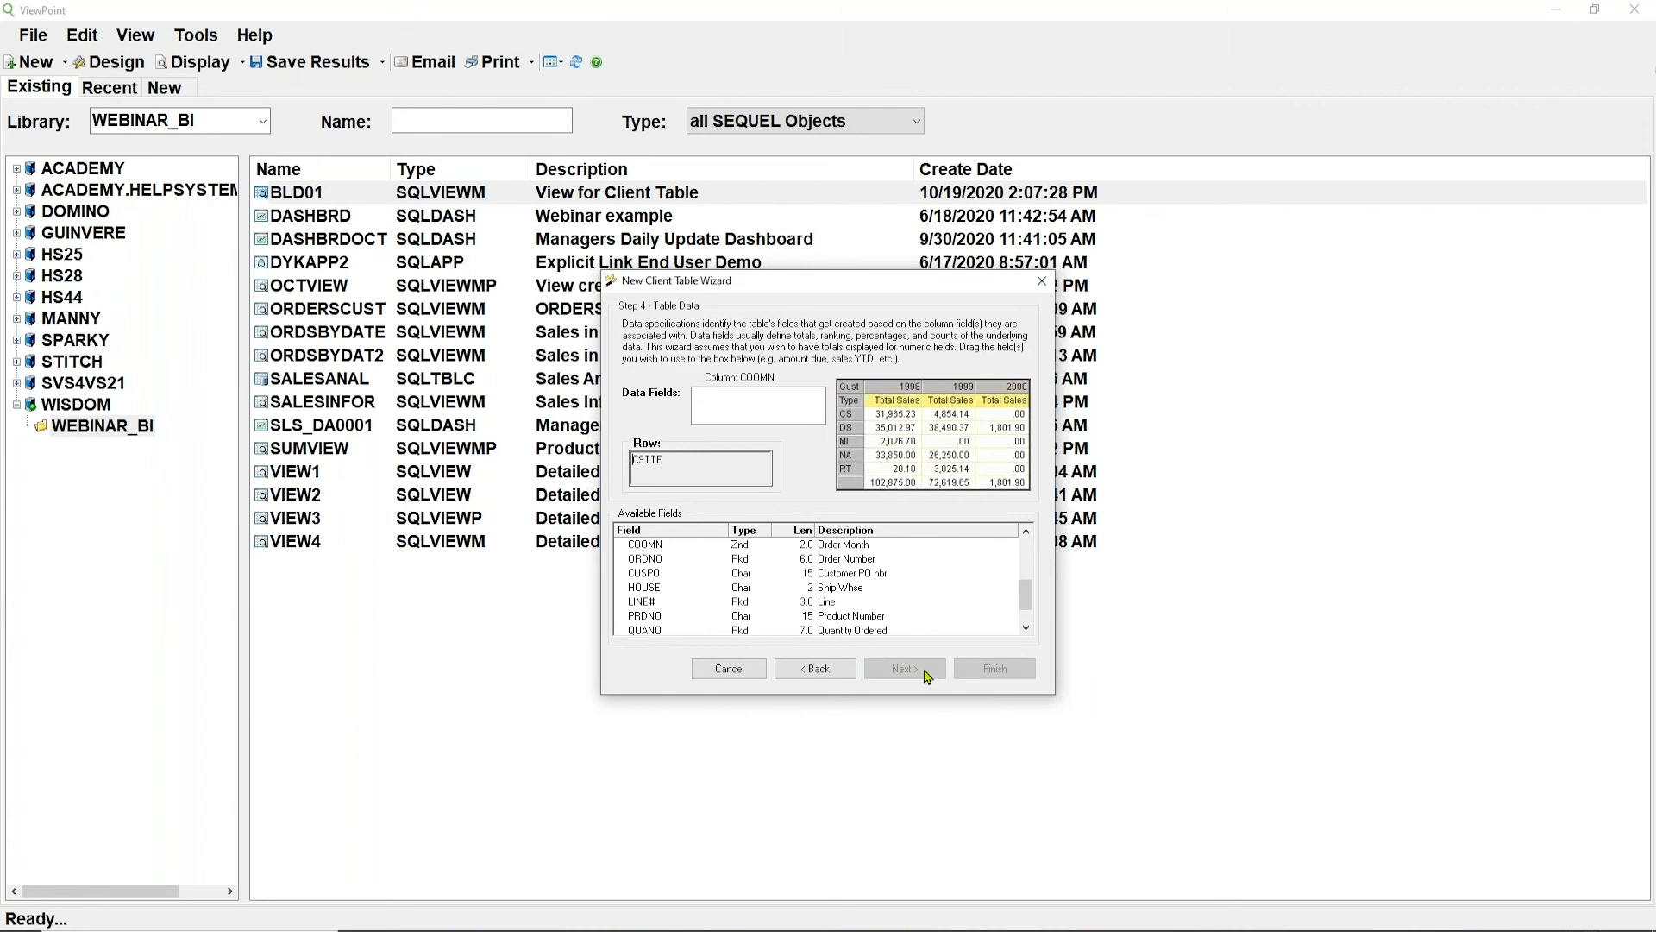
# Add the Sales $ field SALESD as the table's data field and finish the client table wizard.
pyautogui.scroll(-1, 1031, 612)
pyautogui.click(646, 616)
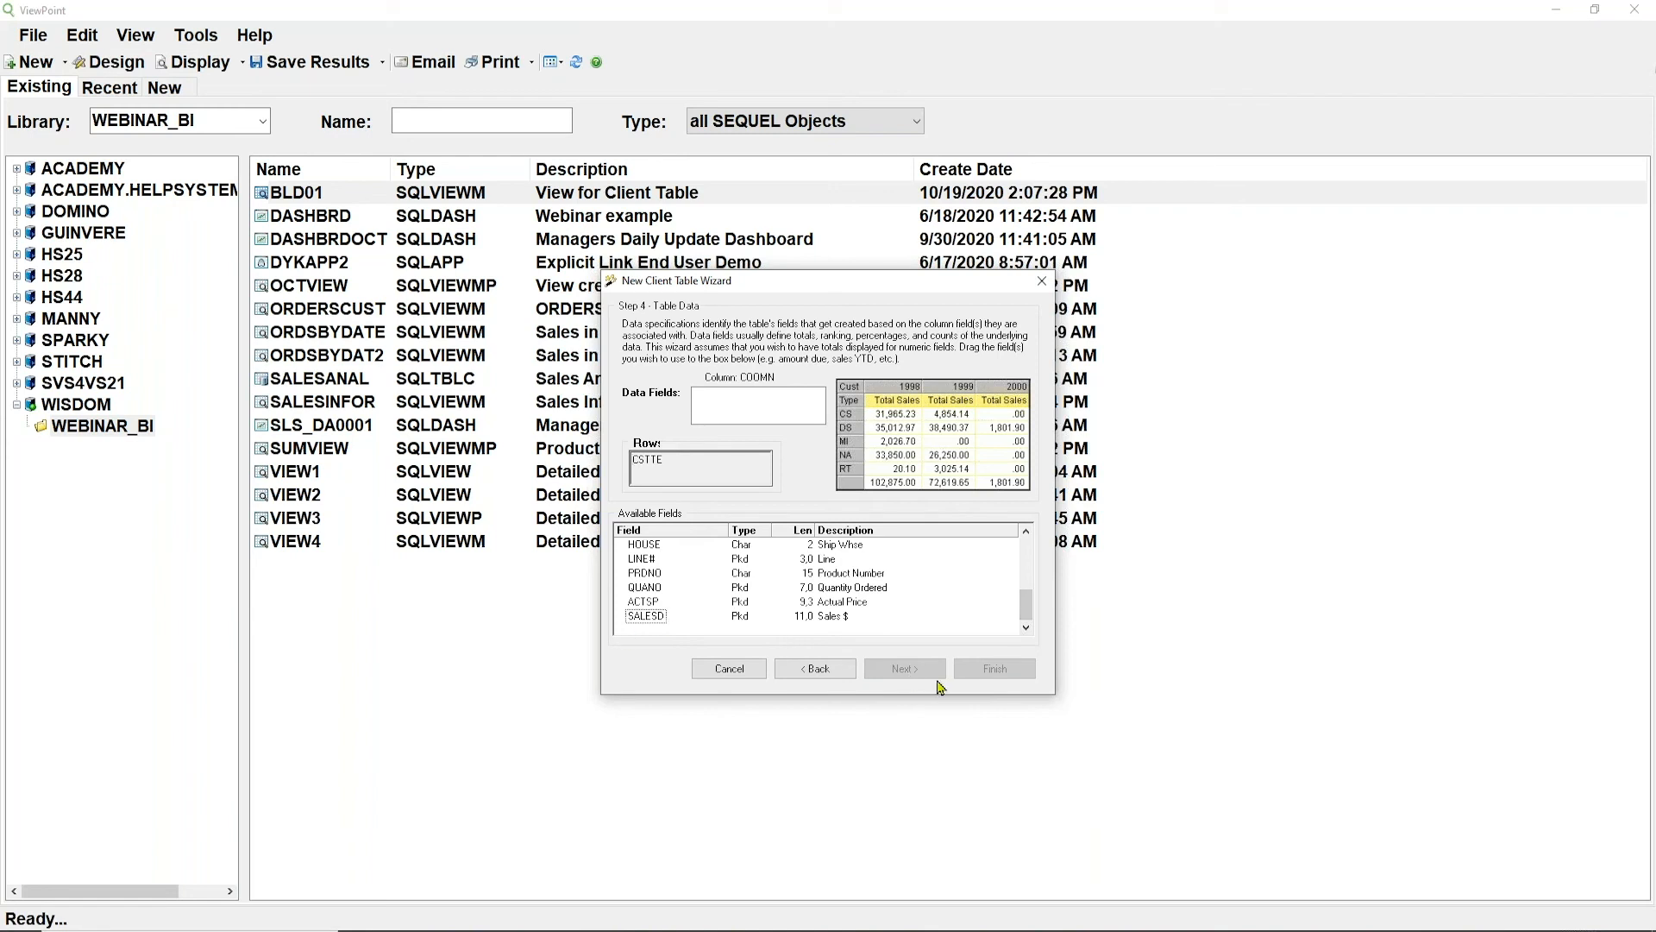
pyautogui.doubleClick(647, 618)
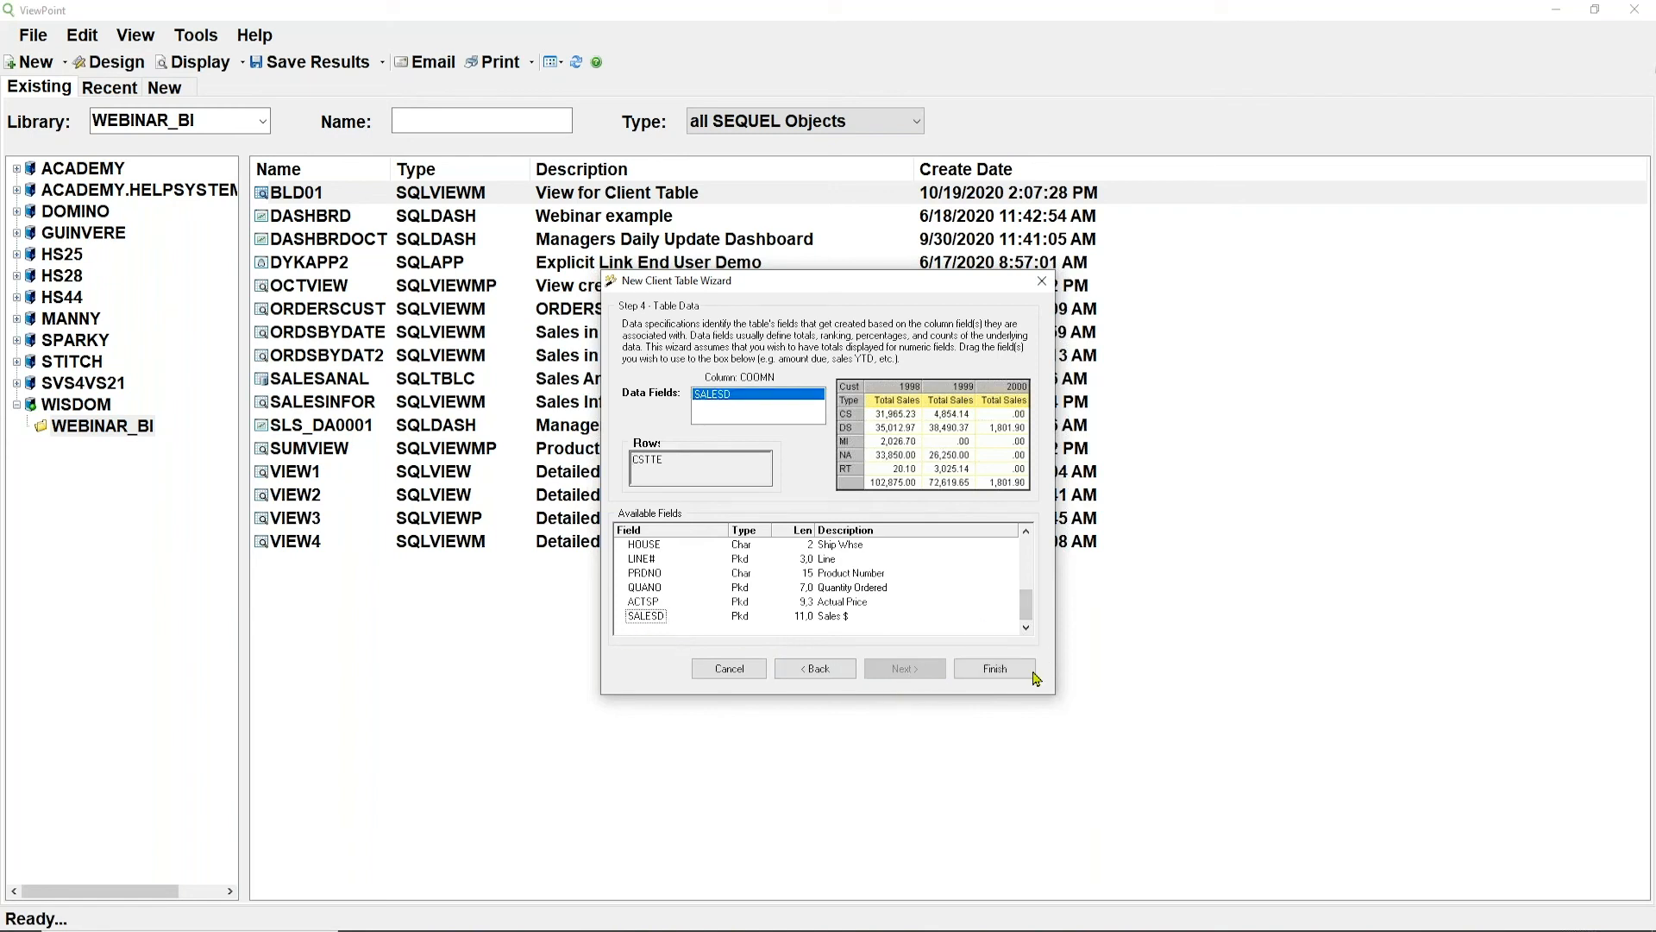
pyautogui.click(992, 670)
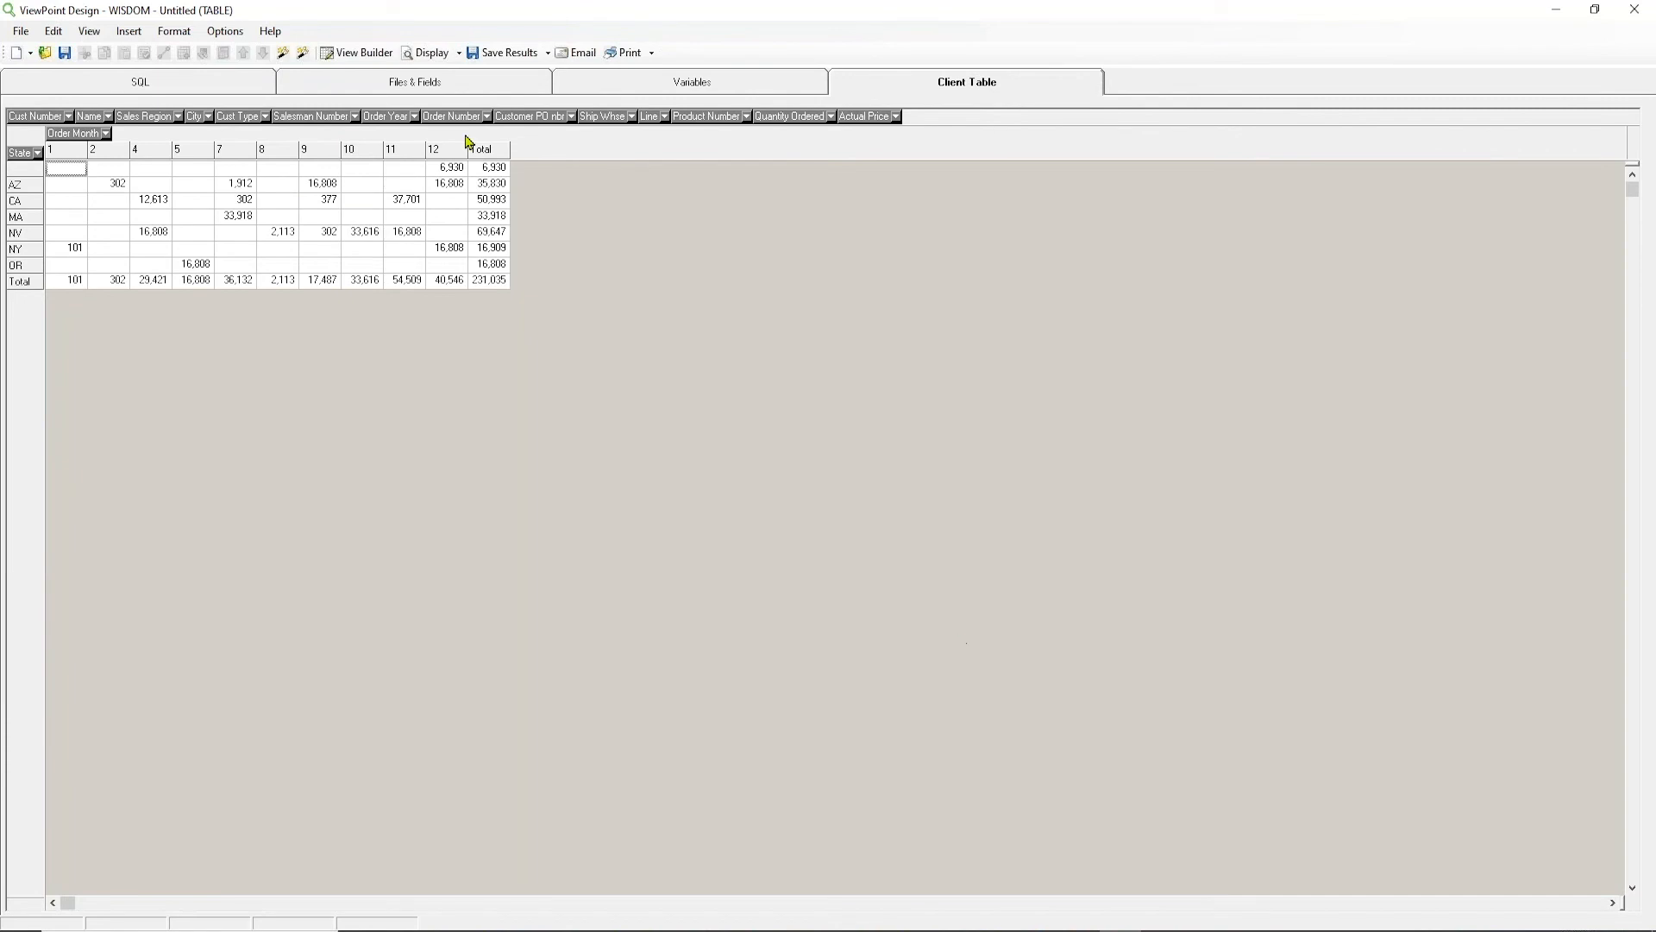
# Save the client table as BLD02 in the WEBINAR_BI library.
pyautogui.click(14, 35)
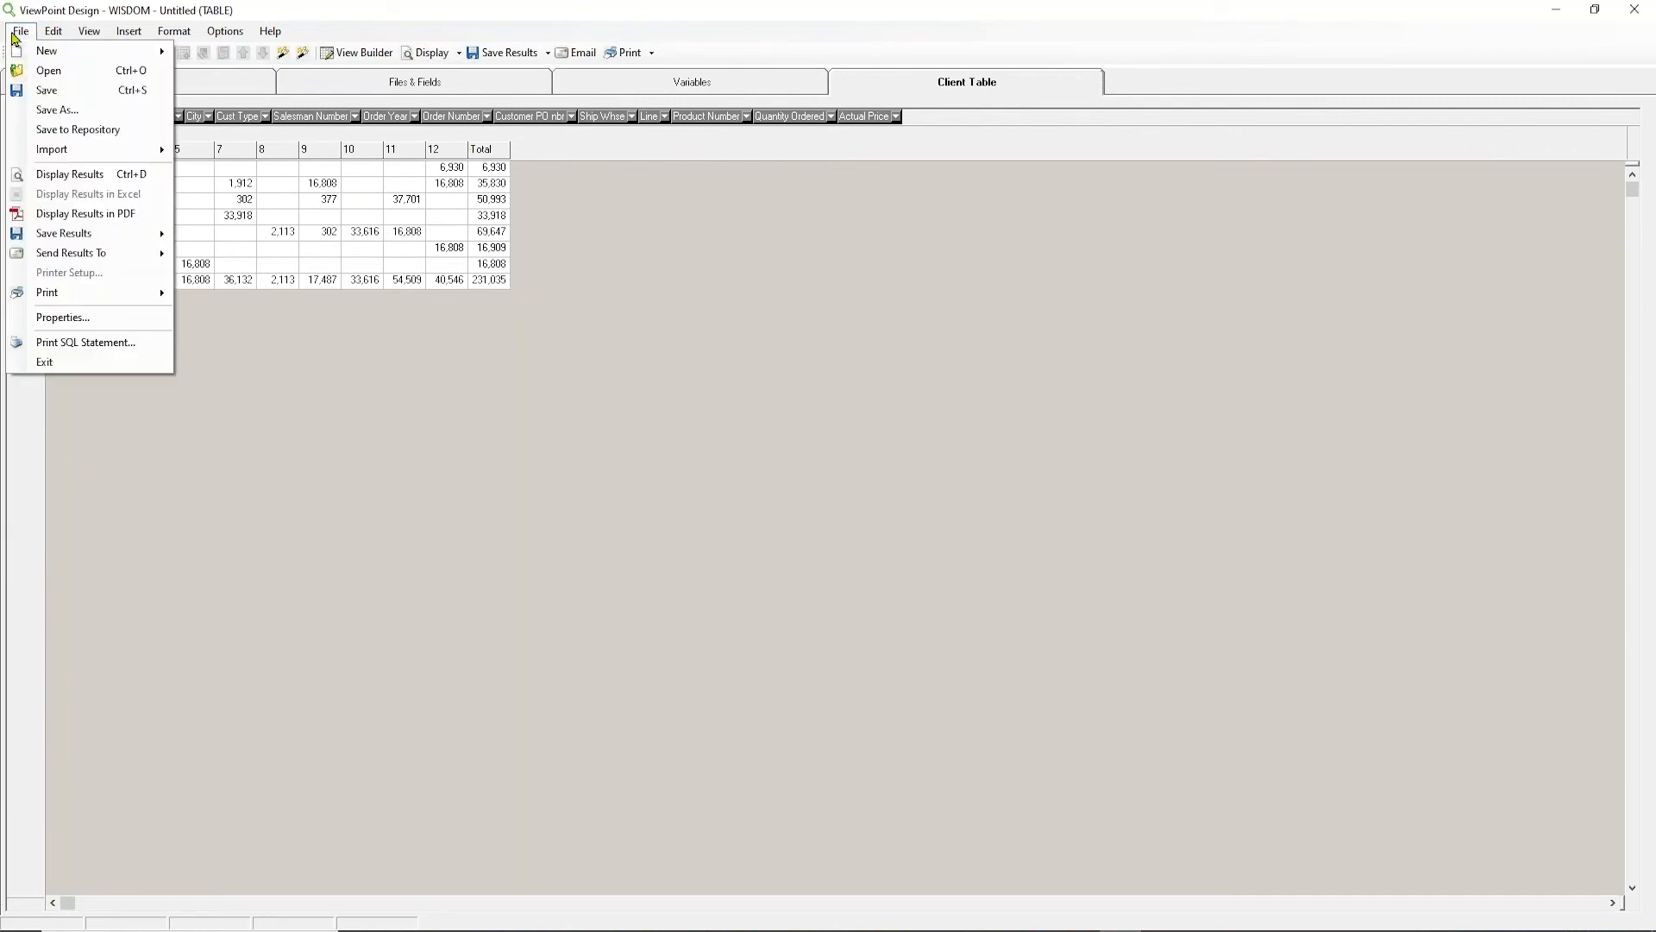
pyautogui.click(49, 110)
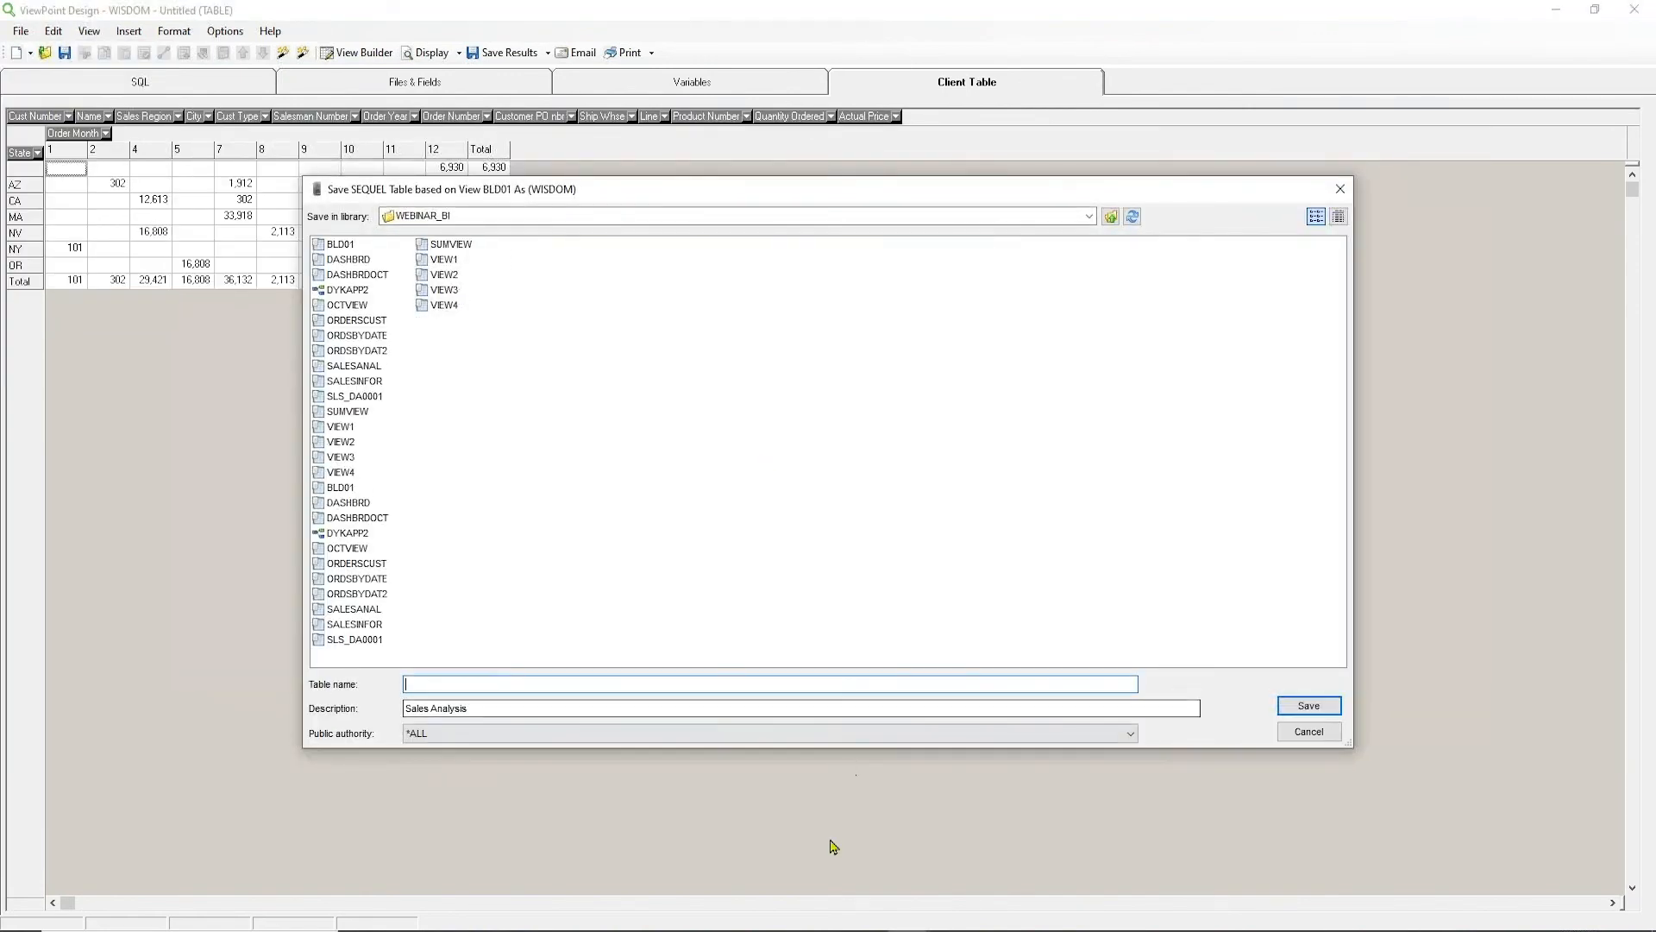
pyautogui.write('BLD02')
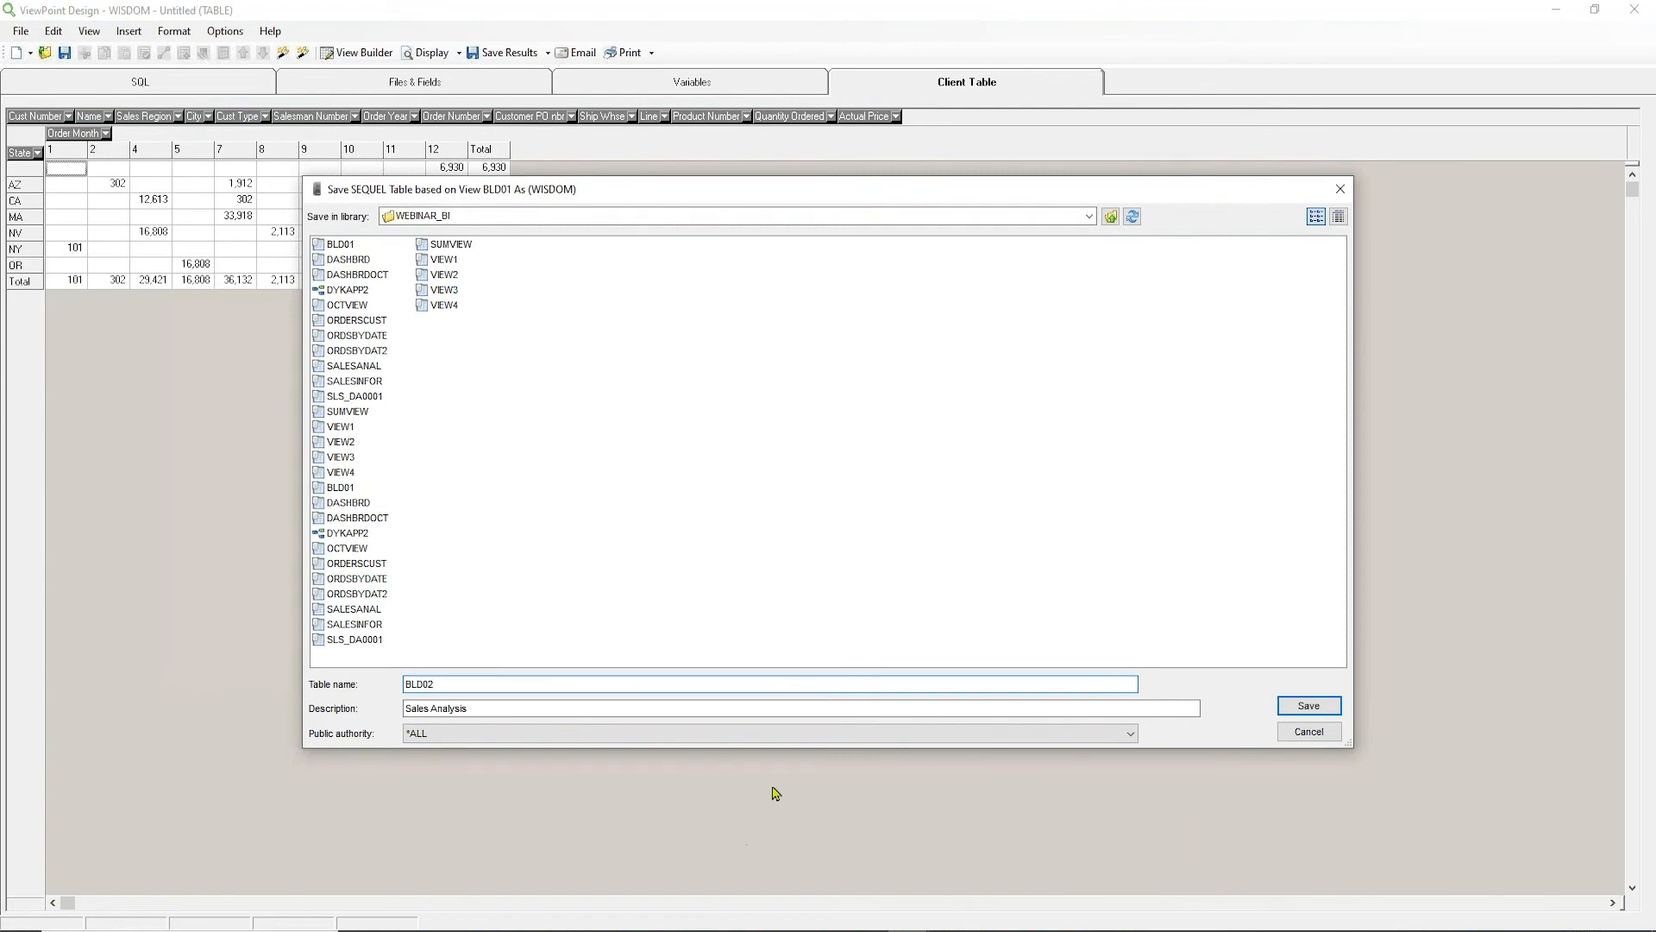
pyautogui.click(1323, 712)
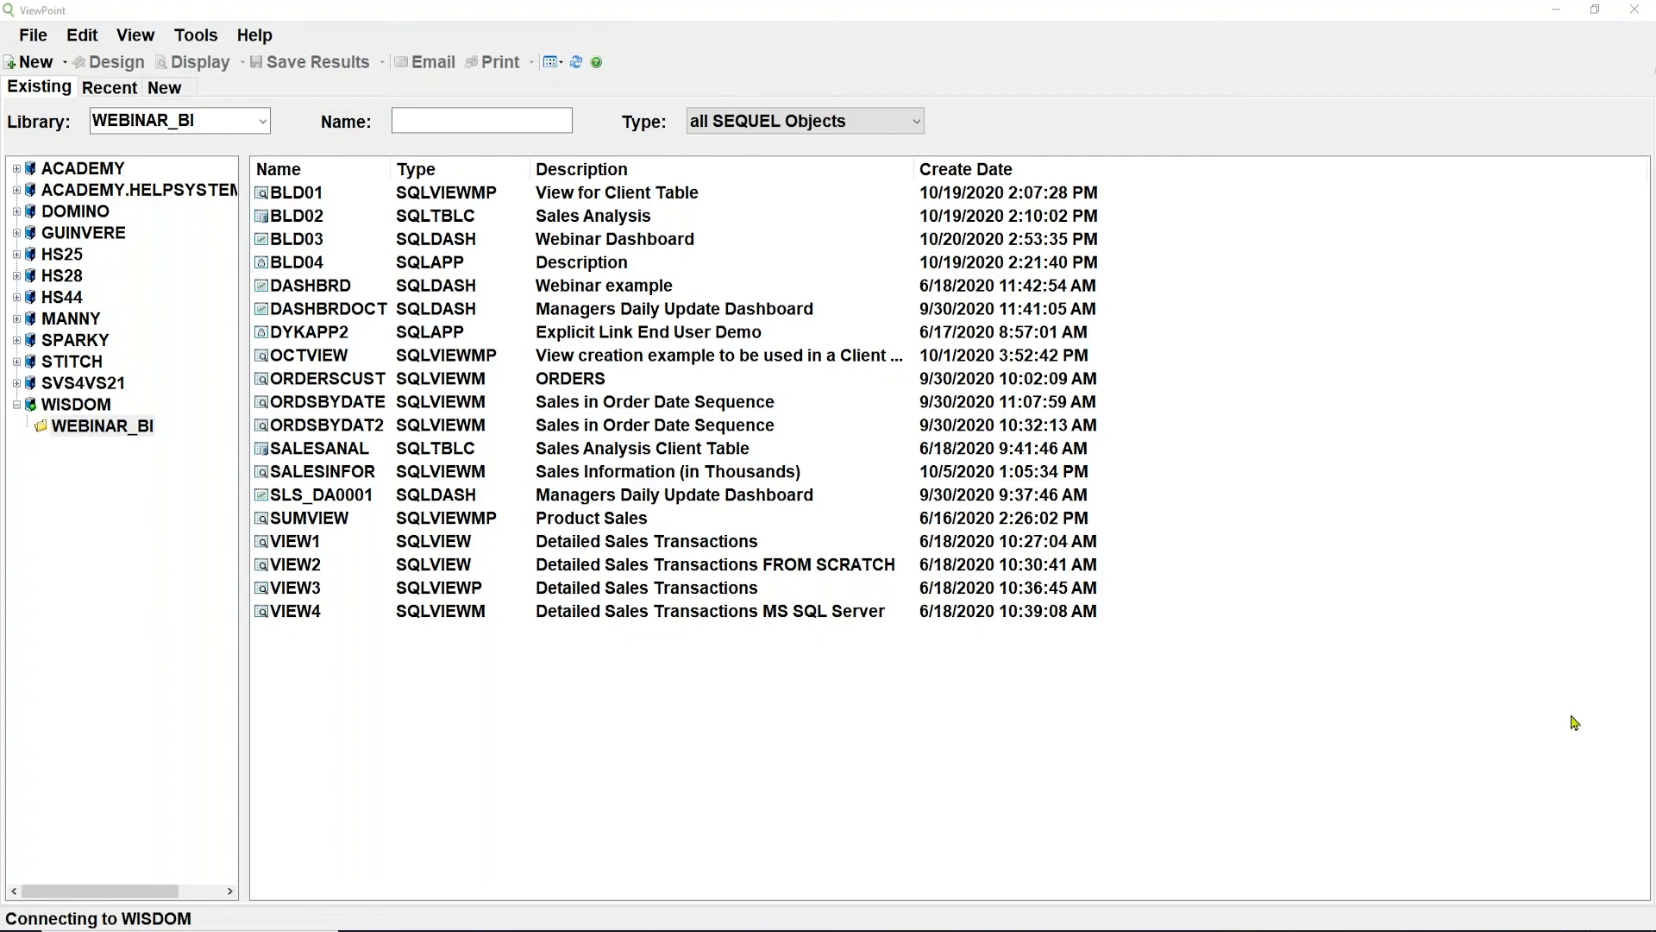
# Open the BLD03 dashboard for design and set the Top Ten Customers object's auto refresh rate to 600 seconds.
pyautogui.rightClick(311, 244)
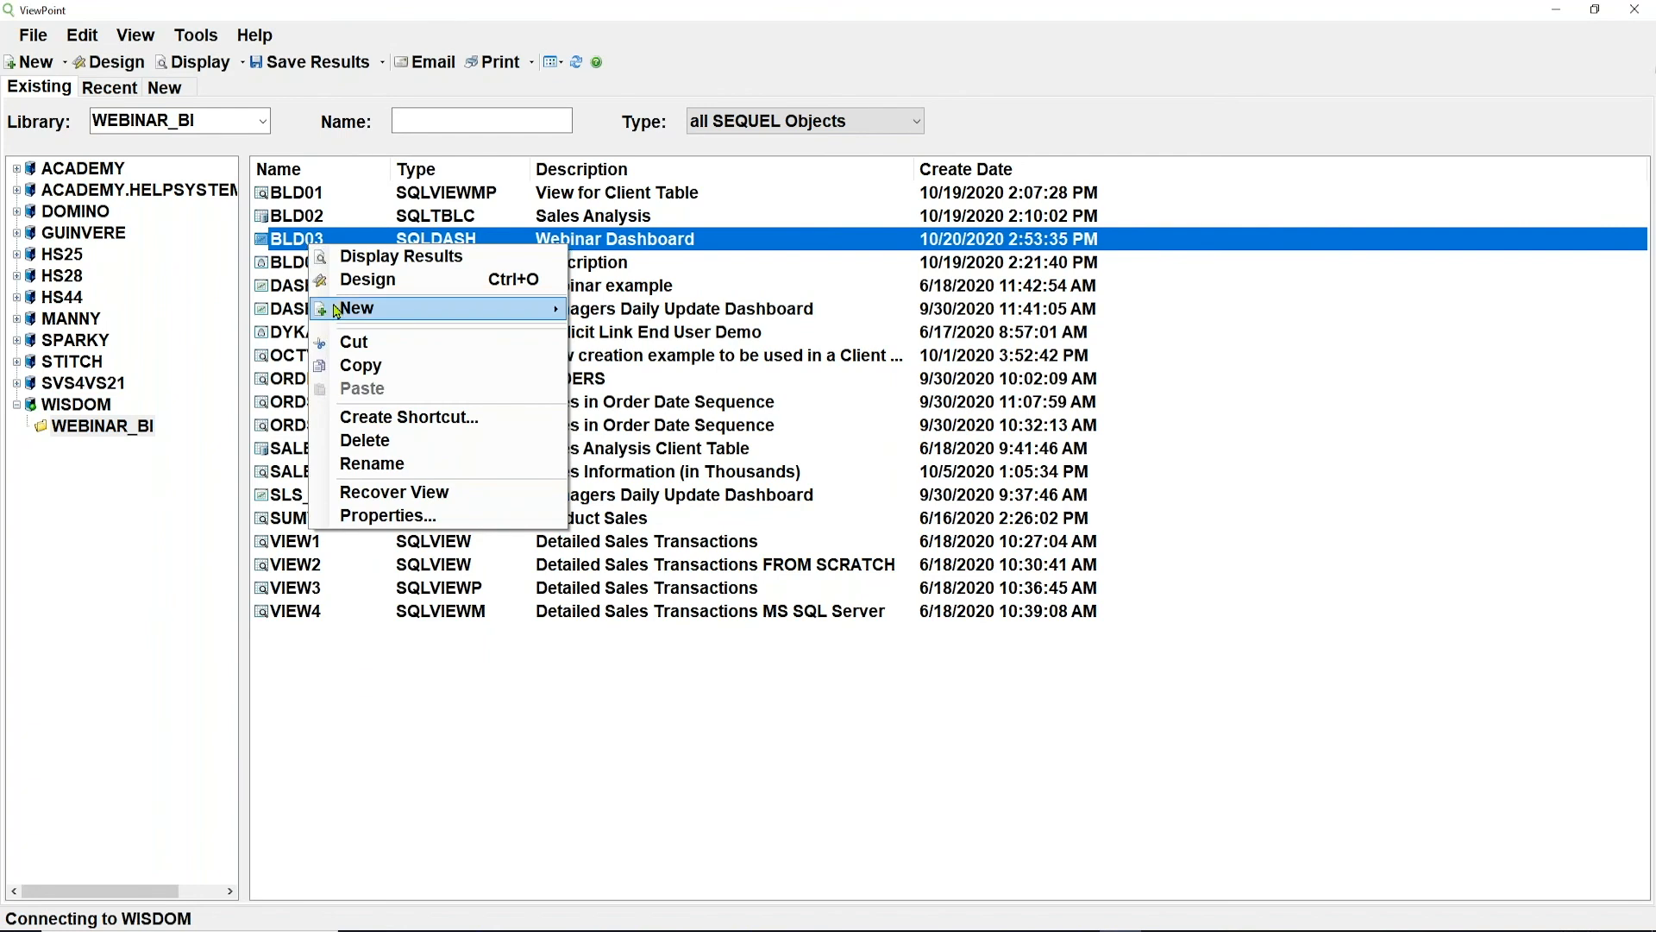
pyautogui.click(338, 282)
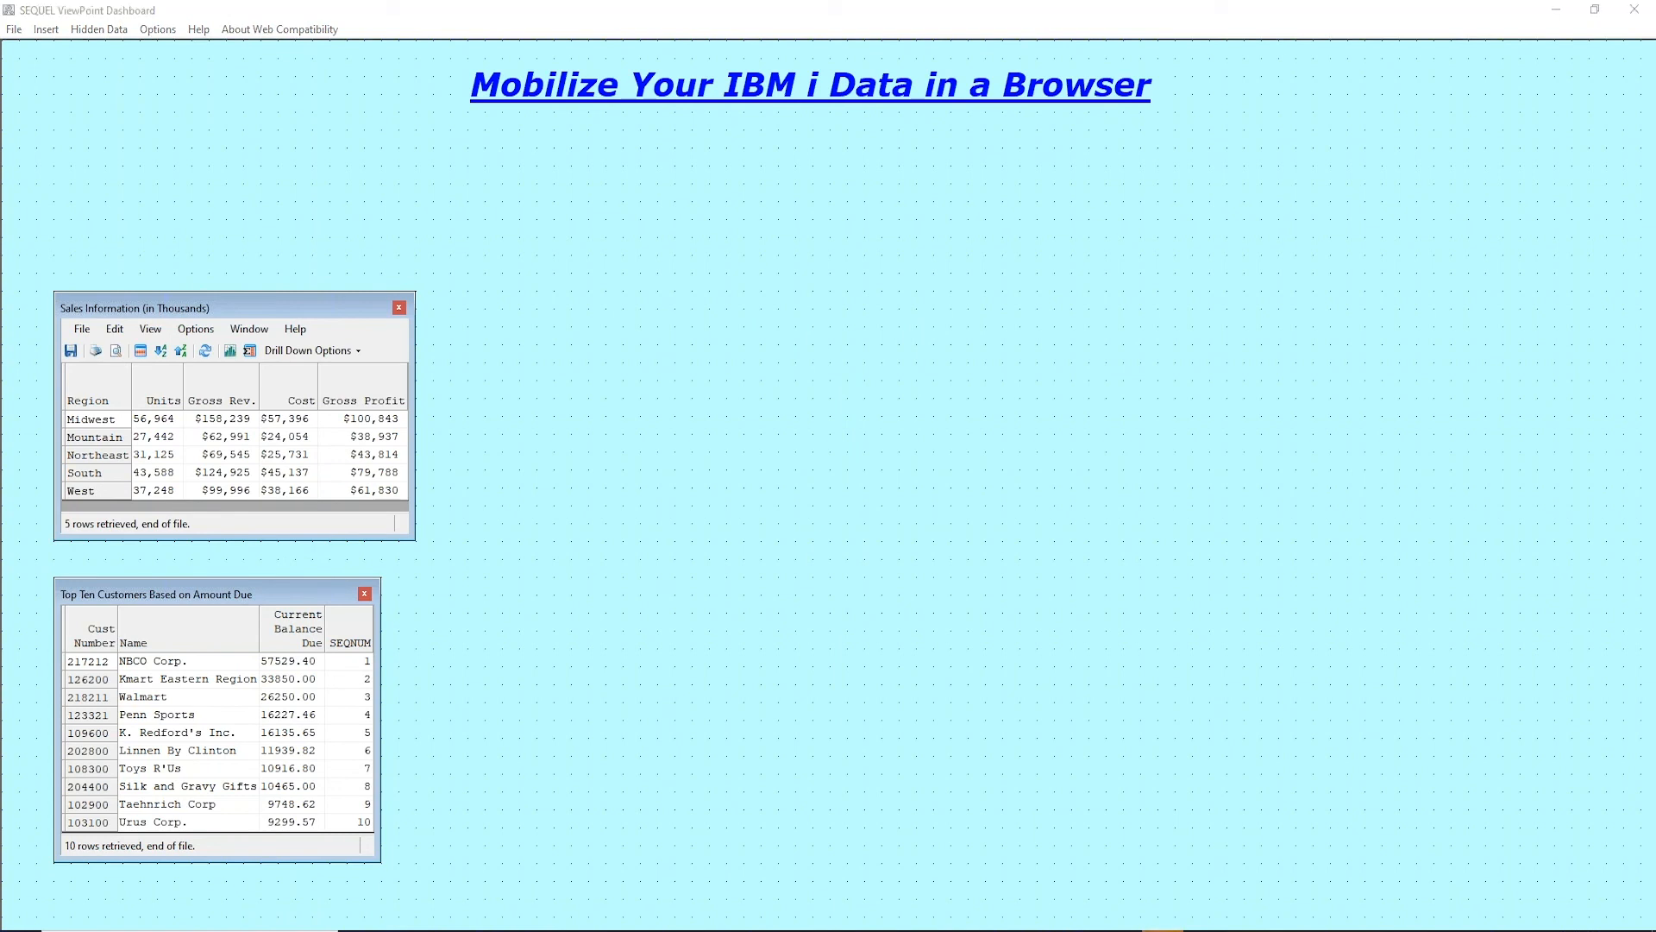
pyautogui.rightClick(290, 605)
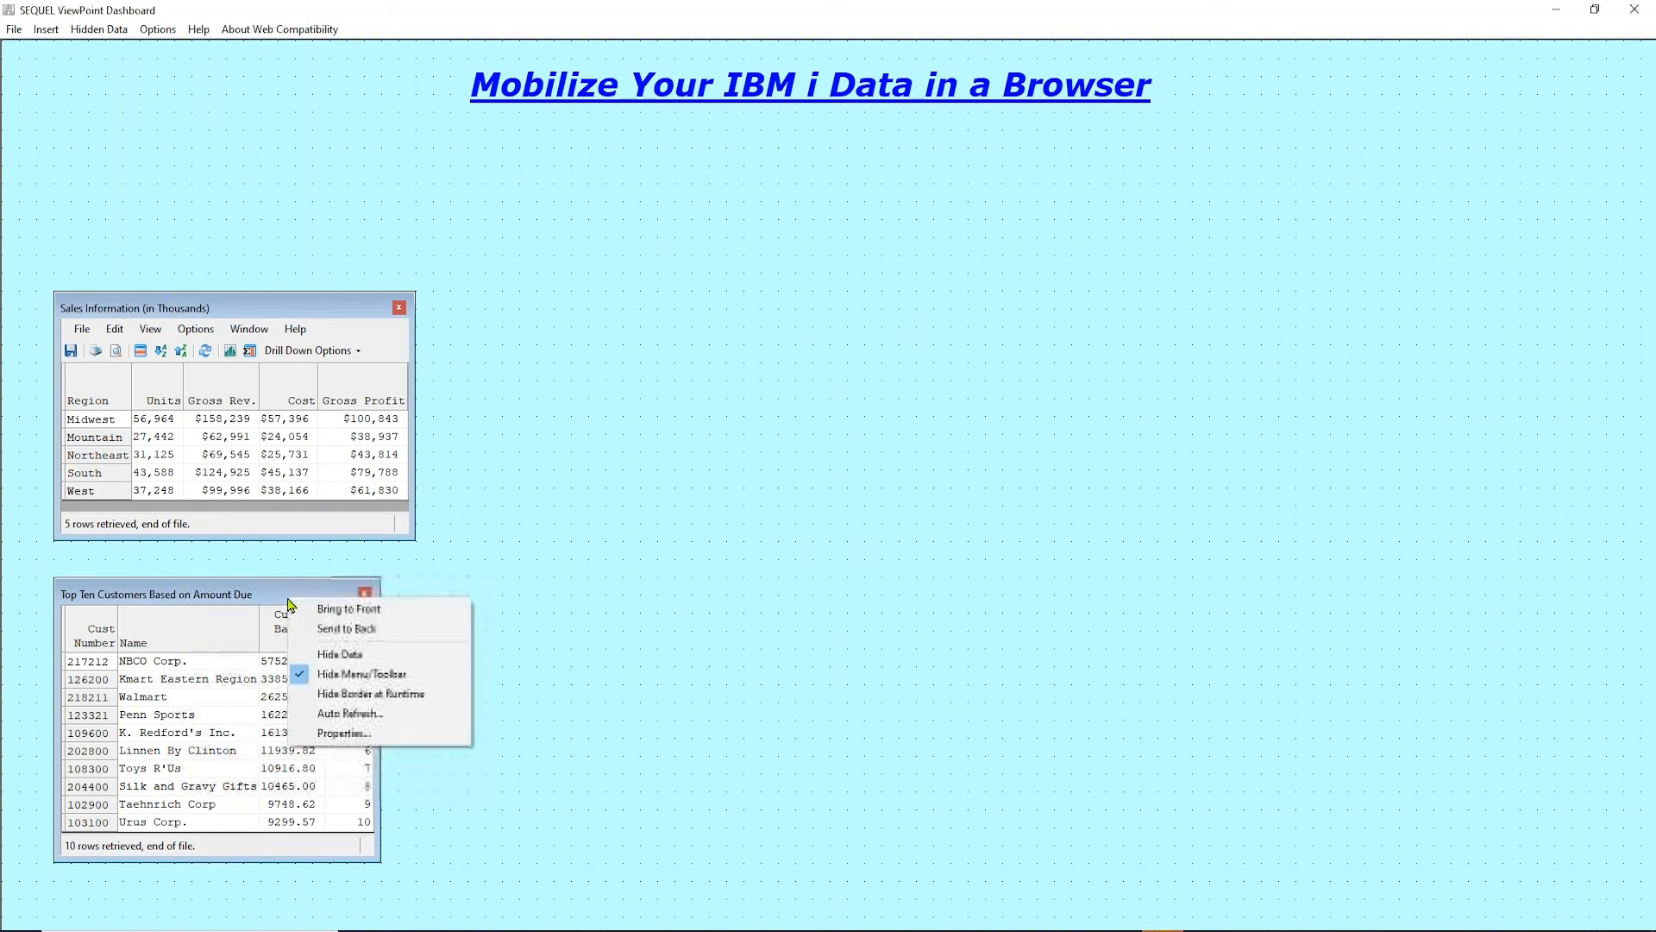
pyautogui.click(361, 721)
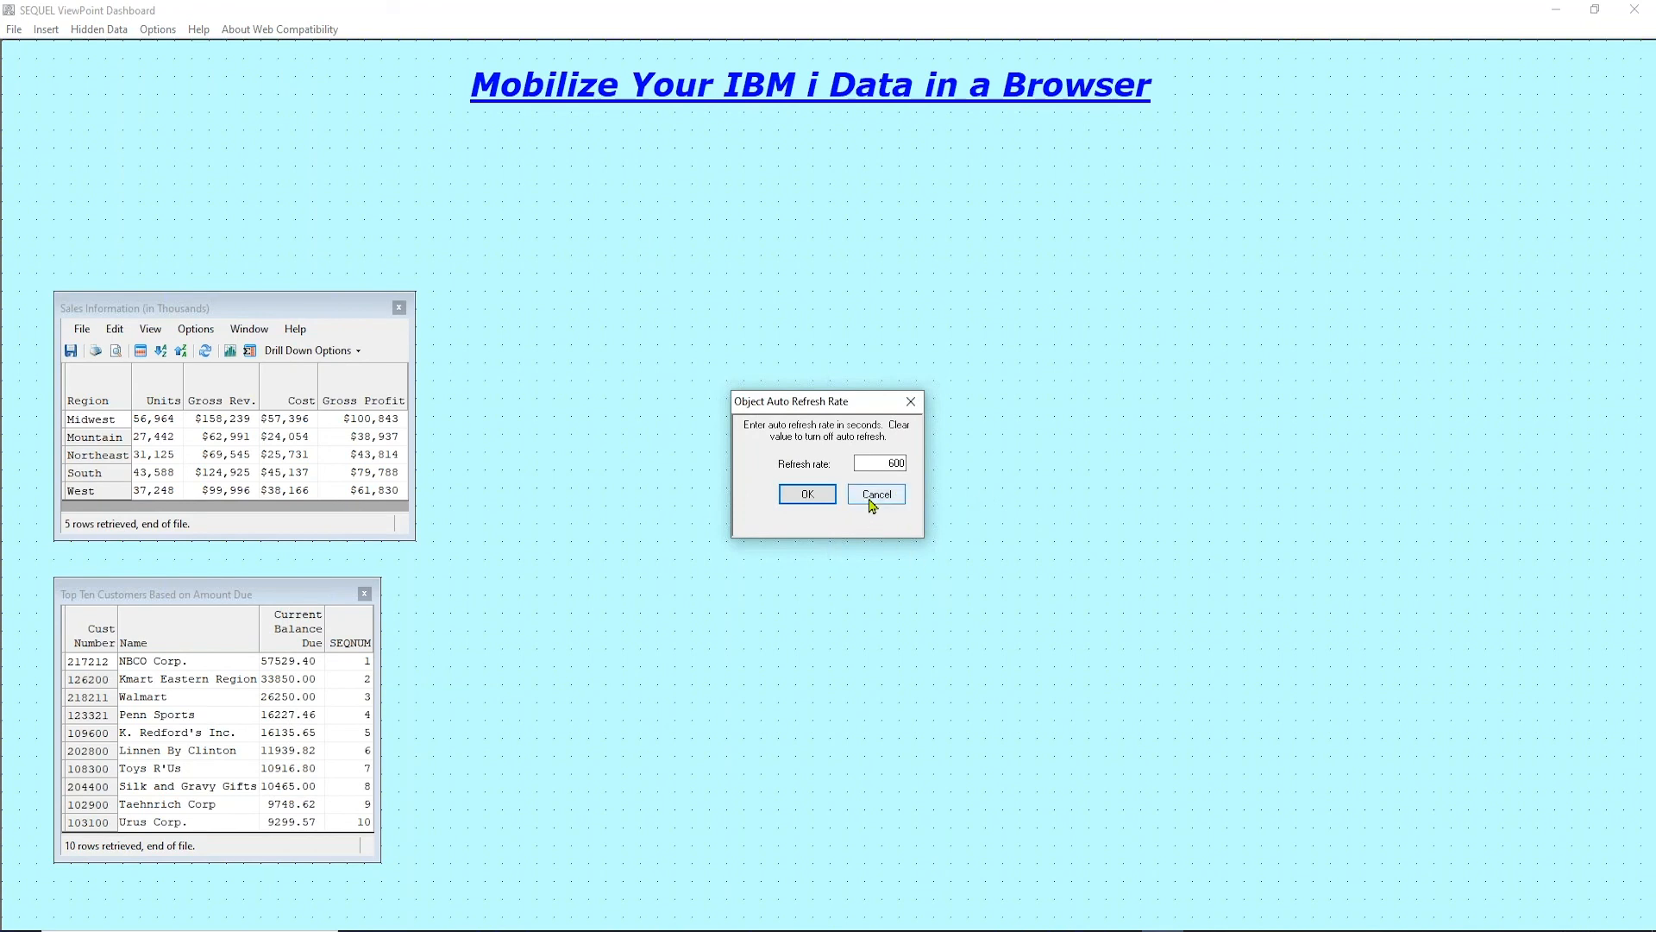
pyautogui.click(806, 495)
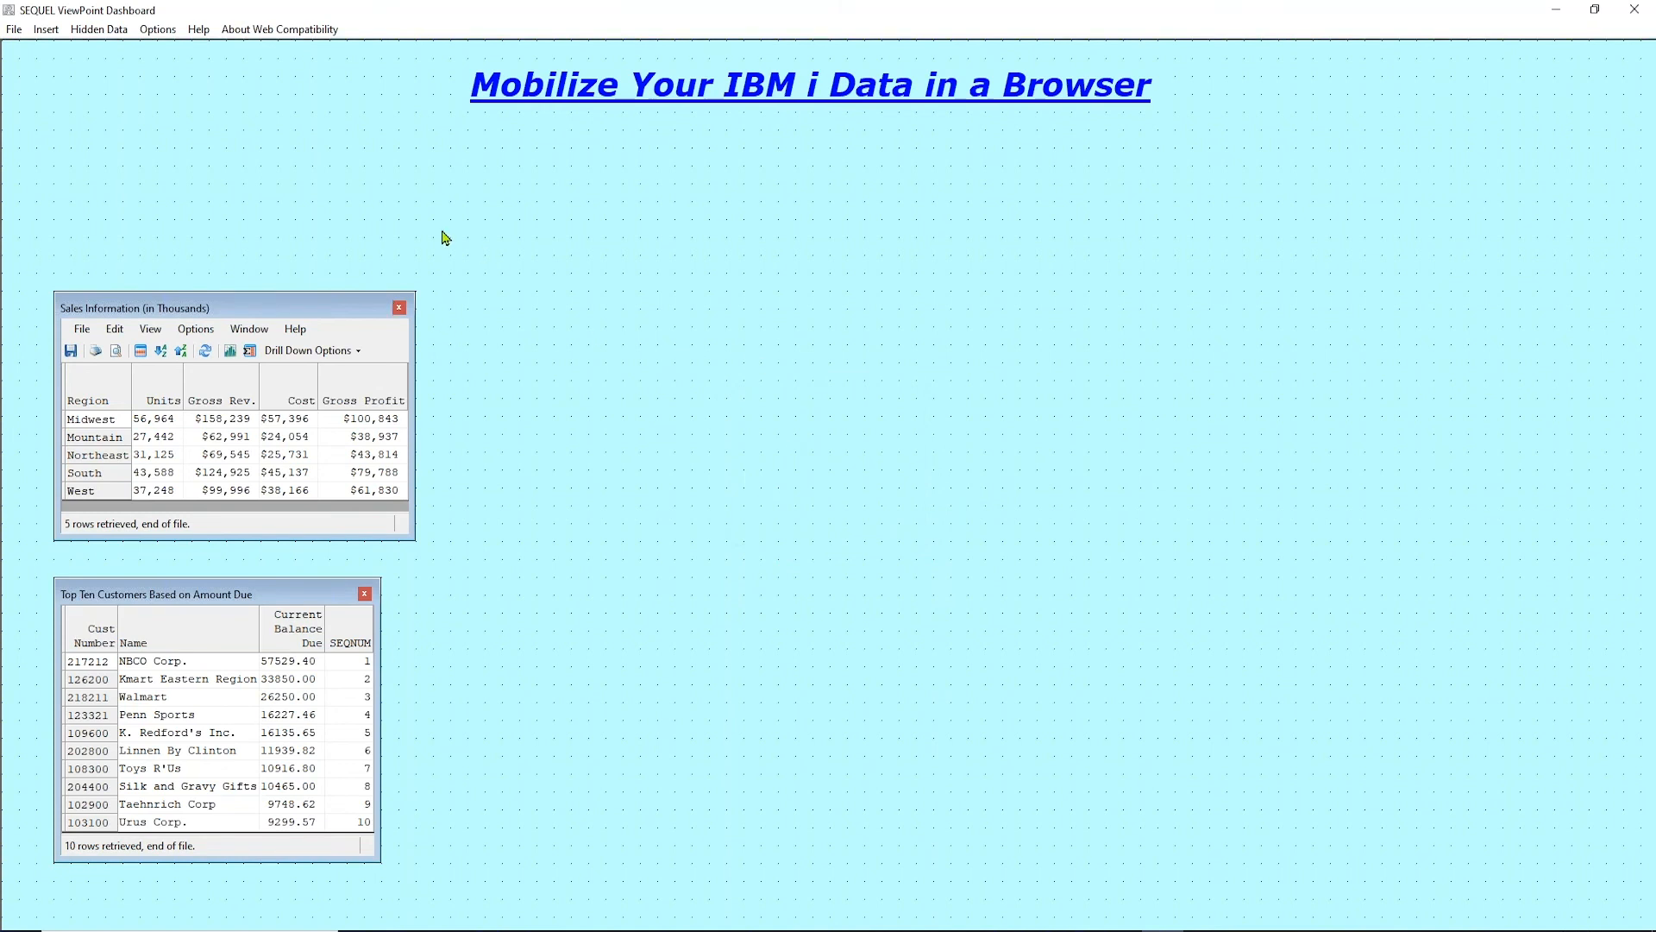
# Review the dashboard's grid options, object list and workspace color choices, and cancel the dashboard properties.
pyautogui.click(165, 37)
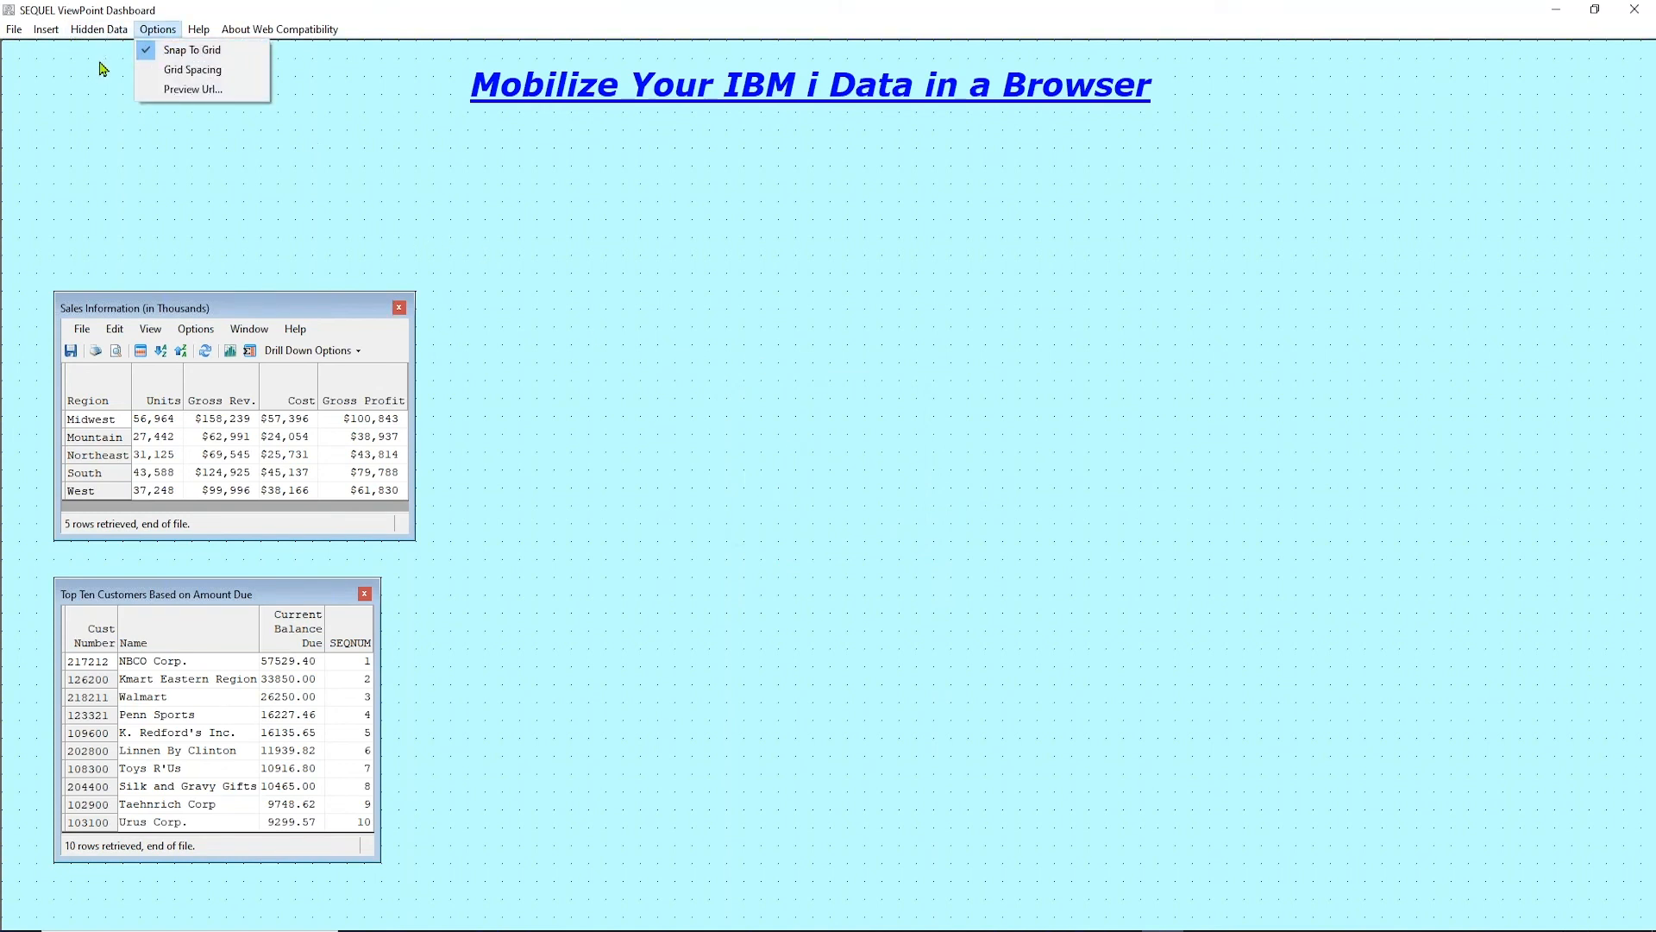
pyautogui.click(86, 97)
pyautogui.rightClick(86, 98)
pyautogui.click(147, 145)
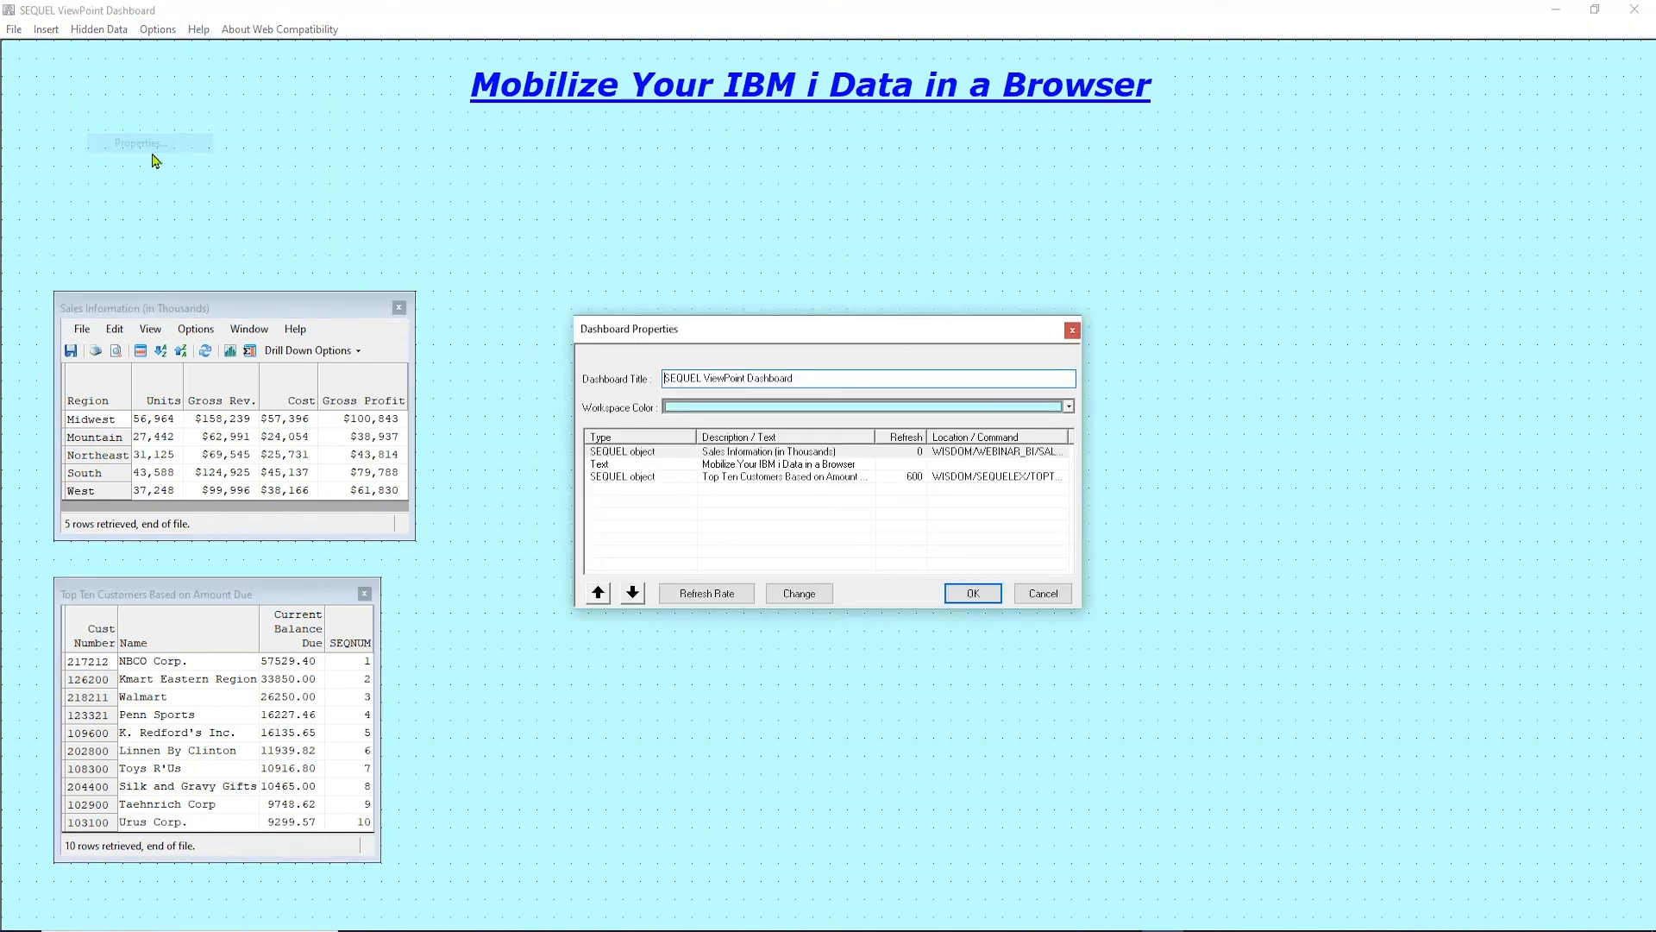
pyautogui.click(1069, 406)
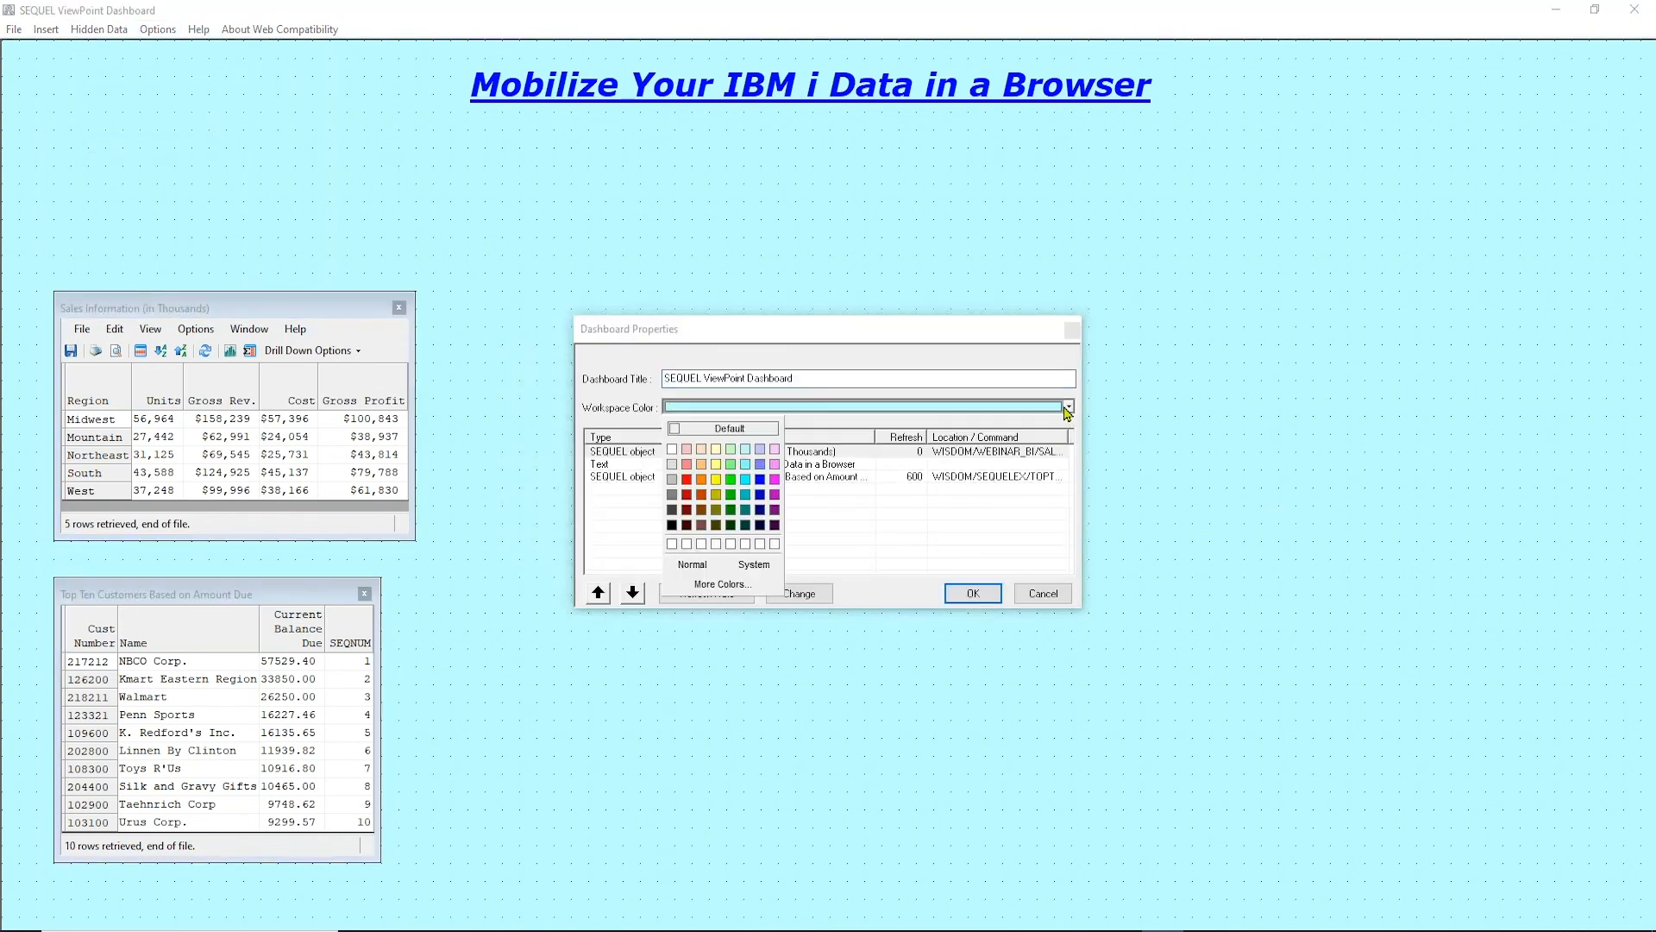
pyautogui.click(1059, 604)
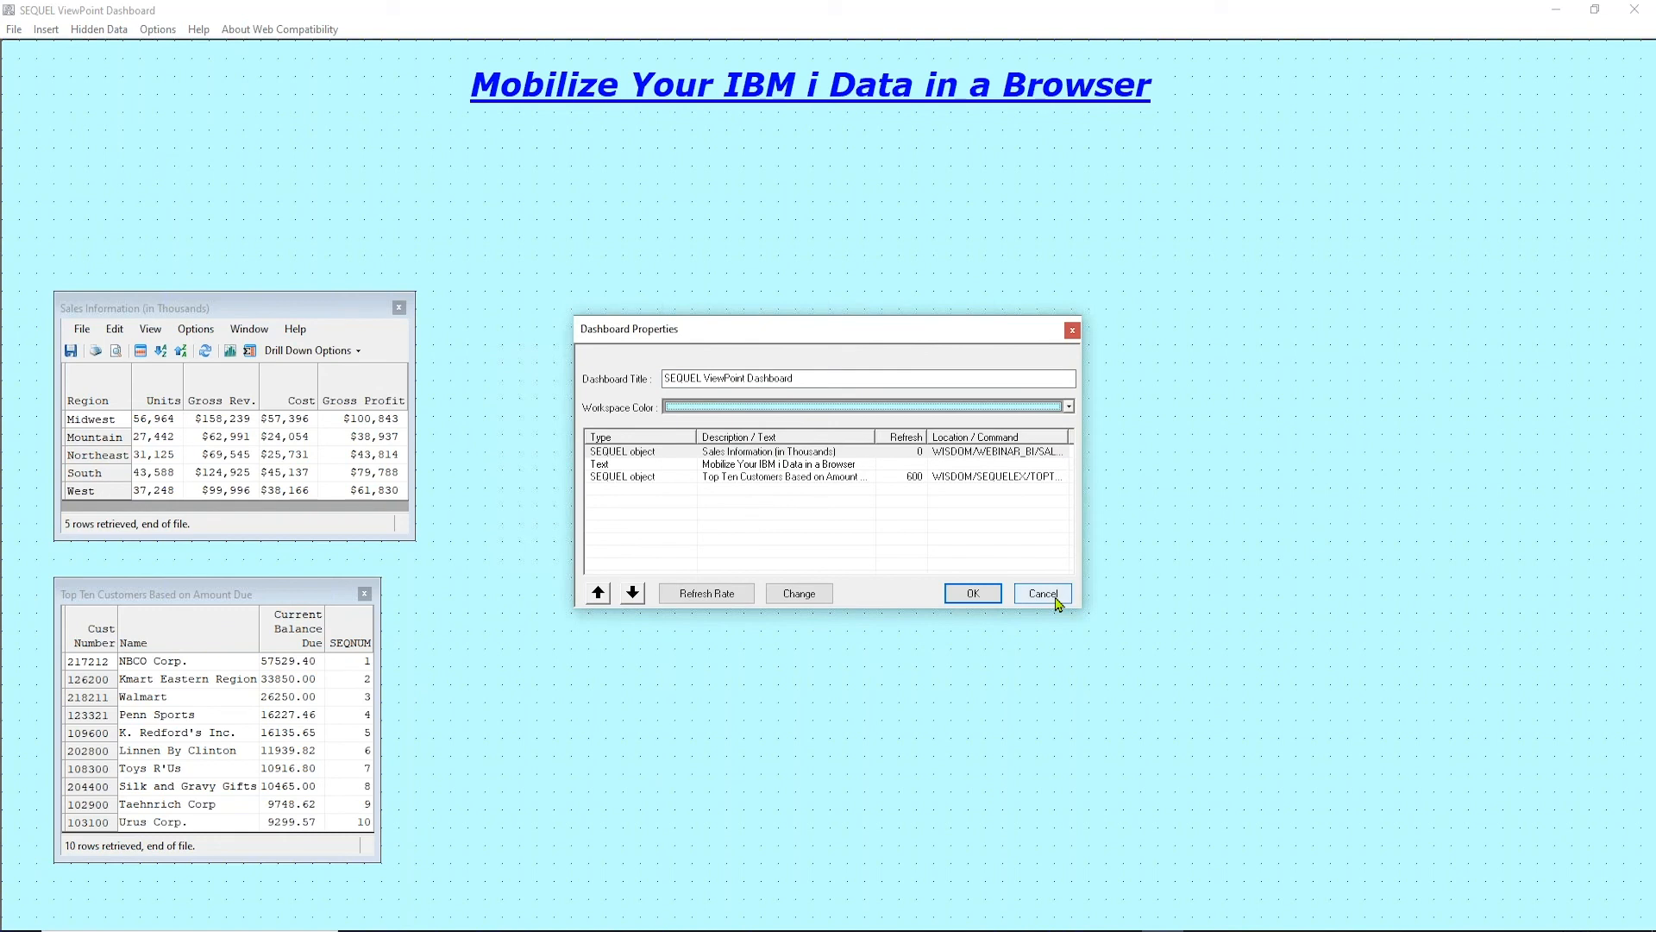
pyautogui.click(1051, 594)
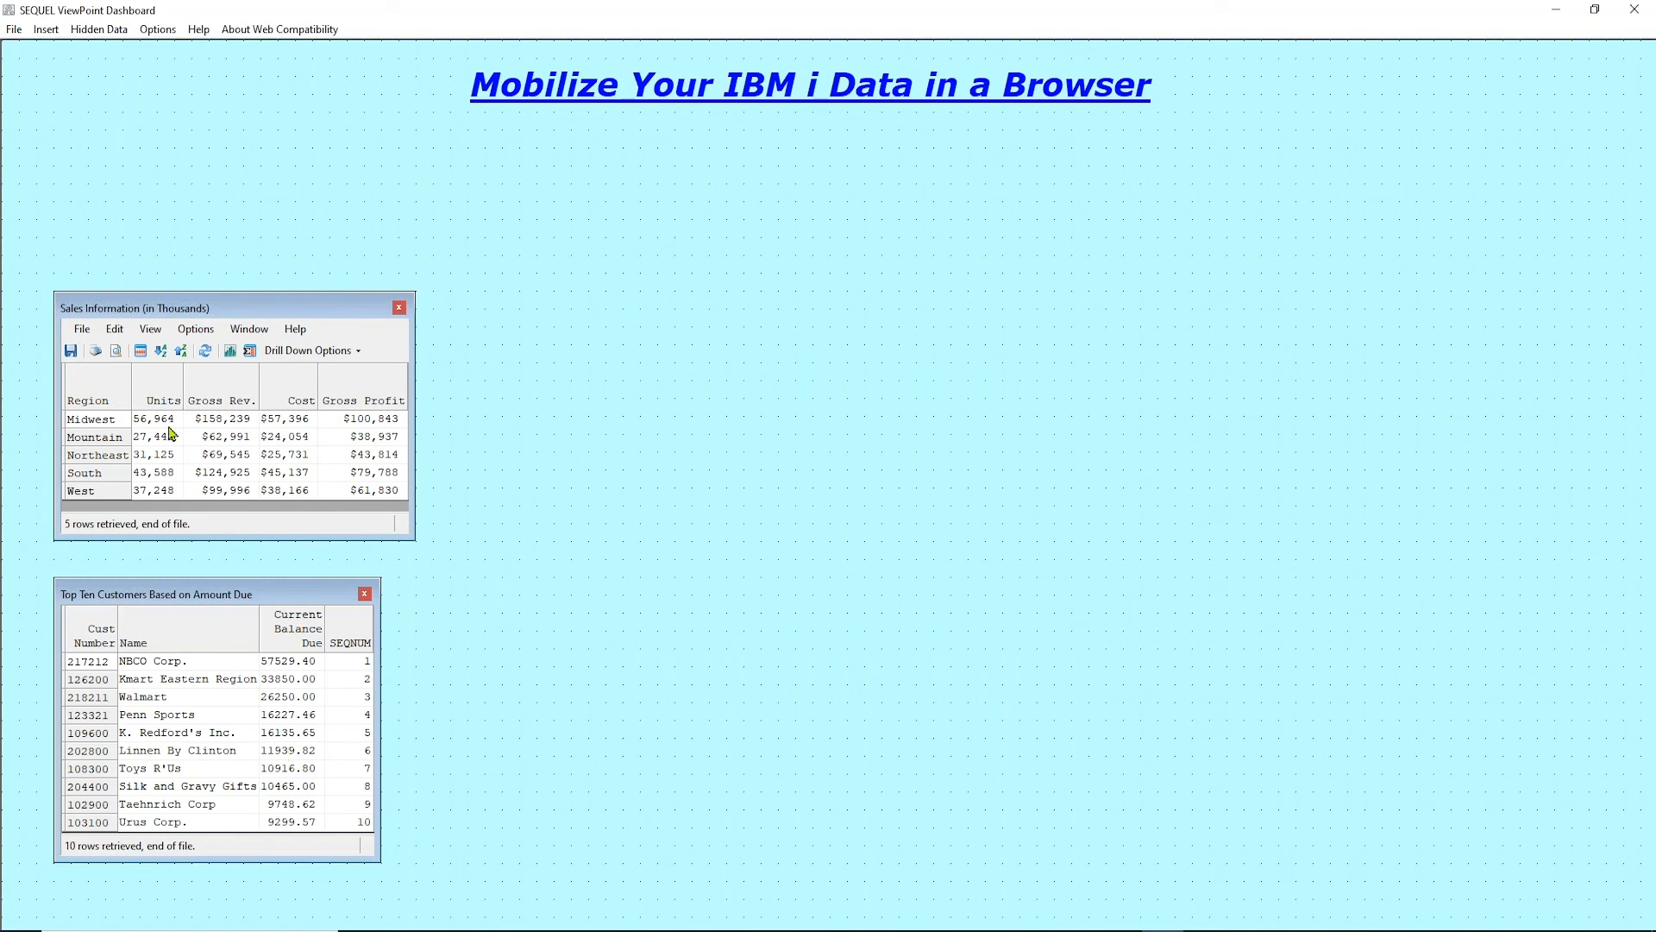
# Select the Units values from Midwest to West in the Sales Information table to total them.
pyautogui.moveTo(153, 419); pyautogui.dragTo(170, 493)
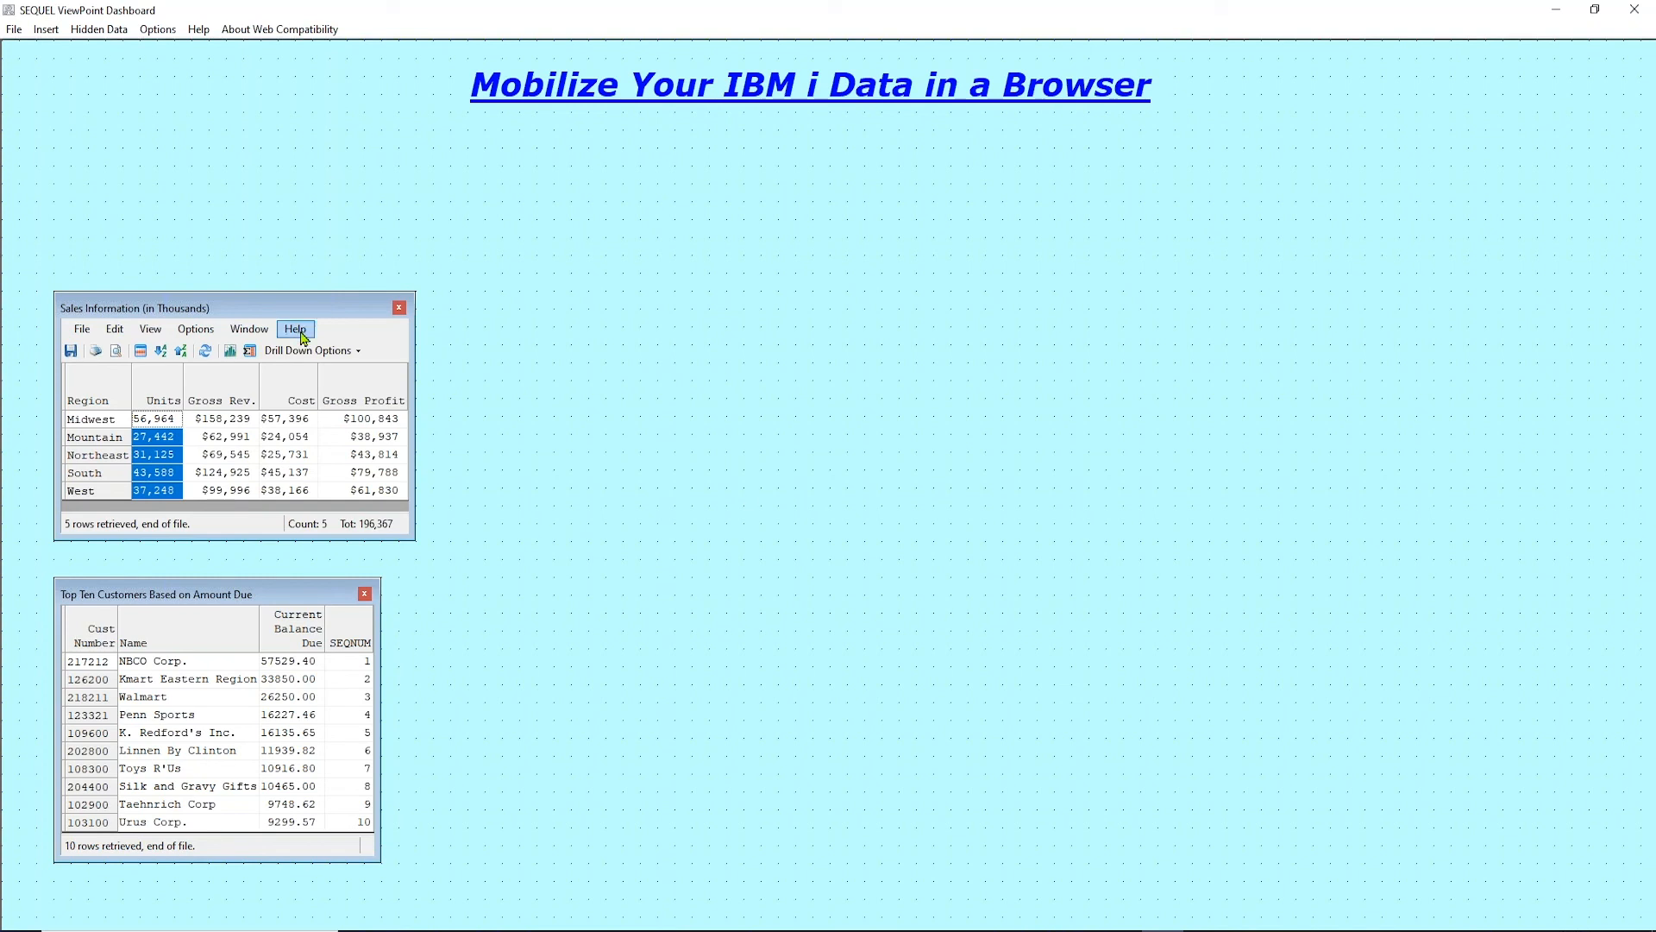
# Chart the selected regional Units values as a pie chart and place it, enlarged, right of the Sales Information table below the title.
pyautogui.click(230, 353)
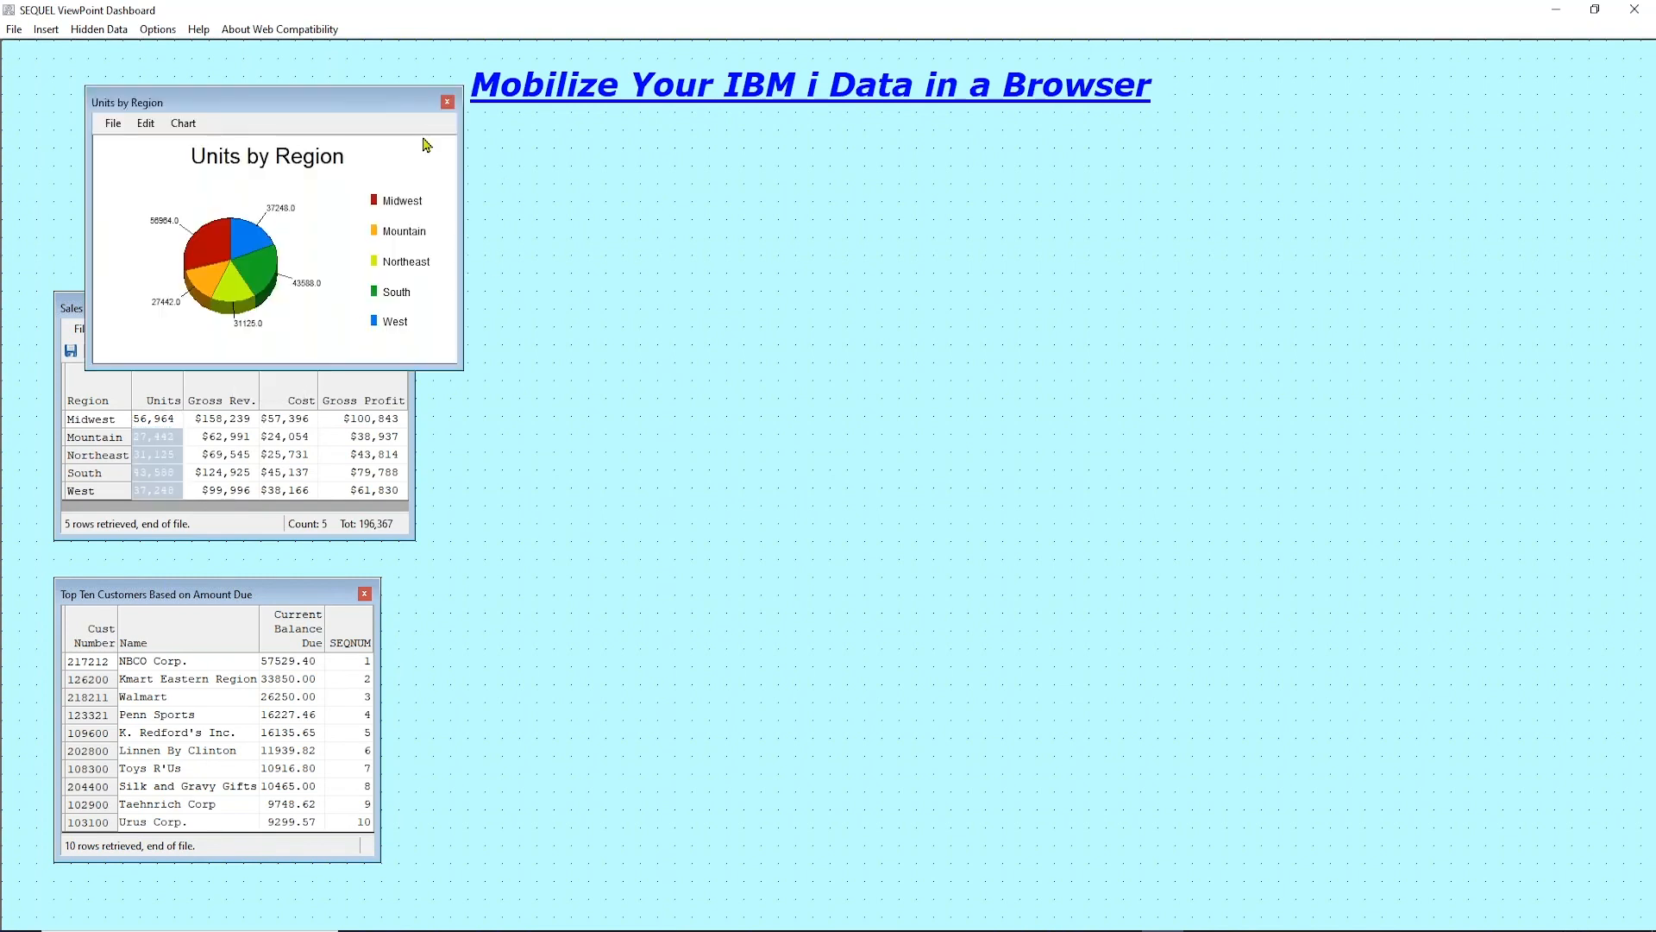
pyautogui.moveTo(343, 107); pyautogui.dragTo(949, 187)
pyautogui.moveTo(1087, 449); pyautogui.dragTo(1140, 518)
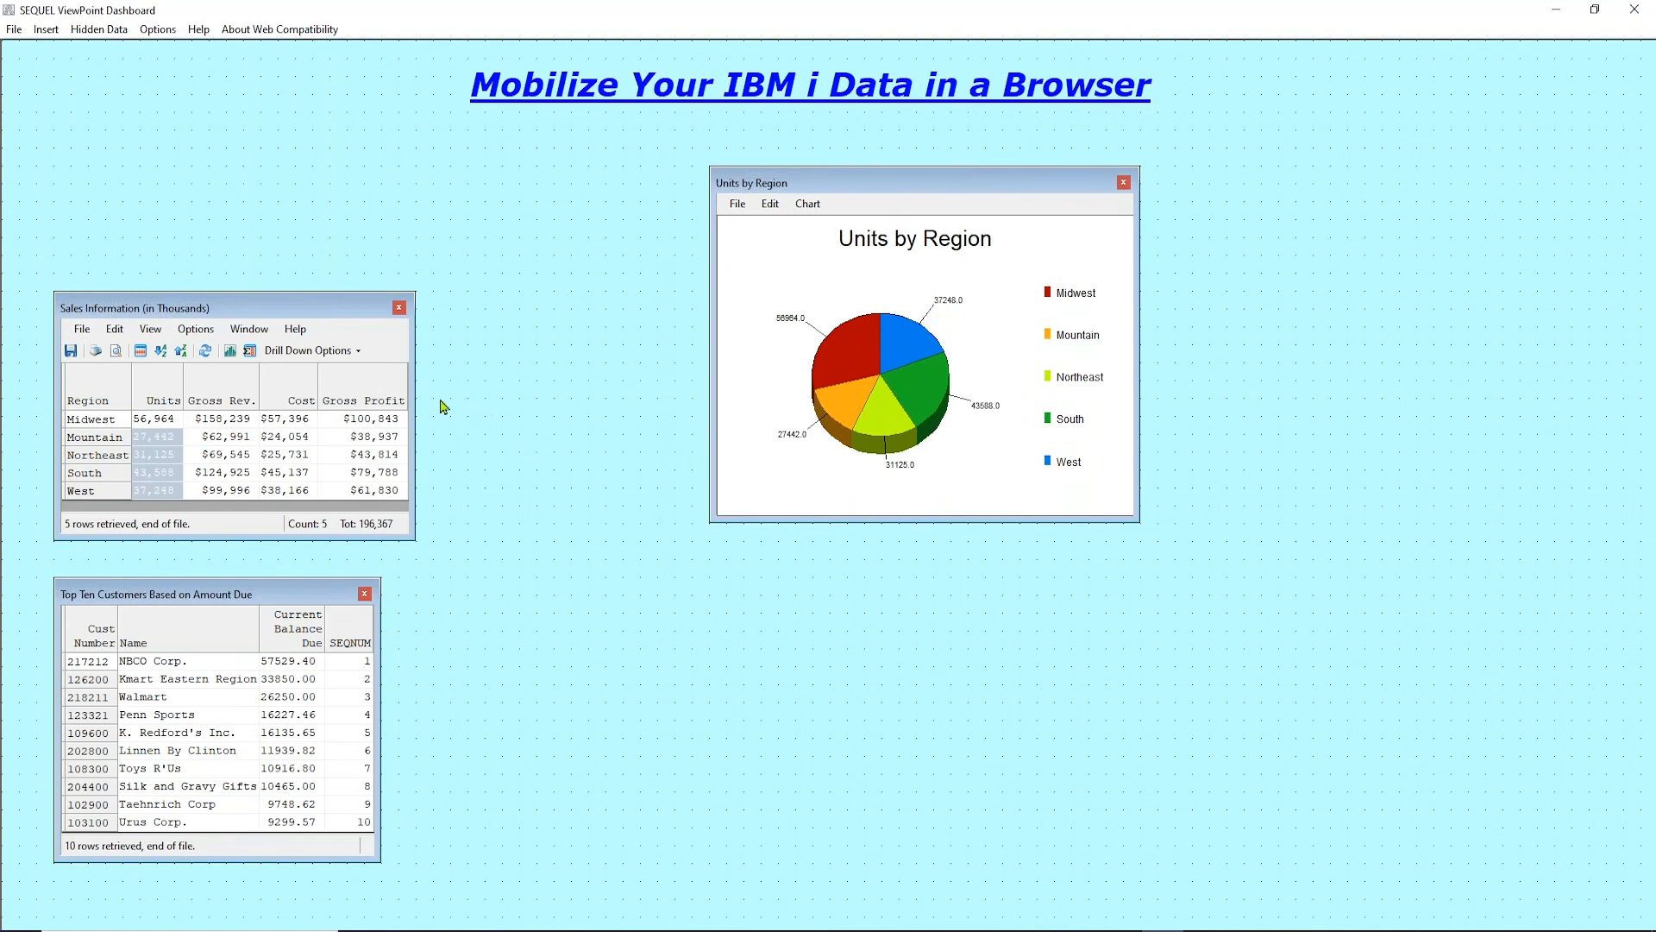
# Insert a gauge, reviewing the horizontal, vertical and digital panel types, and choose the Custom Image type with the stoplight picture.
pyautogui.click(47, 32)
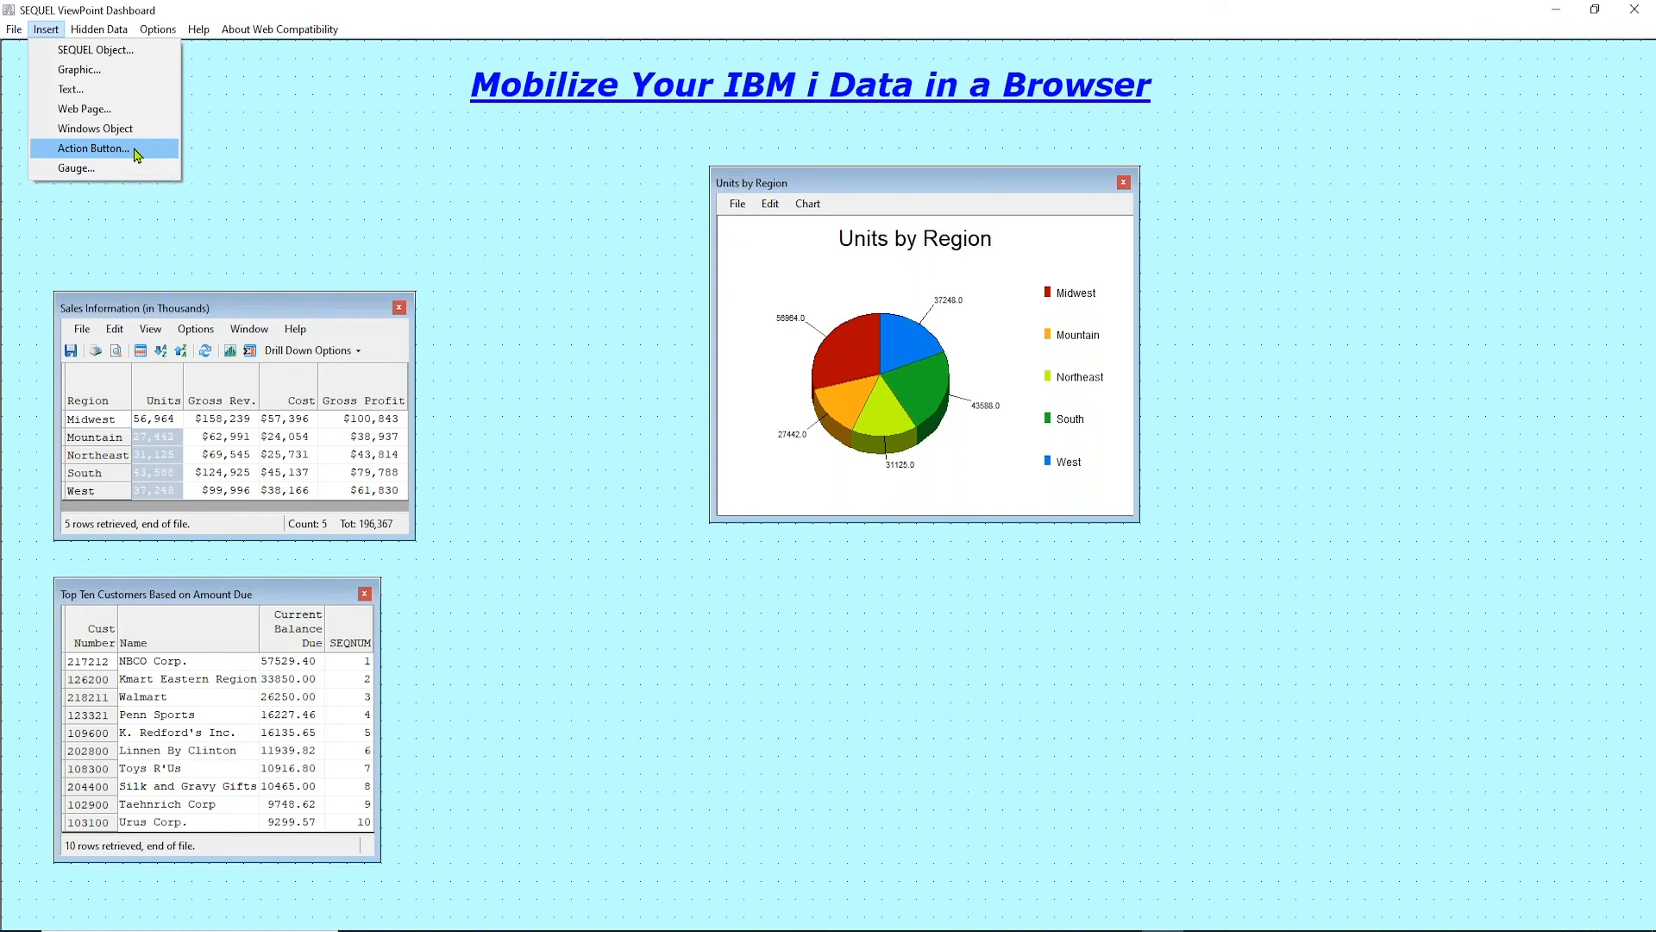
pyautogui.click(103, 169)
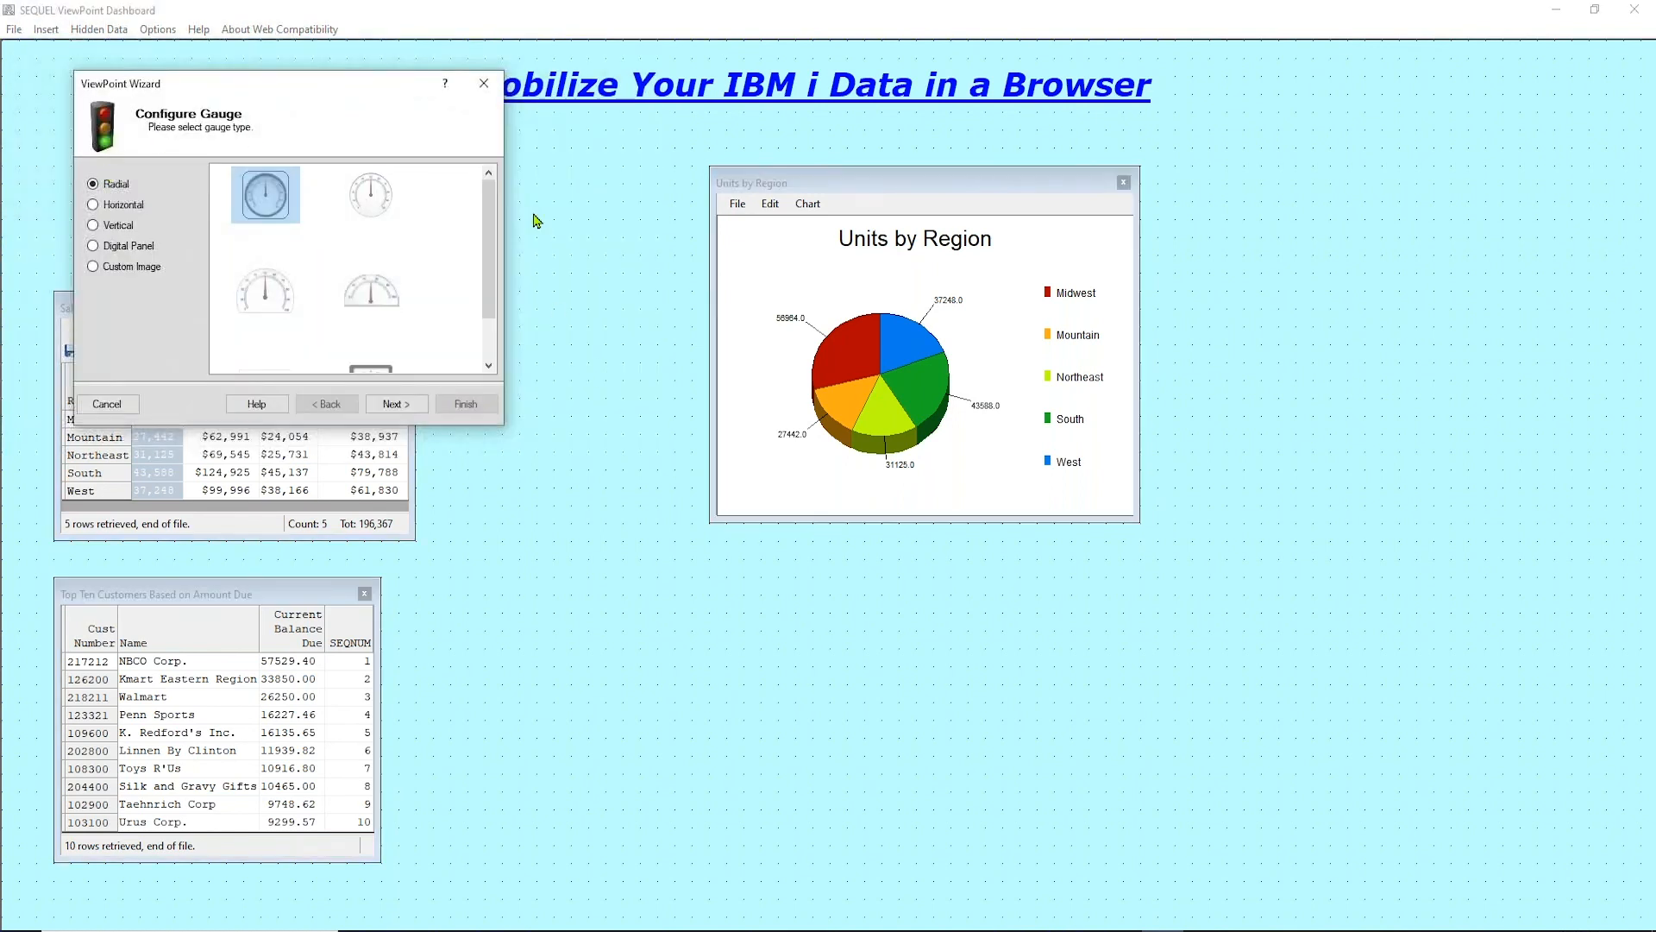
pyautogui.moveTo(377, 89); pyautogui.dragTo(751, 502)
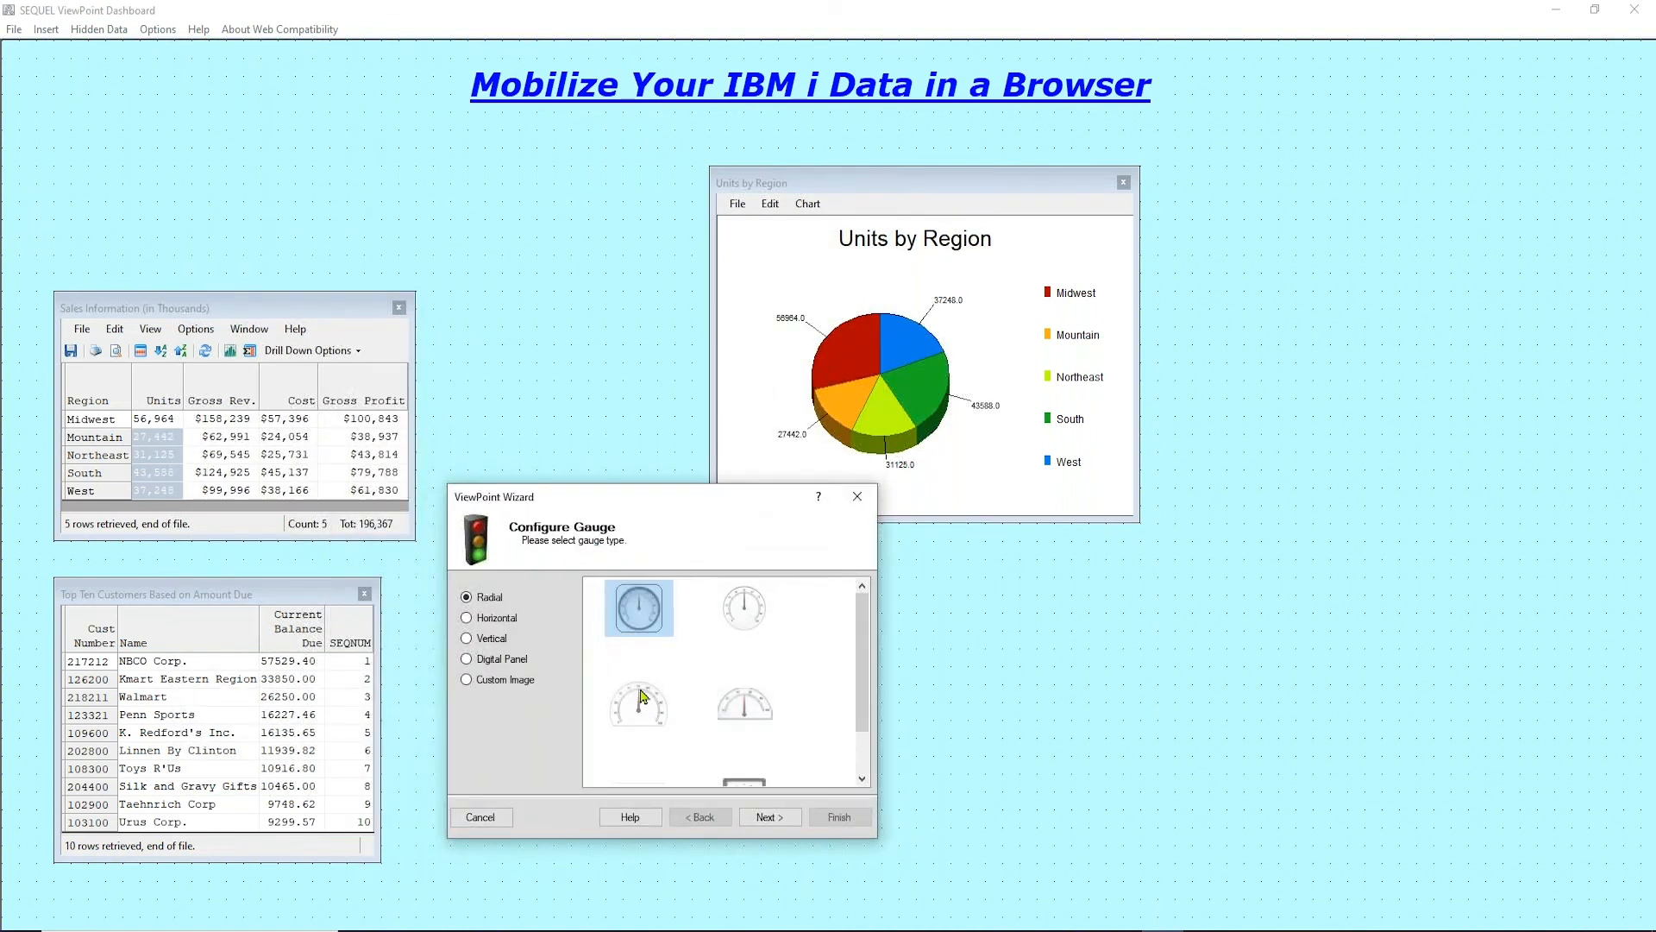
pyautogui.click(466, 618)
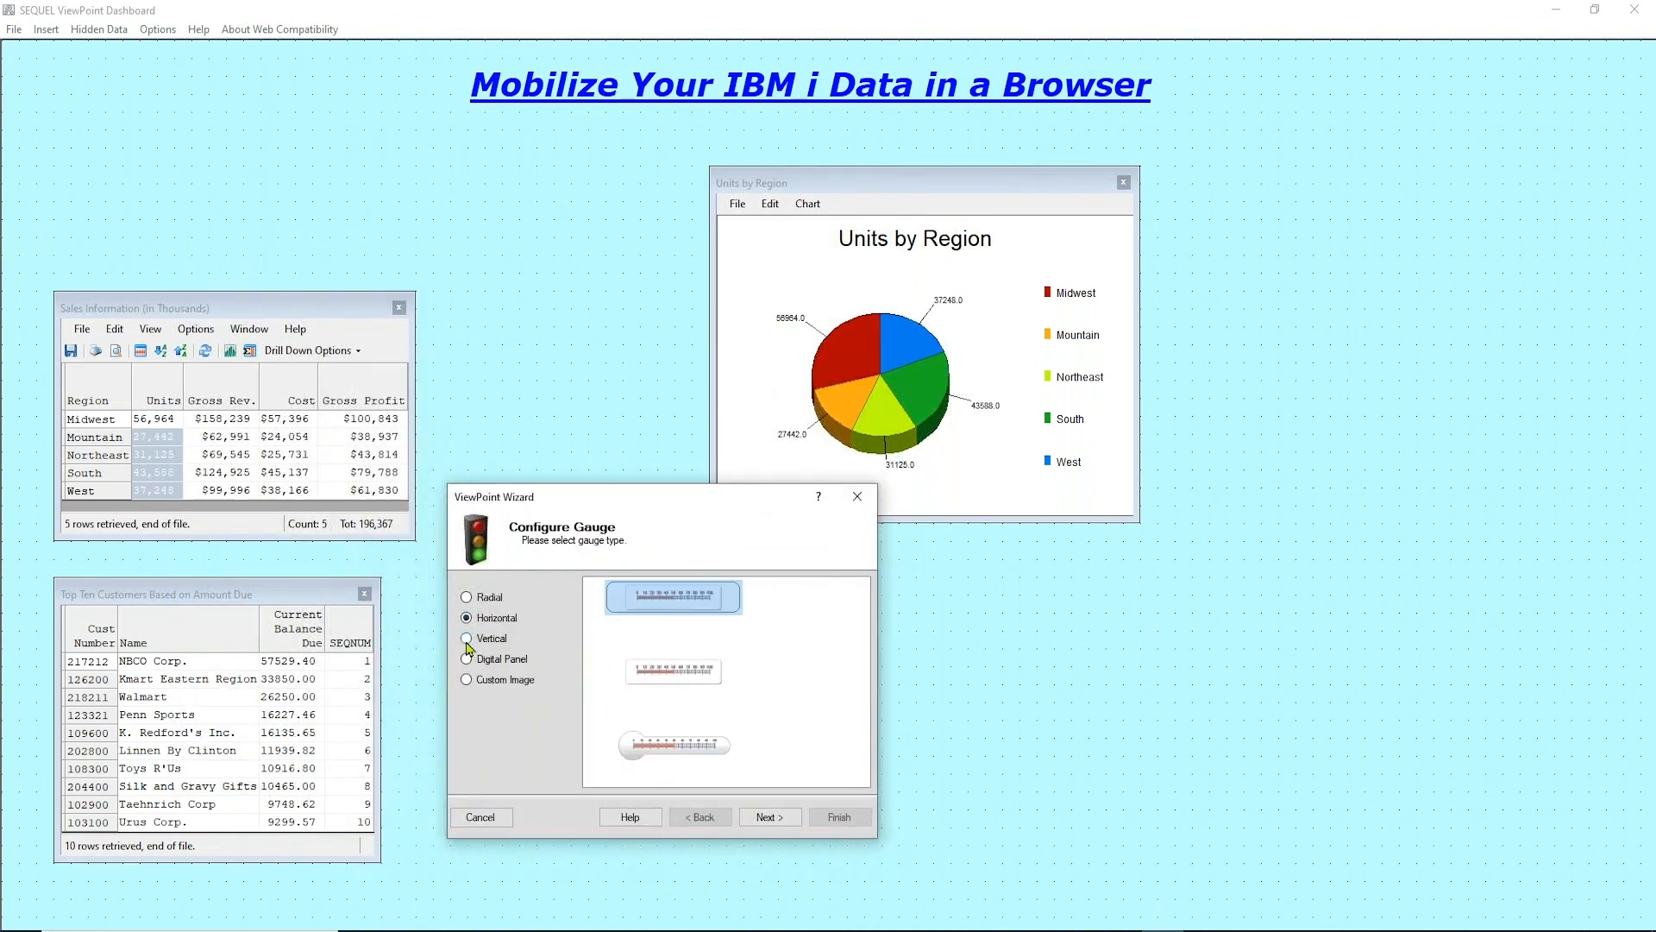
pyautogui.click(466, 639)
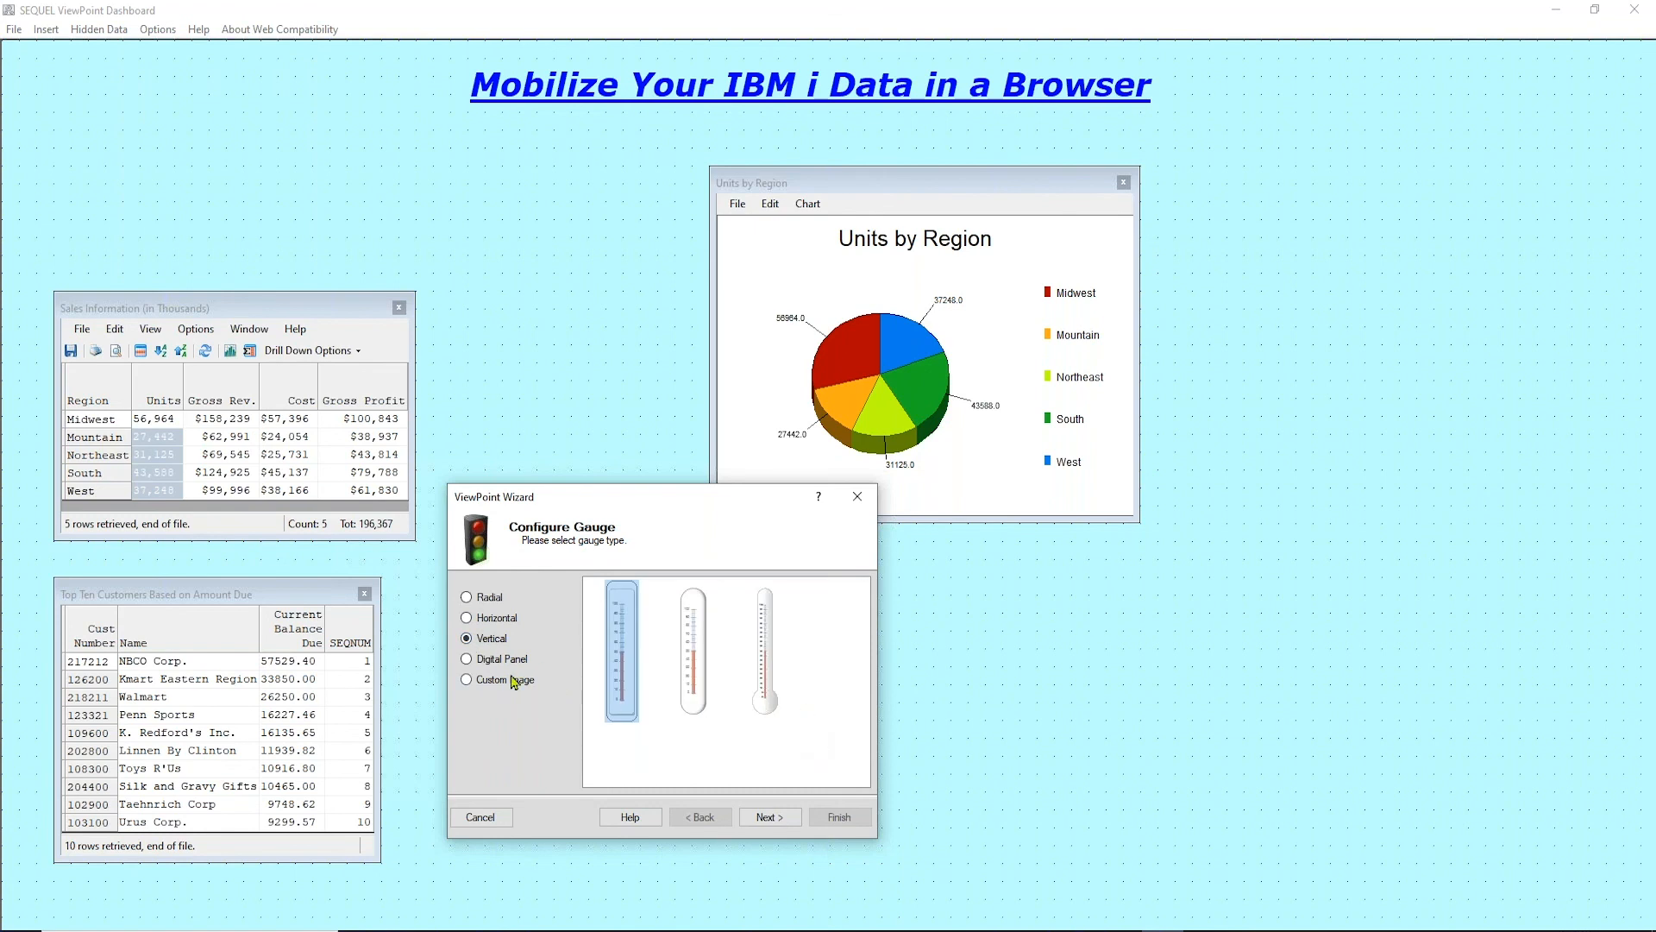
pyautogui.click(467, 659)
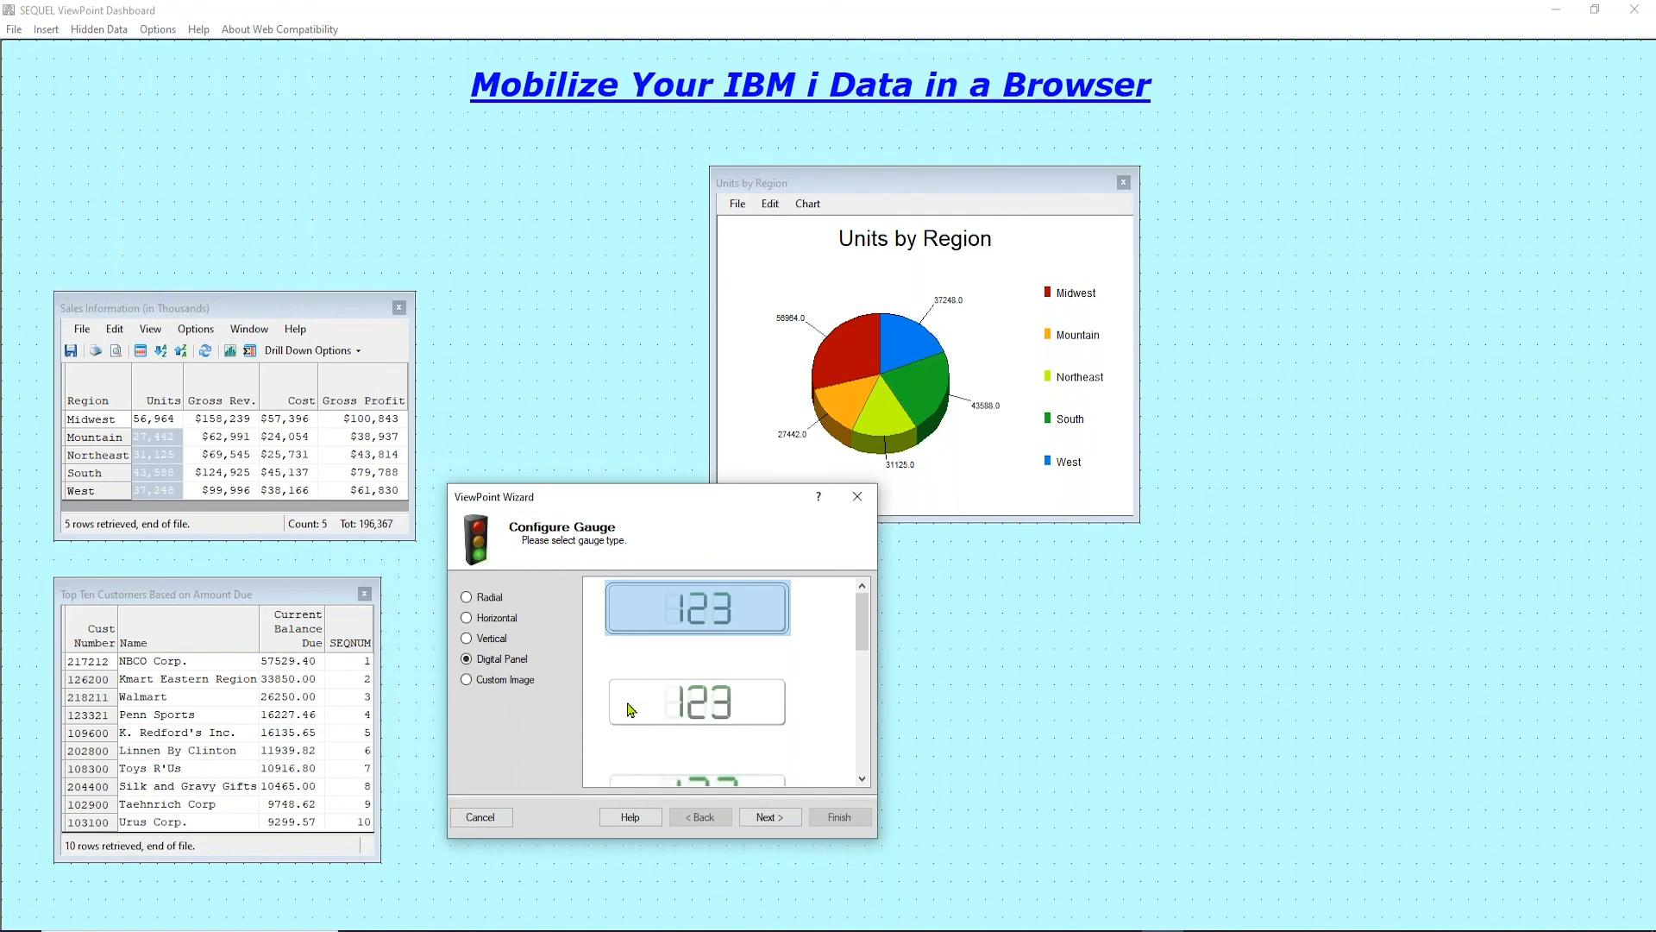
pyautogui.click(467, 681)
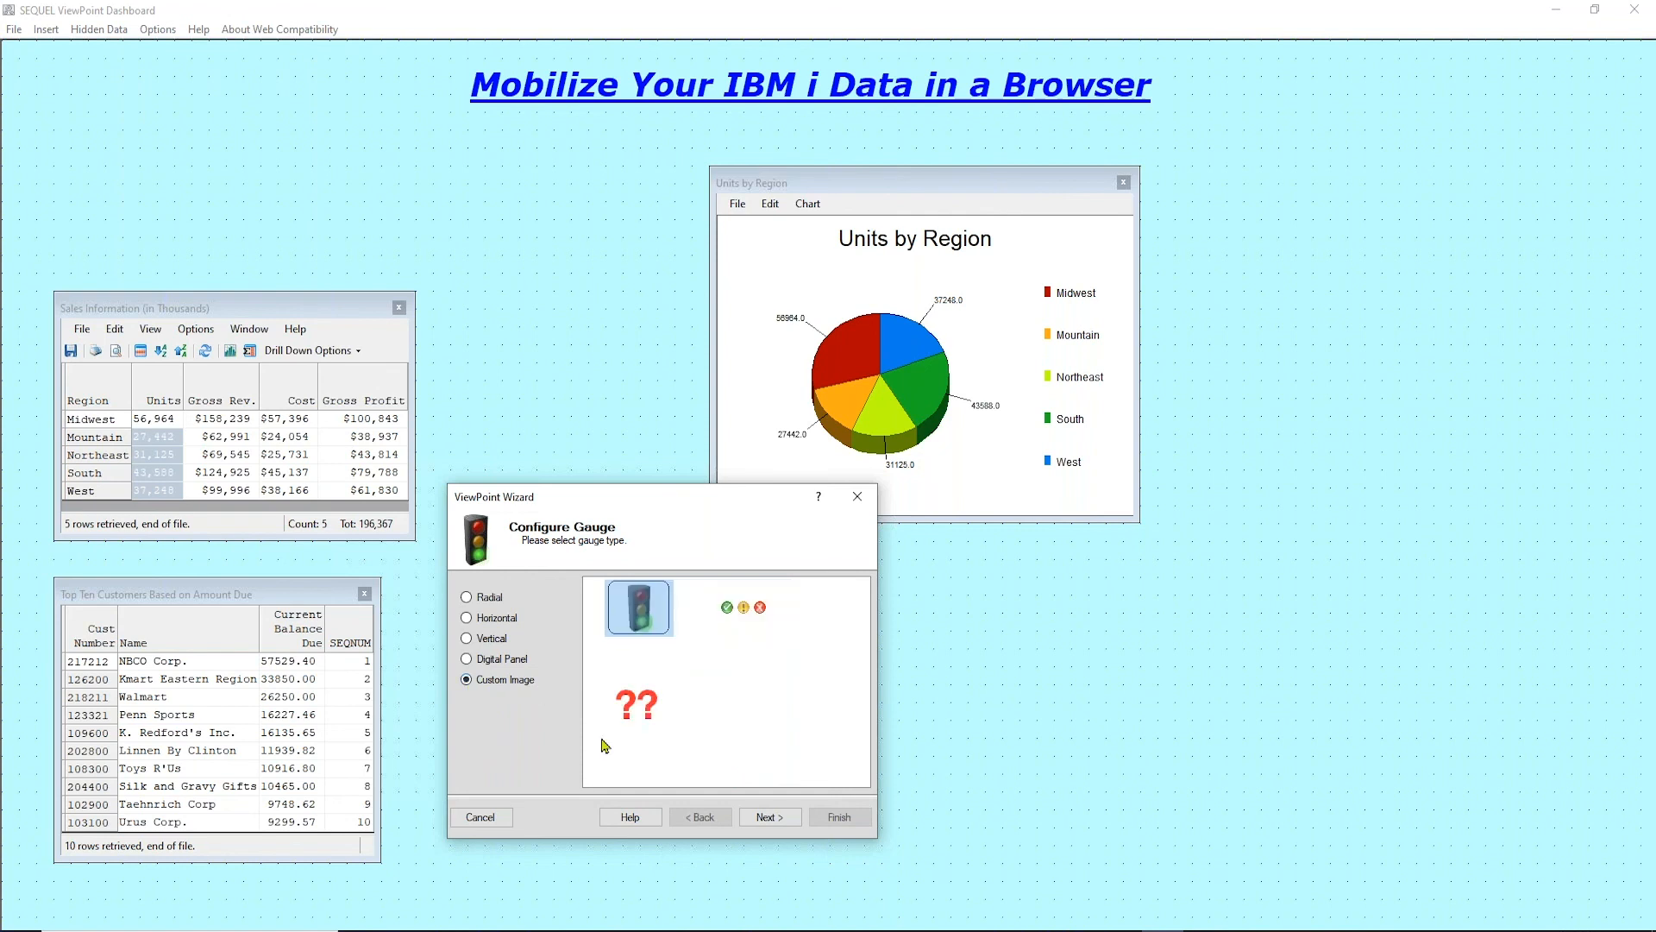
pyautogui.click(656, 625)
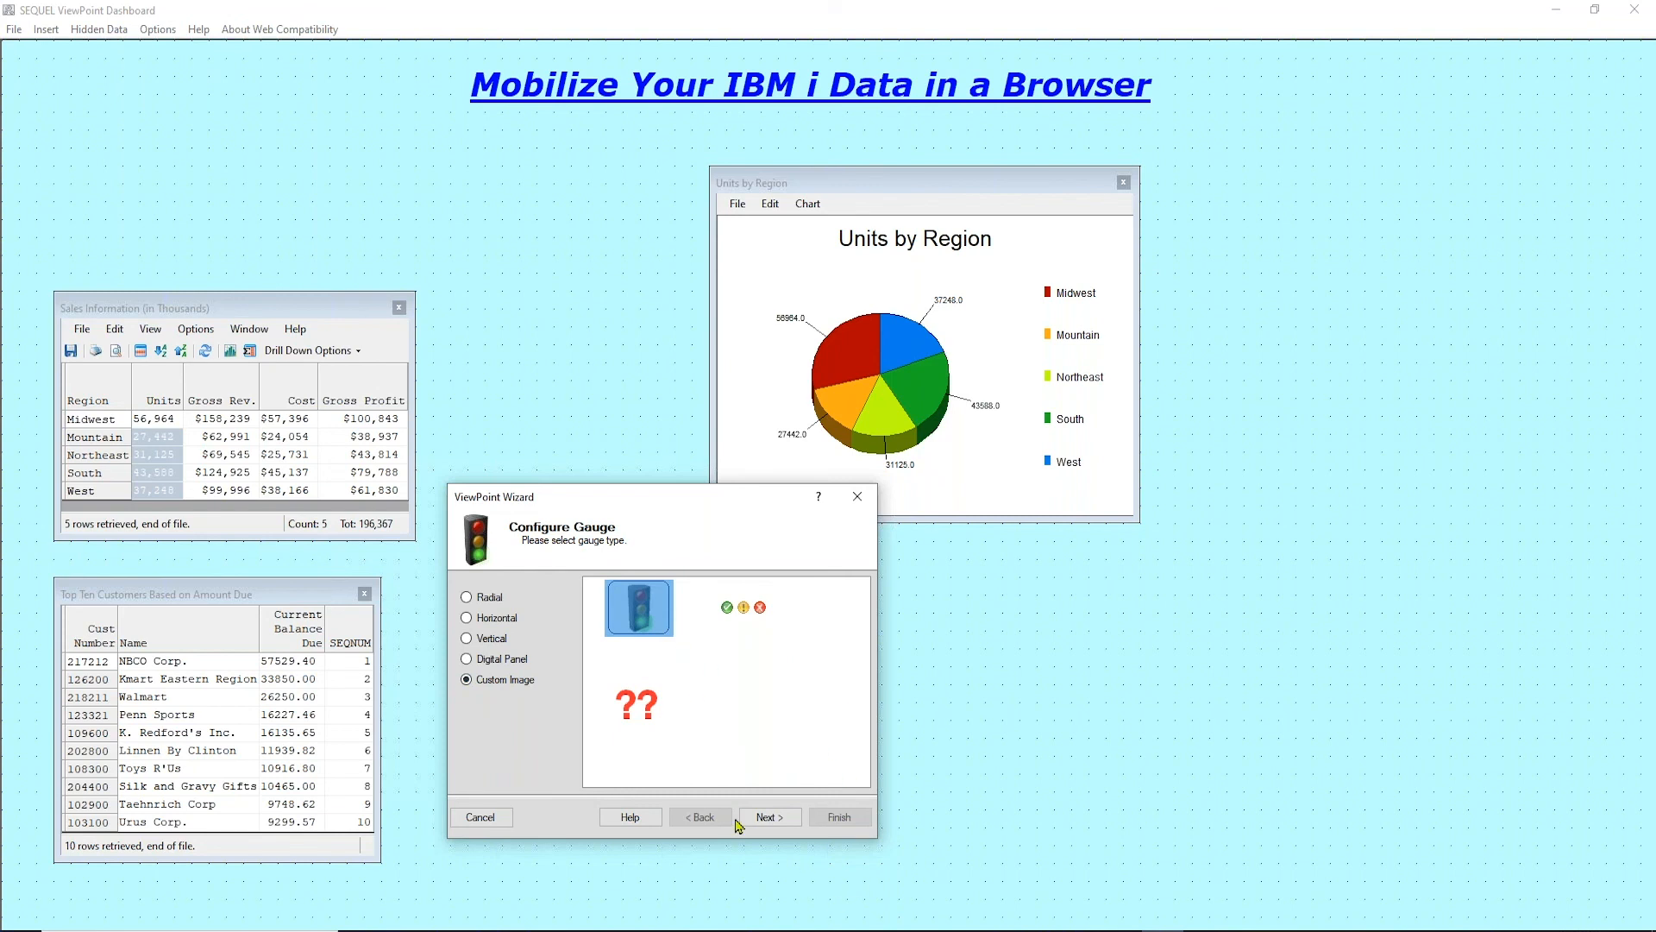
pyautogui.click(775, 824)
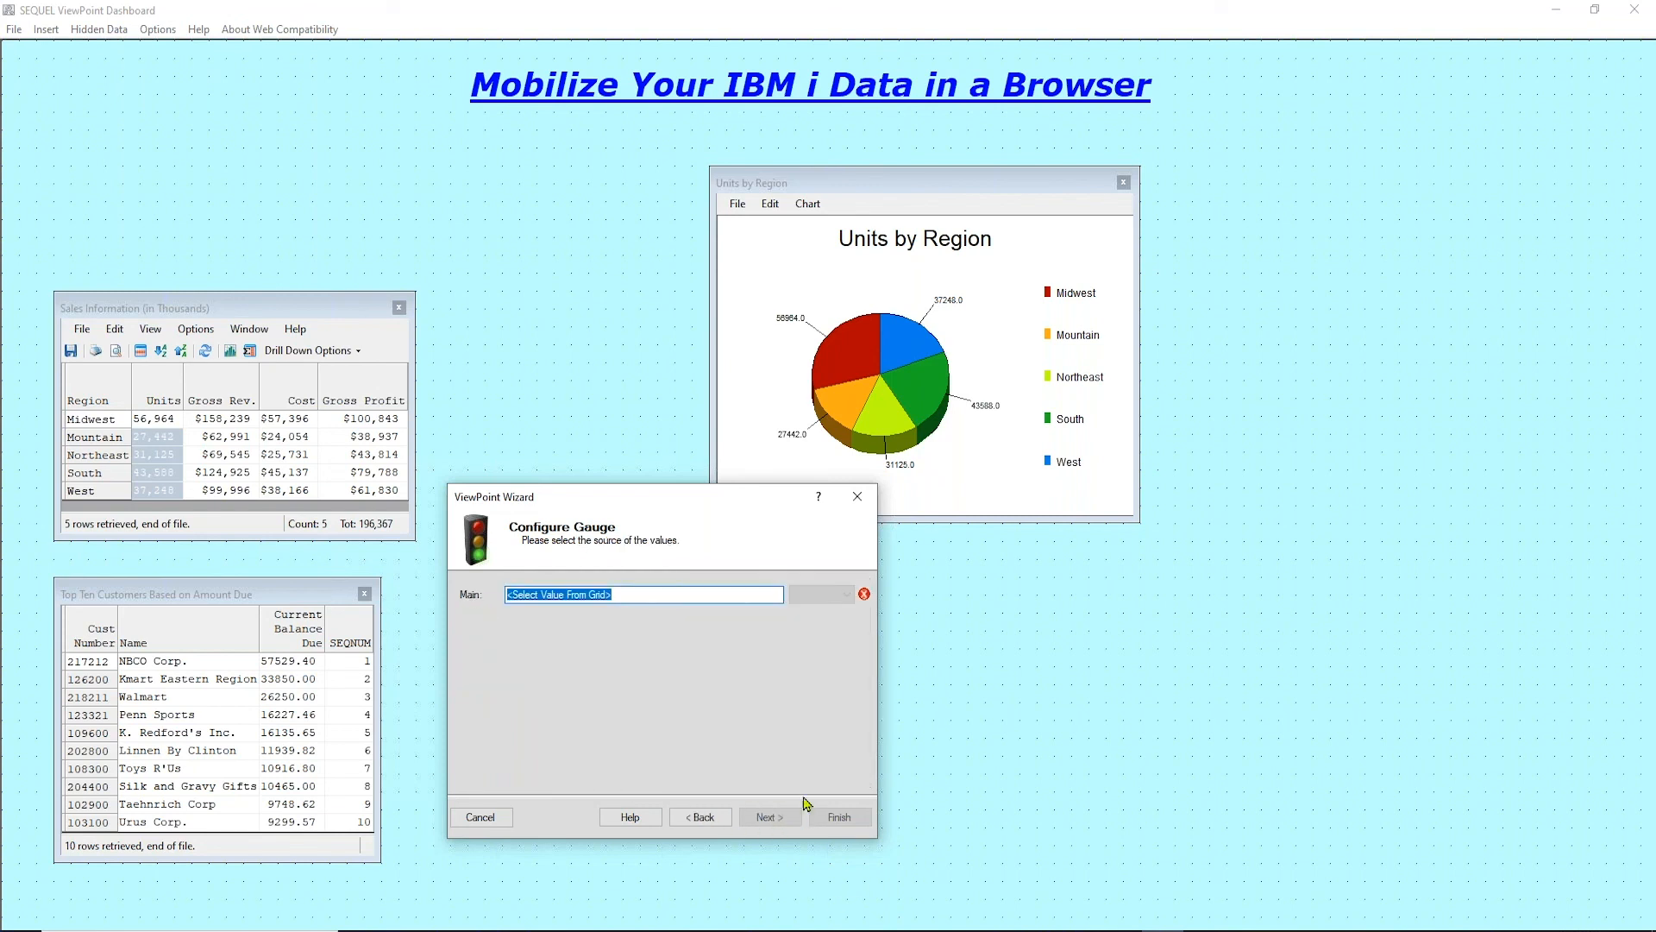
# Use the Midwest Gross Profit value from the Sales Information table as the gauge's main value source.
pyautogui.moveTo(705, 512); pyautogui.dragTo(1452, 566)
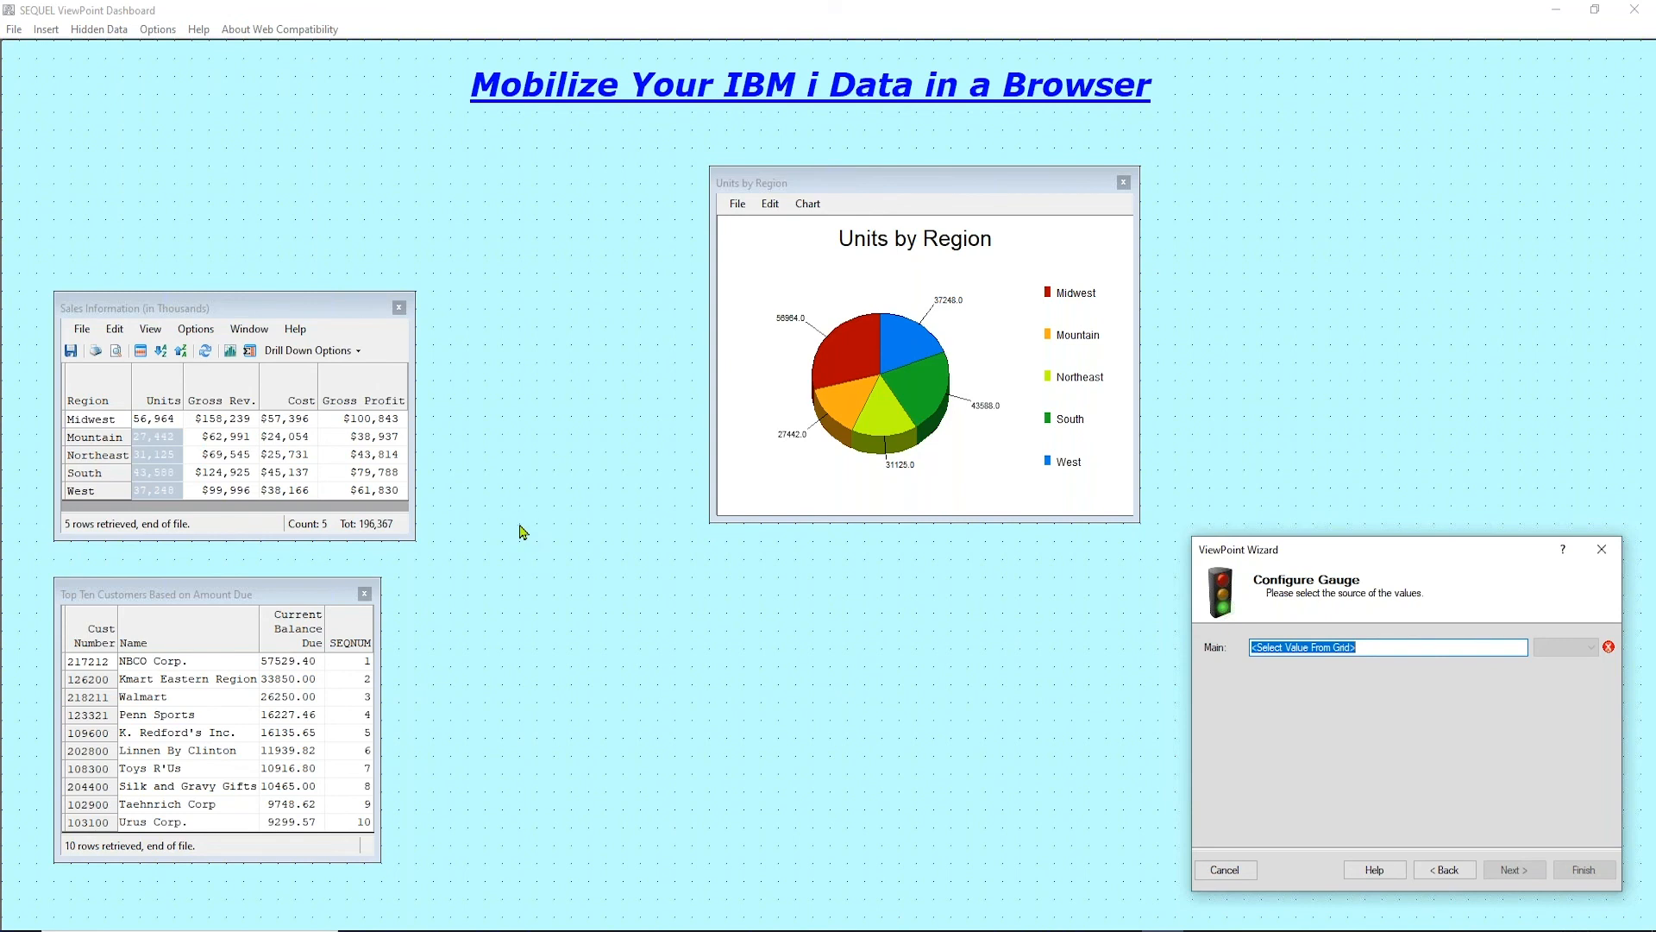
pyautogui.click(350, 422)
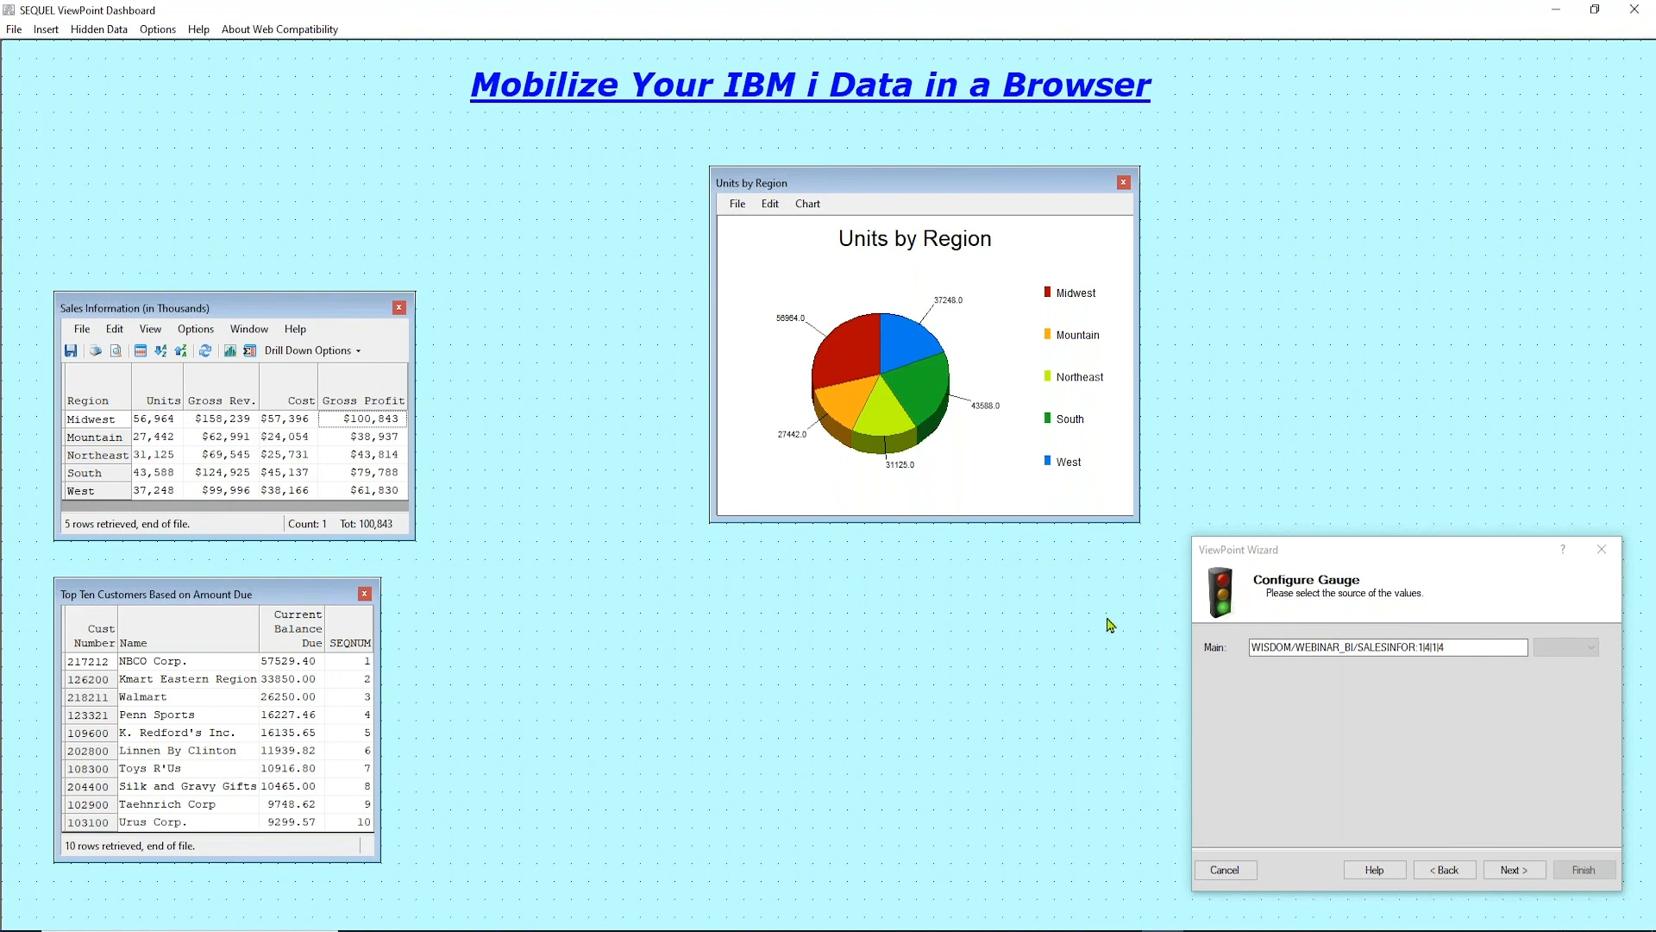
pyautogui.click(1295, 647)
pyautogui.moveTo(1504, 559); pyautogui.dragTo(1476, 484)
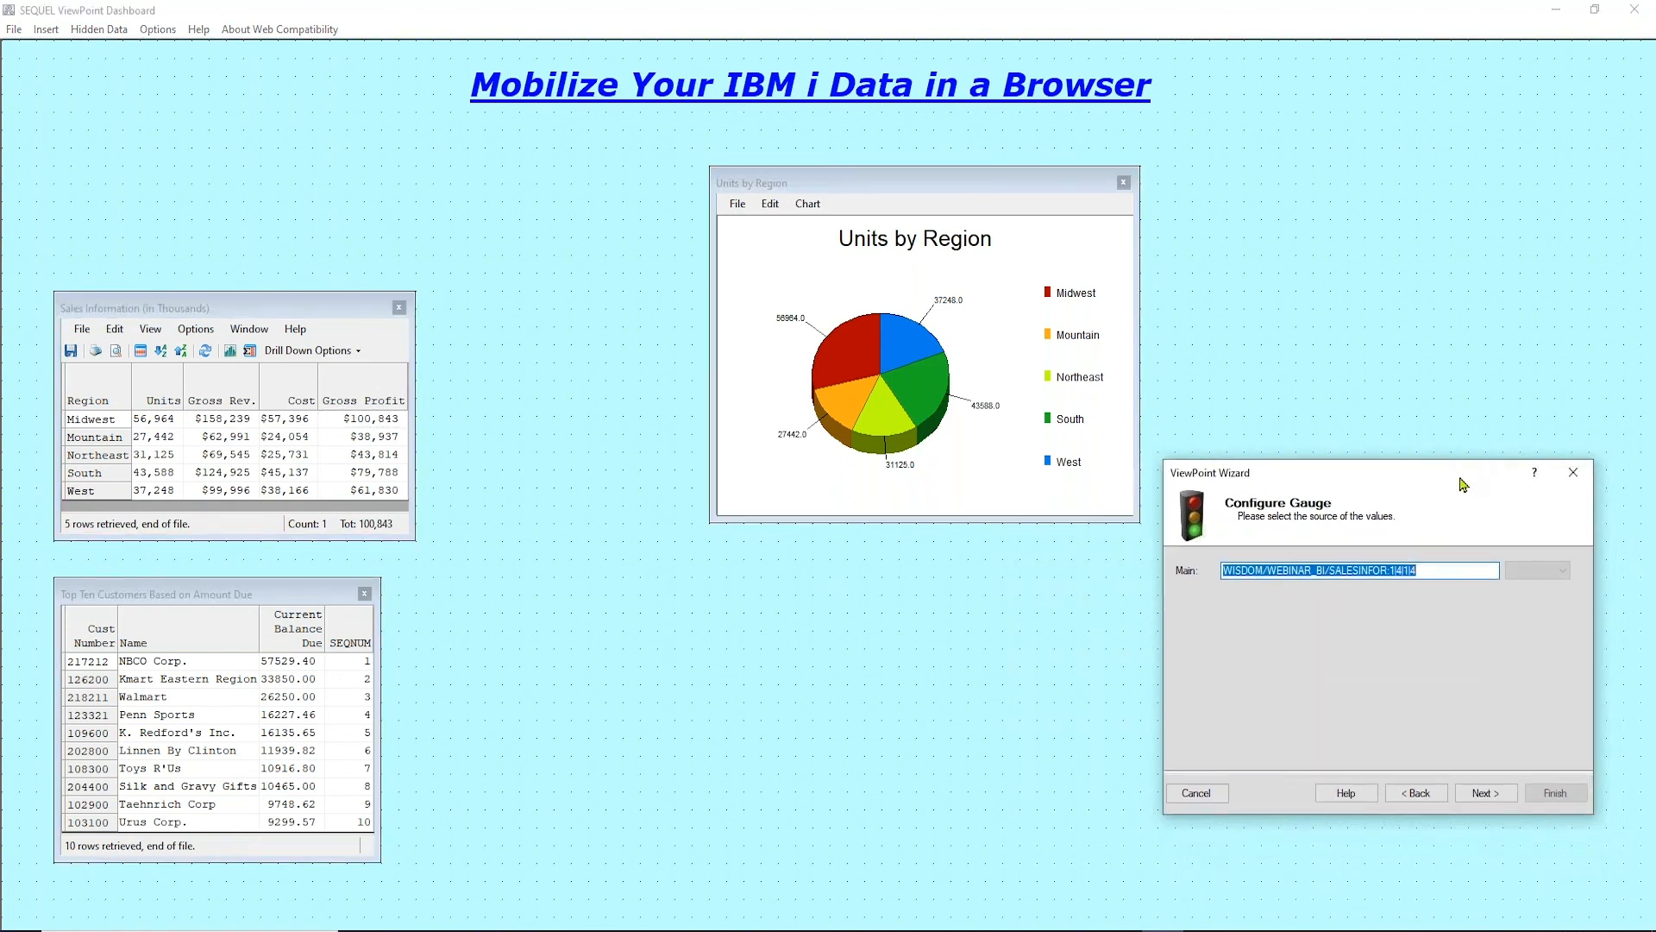
pyautogui.click(1477, 795)
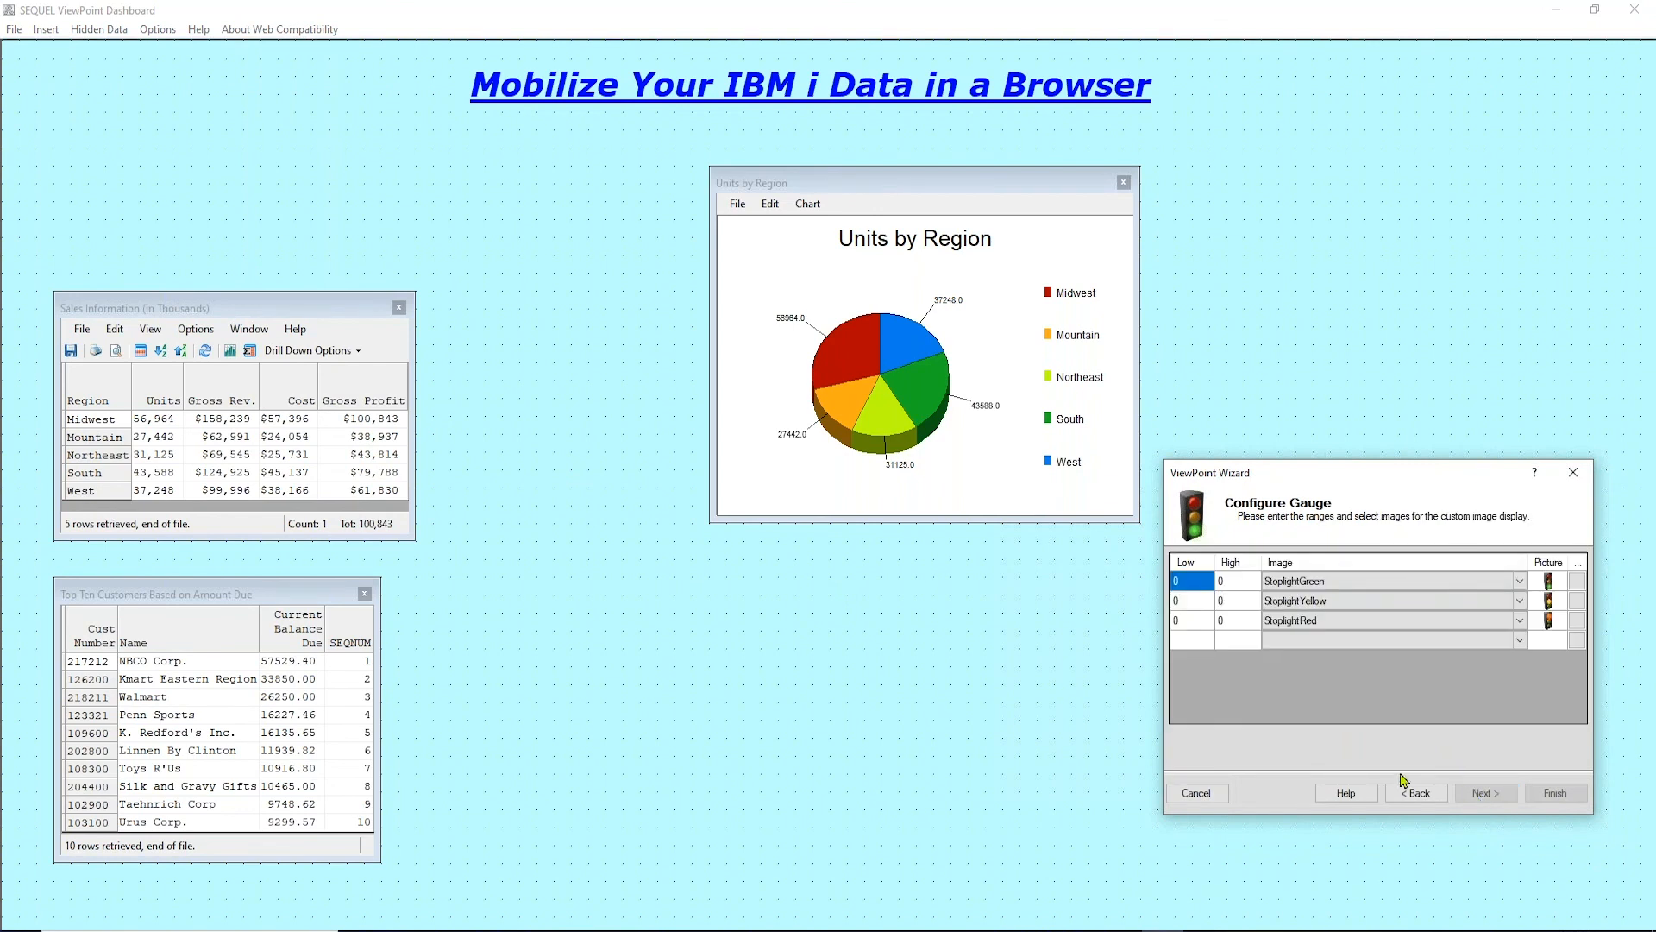
# Set the gauge ranges to 0–50000 for StoplightRed, 50000–90000 for StoplightYellow and 90000–200000 for StoplightGreen.
pyautogui.click(1244, 621)
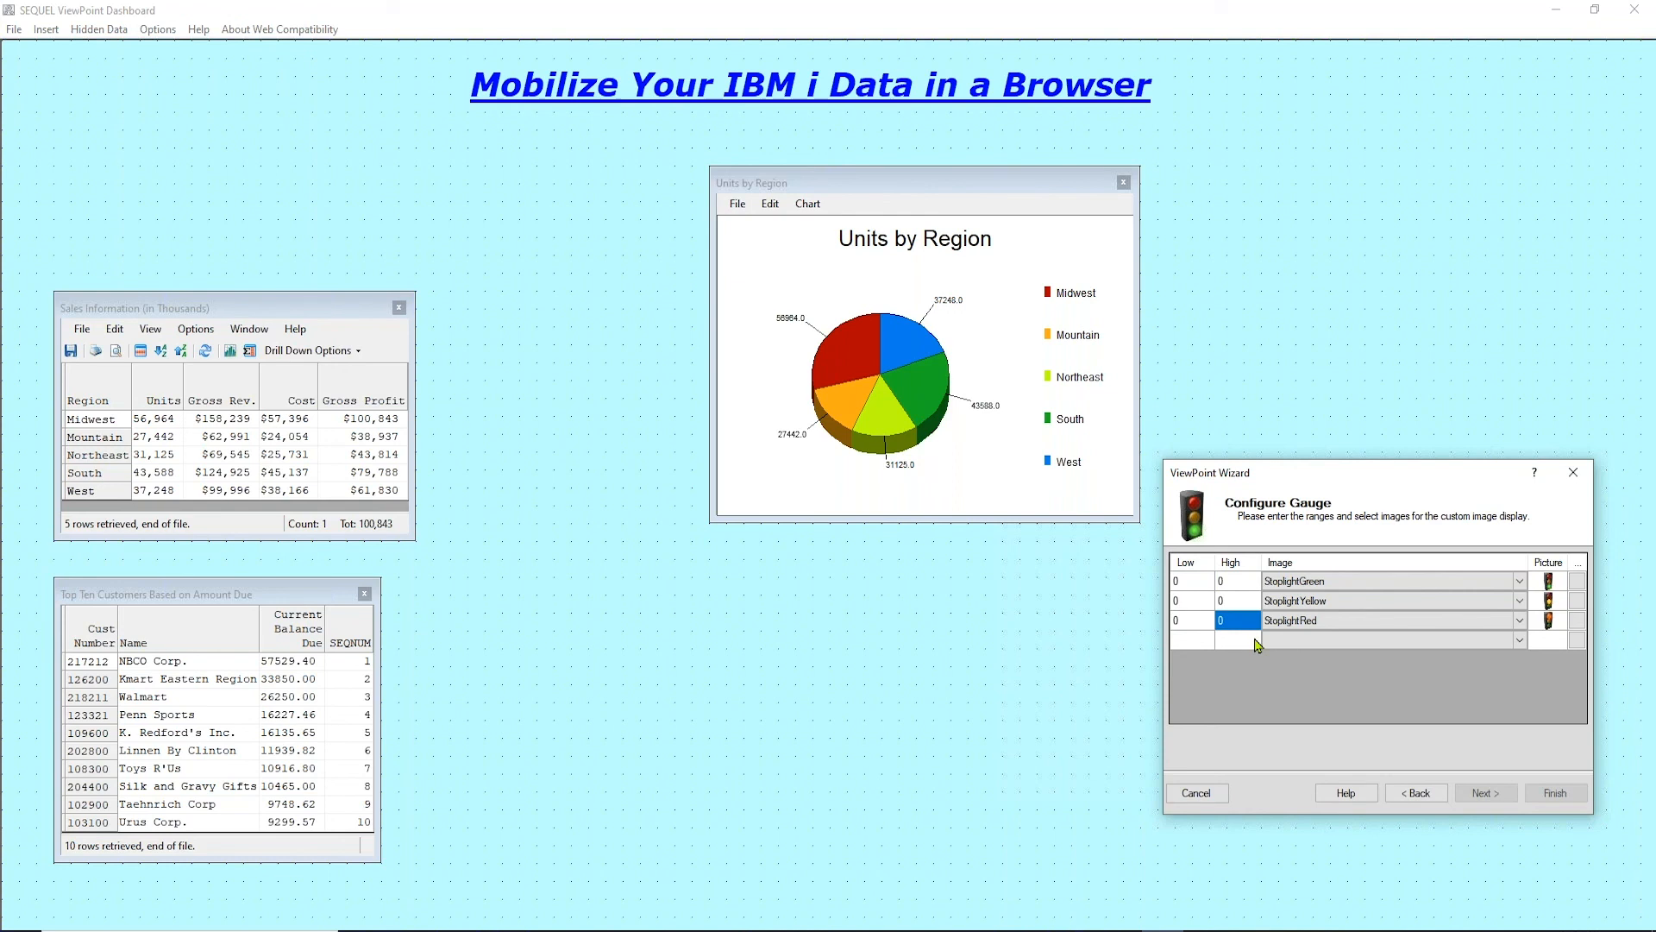
pyautogui.write('50000')
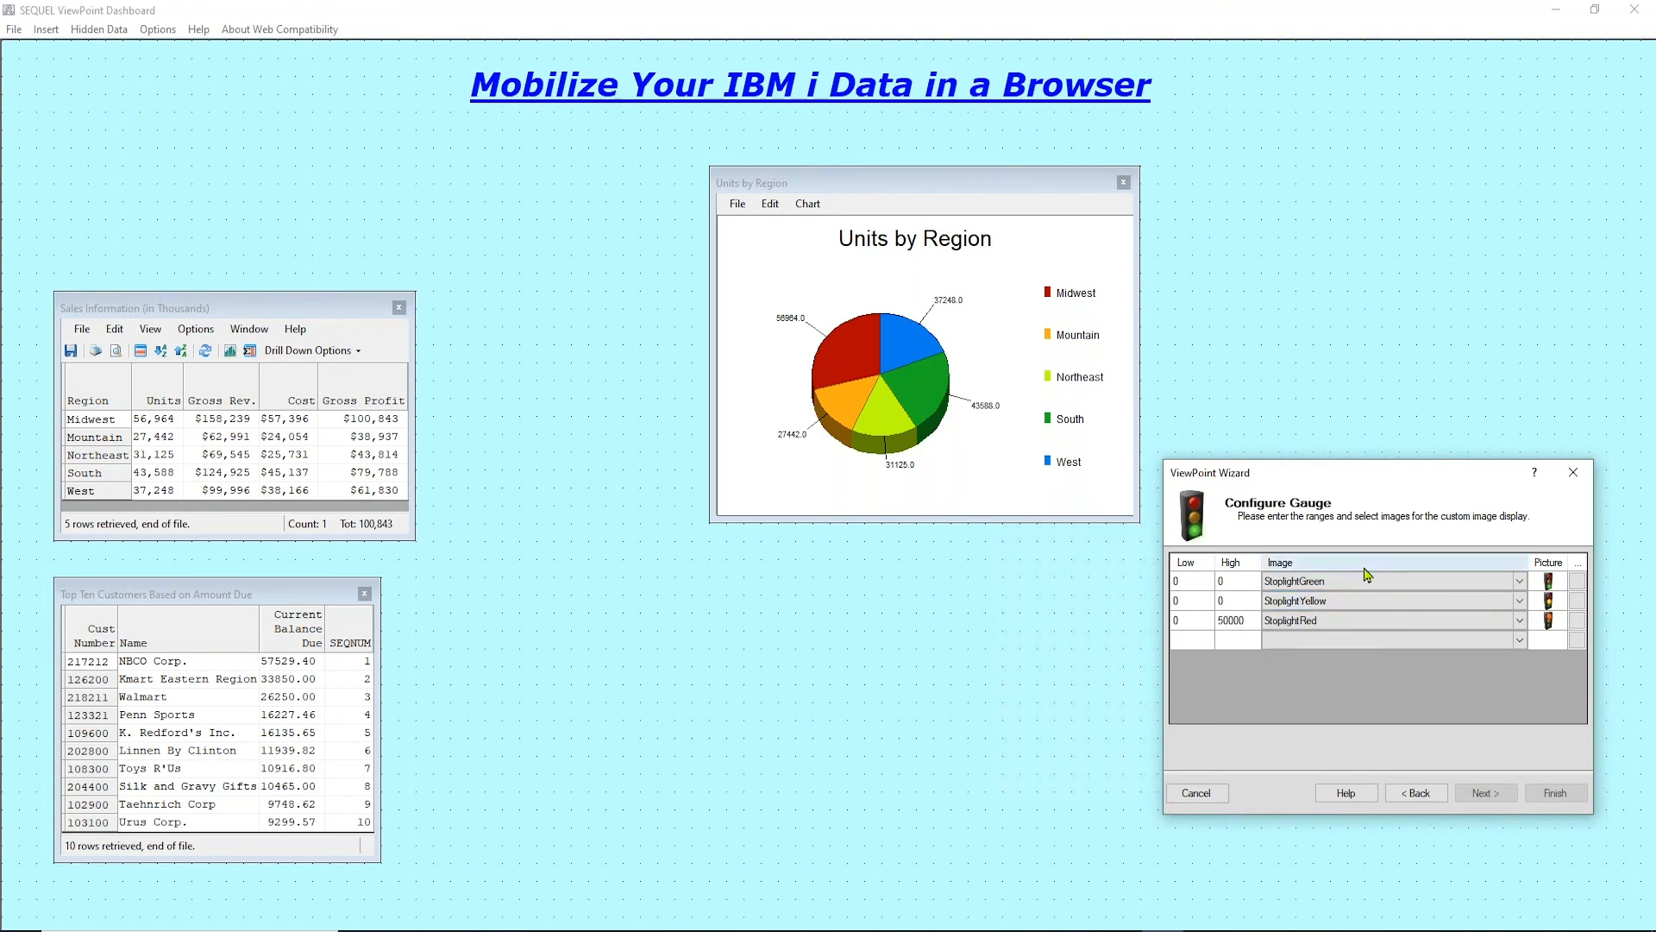
pyautogui.click(1198, 604)
pyautogui.write('2')
pyautogui.write('50000')
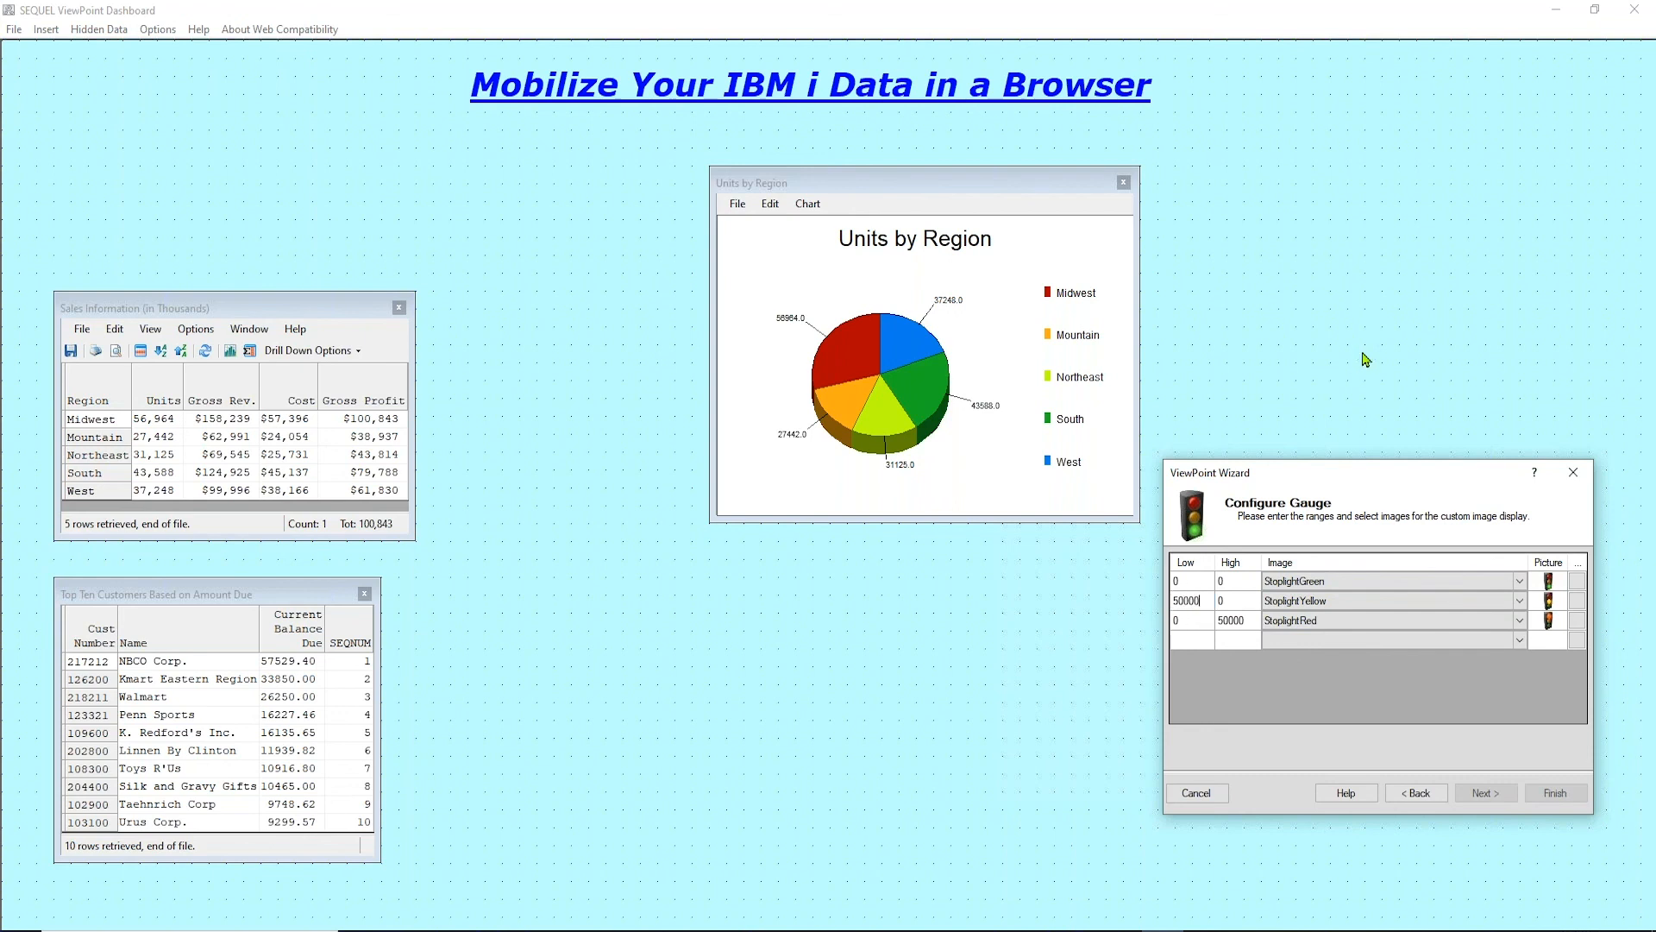
pyautogui.click(1243, 603)
pyautogui.write('90000')
pyautogui.click(1182, 579)
pyautogui.write('90')
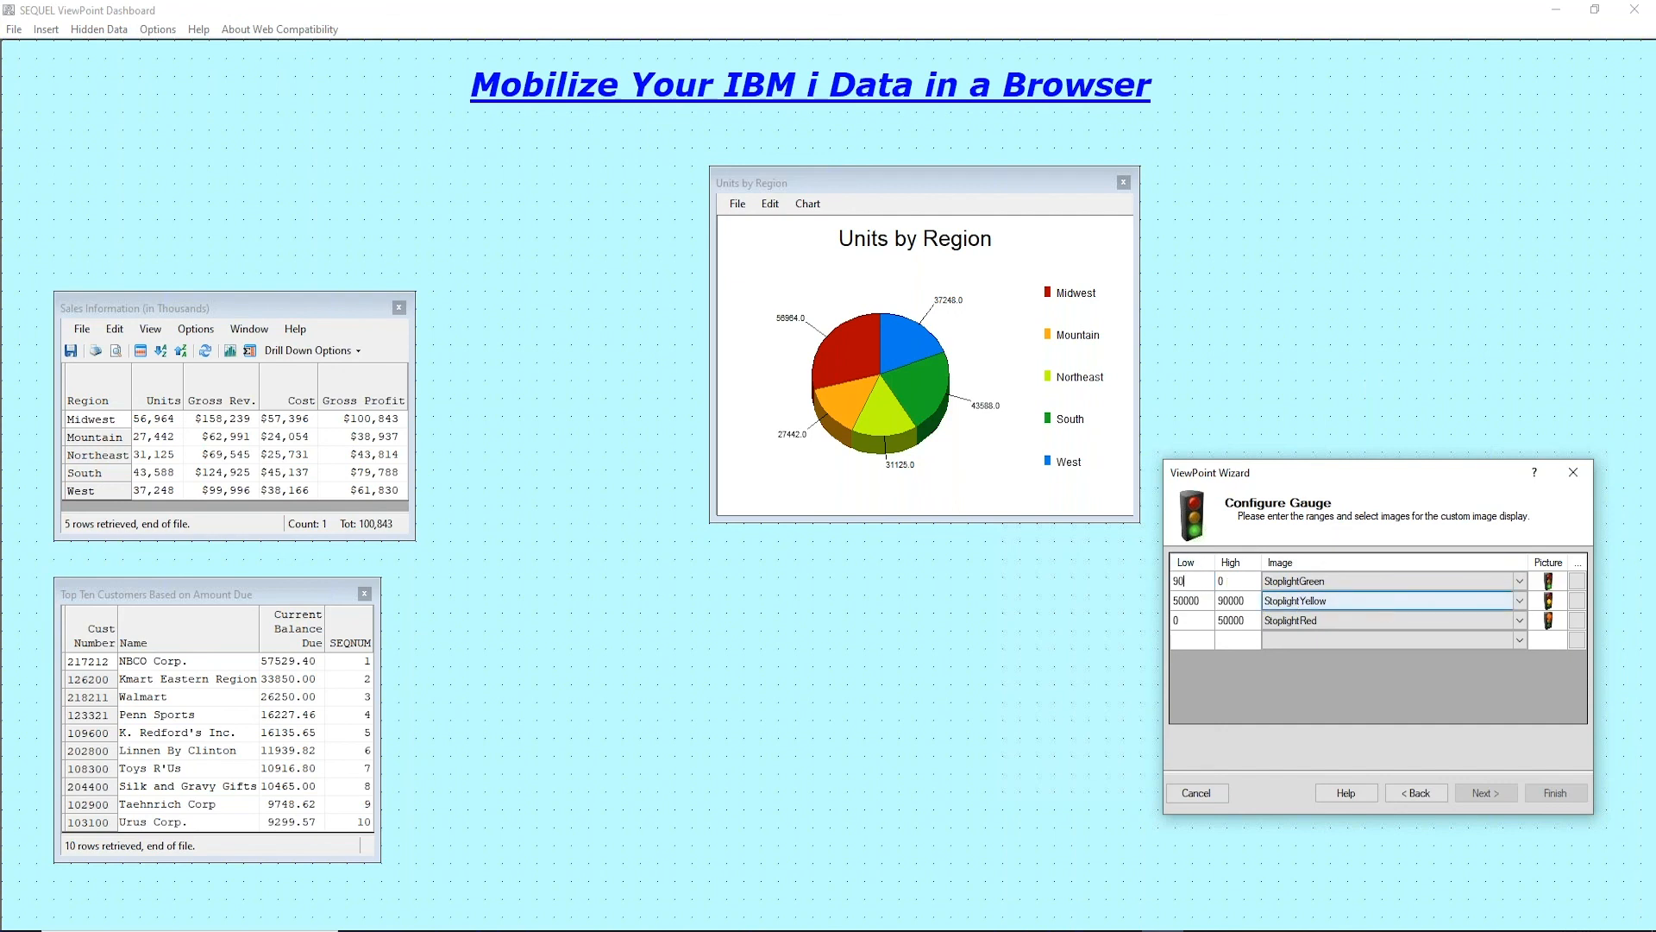
pyautogui.click(1237, 583)
pyautogui.write('200000')
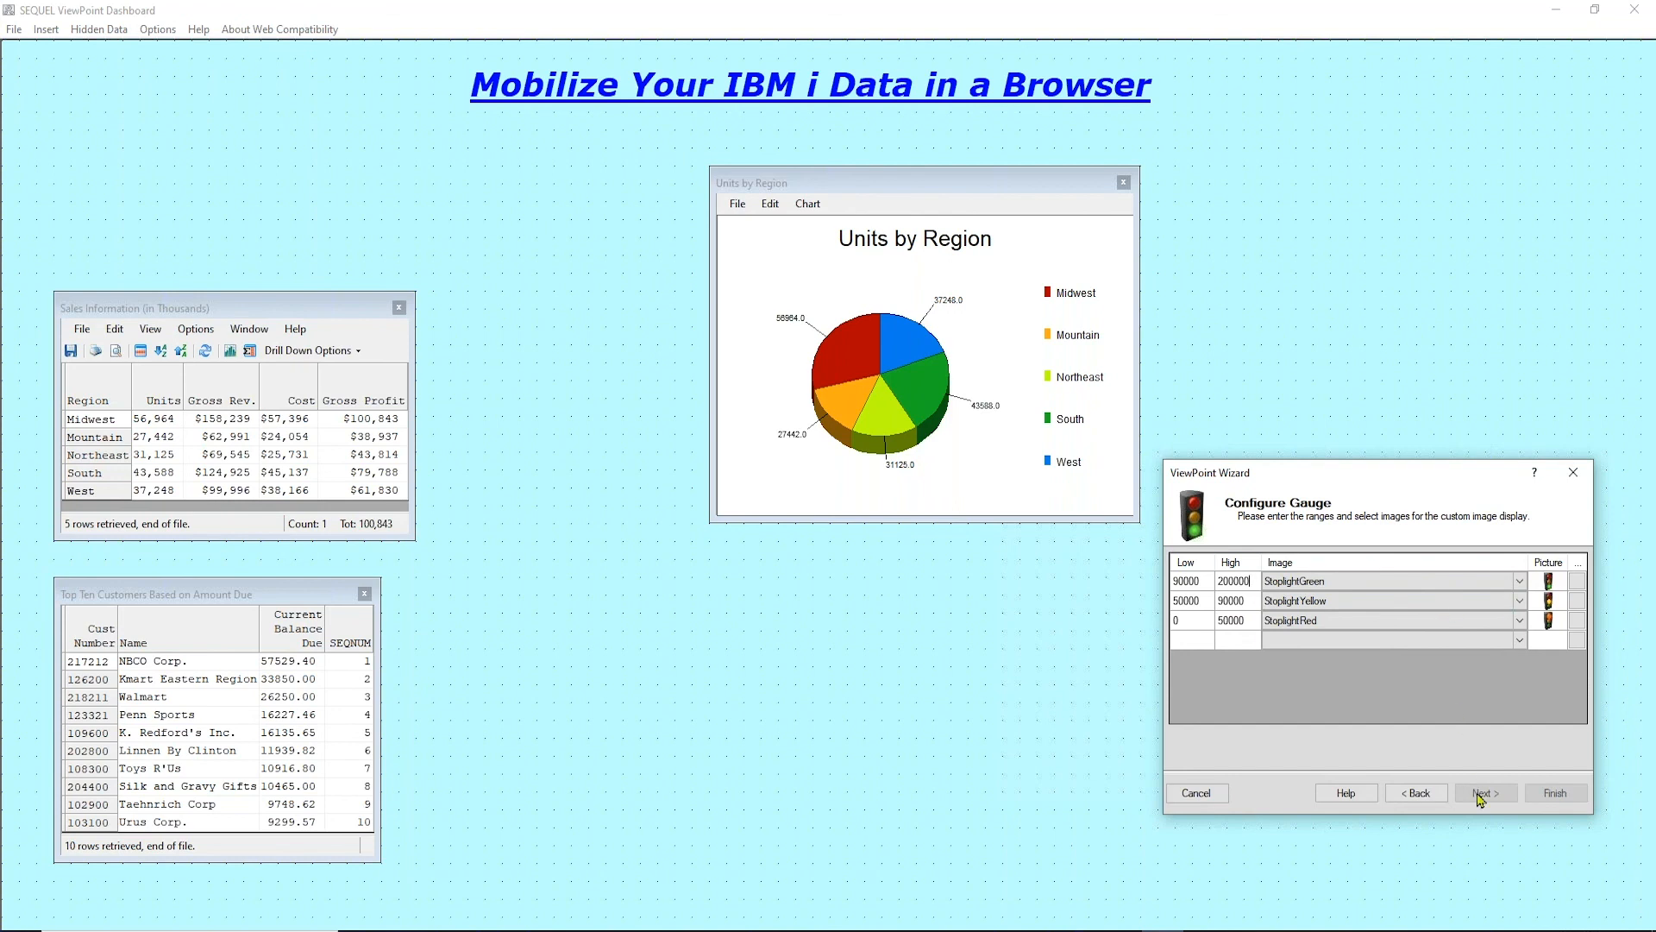
pyautogui.press('Tab')
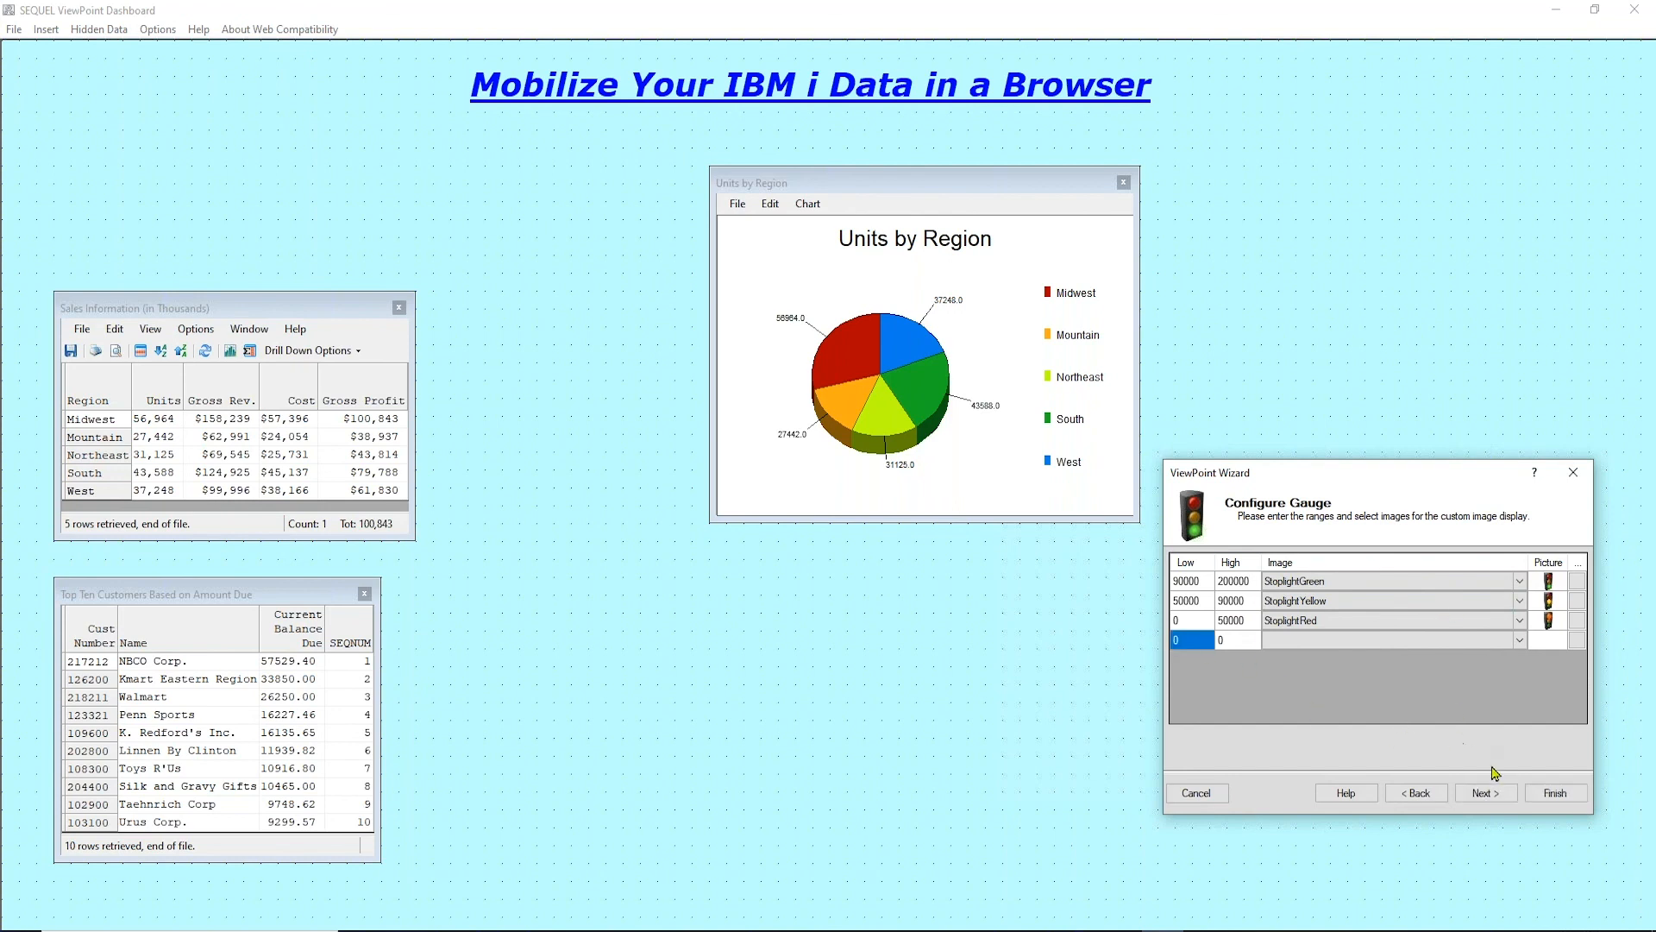
pyautogui.click(1484, 794)
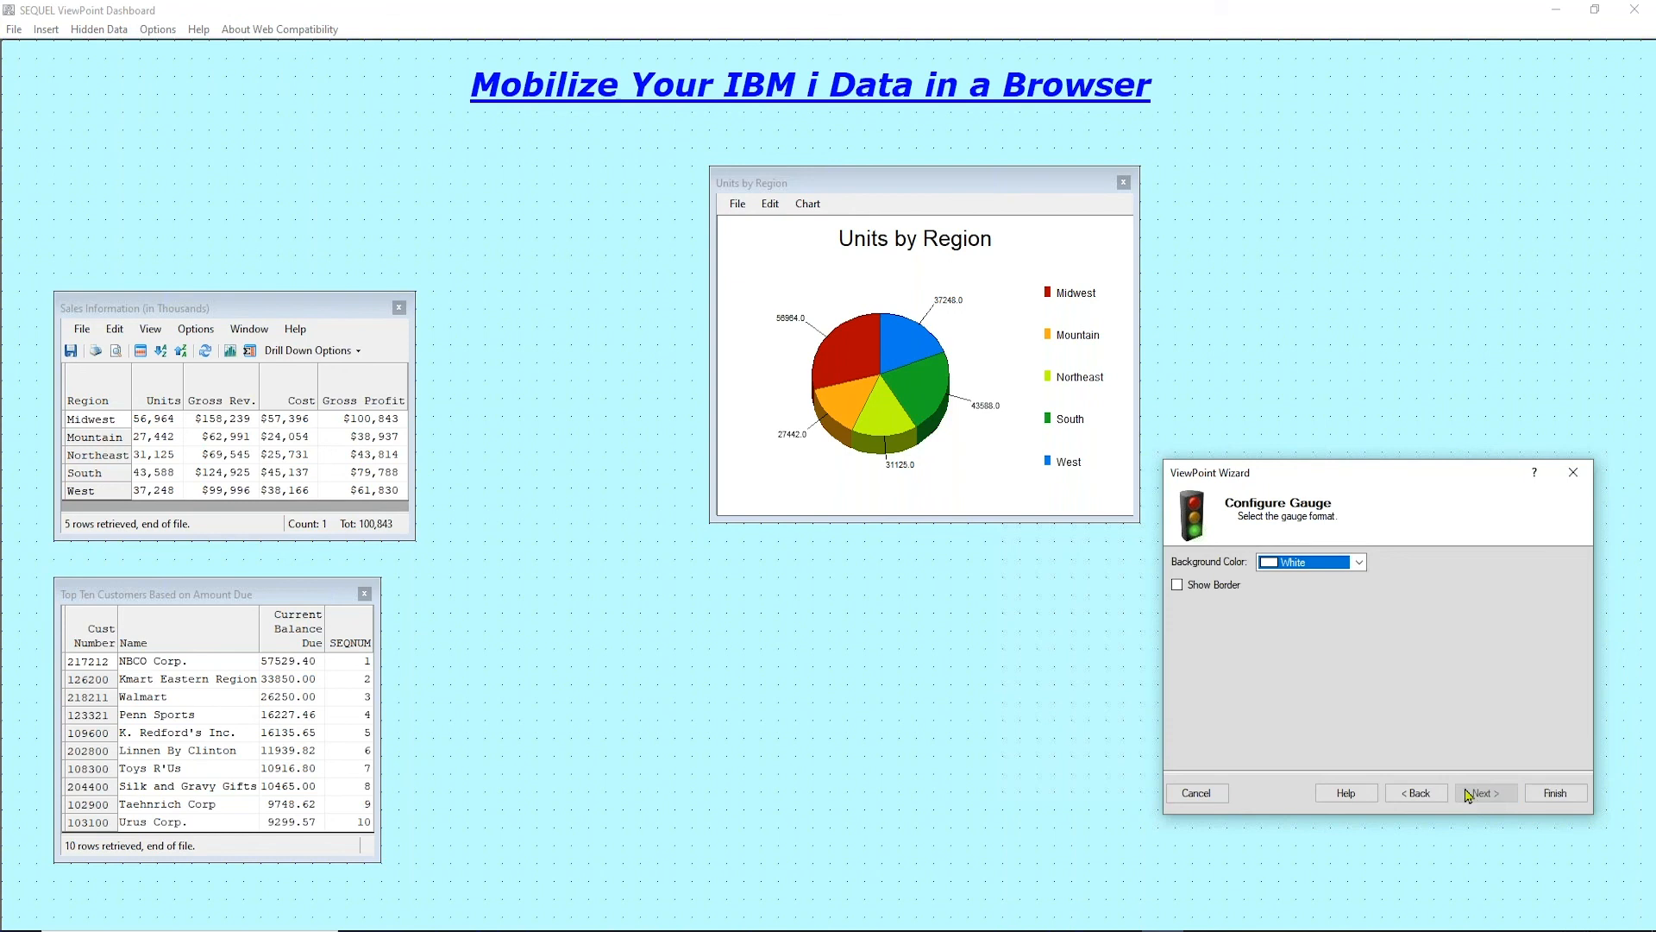
# Finish the gauge with a White background, and place it enlarged beside the Top Ten Customers table.
pyautogui.click(1359, 561)
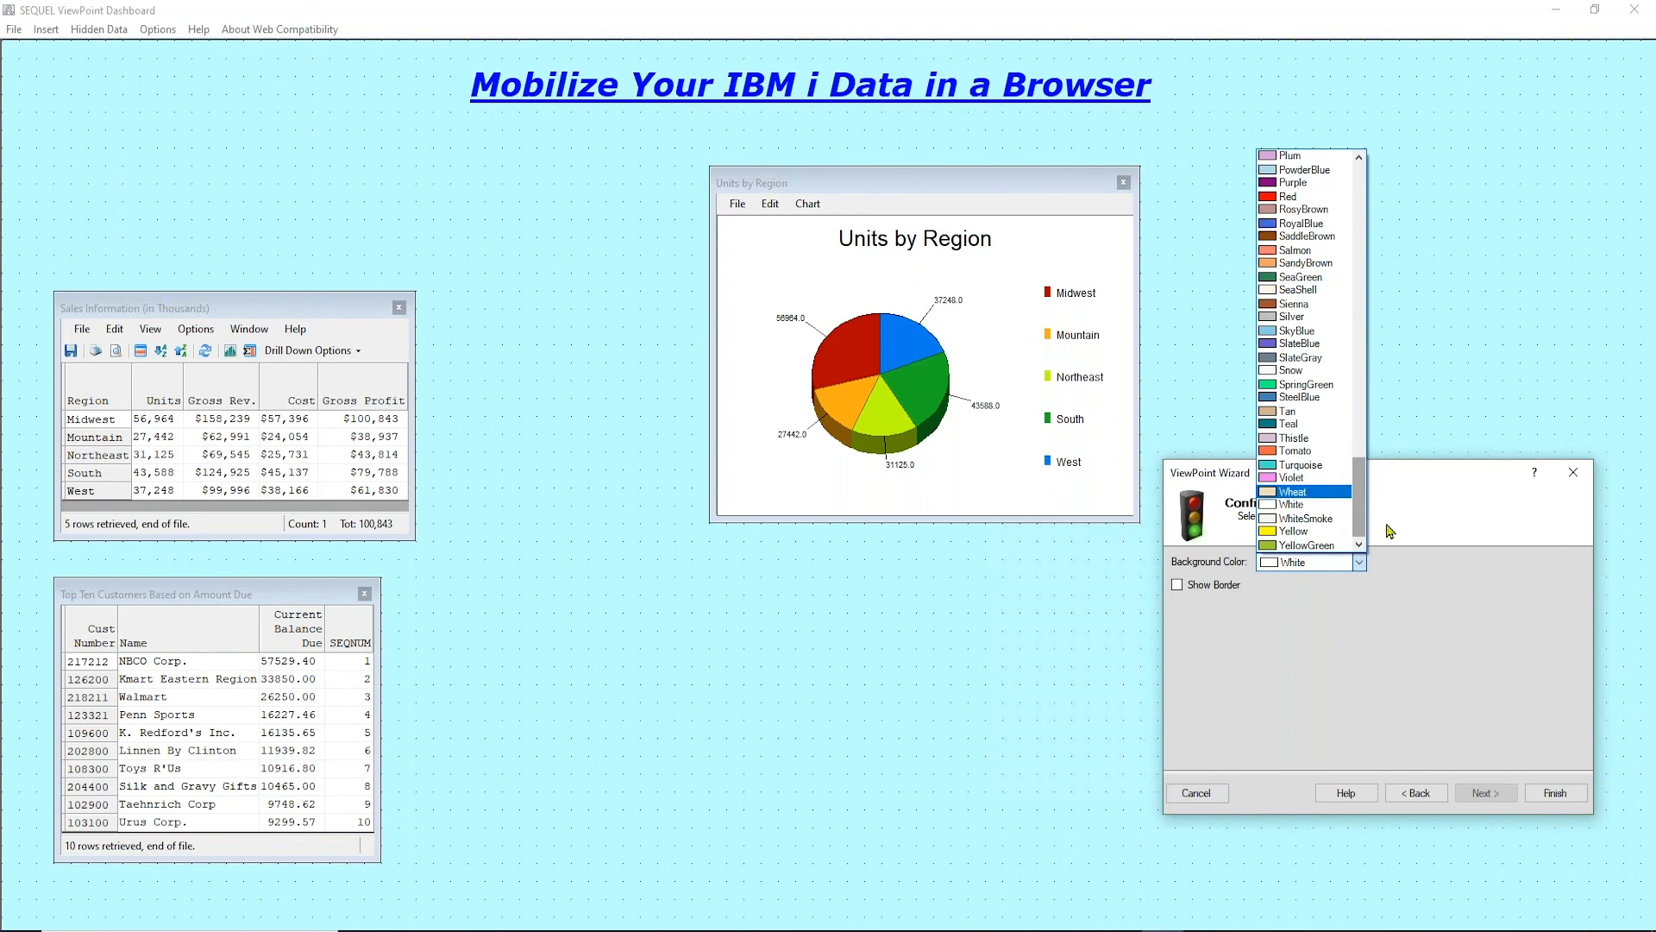
pyautogui.moveTo(1360, 521); pyautogui.dragTo(1343, 454)
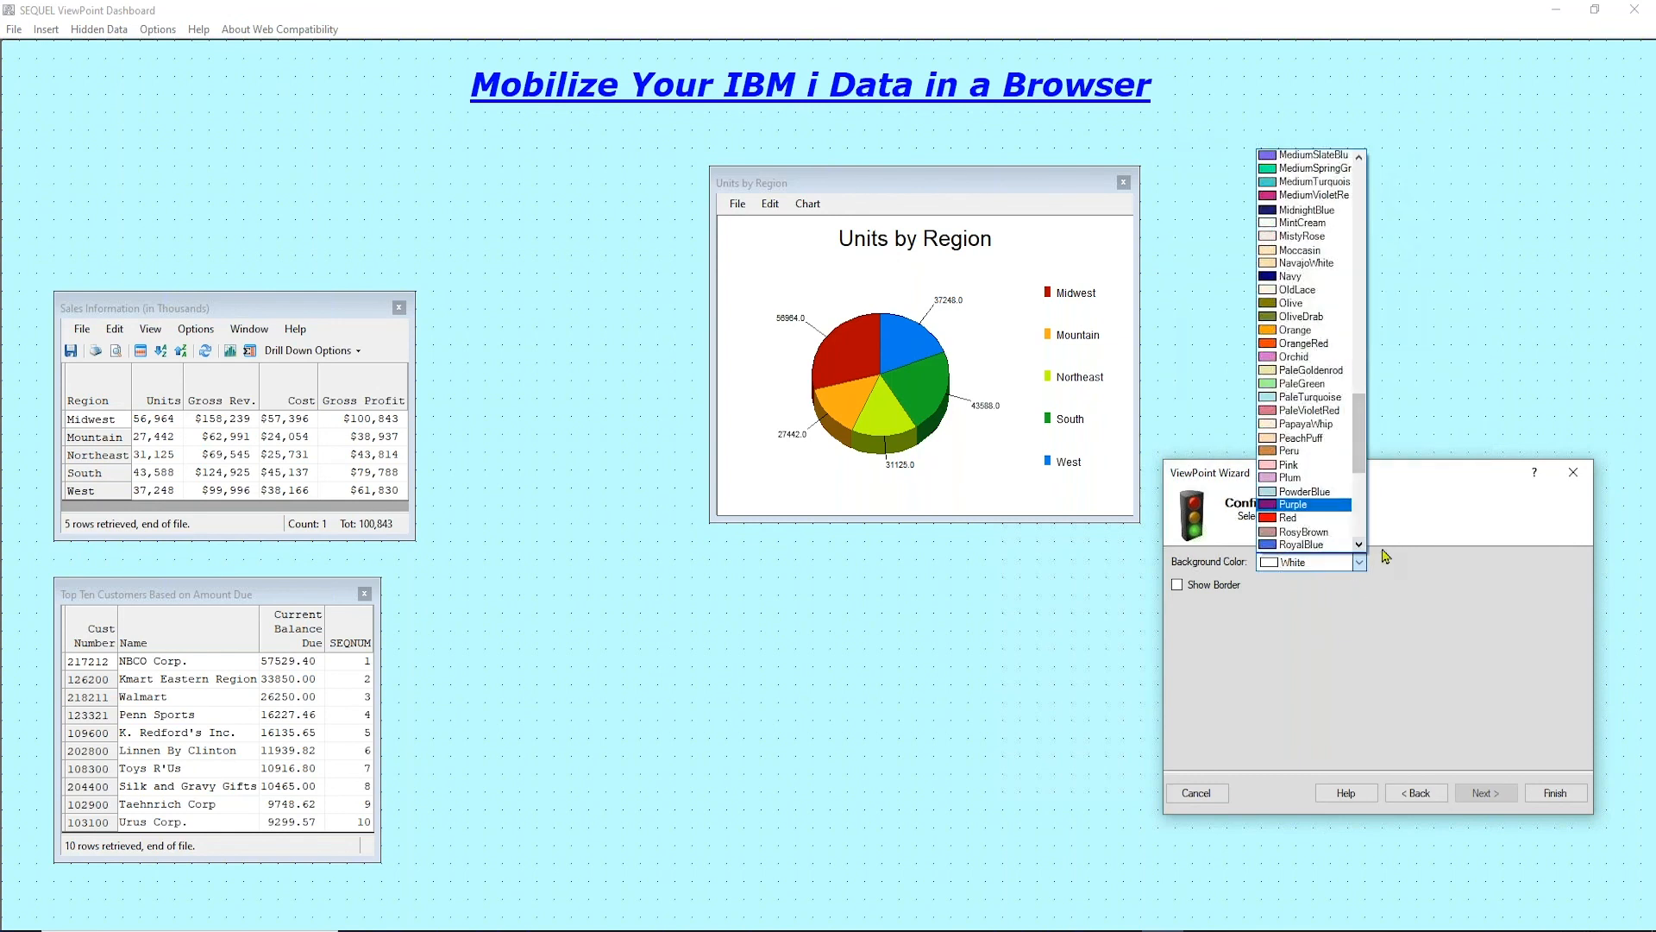
pyautogui.click(1401, 579)
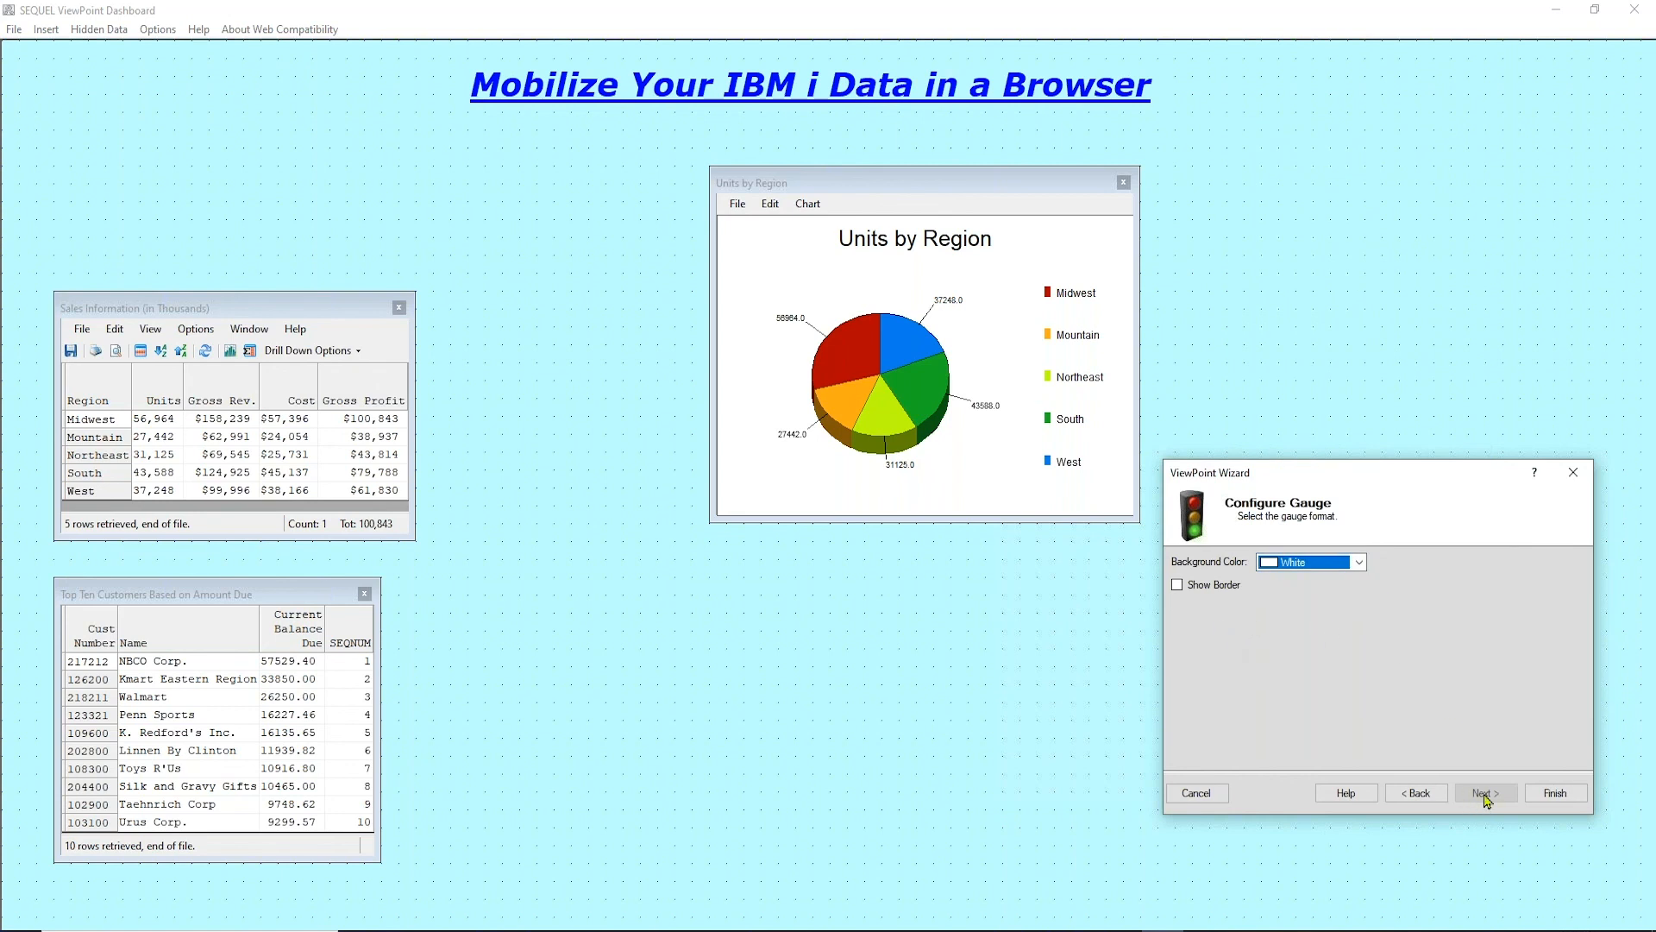
pyautogui.click(1557, 795)
pyautogui.moveTo(142, 177); pyautogui.dragTo(615, 732)
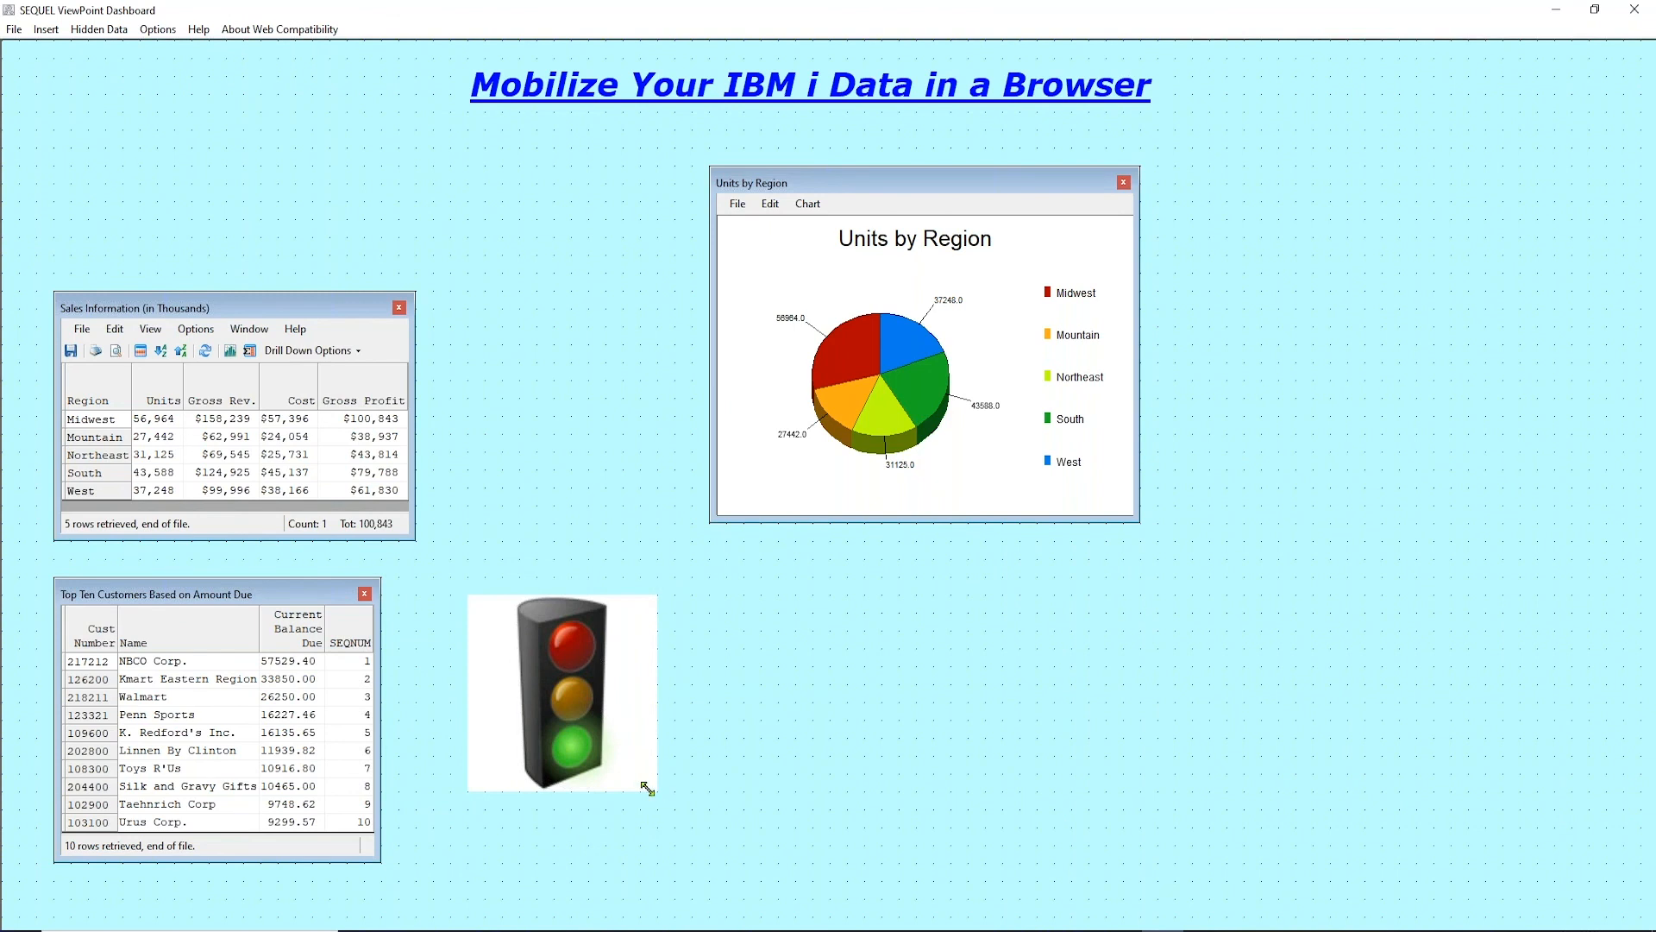
pyautogui.moveTo(648, 789); pyautogui.dragTo(713, 858)
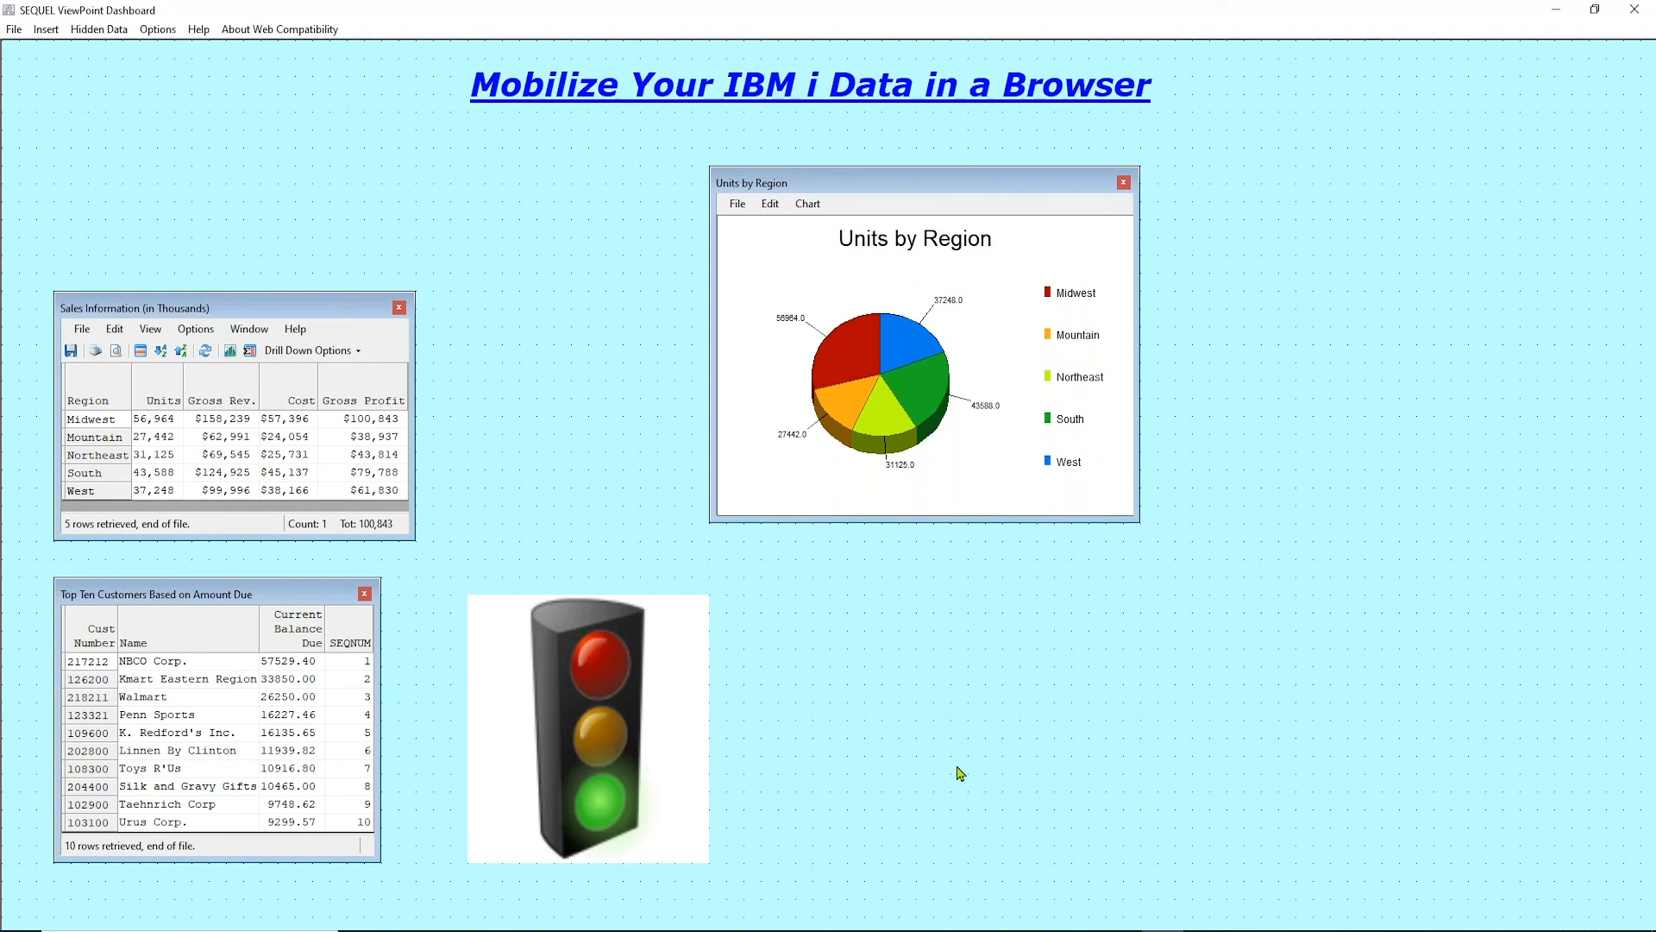
# Insert an action button in the empty area below the pie chart, with yellow button color and the text "Run View".
pyautogui.rightClick(924, 690)
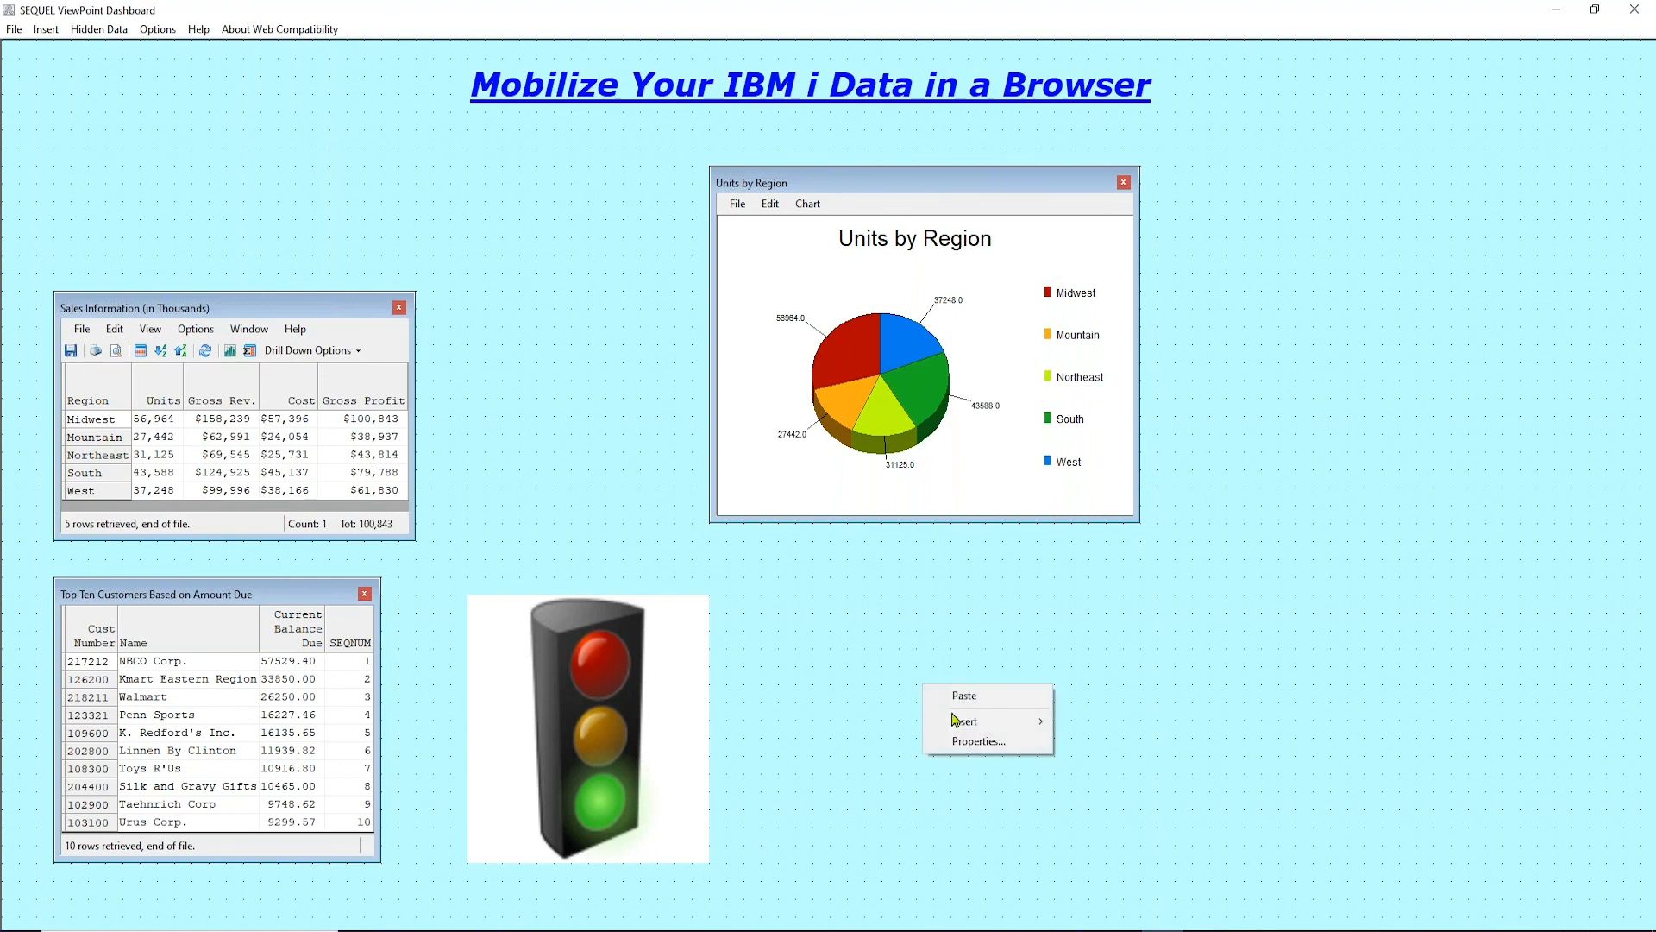
pyautogui.moveTo(957, 725)
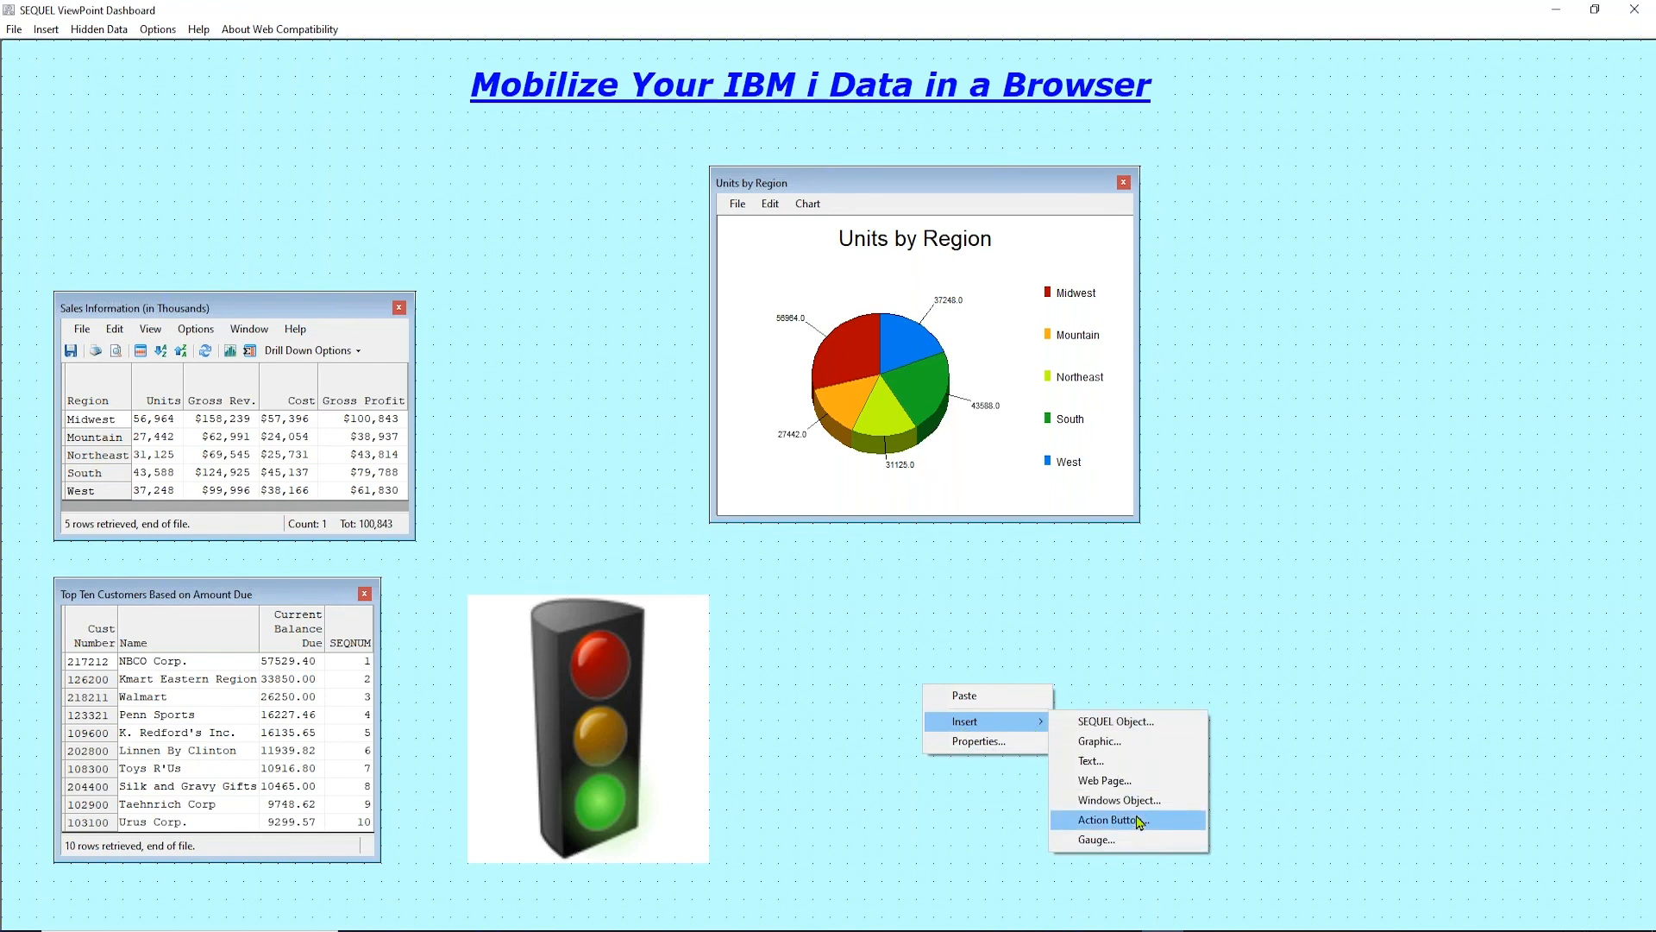
pyautogui.click(1139, 827)
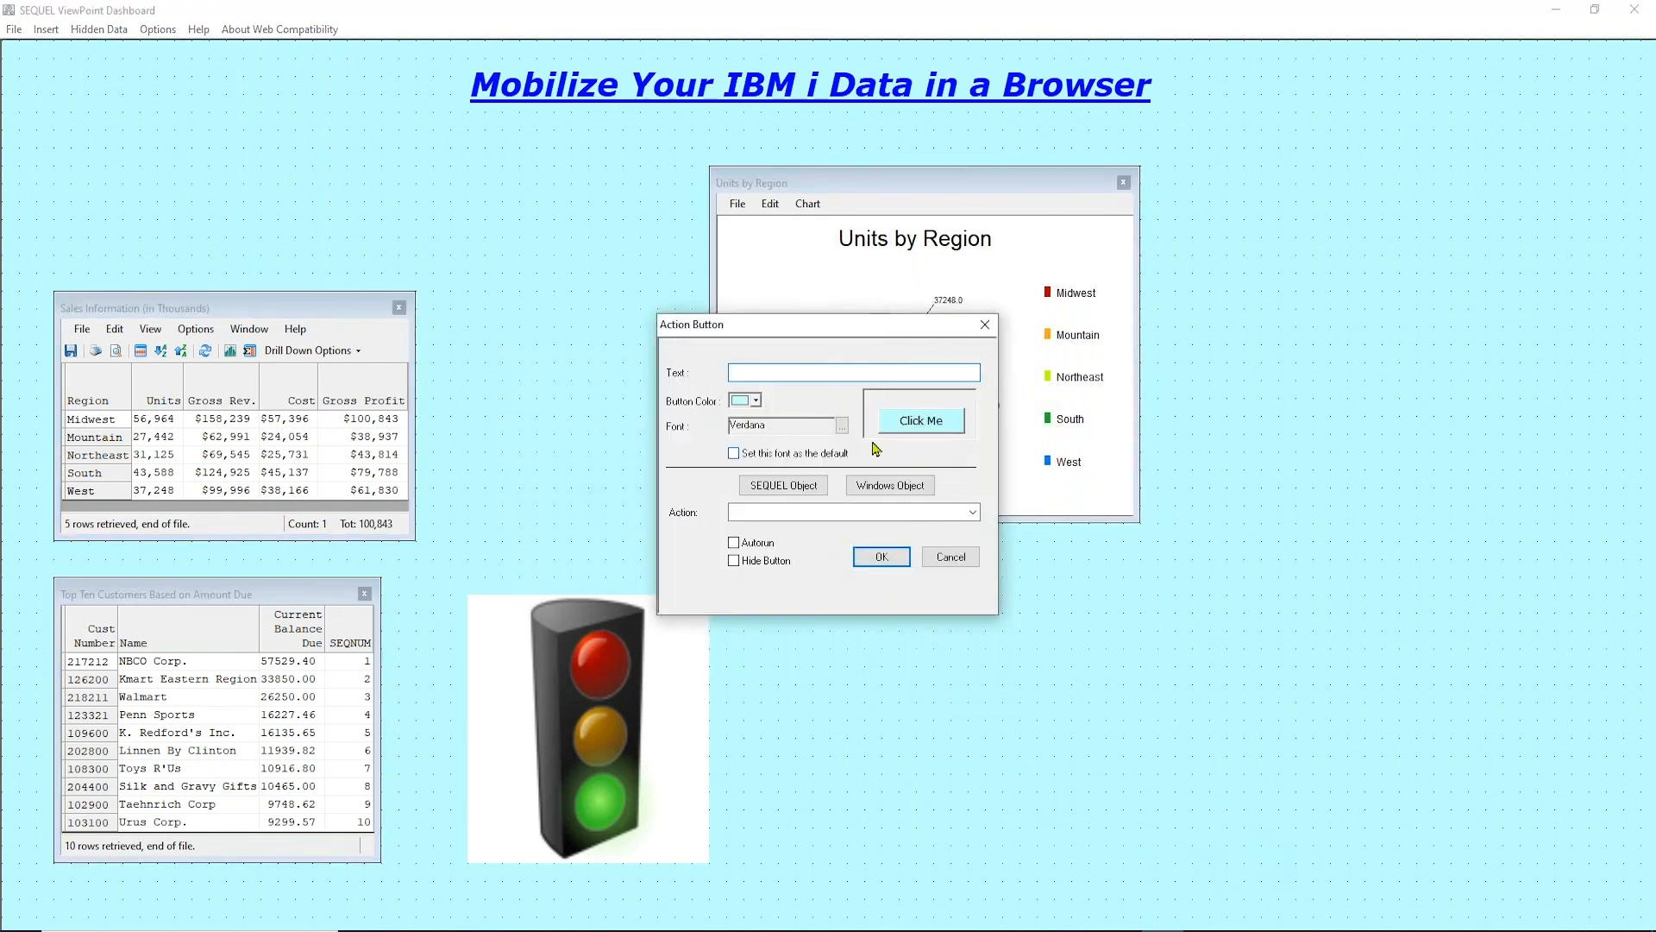
pyautogui.click(756, 401)
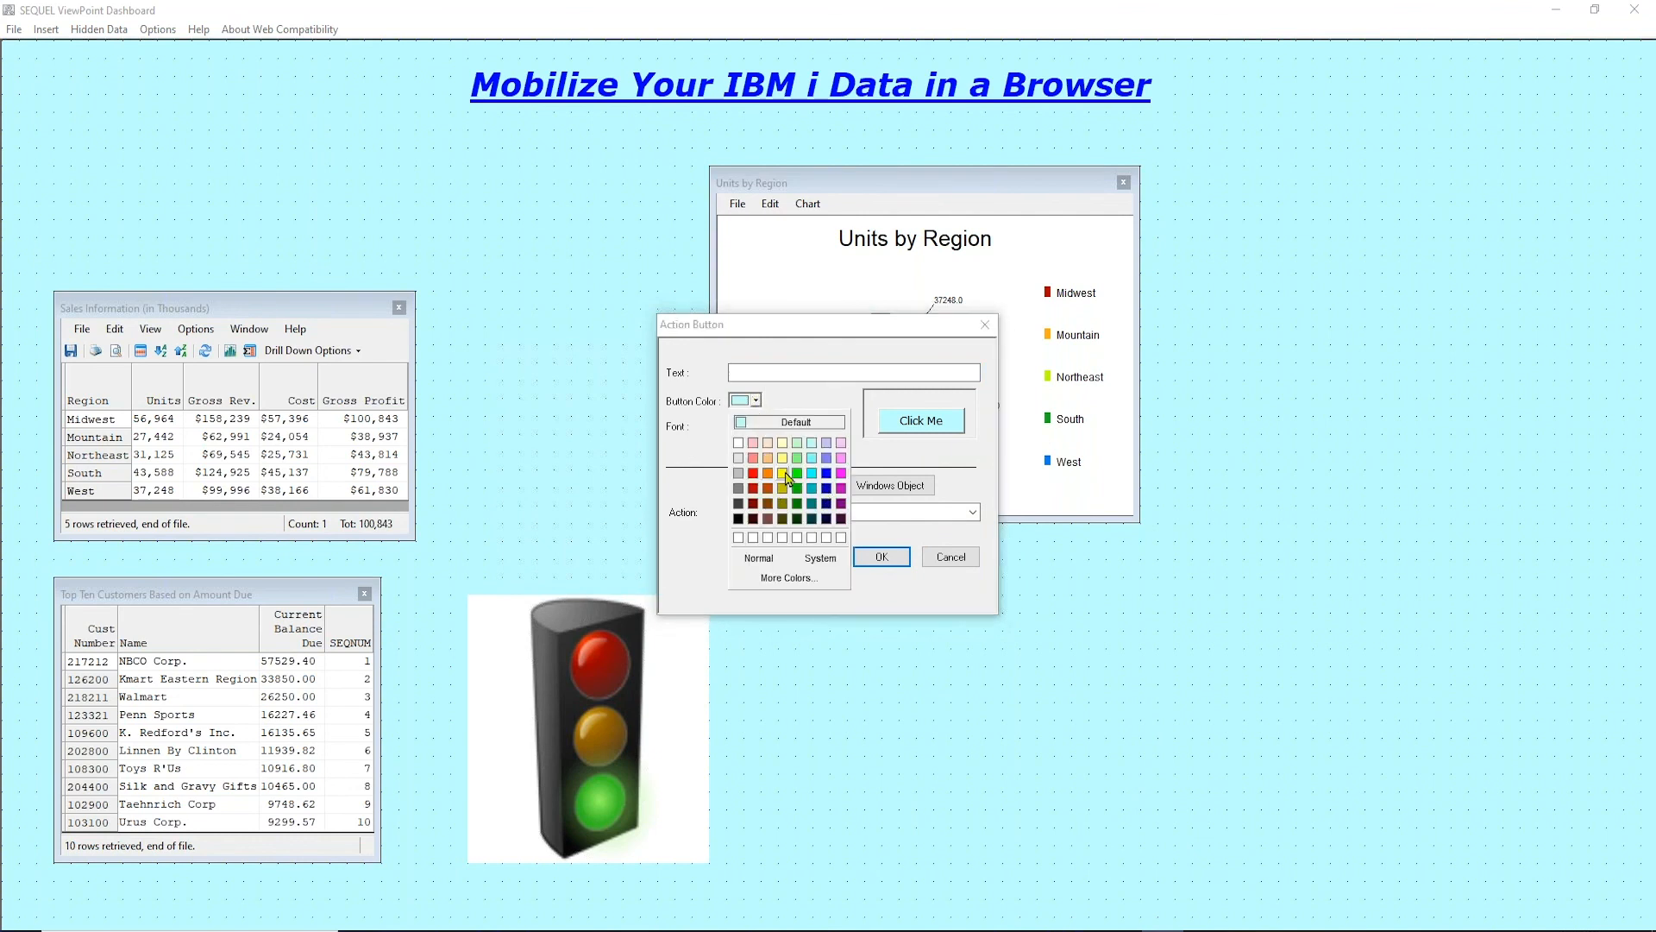
pyautogui.click(783, 473)
pyautogui.click(753, 373)
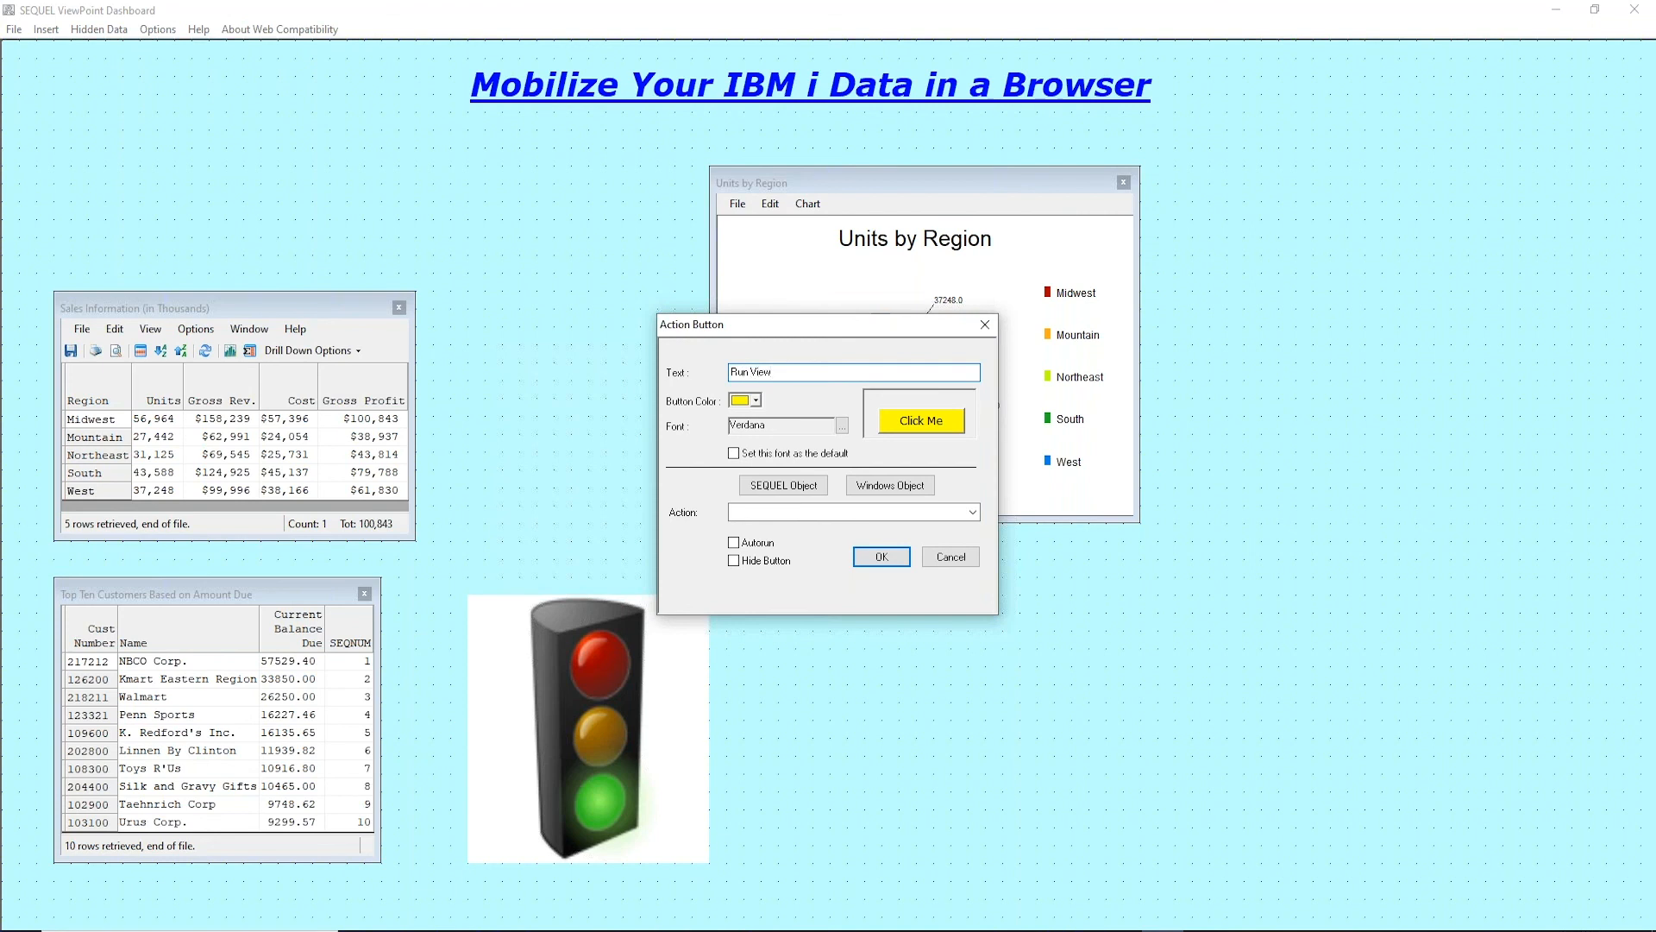
# Set the action button's font to Verdana Bold, size 12.
pyautogui.click(842, 425)
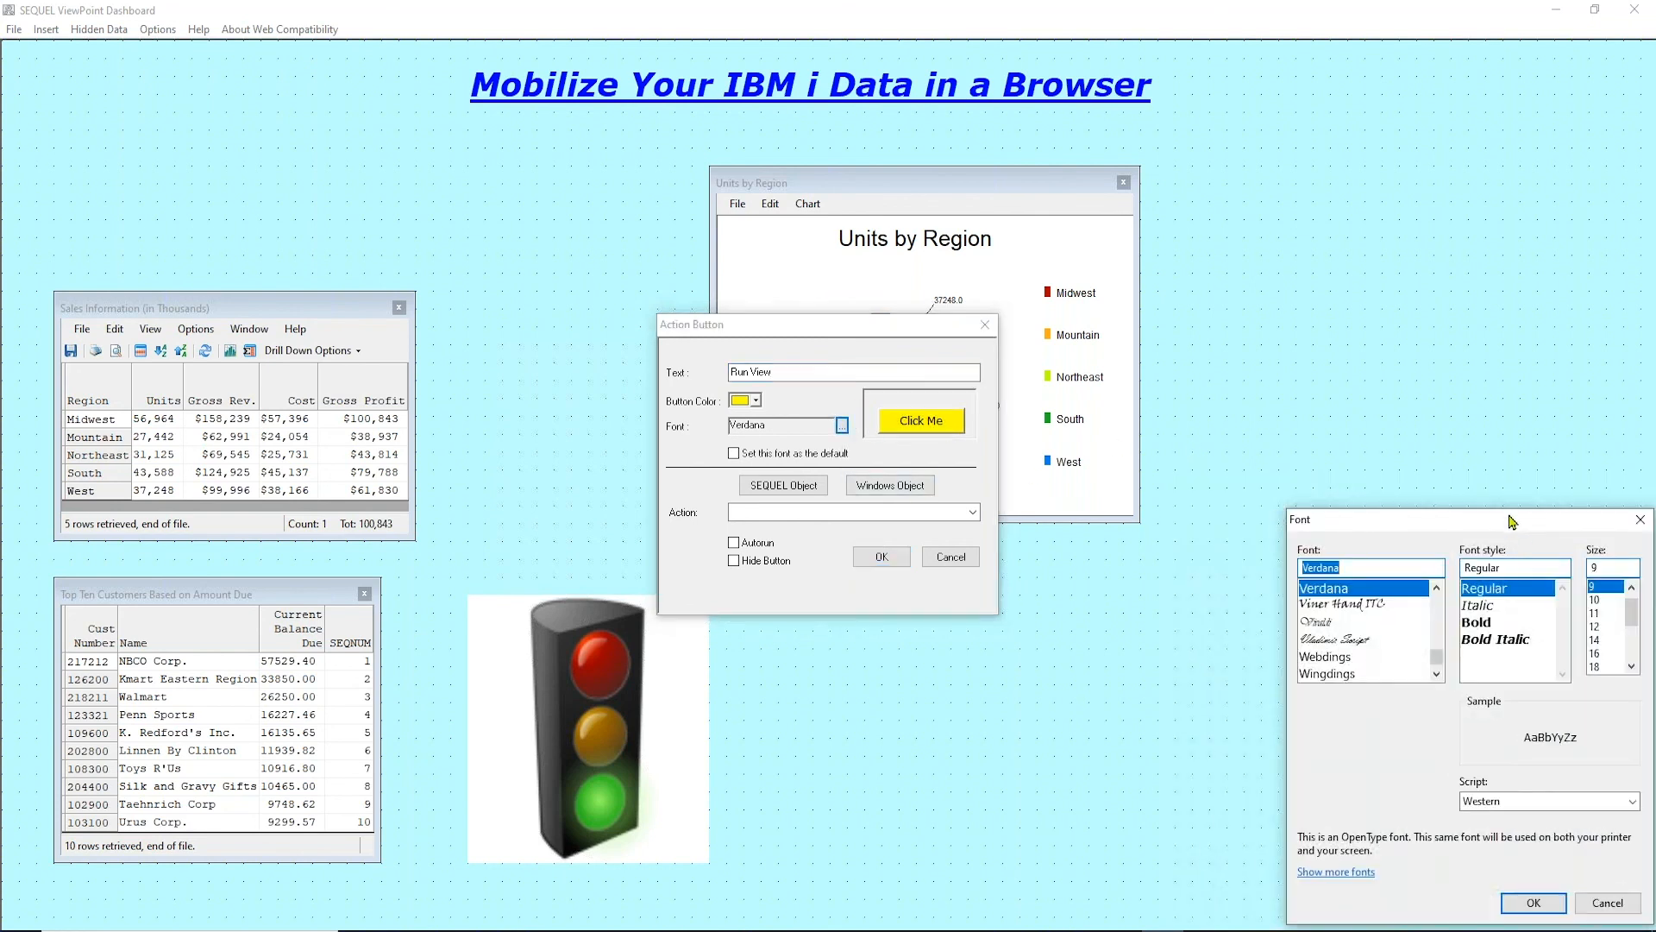
pyautogui.moveTo(1512, 519); pyautogui.dragTo(1360, 371)
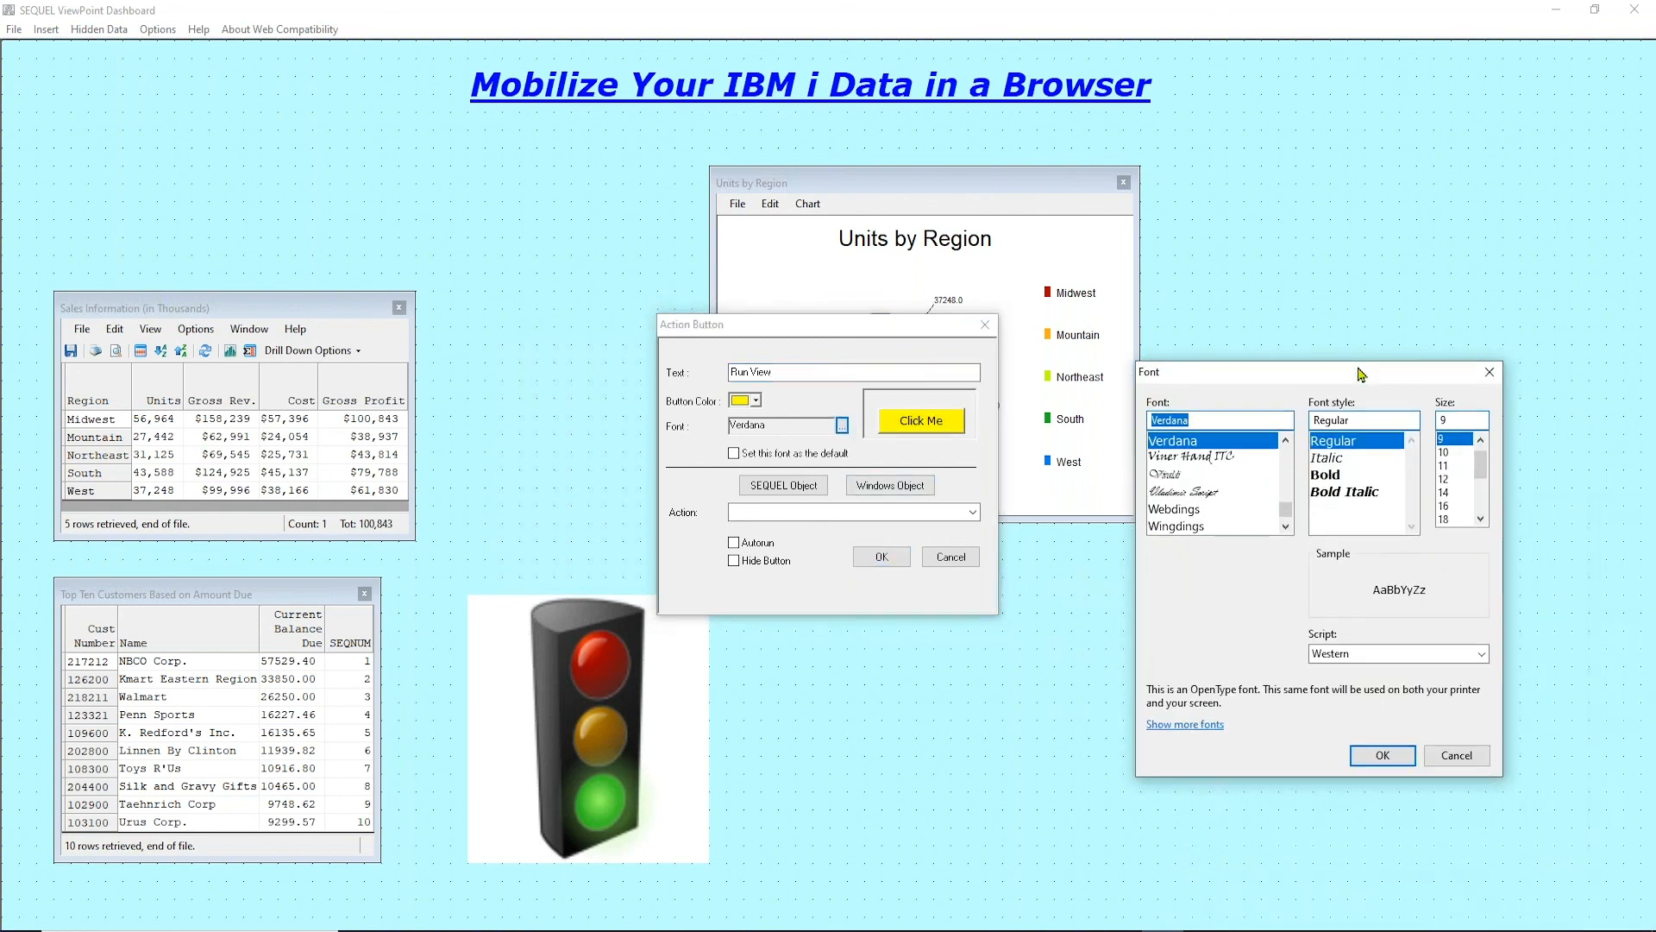
pyautogui.click(1331, 474)
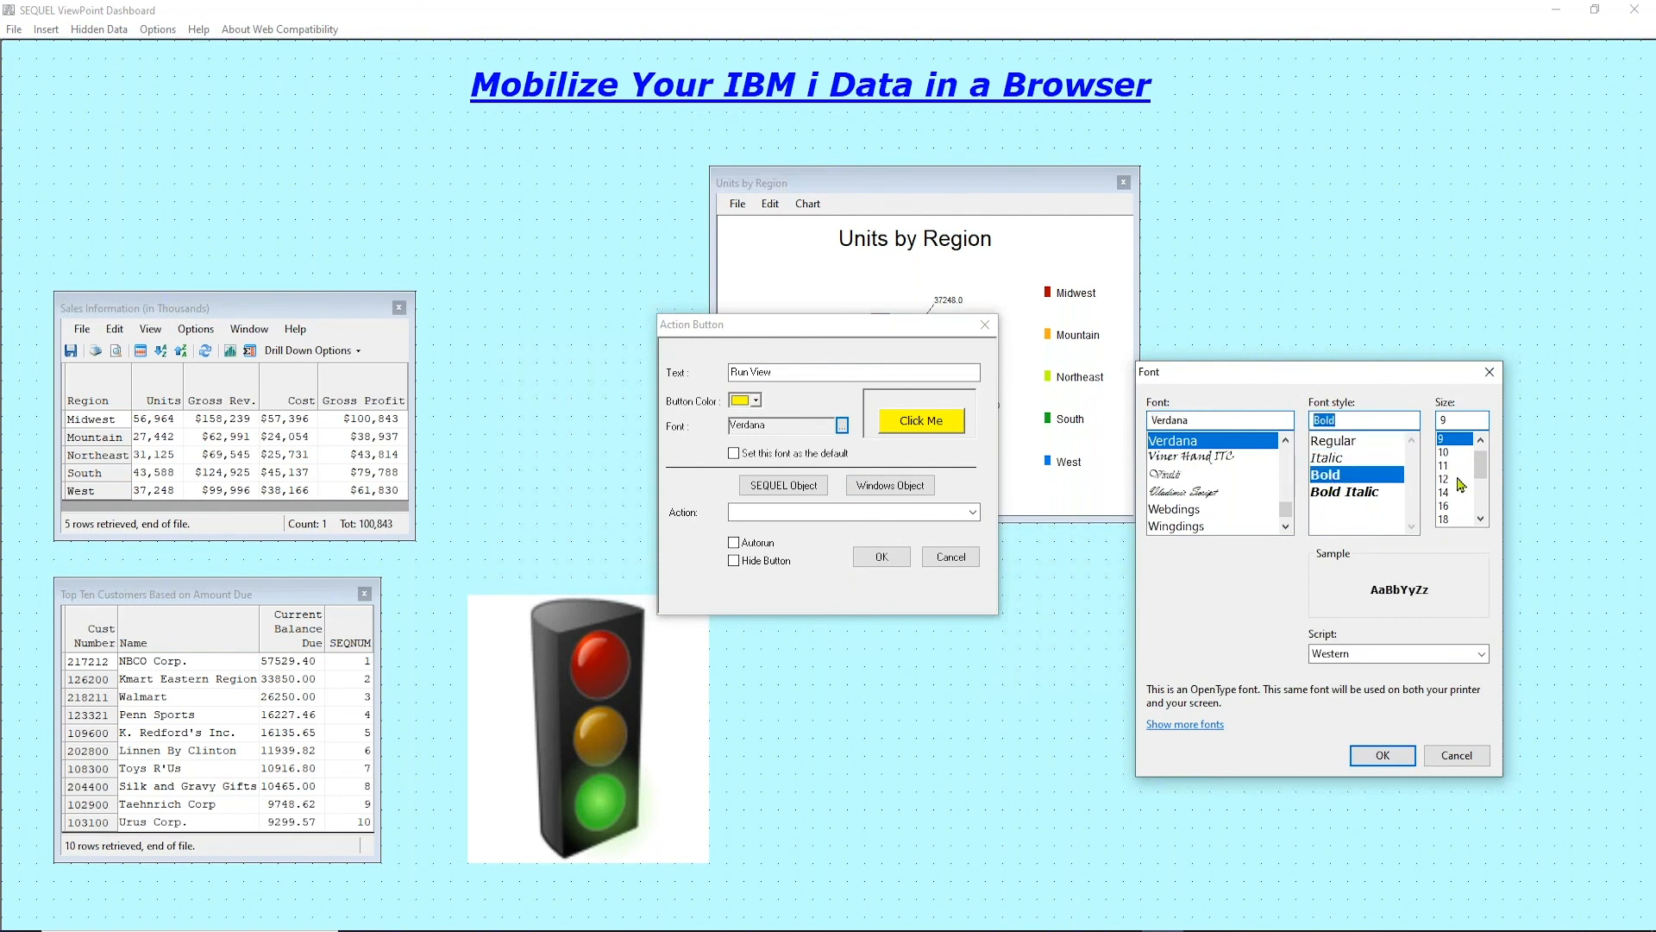
pyautogui.click(1457, 479)
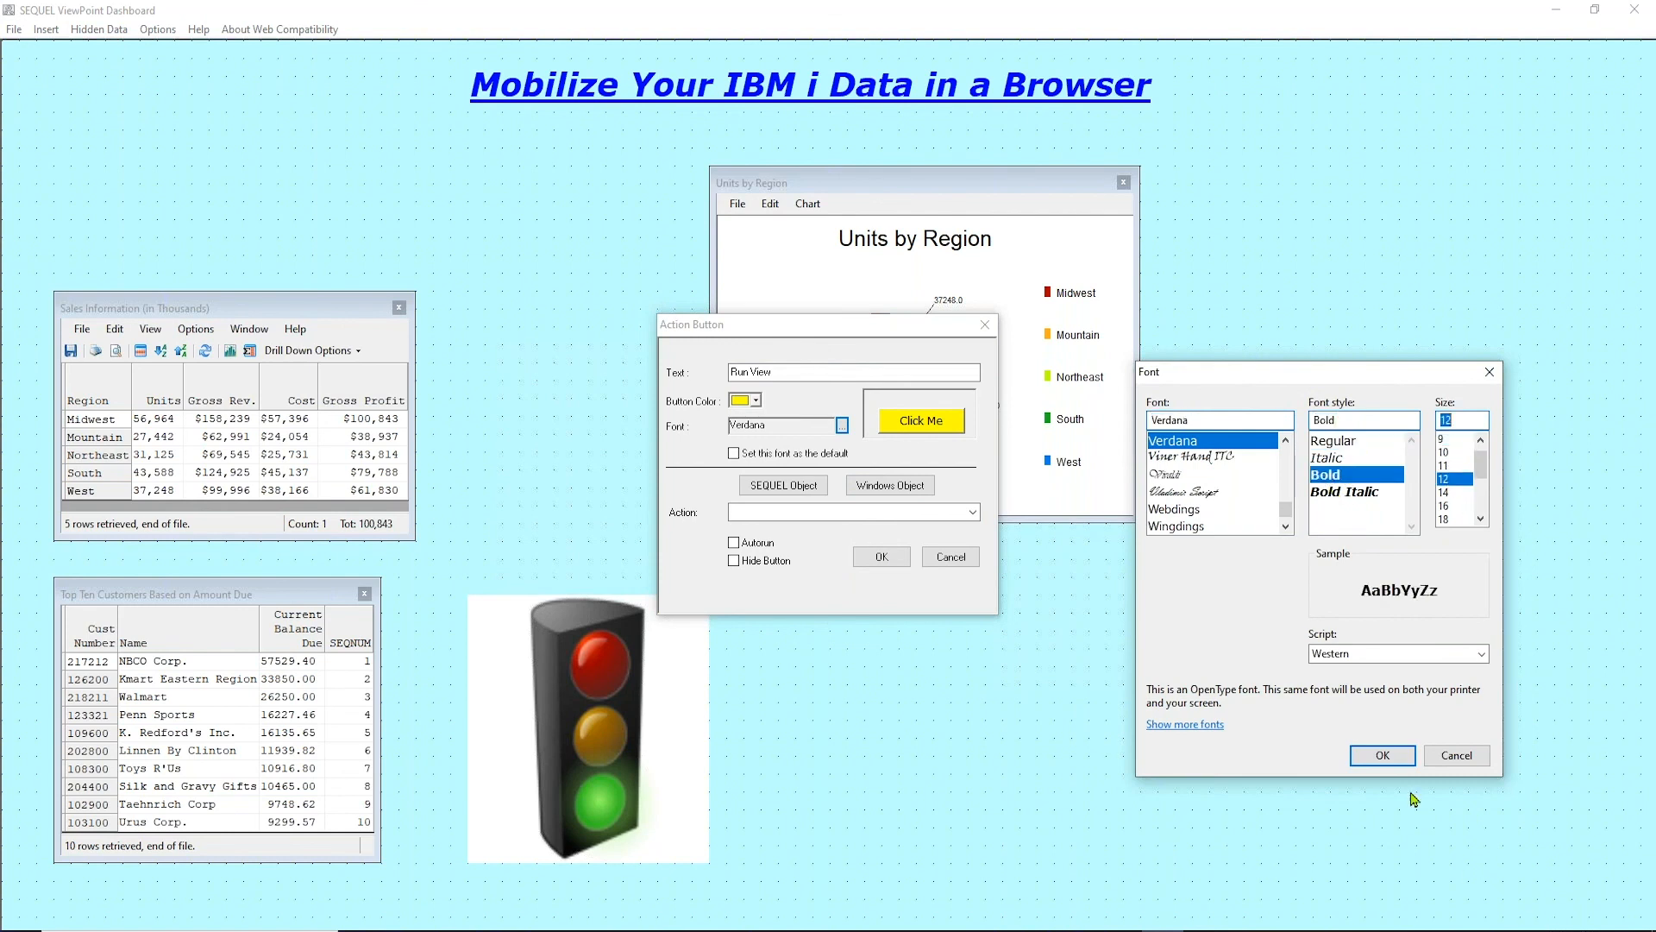
pyautogui.click(1385, 756)
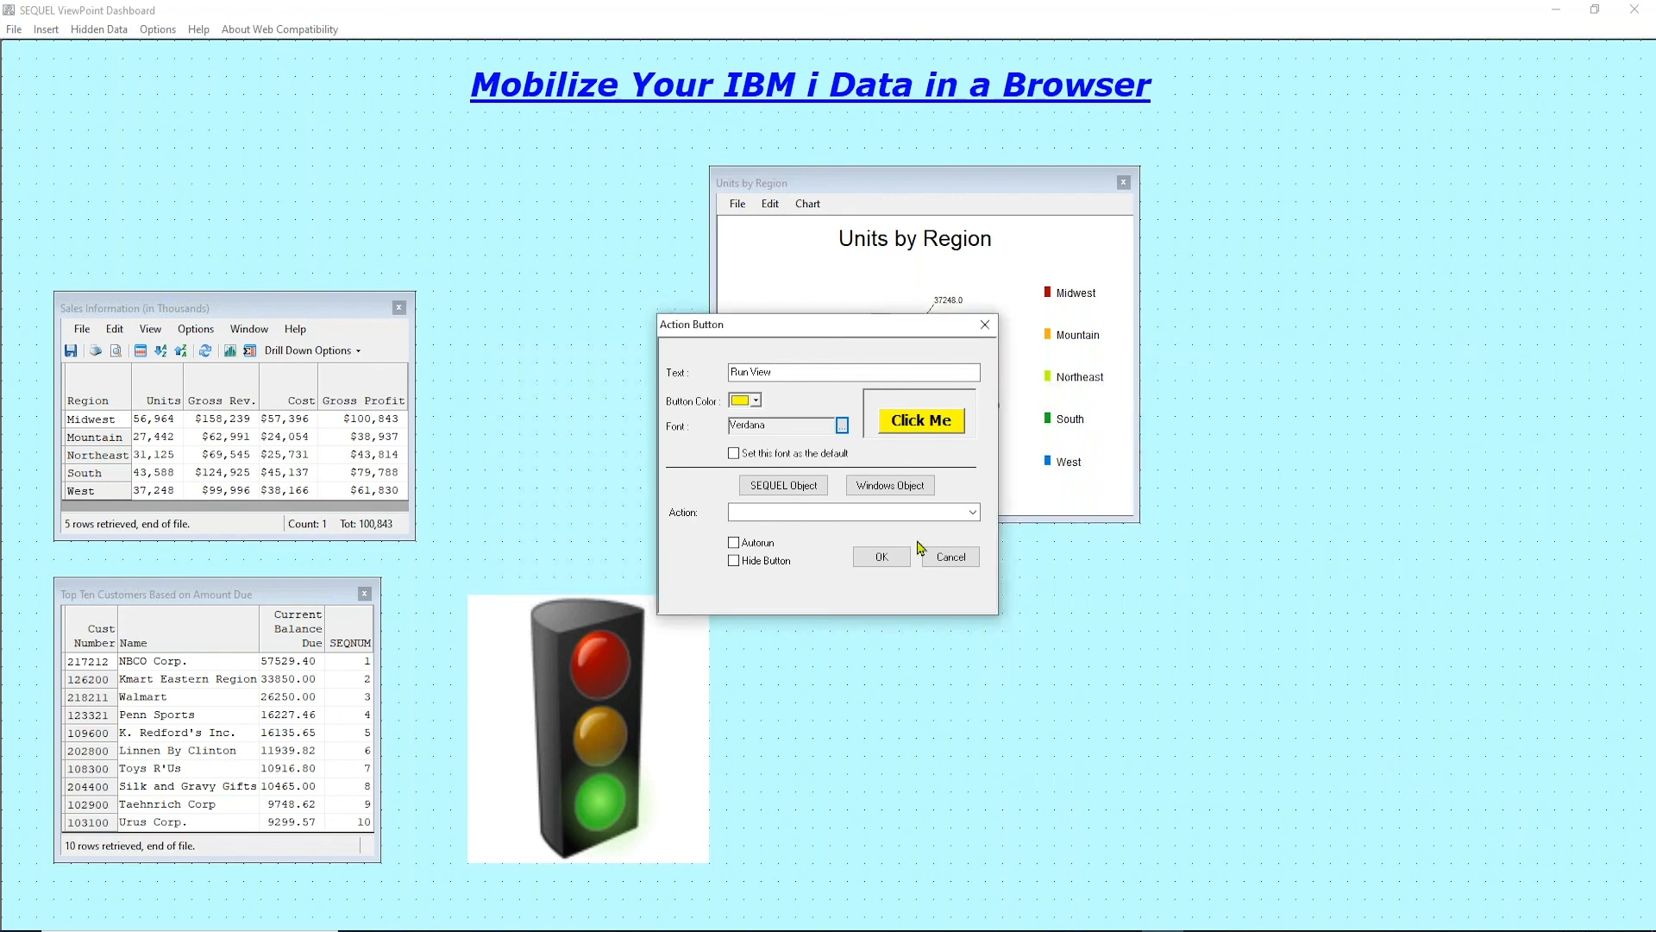
# Link the action button to view BLD01 in library WEBINAR_BI, displayed directly in a new window, and finish the button.
pyautogui.click(793, 487)
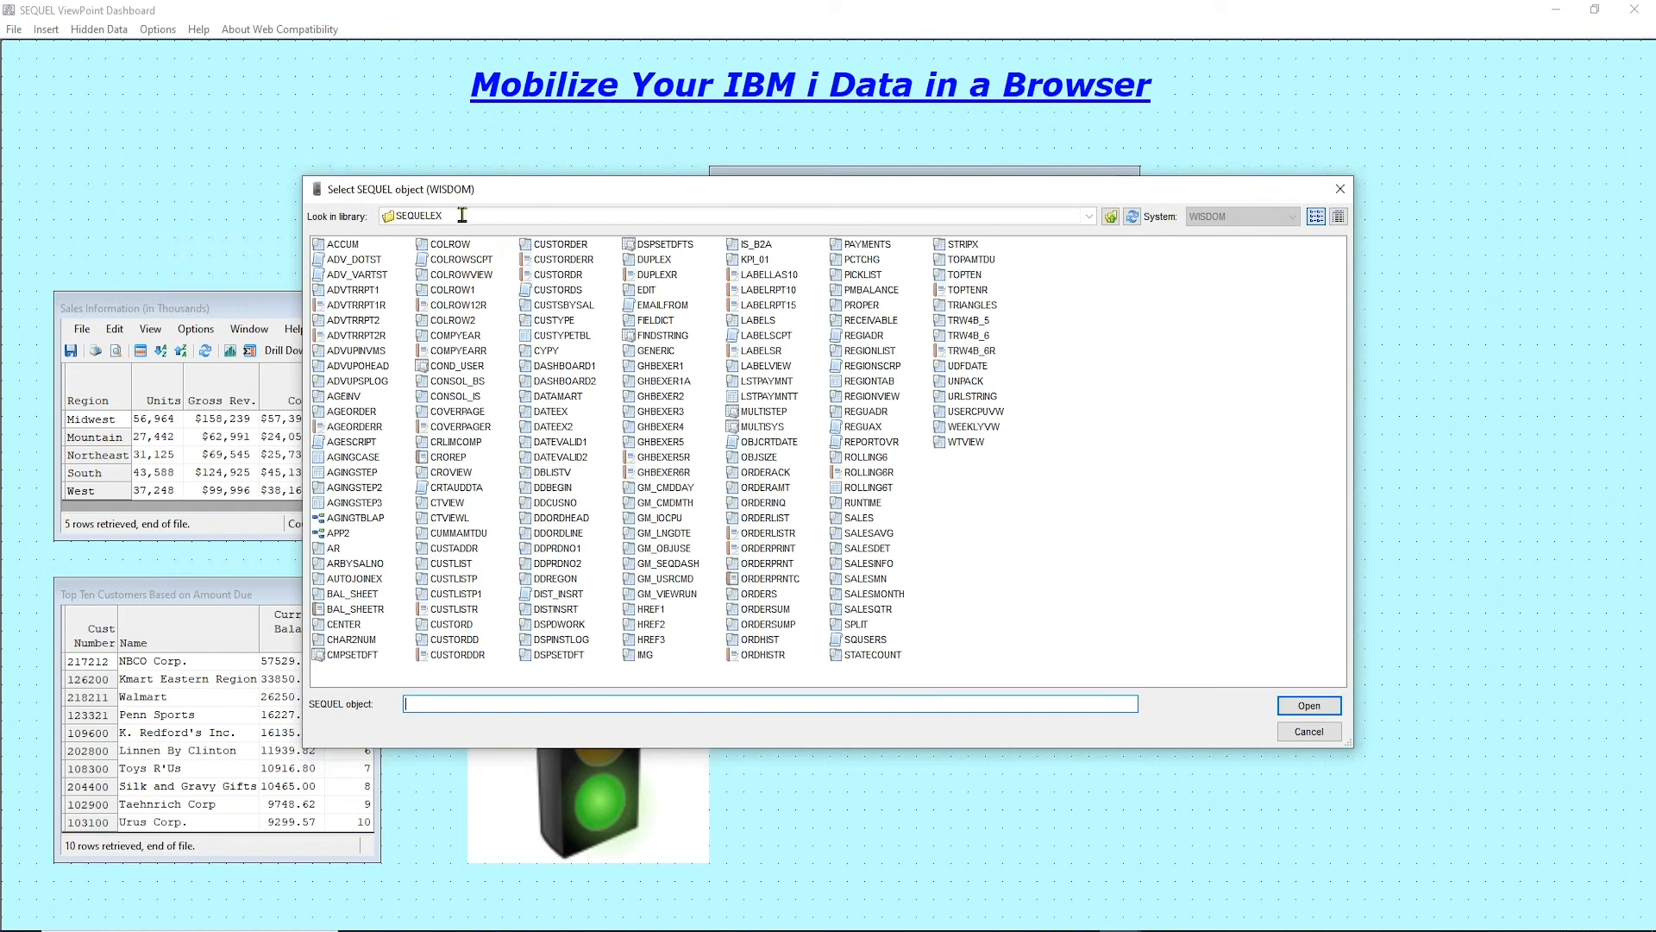
pyautogui.moveTo(443, 216); pyautogui.dragTo(422, 220)
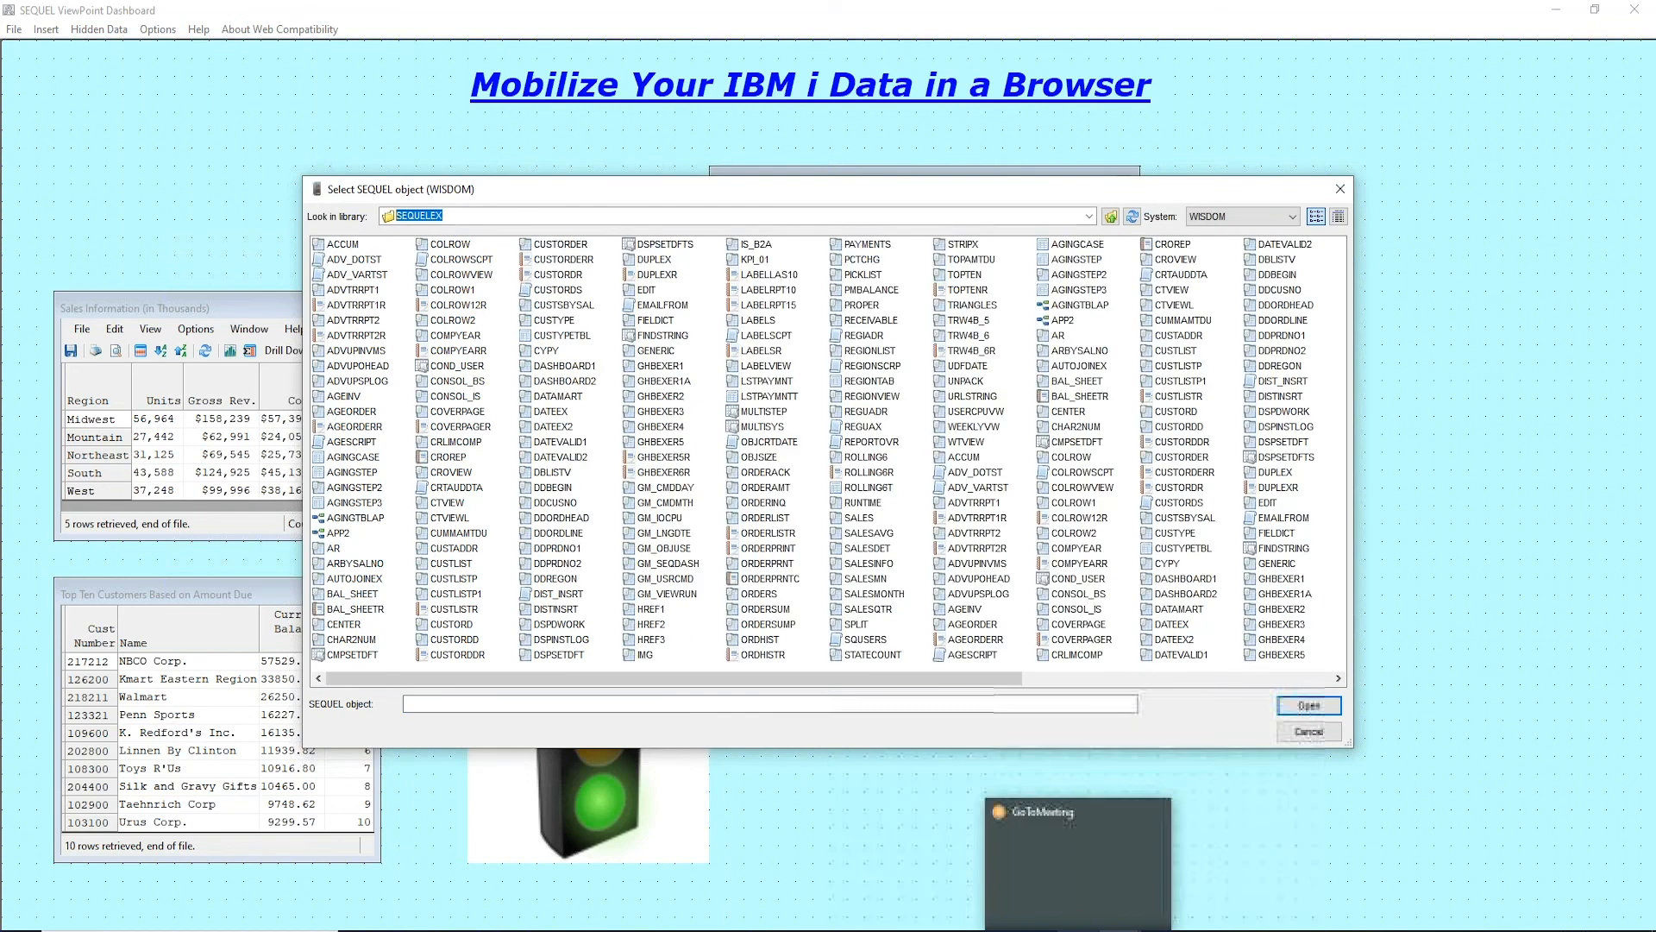
pyautogui.write('WEBINAR_BI')
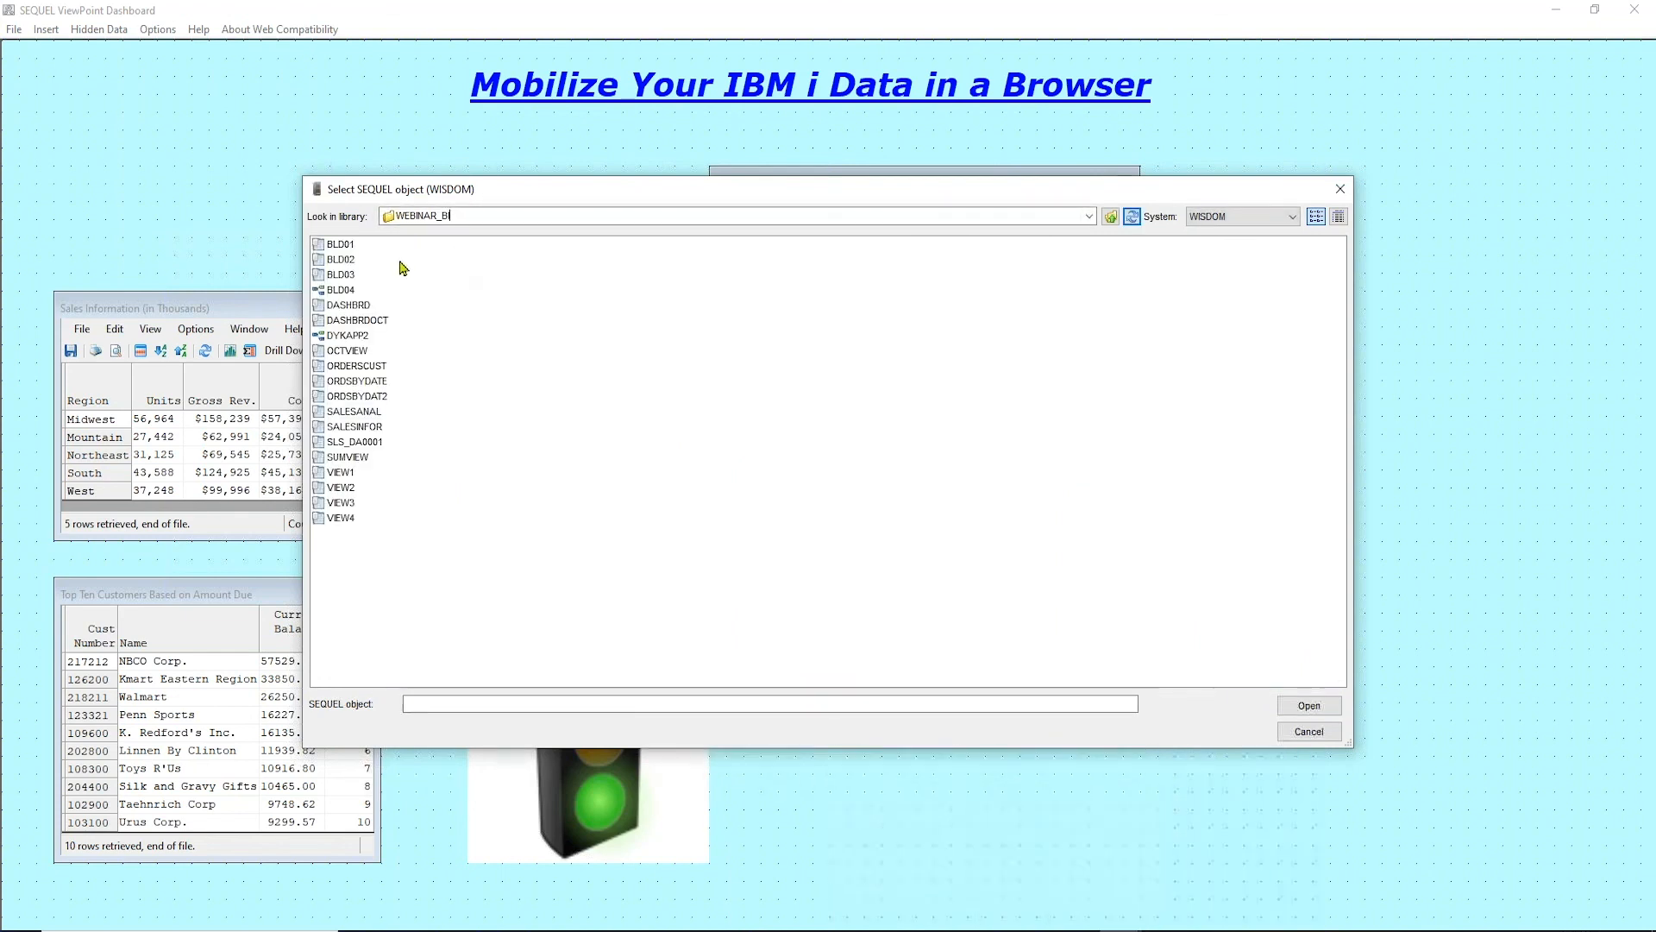
pyautogui.click(342, 248)
pyautogui.doubleClick(342, 248)
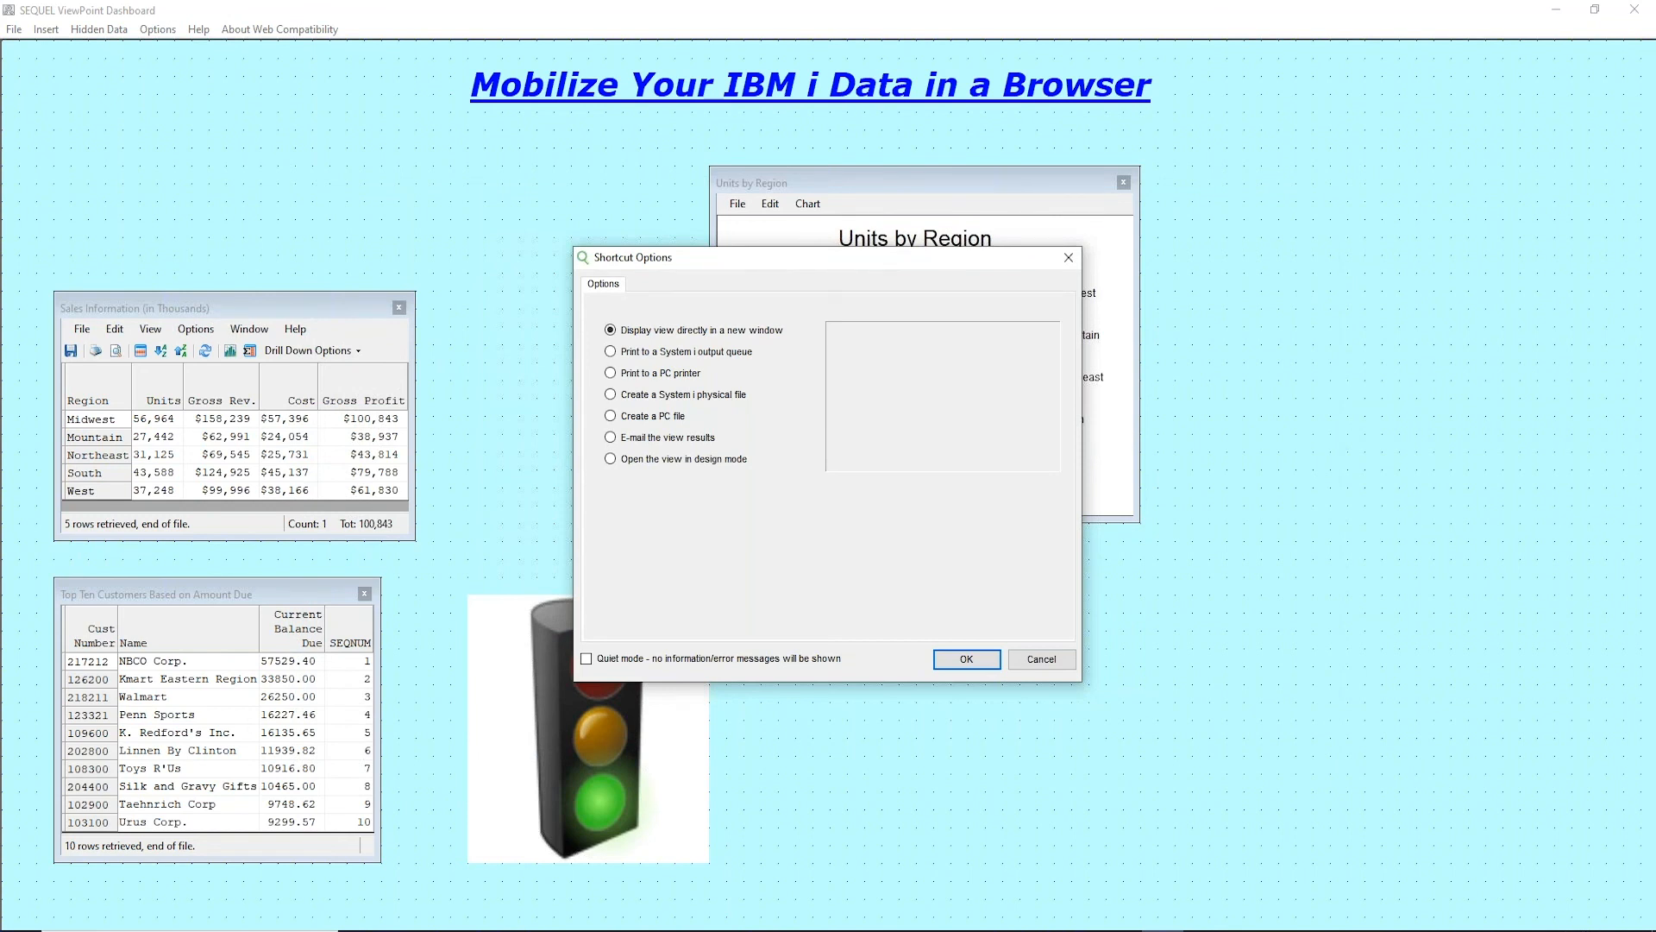
pyautogui.click(965, 672)
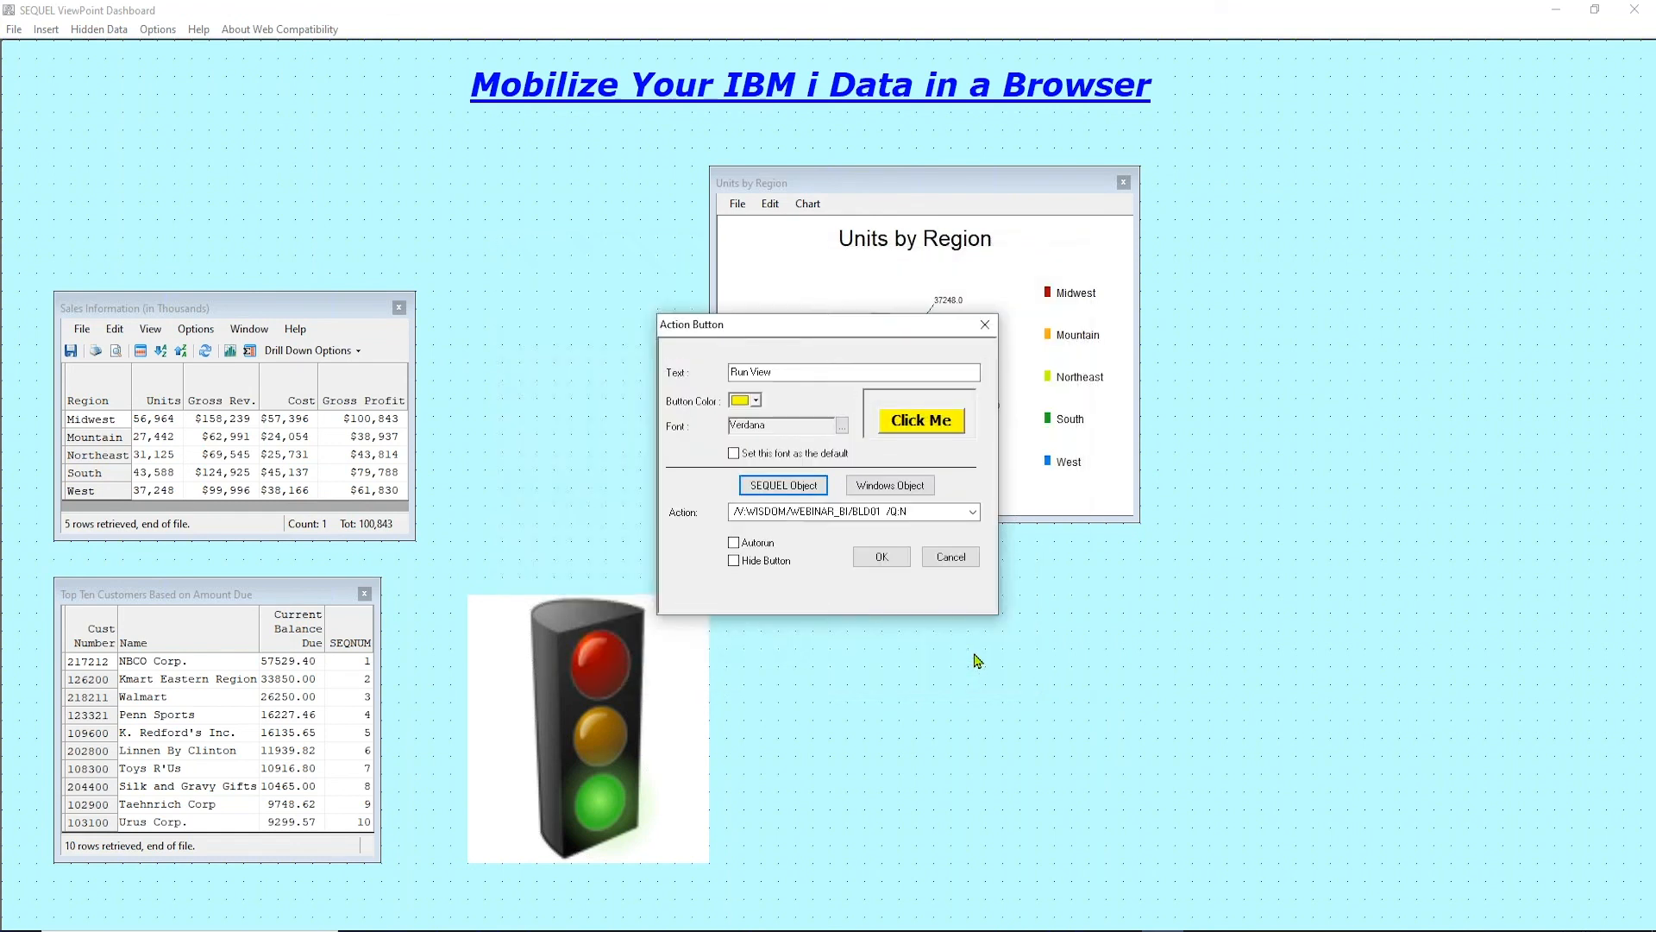
pyautogui.click(881, 557)
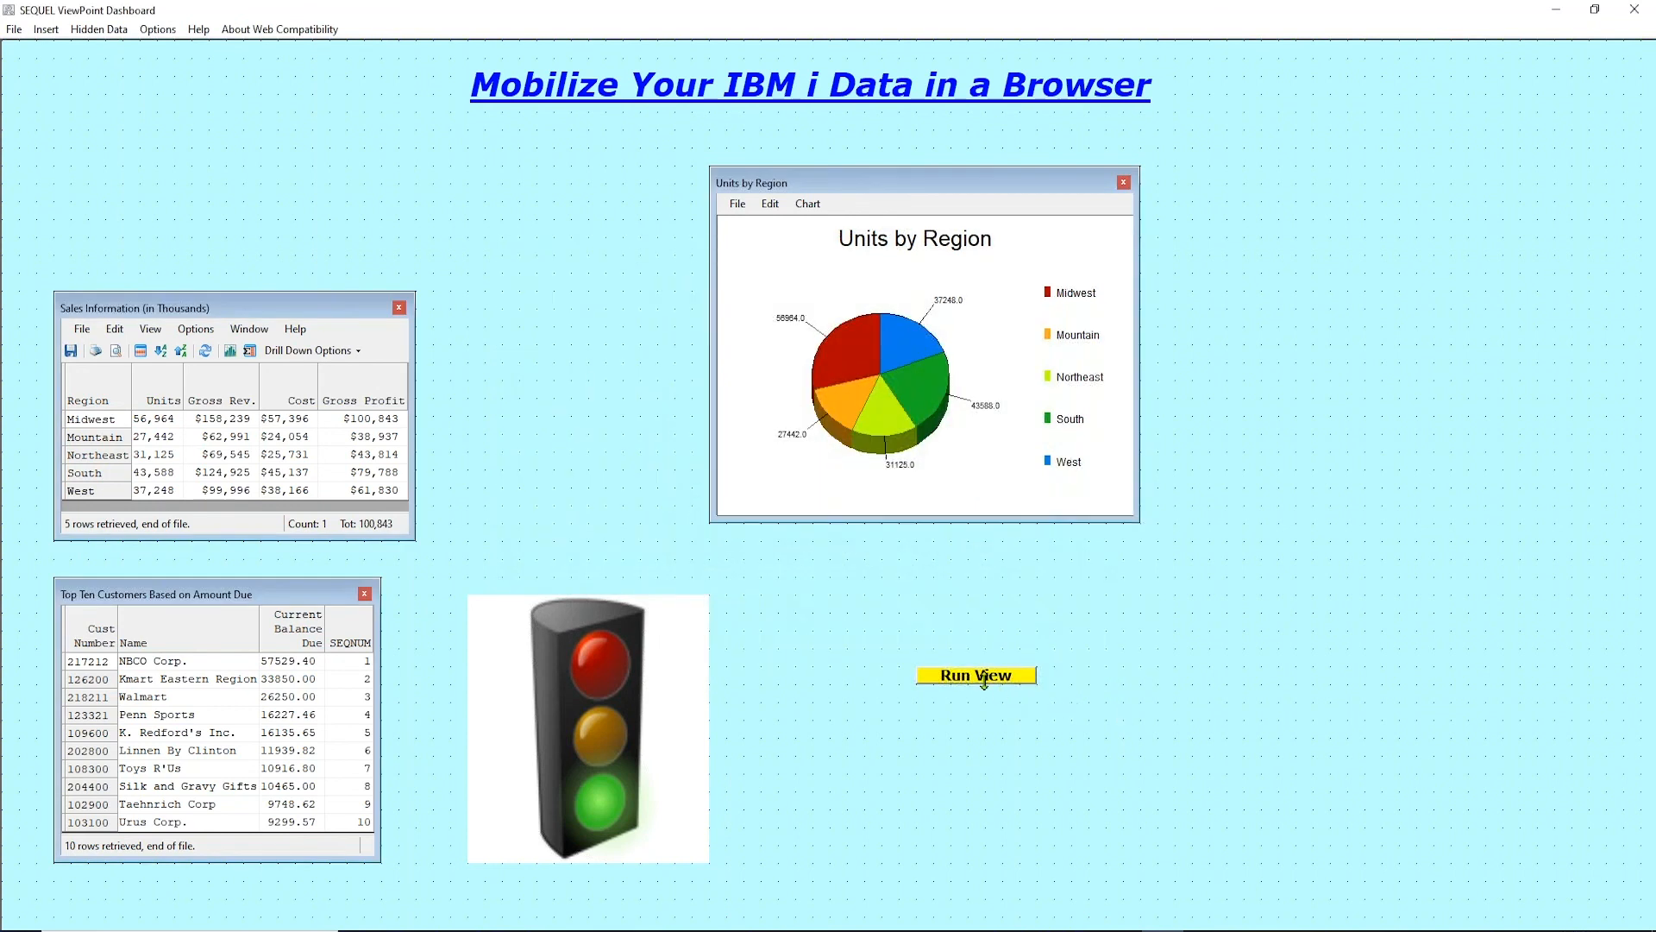
# Make the Run View button taller, place it below the pie chart, and save the dashboard.
pyautogui.moveTo(992, 701); pyautogui.dragTo(958, 667)
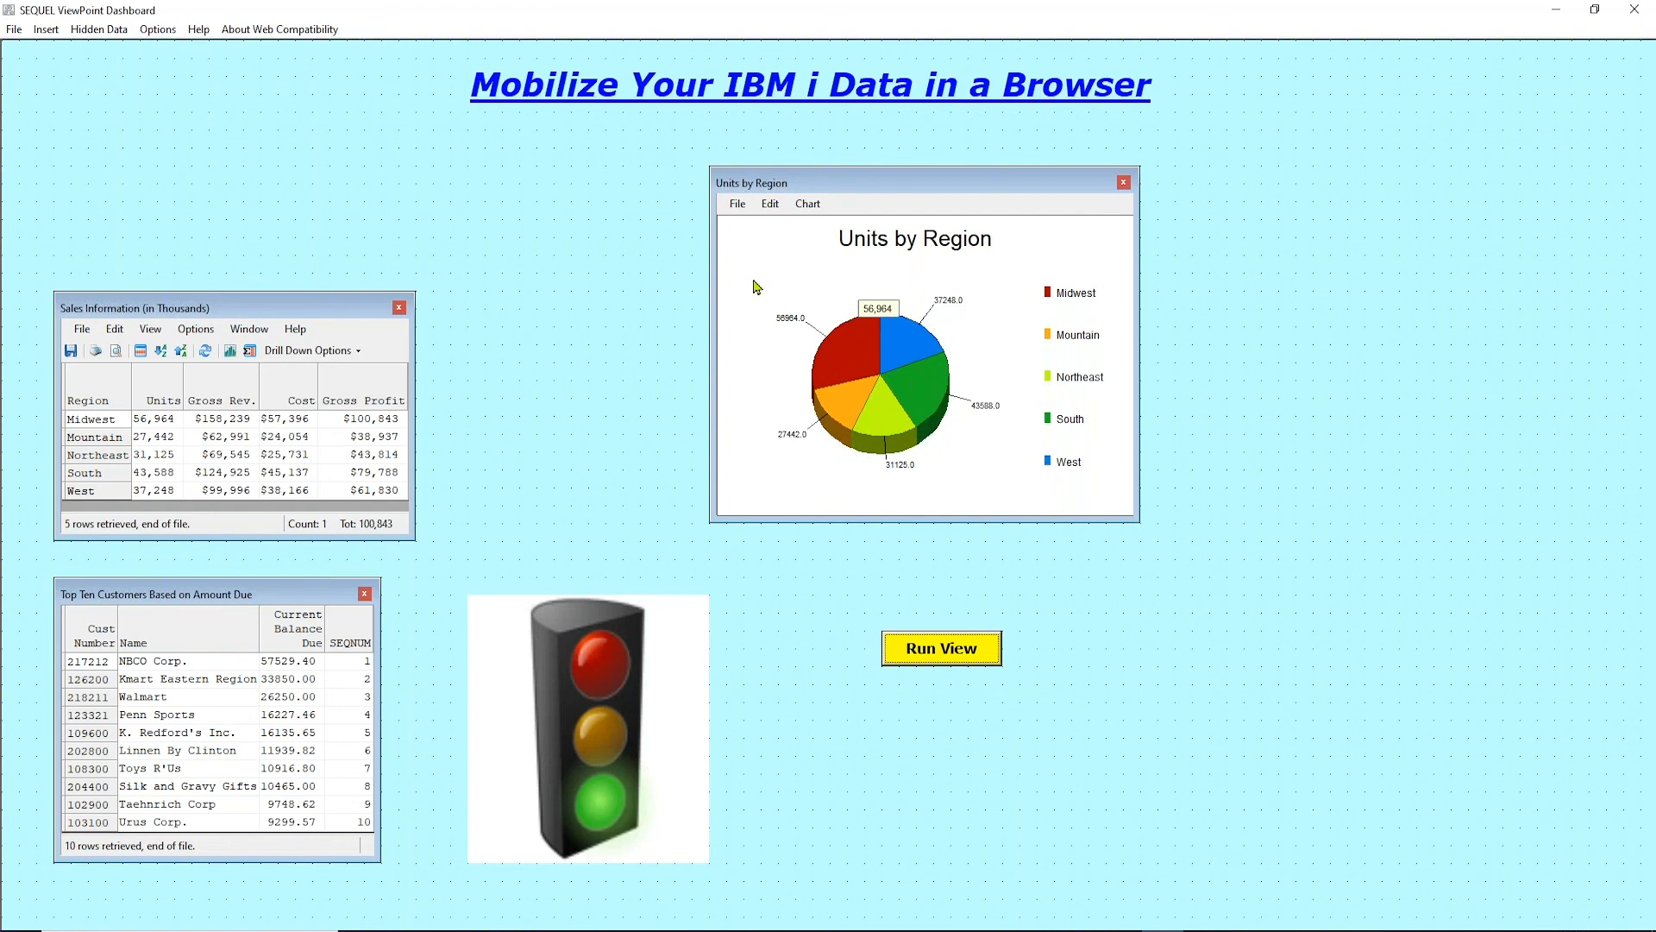
pyautogui.click(16, 31)
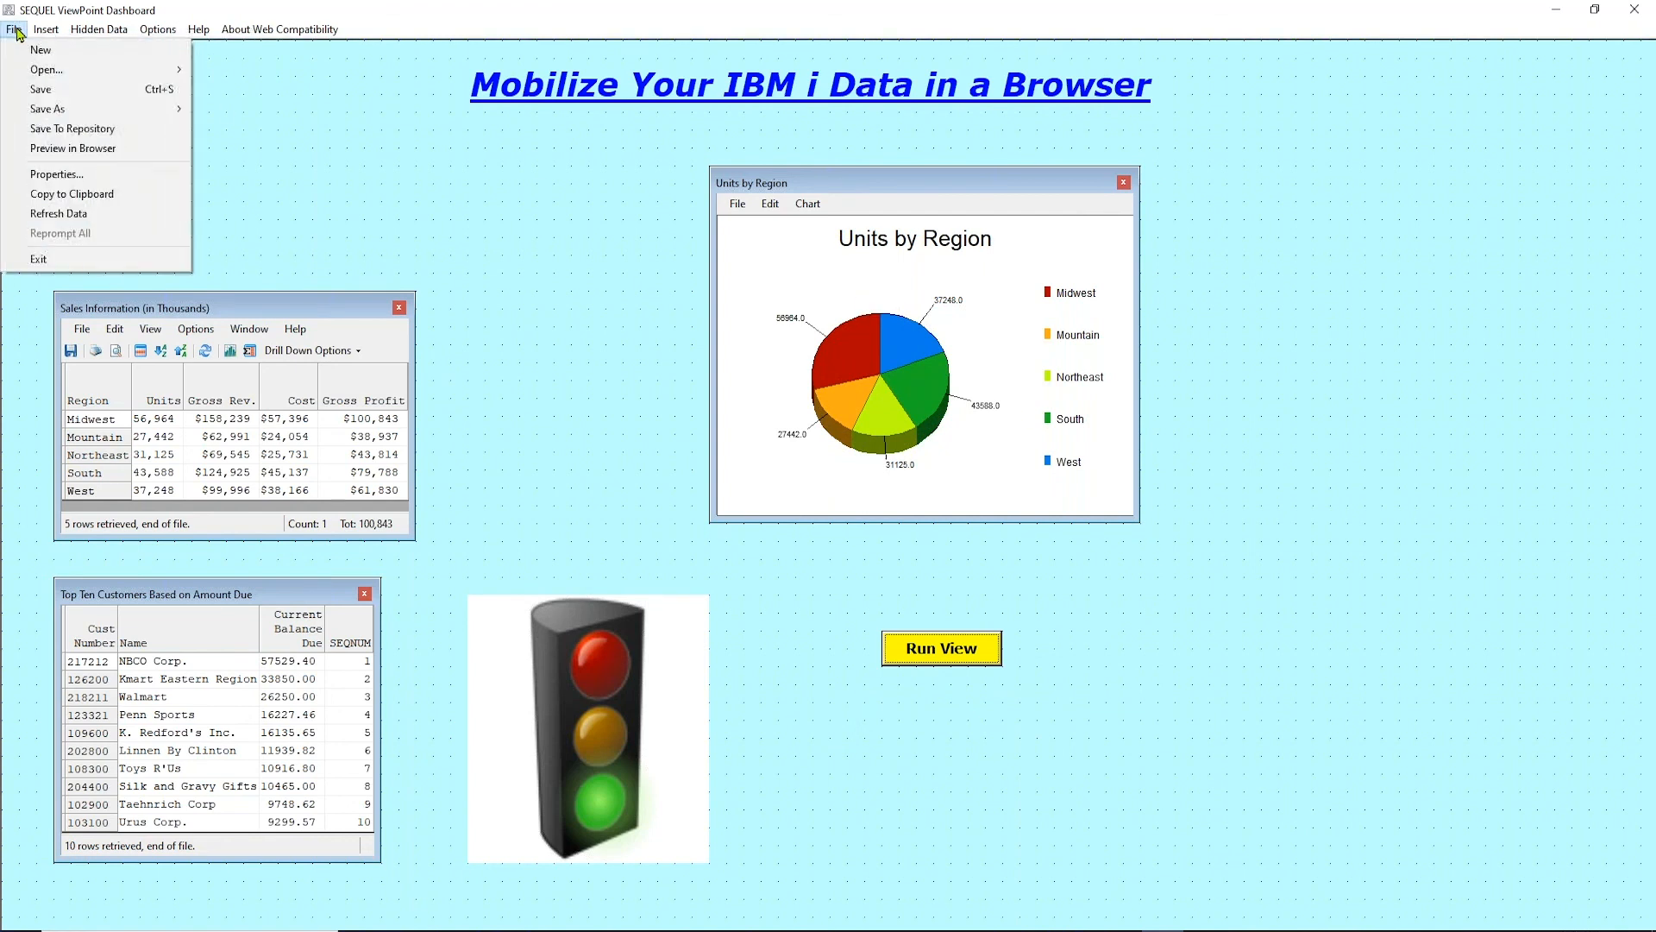
pyautogui.click(36, 96)
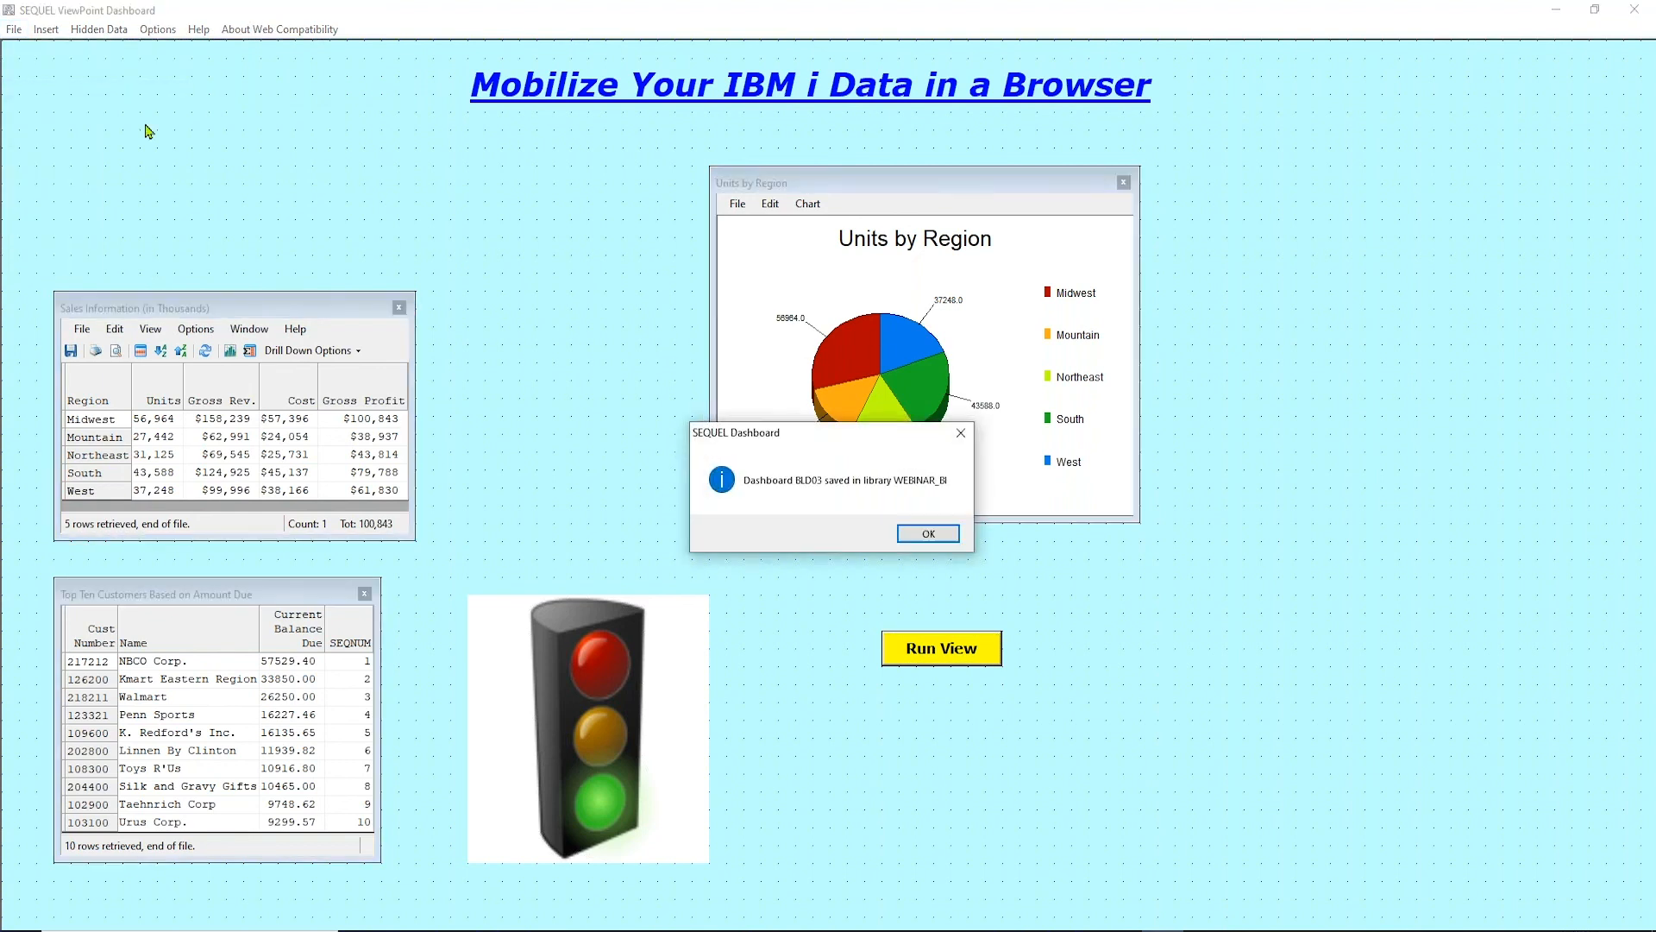
pyautogui.click(930, 532)
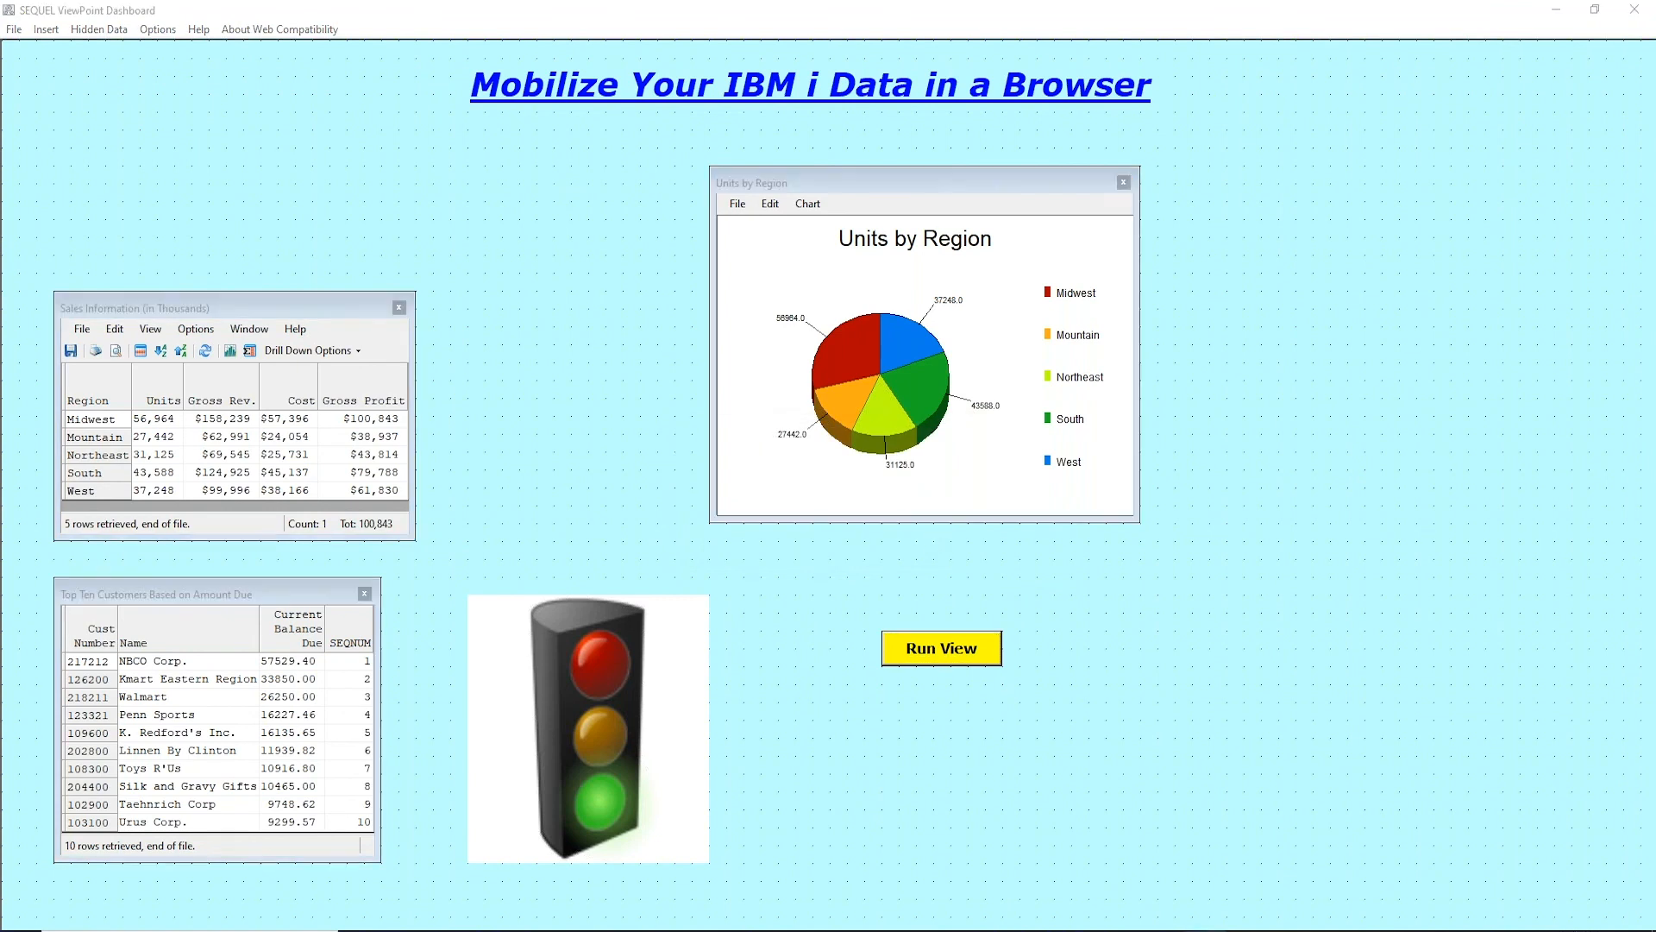
# Switch to the SEQUEL web interface in the browser and display the BLD03 Webinar Dashboard.
pyautogui.hotkey('alt', 'Tab')
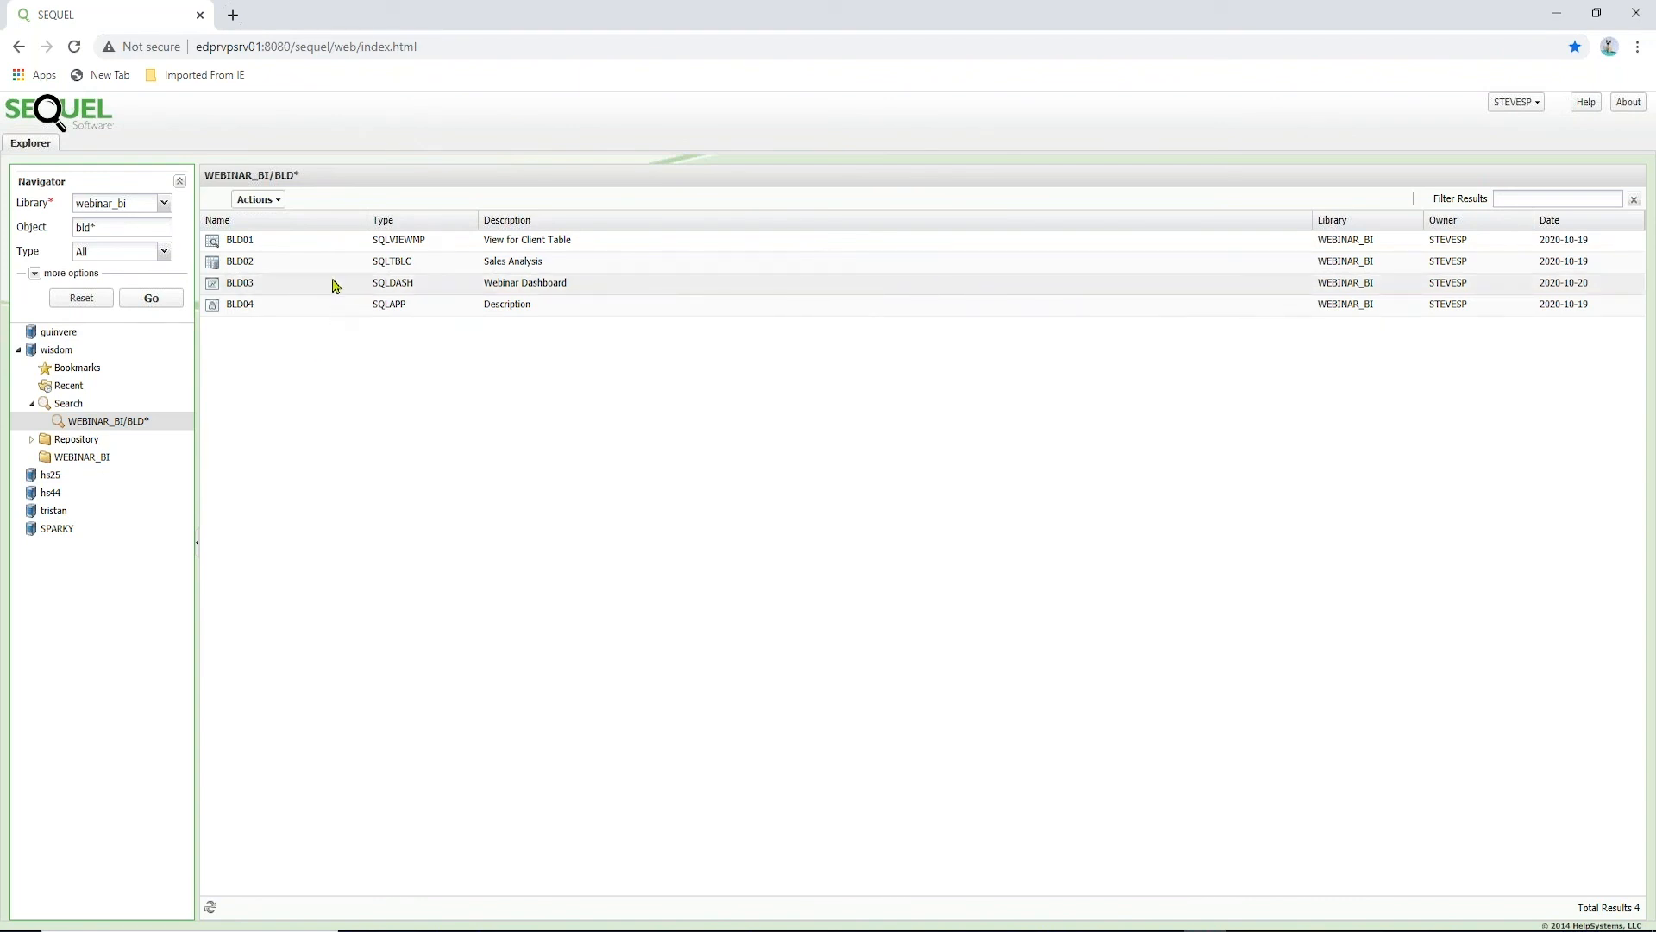
pyautogui.click(276, 288)
pyautogui.doubleClick(272, 288)
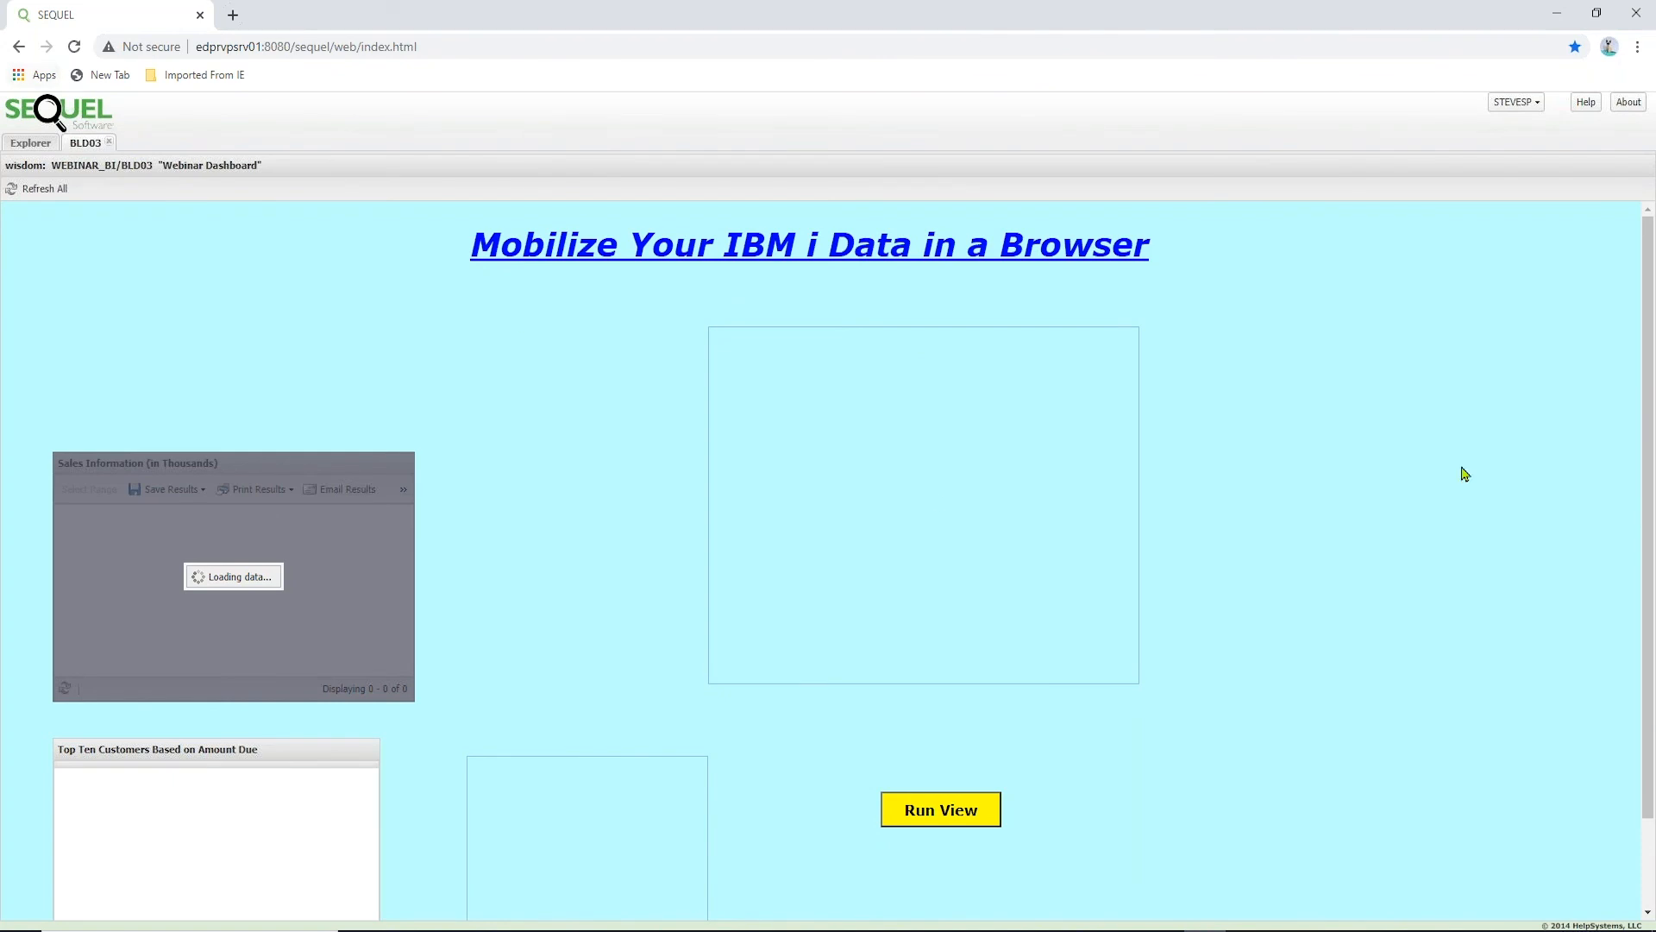
pyautogui.scroll(-1, 1646, 466)
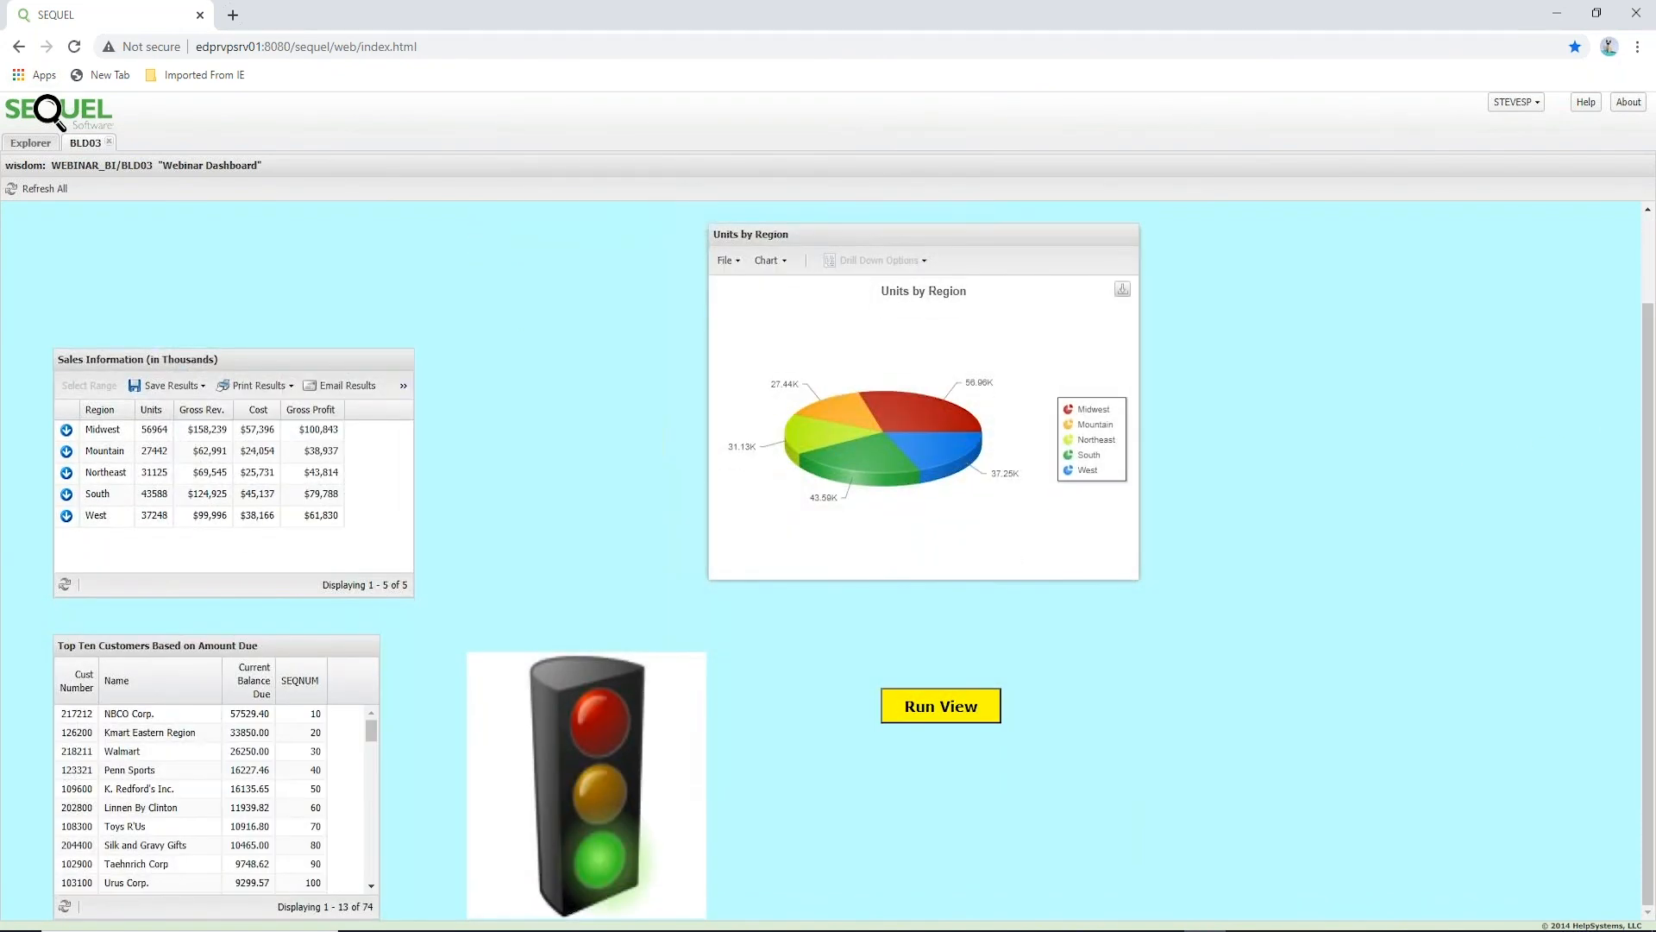
# Run the view from the dashboard's Run View button for sales region 40.
pyautogui.click(932, 716)
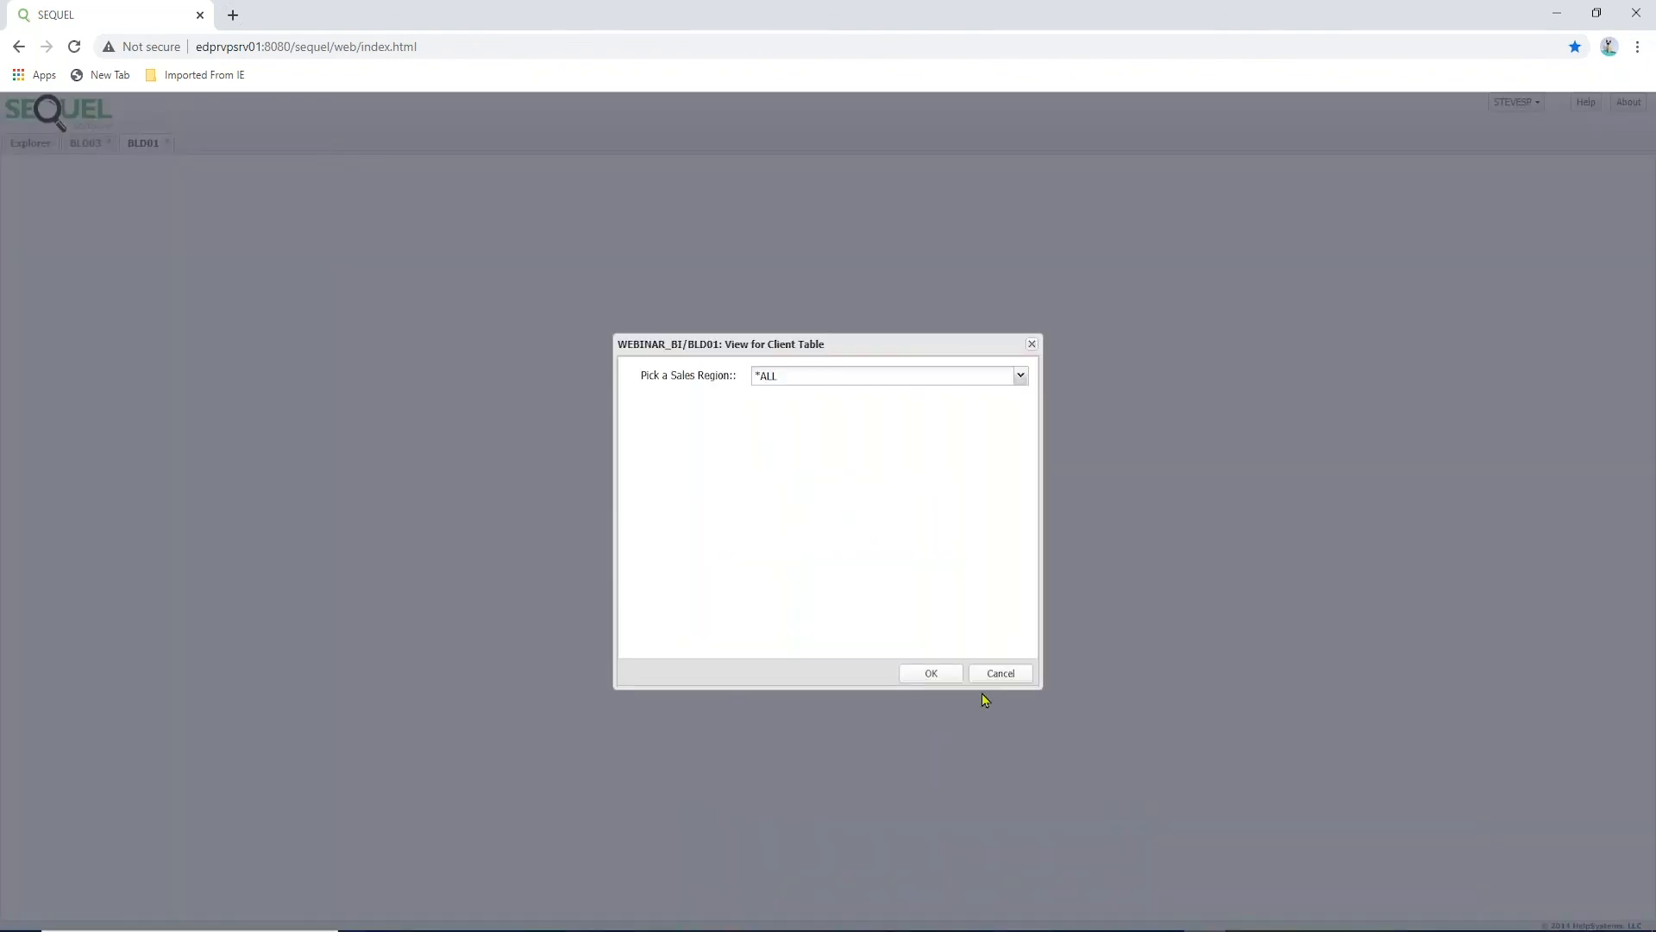
pyautogui.click(1021, 379)
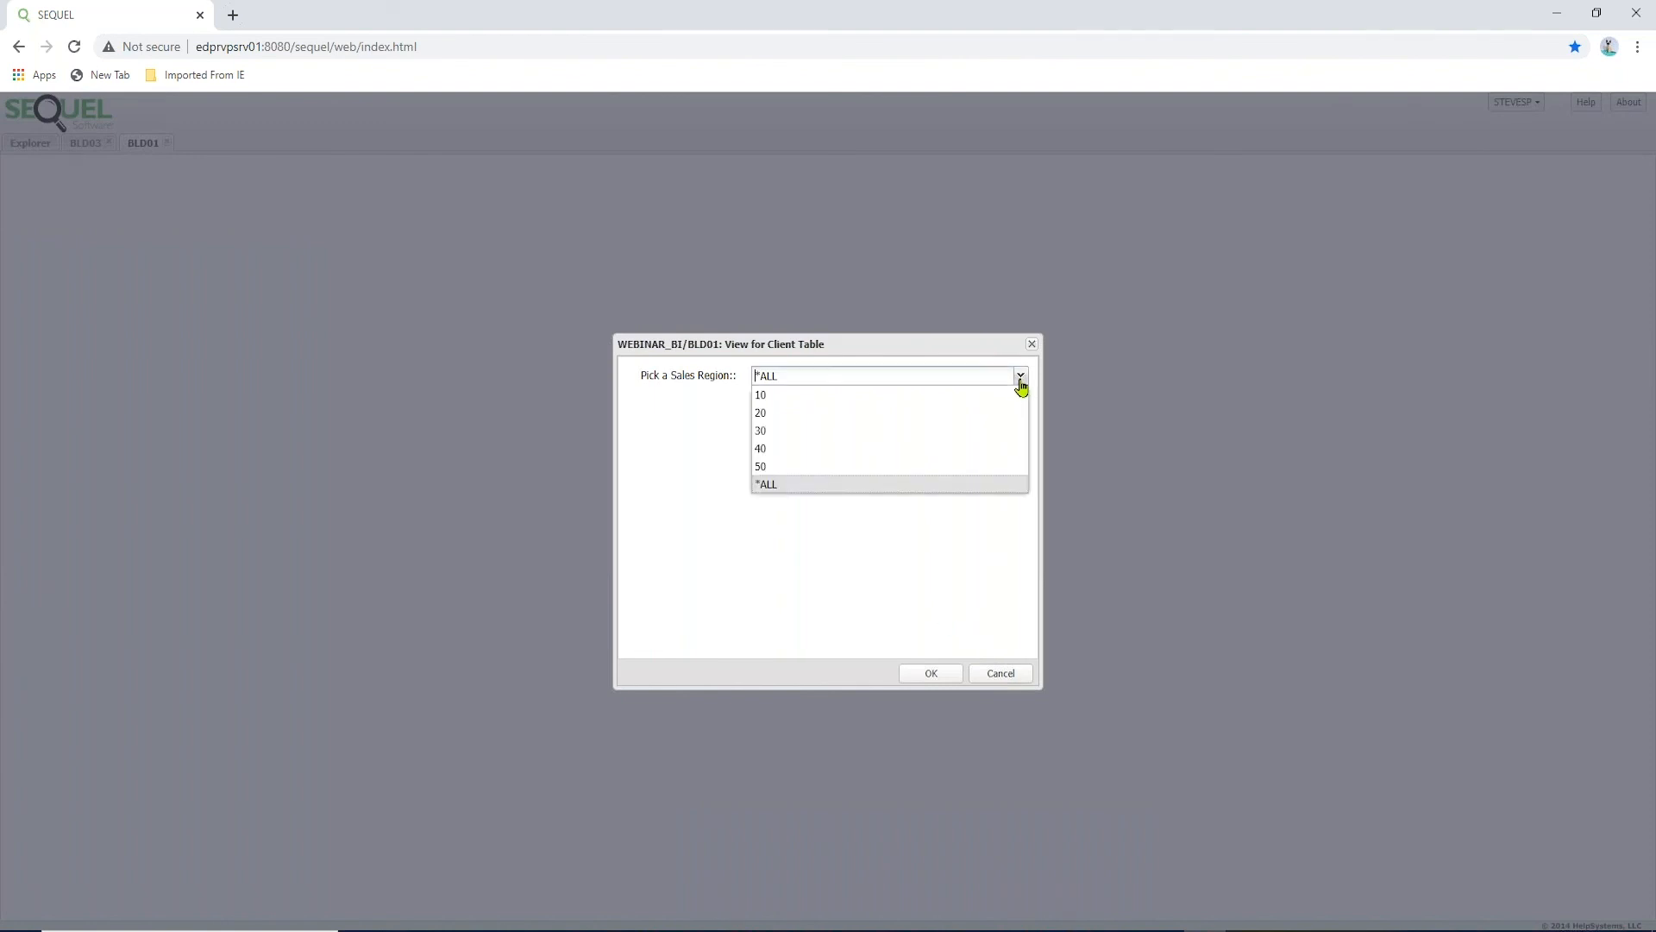
pyautogui.click(811, 451)
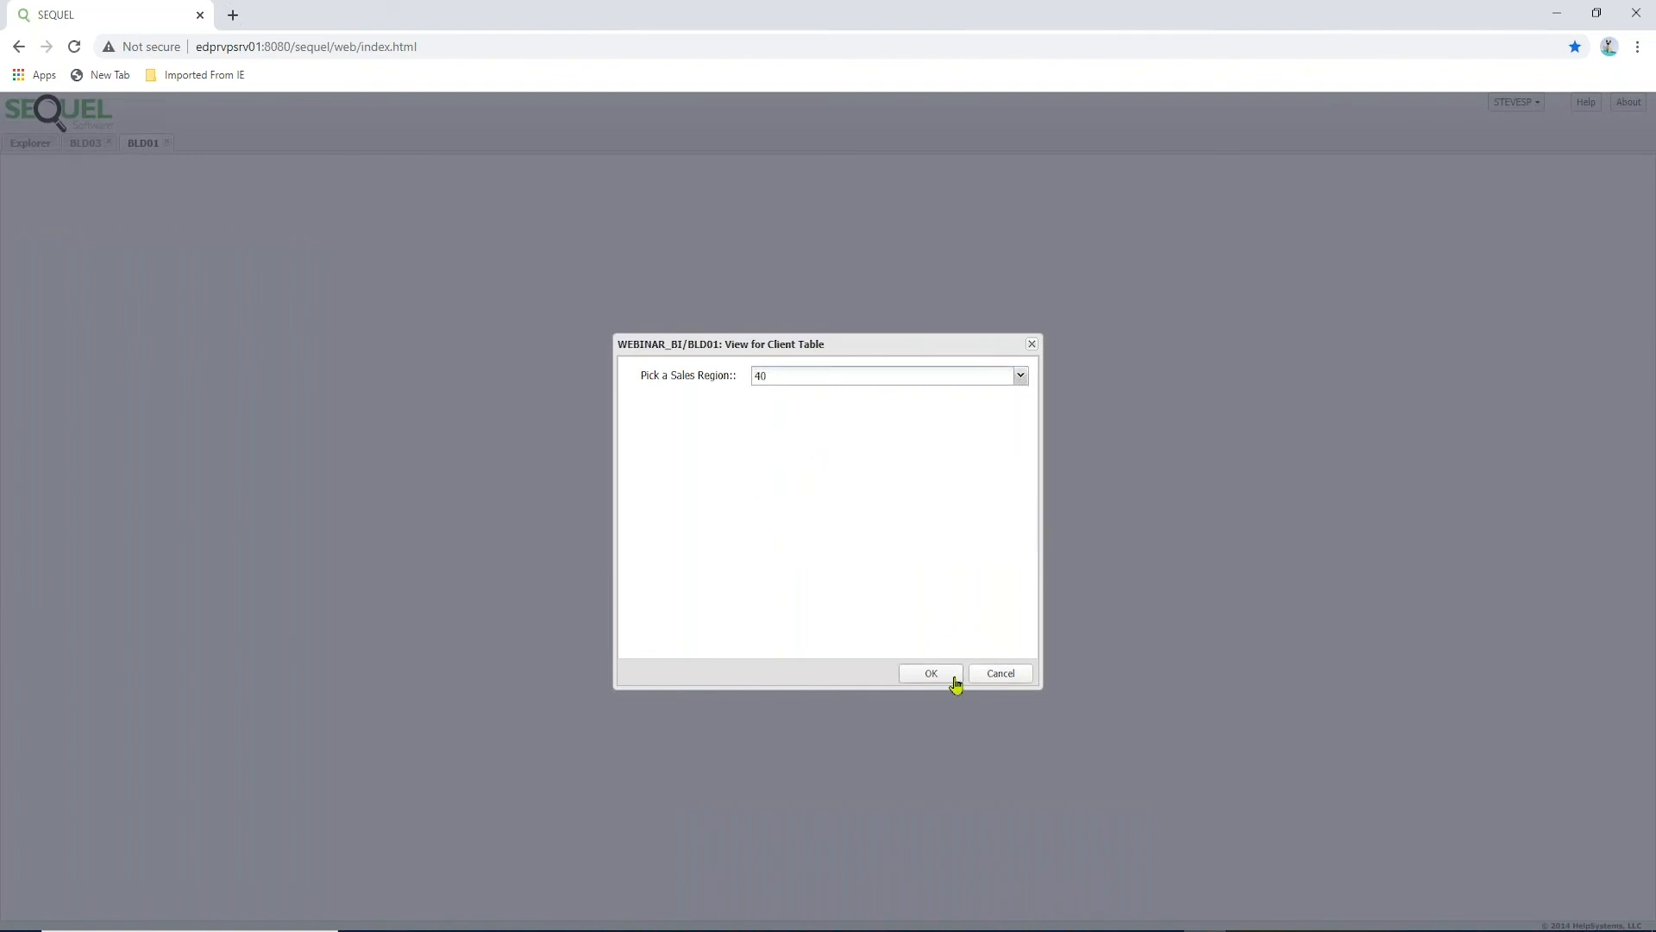
pyautogui.click(945, 673)
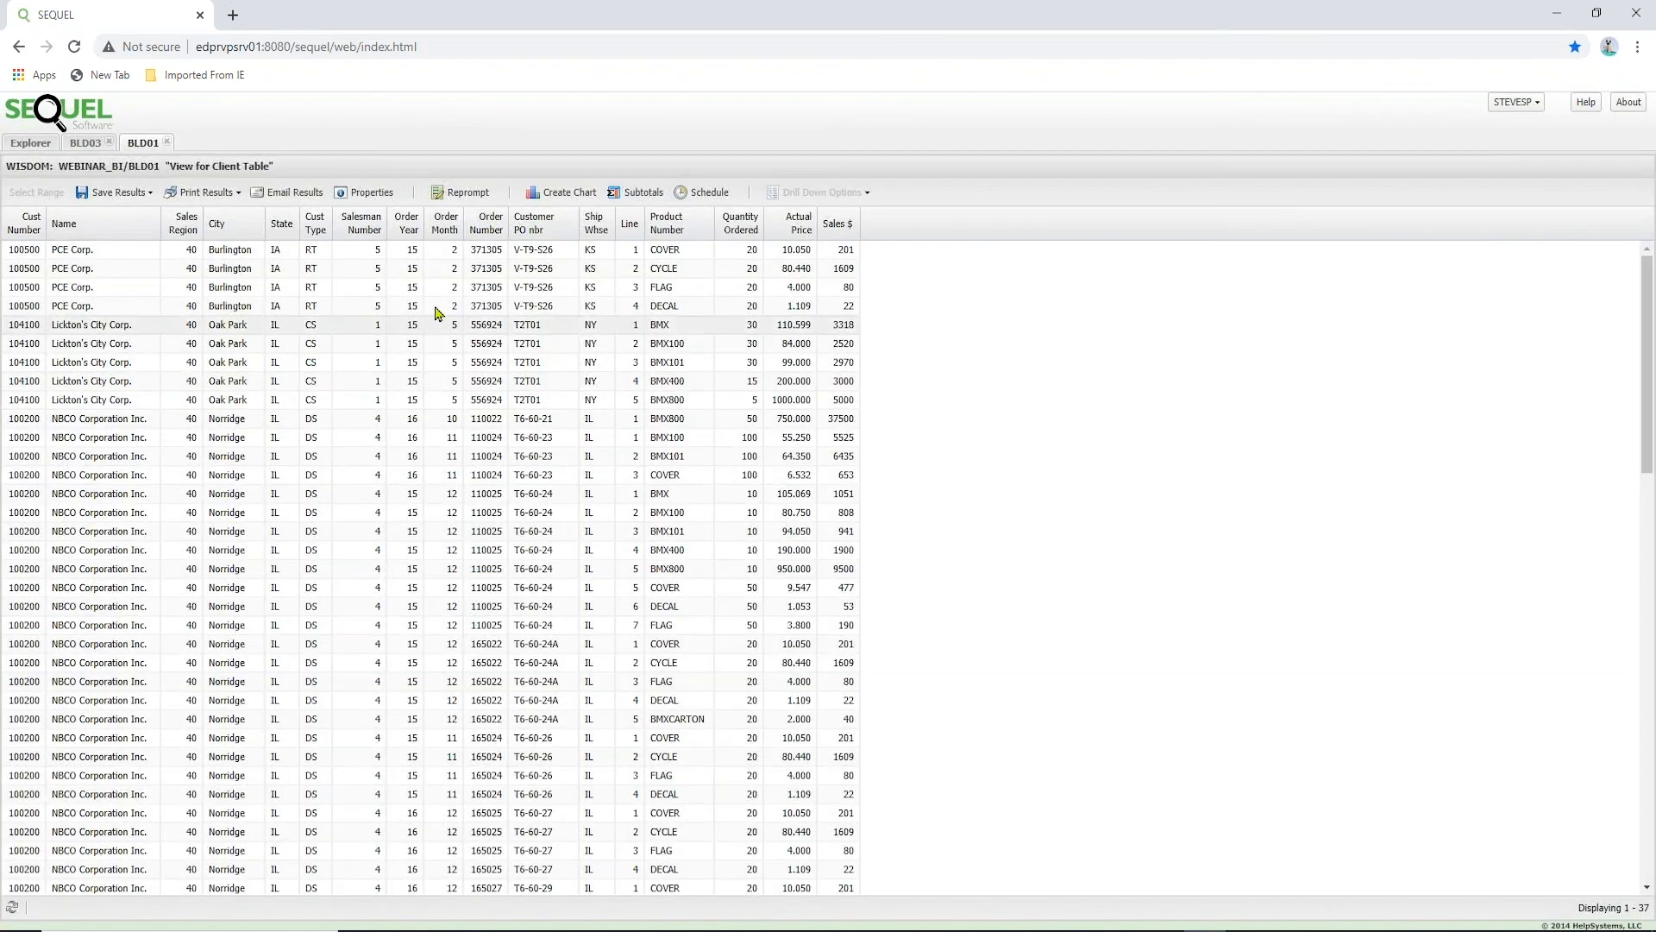
# Run the BLD02 Sales Analysis client table from the object list for all sales regions, and expand all its rows and columns.
pyautogui.click(87, 143)
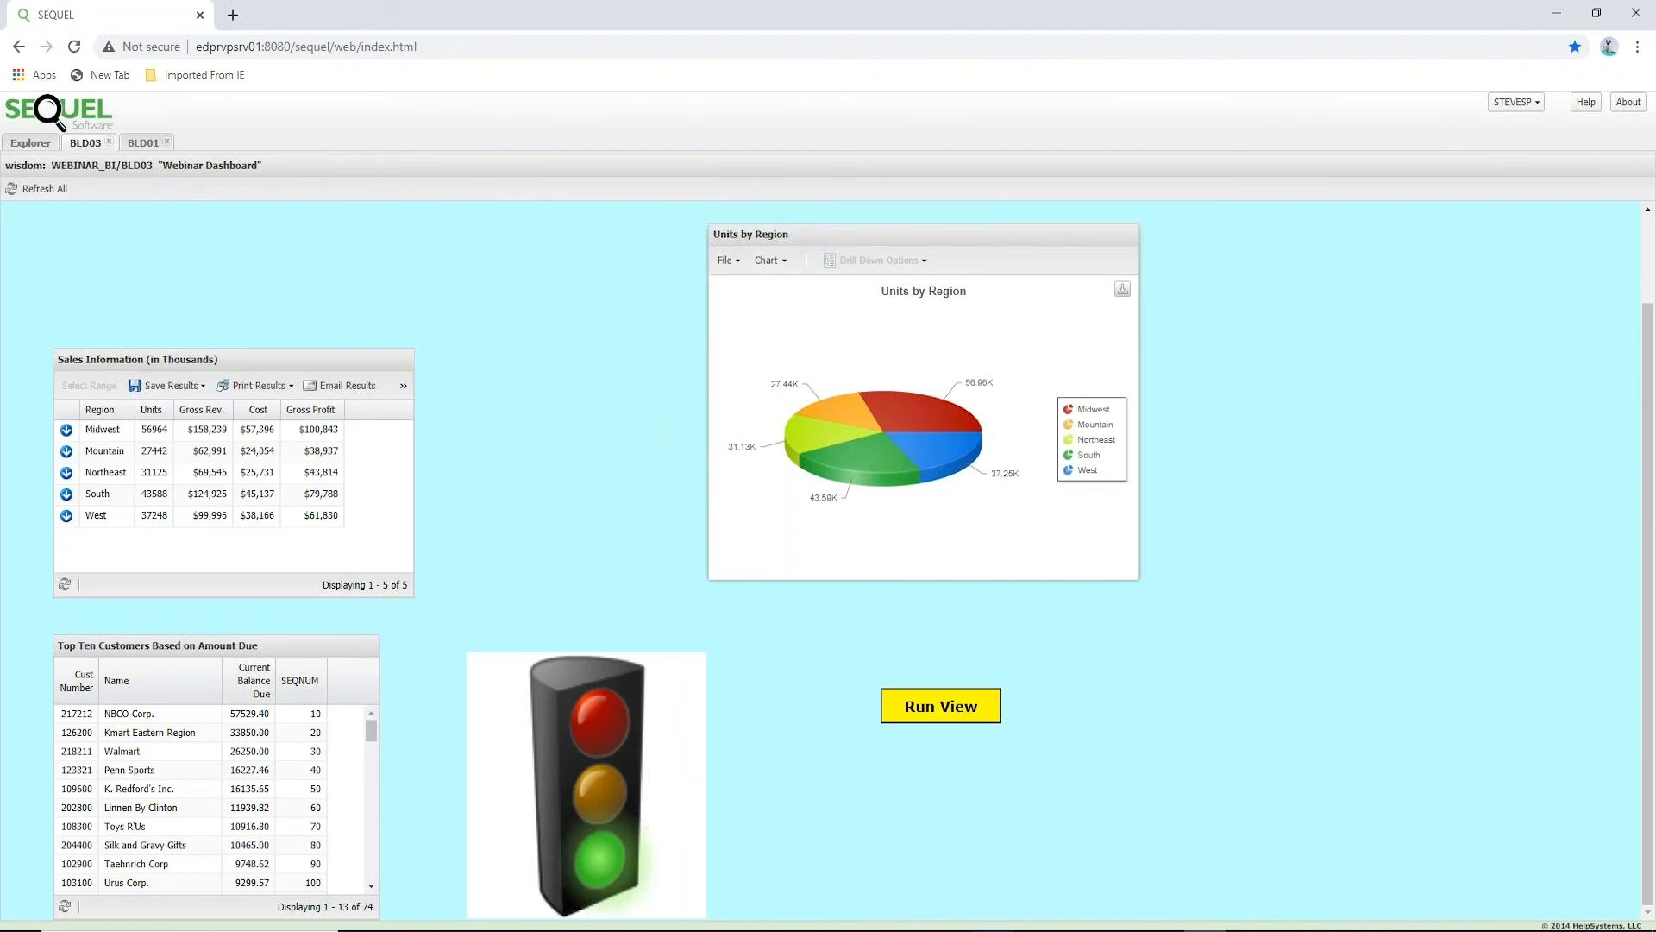
pyautogui.click(42, 148)
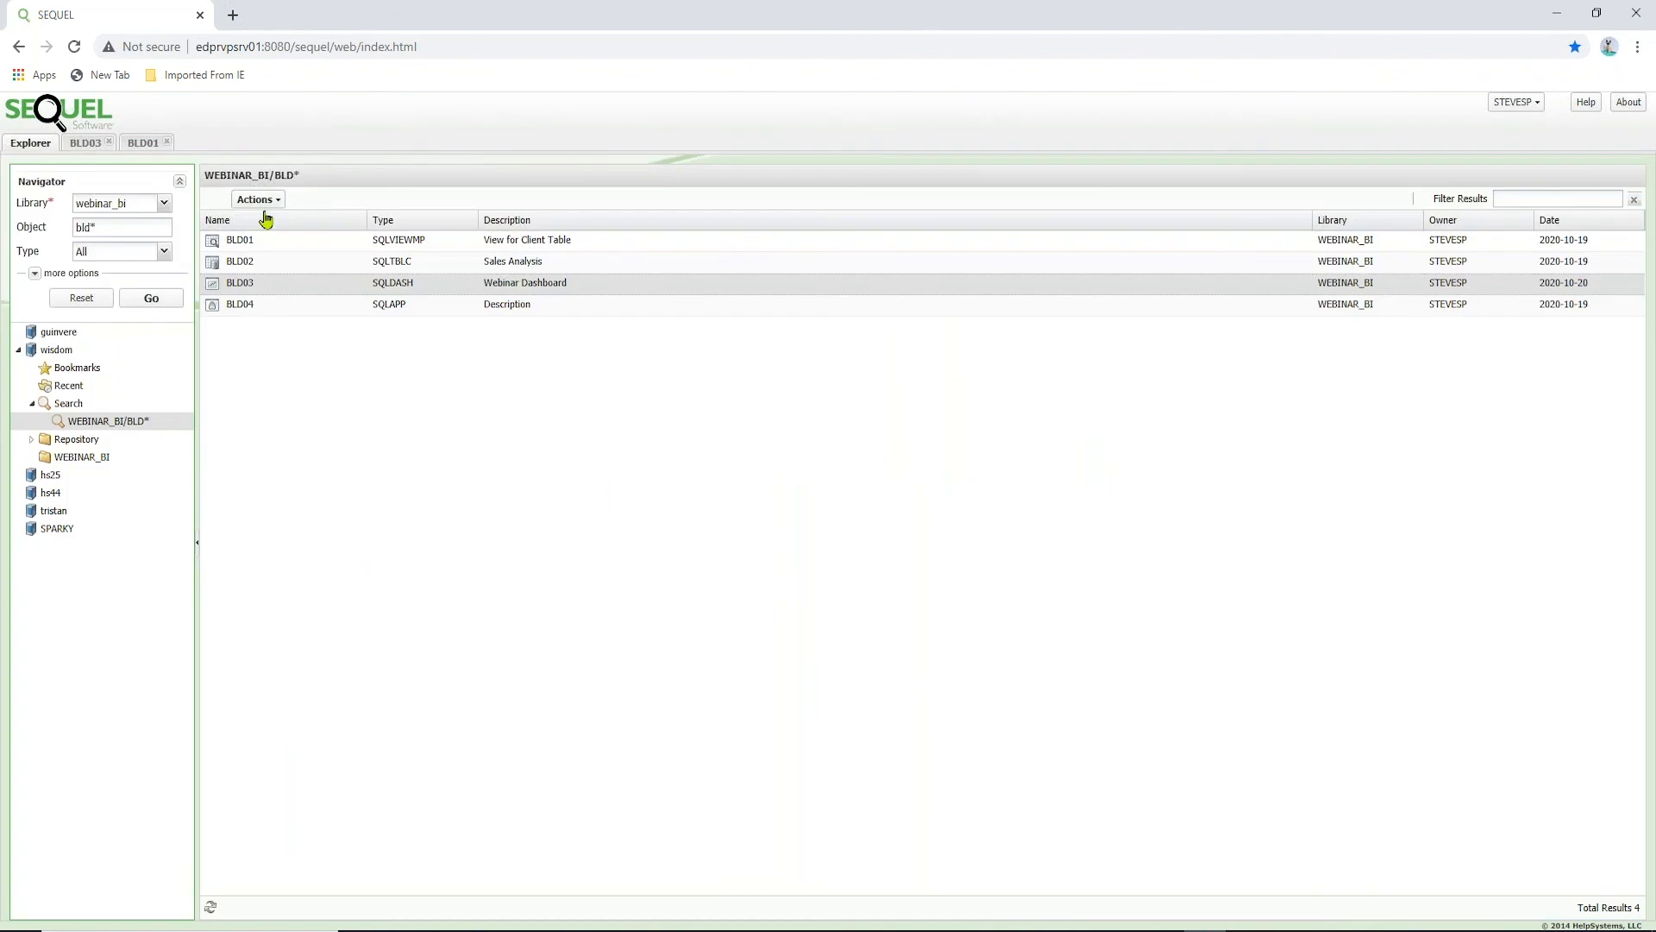
pyautogui.doubleClick(255, 265)
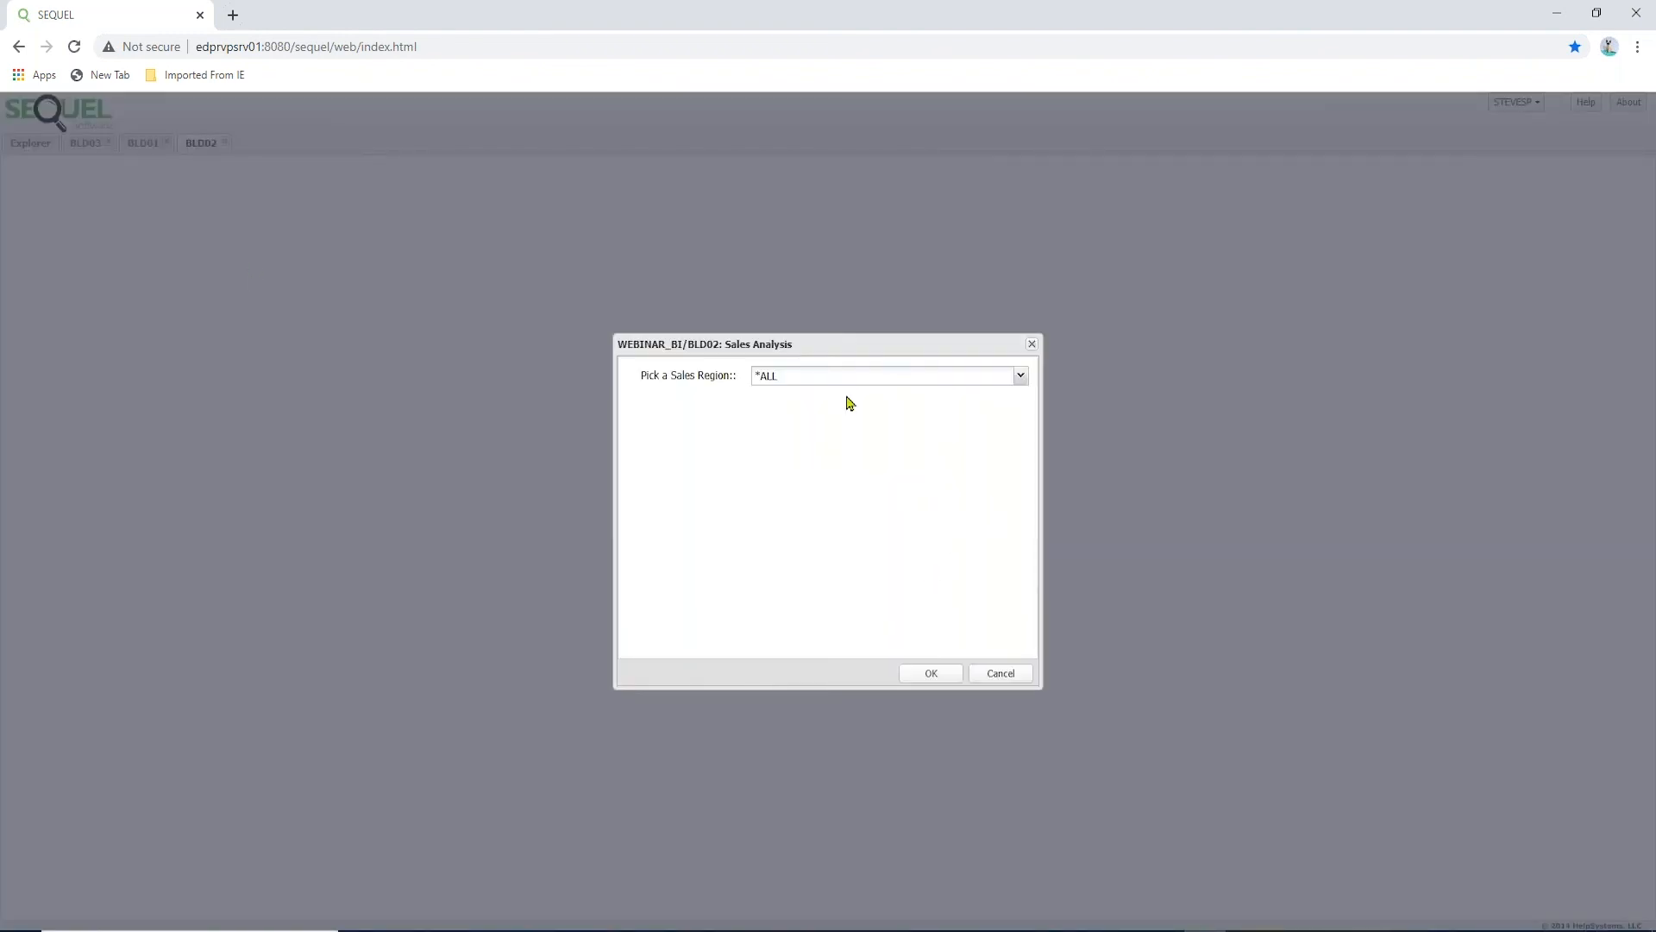
pyautogui.click(925, 678)
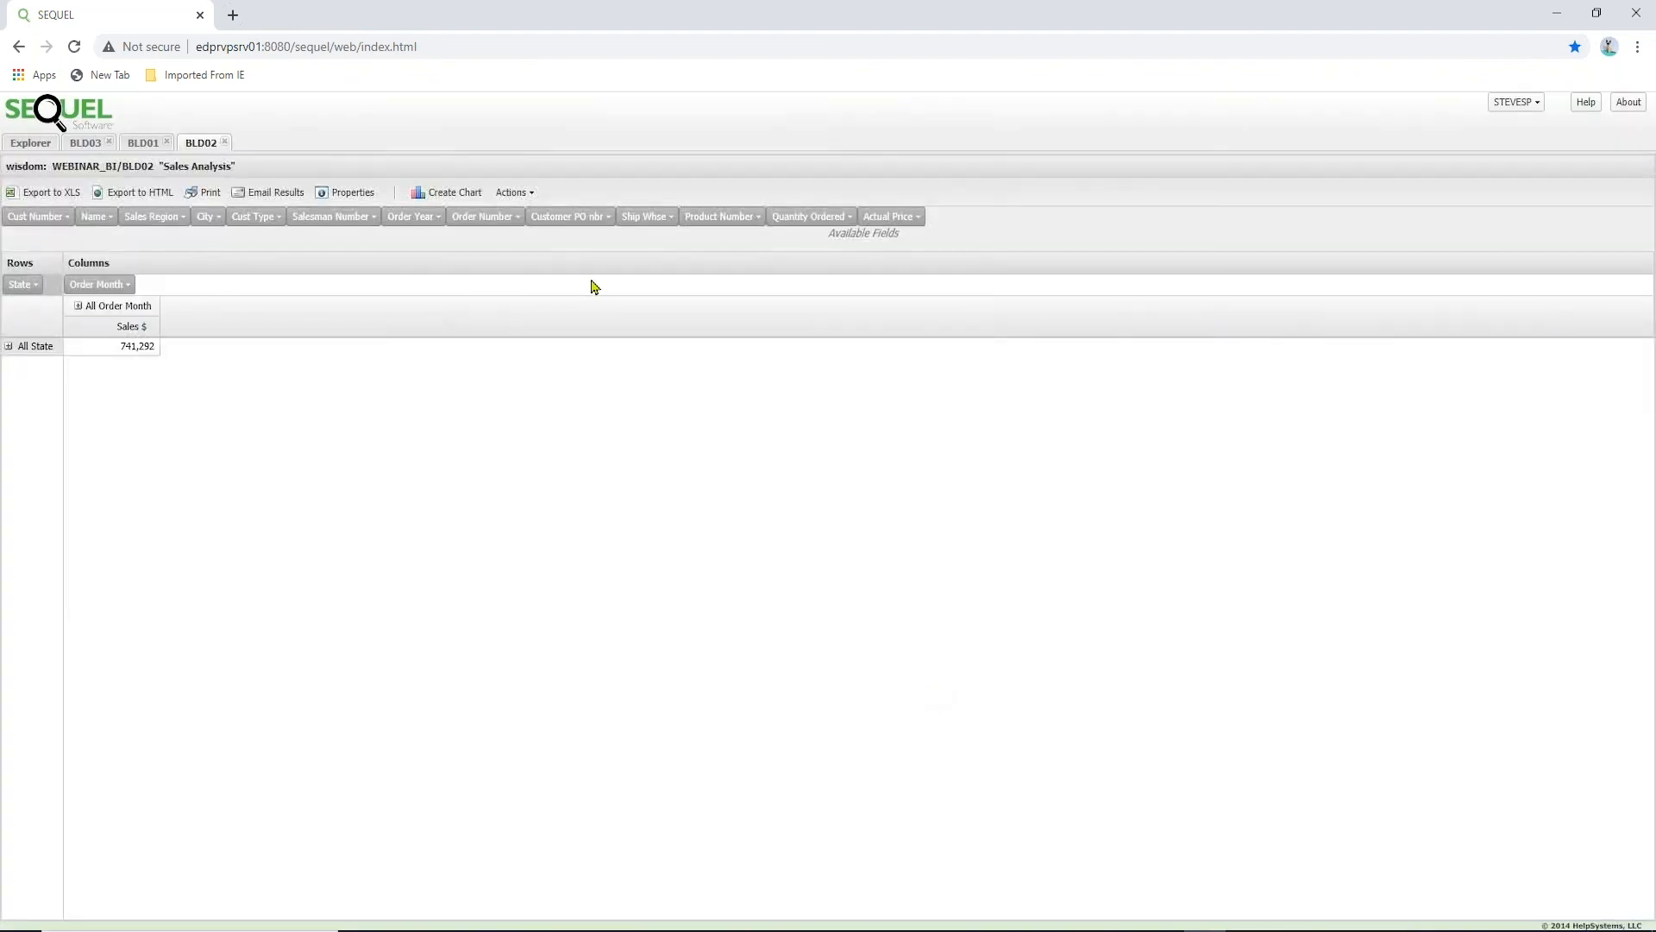
pyautogui.click(514, 193)
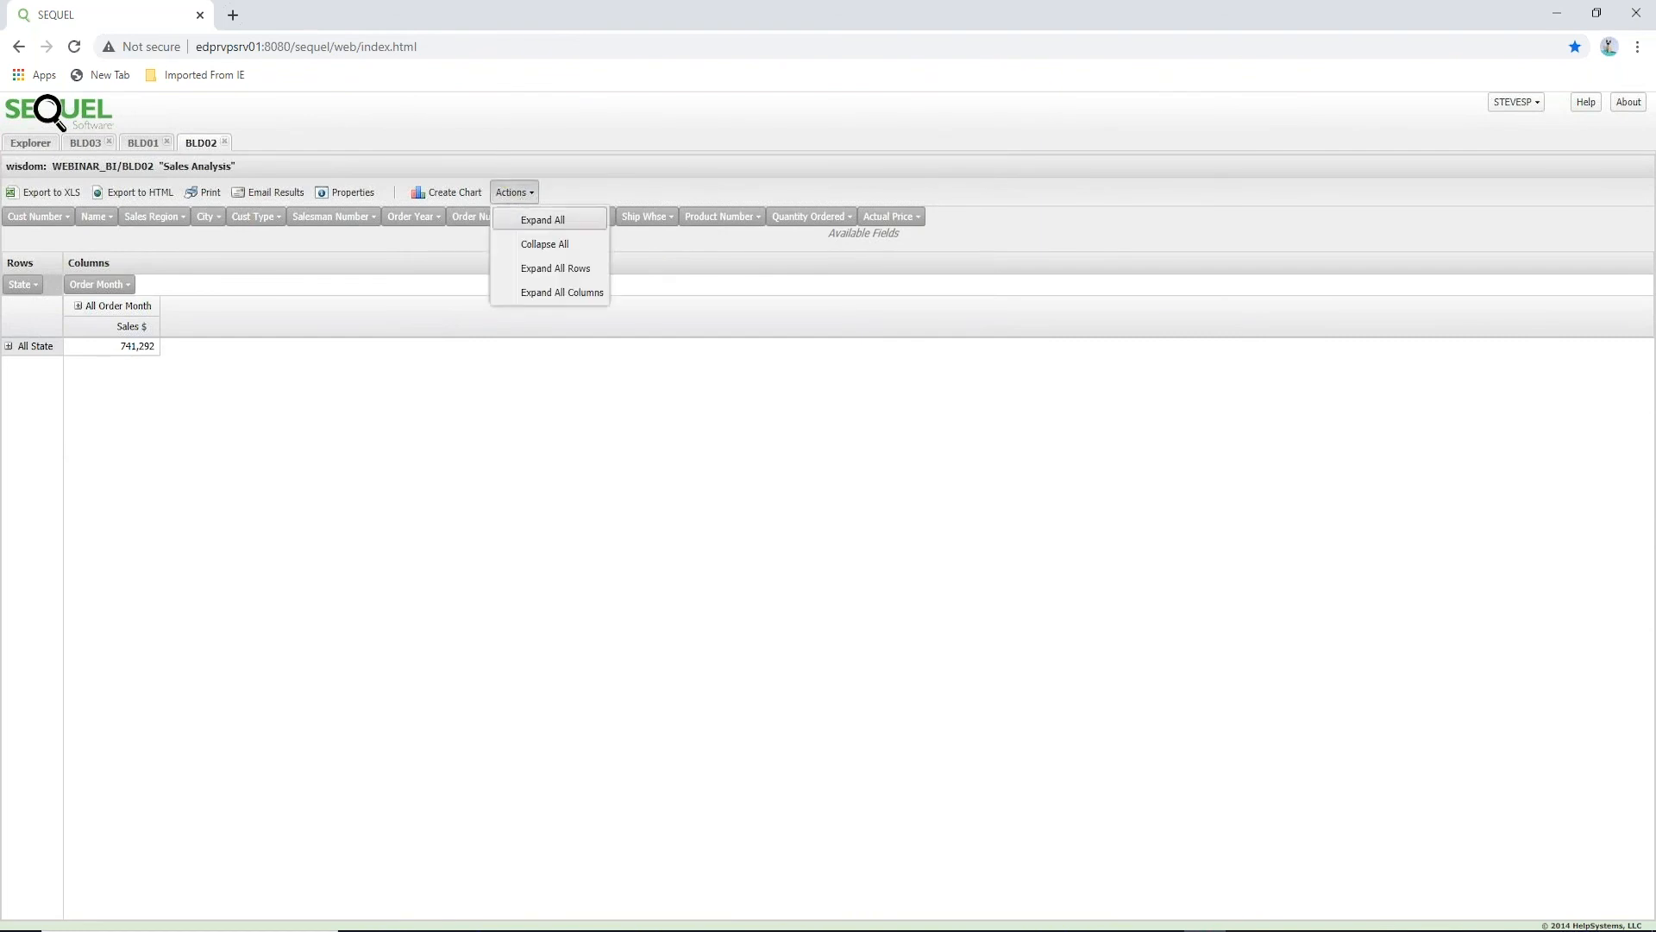
pyautogui.click(546, 221)
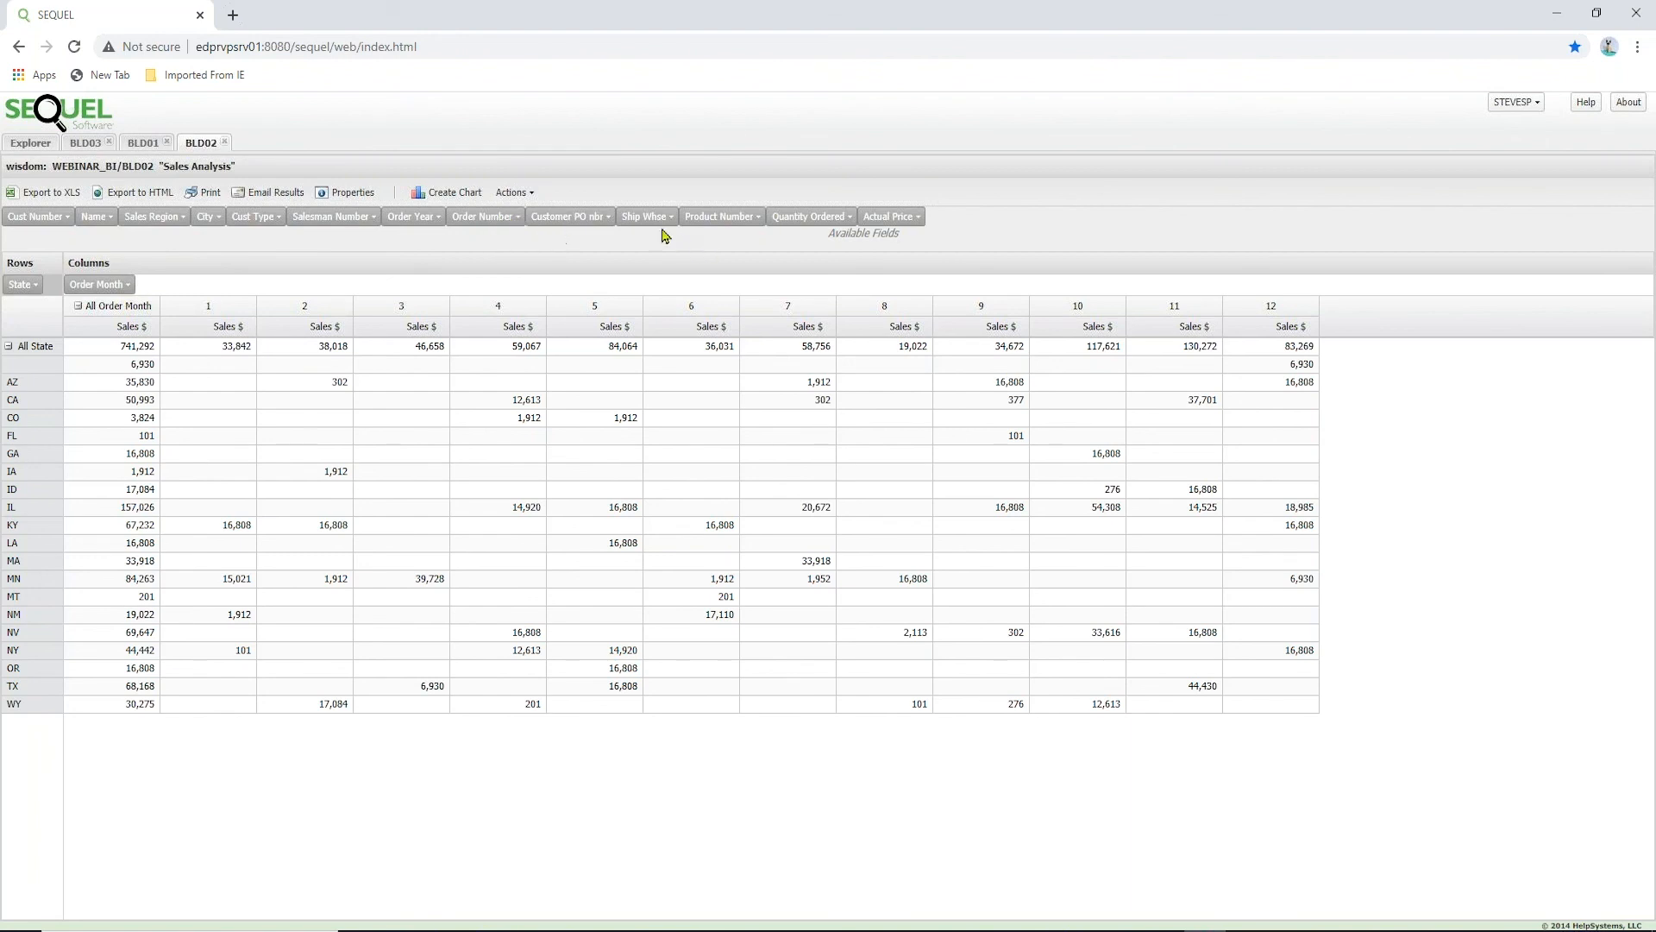
# Rearrange the client table with Ship Whse as the column field and Order Month as a second row field, and expand everything.
pyautogui.moveTo(657, 219); pyautogui.dragTo(207, 289)
pyautogui.moveTo(94, 294); pyautogui.dragTo(49, 298)
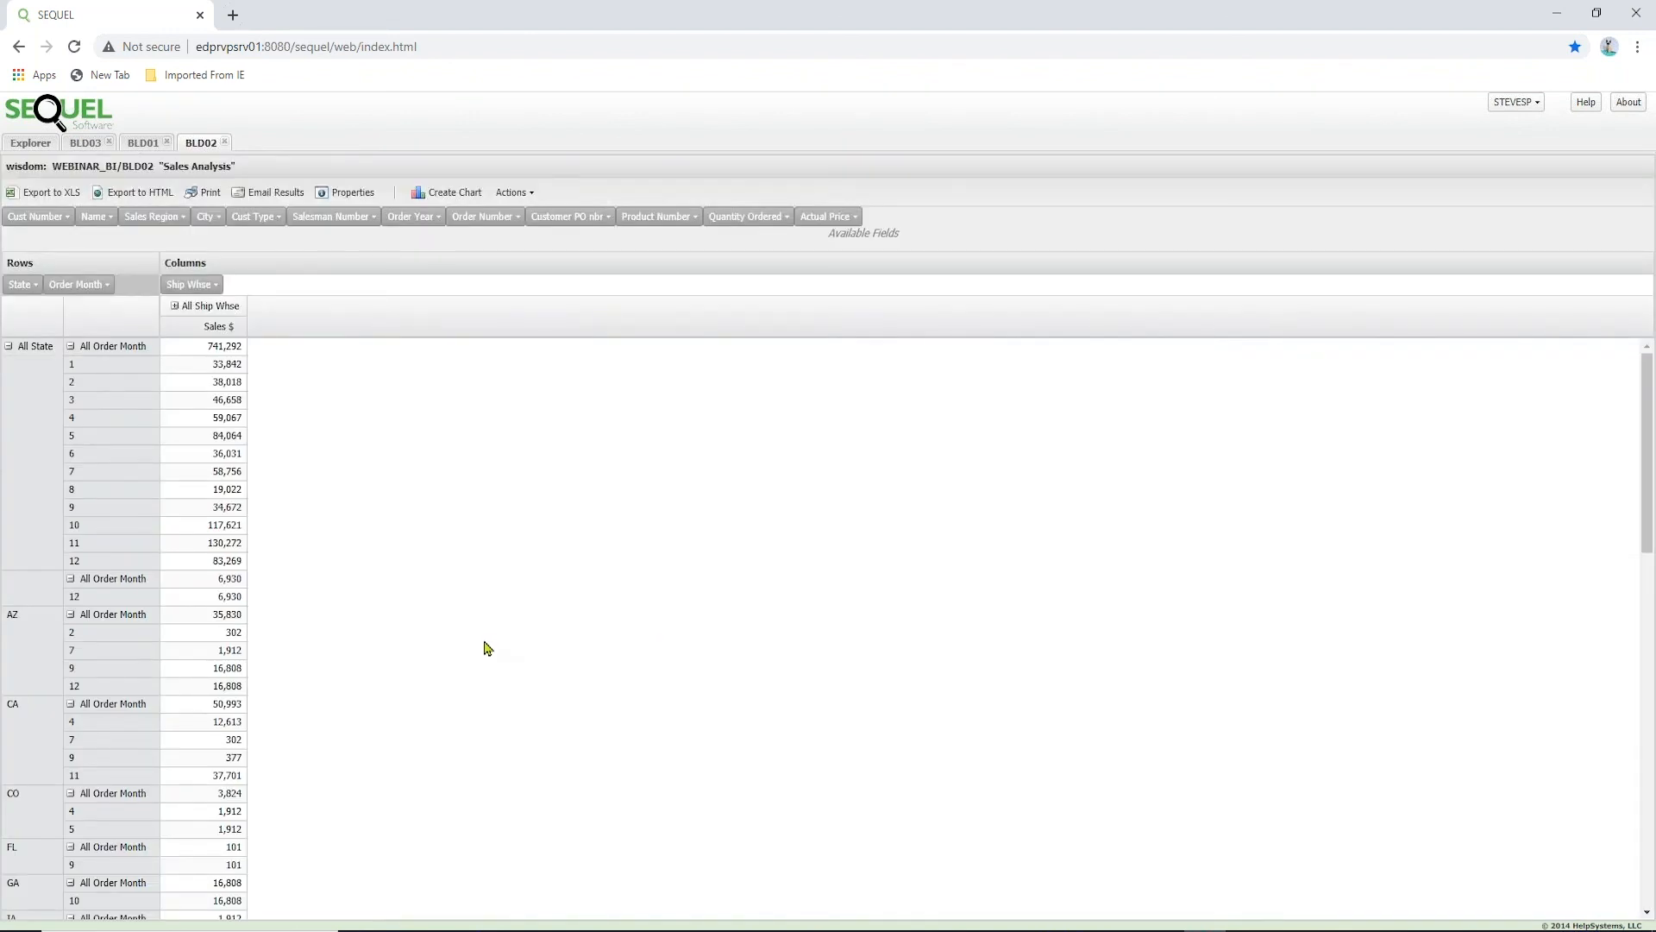
pyautogui.click(523, 195)
pyautogui.click(544, 221)
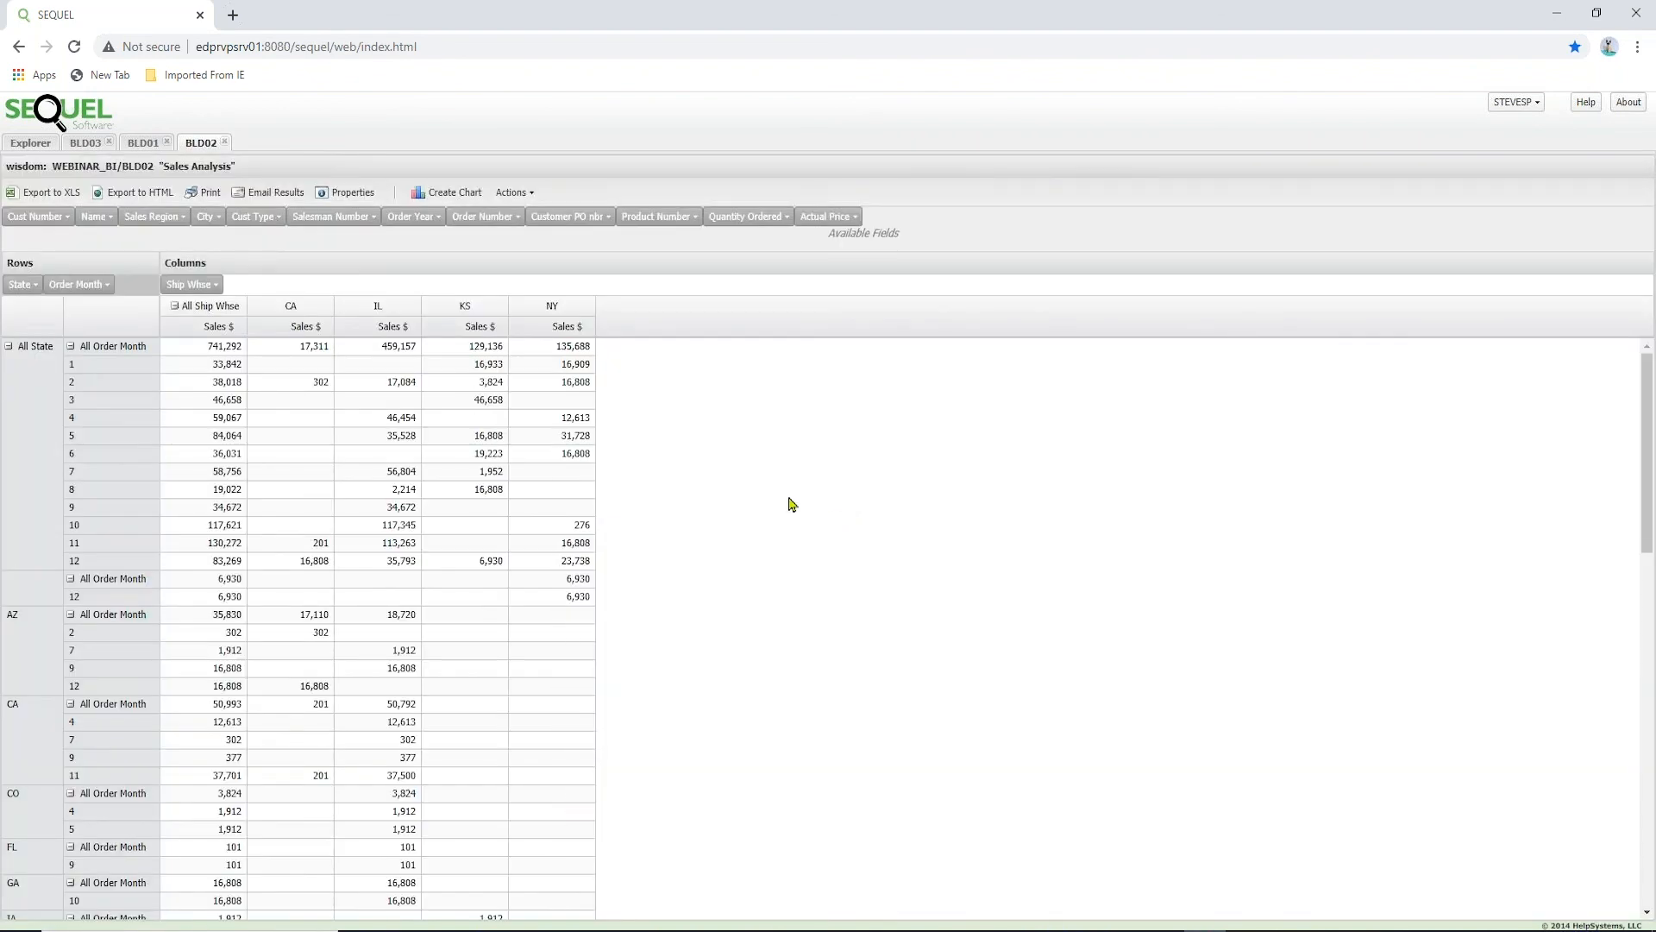
# Examine the detail records behind the IL warehouse sales for order month 2 across all states, and close the details.
pyautogui.doubleClick(390, 390)
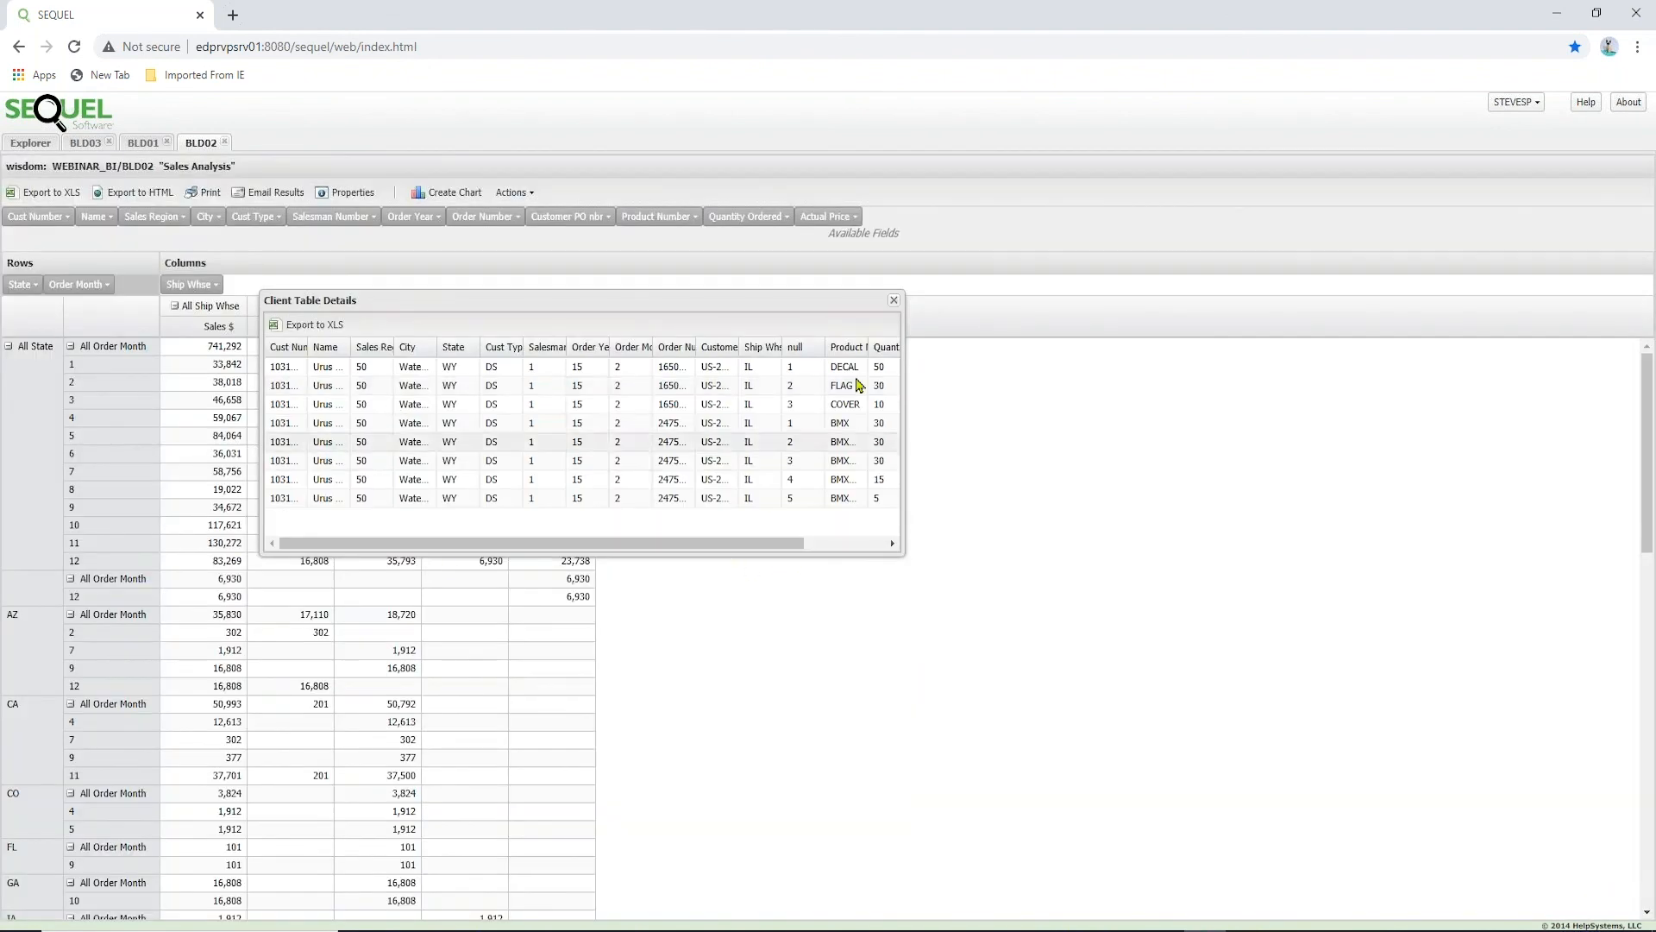
pyautogui.click(894, 300)
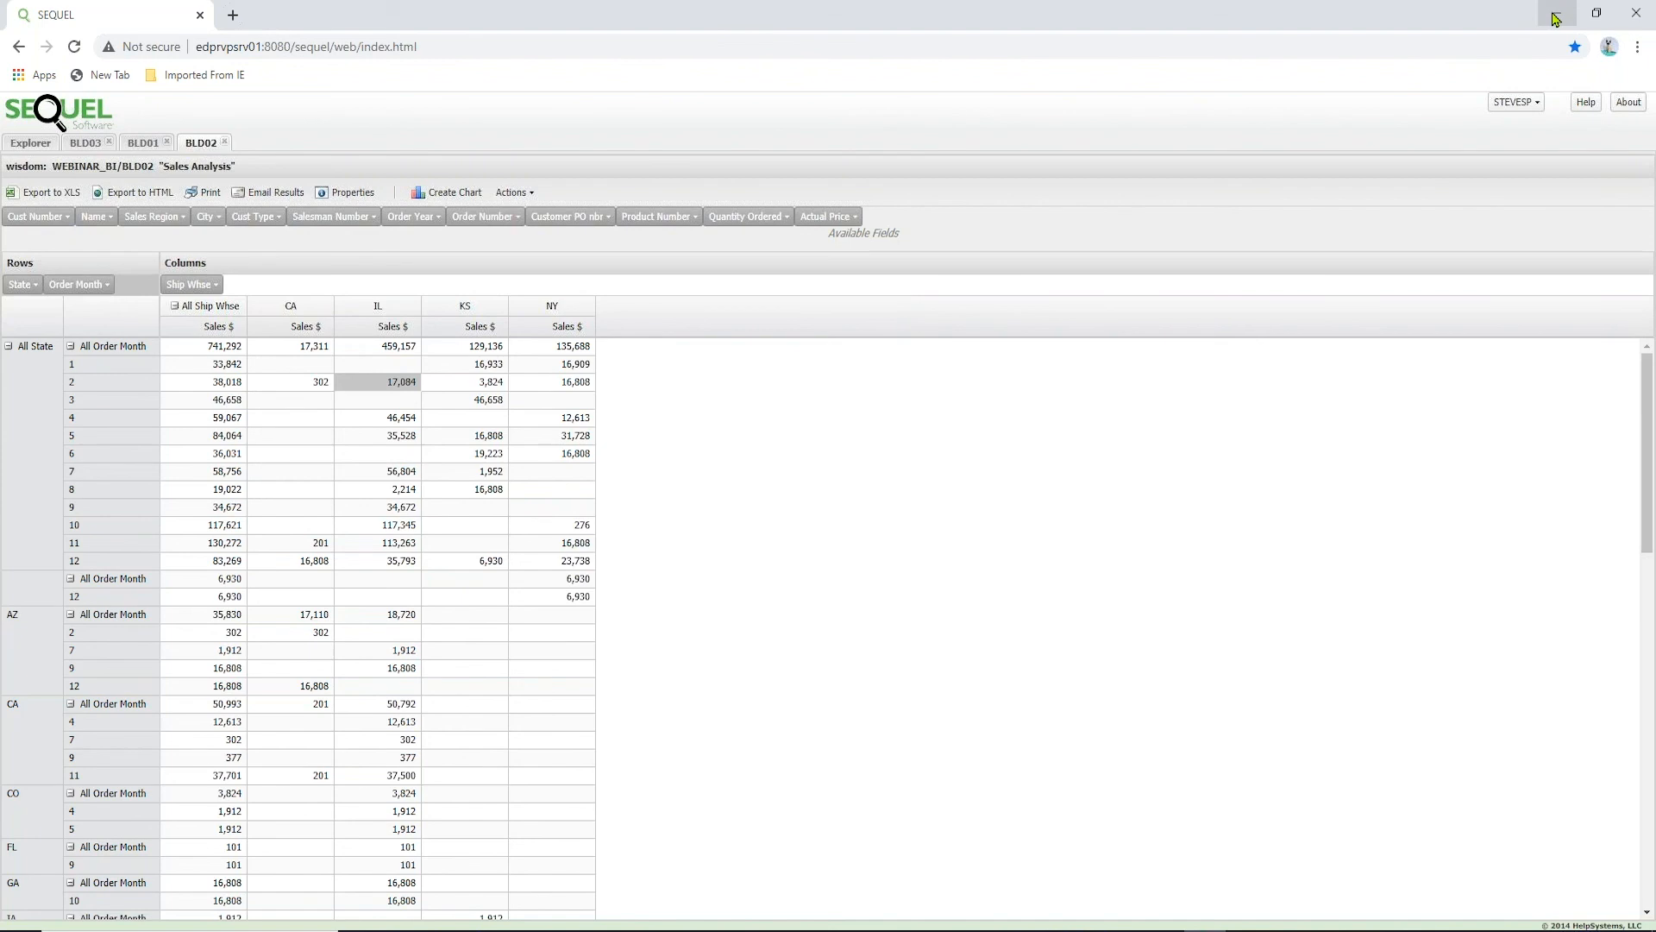
# Return to the object list and review the save and print actions available for the BLD01 view's results.
pyautogui.click(29, 148)
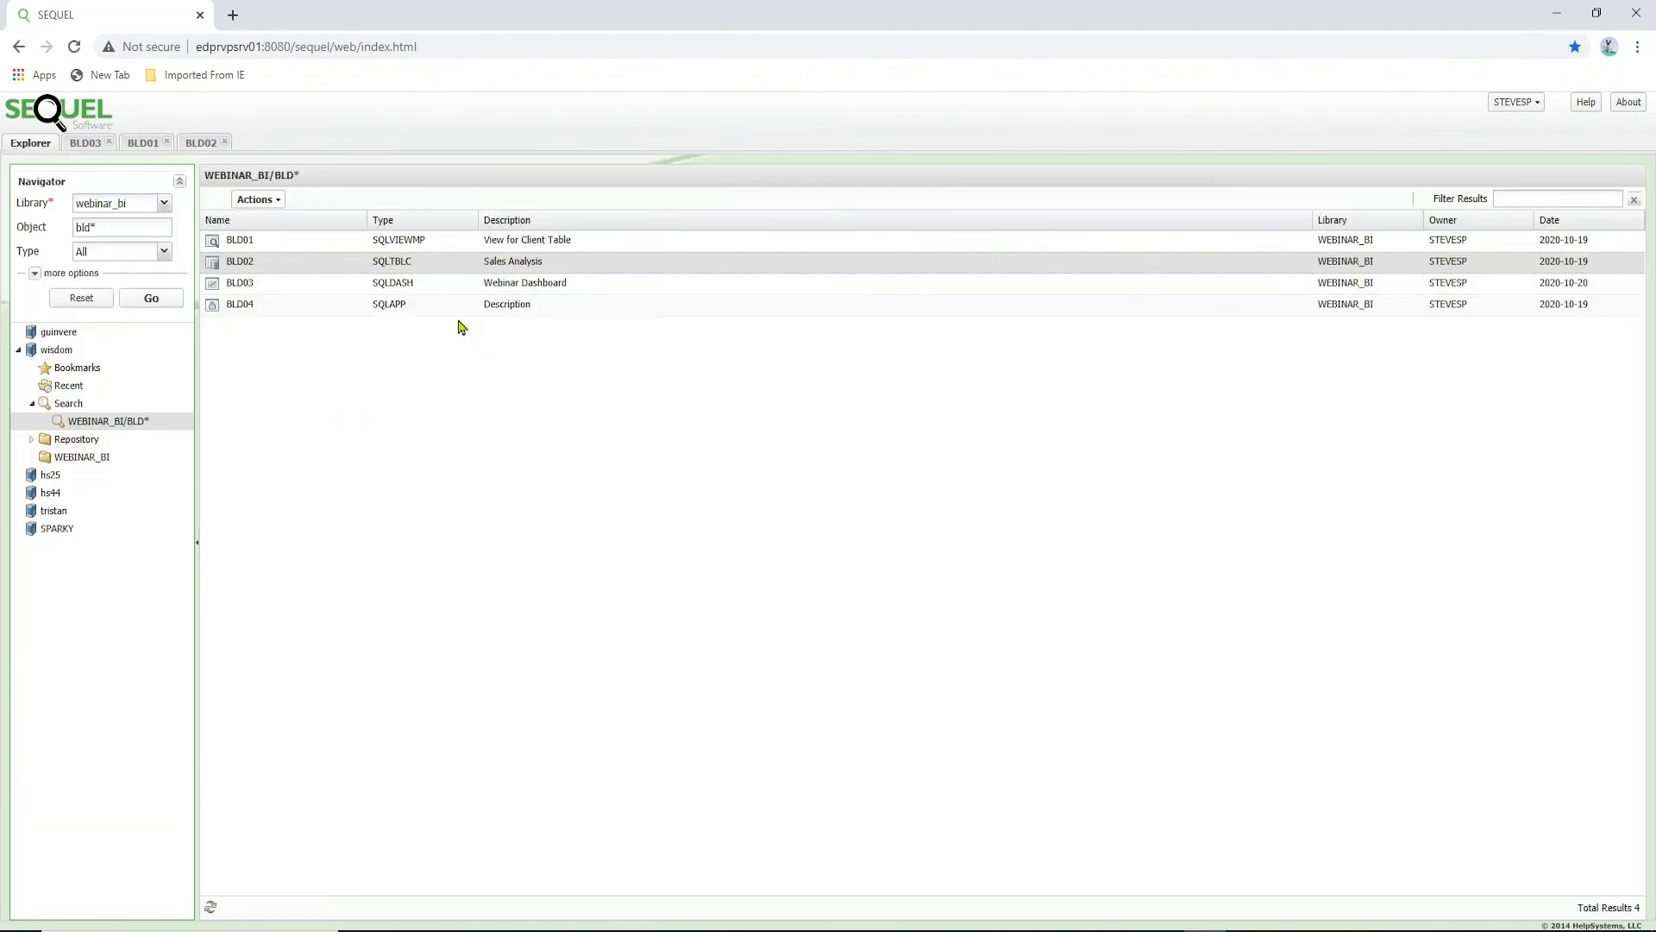
pyautogui.click(253, 244)
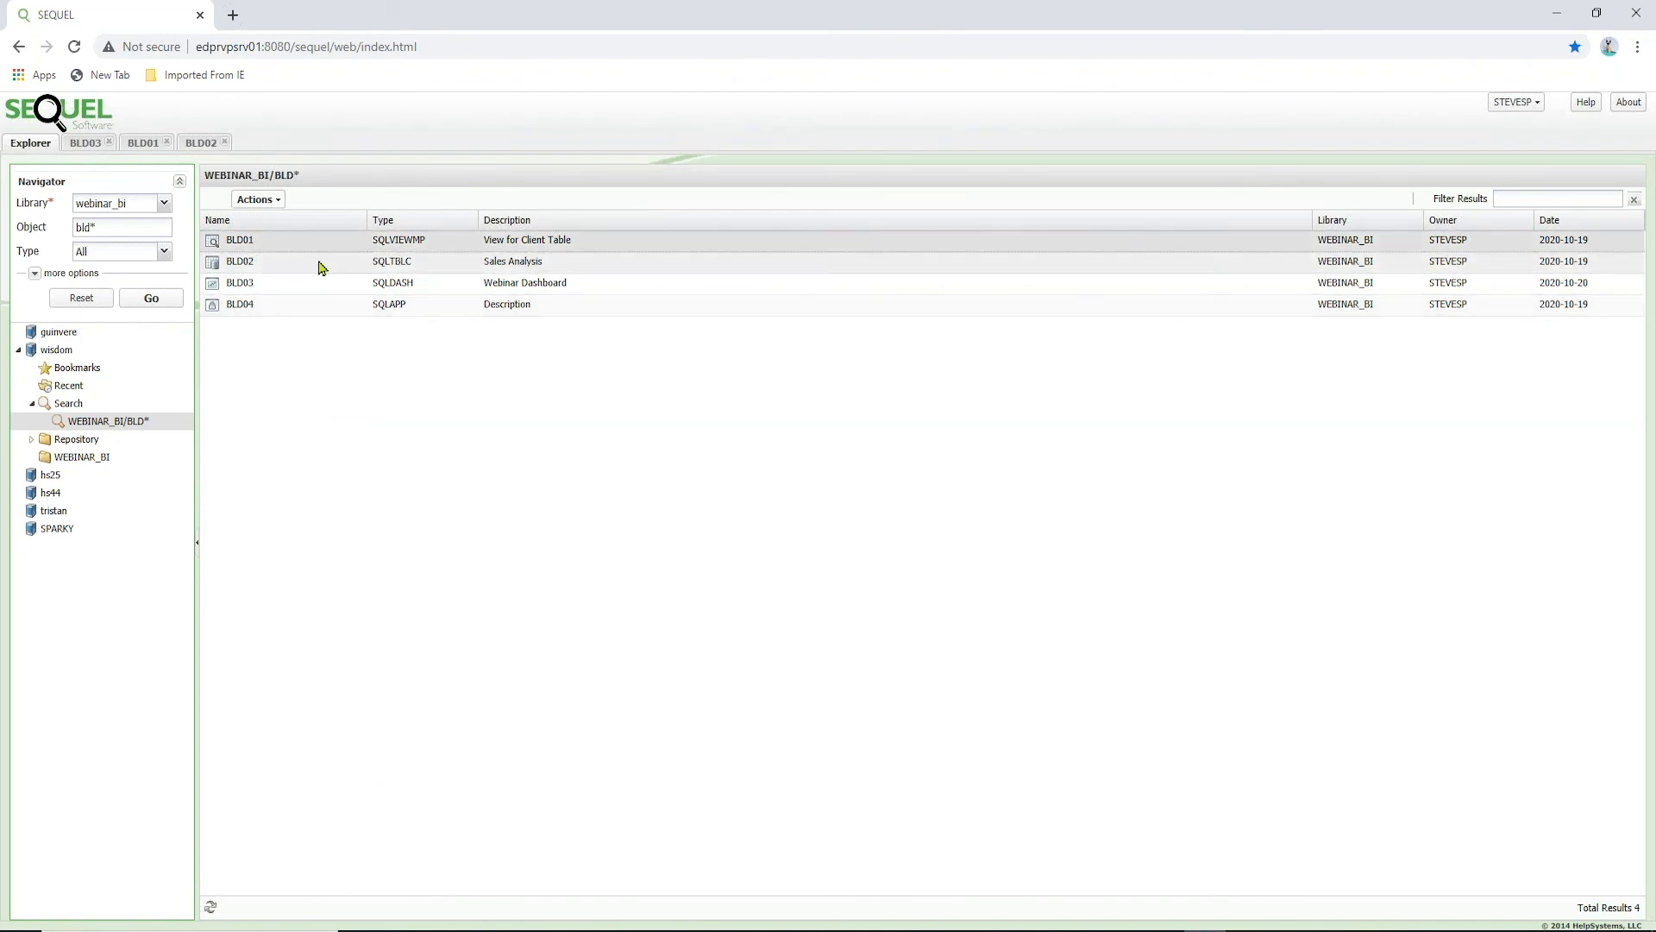
pyautogui.click(283, 207)
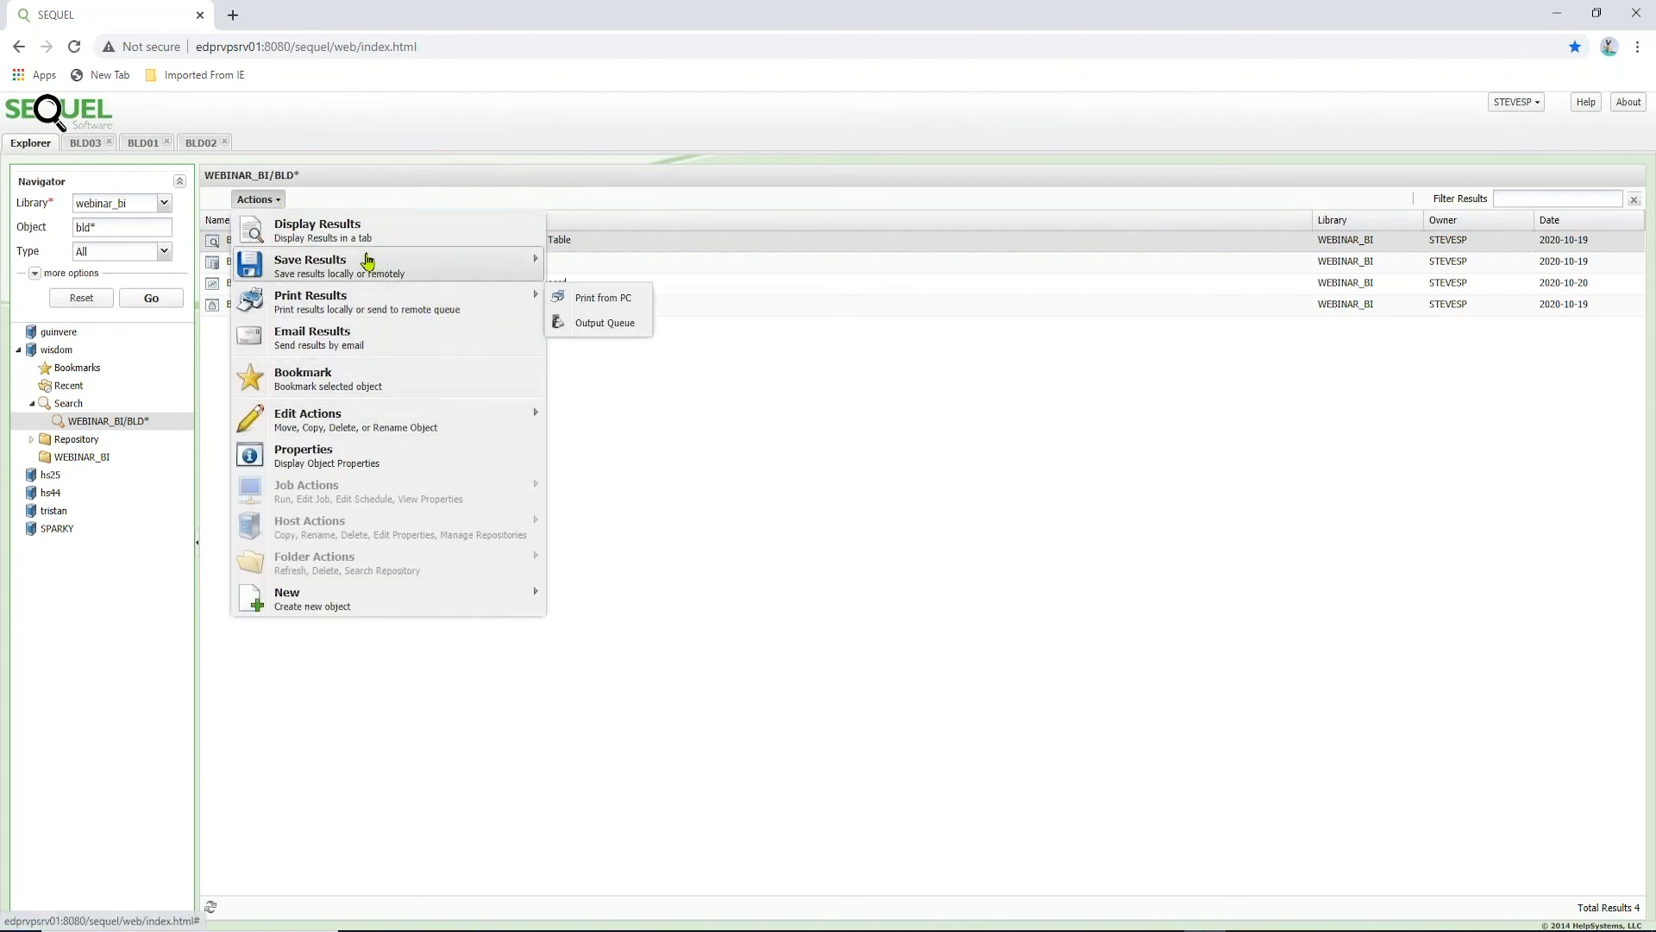
pyautogui.moveTo(362, 274)
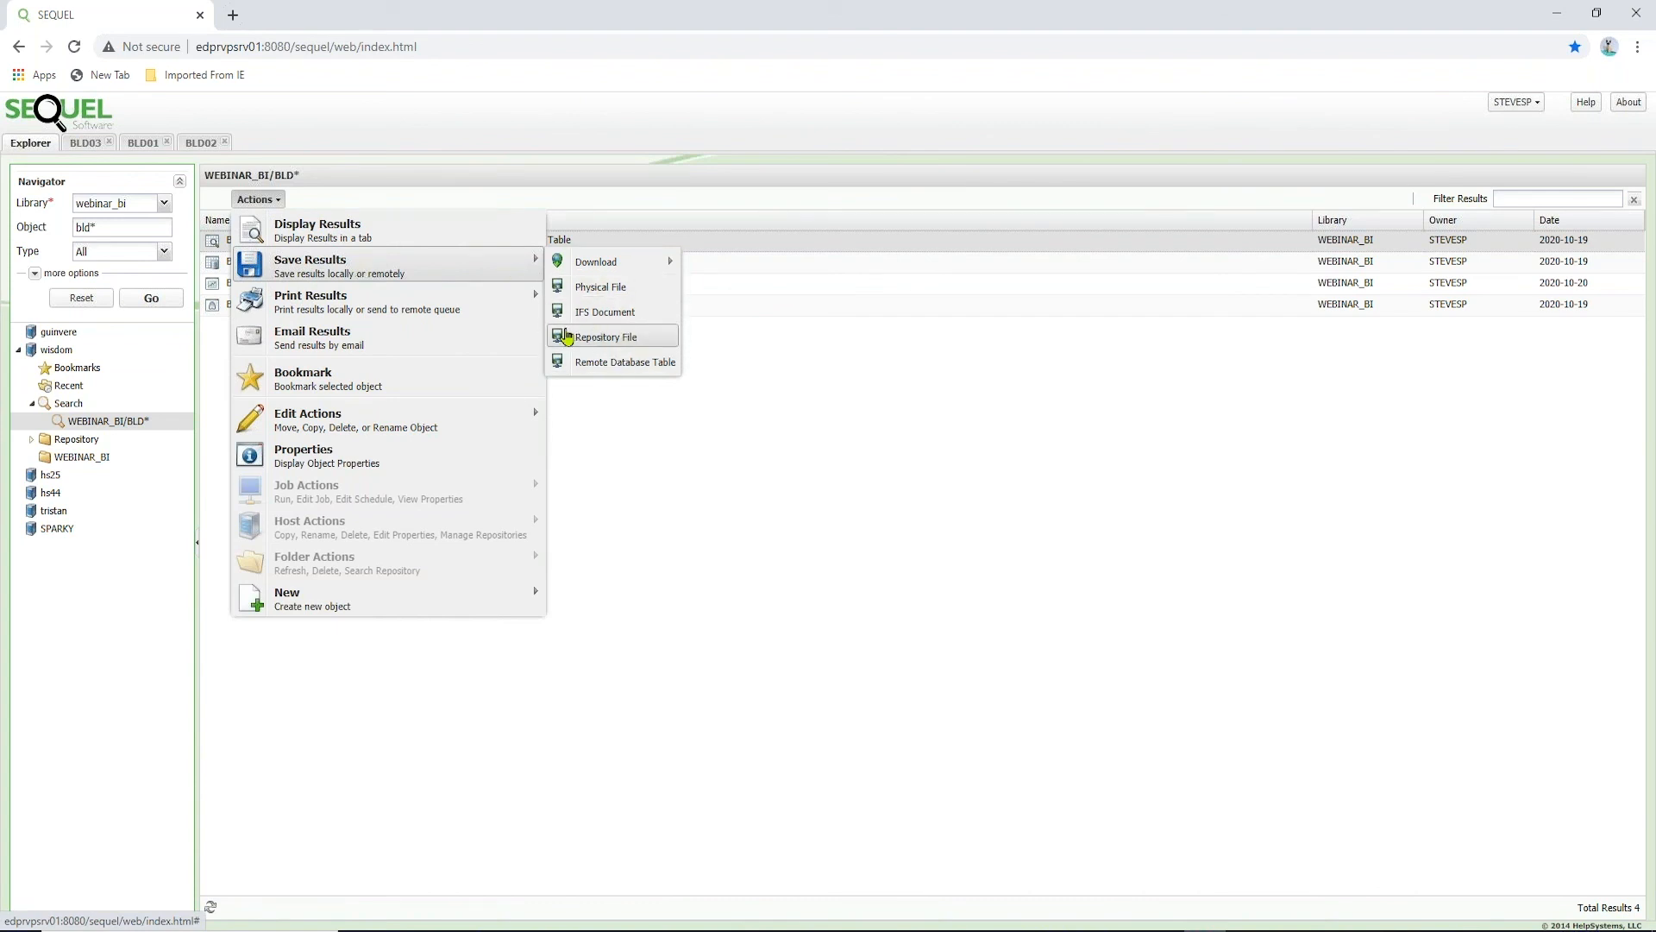
pyautogui.moveTo(352, 317)
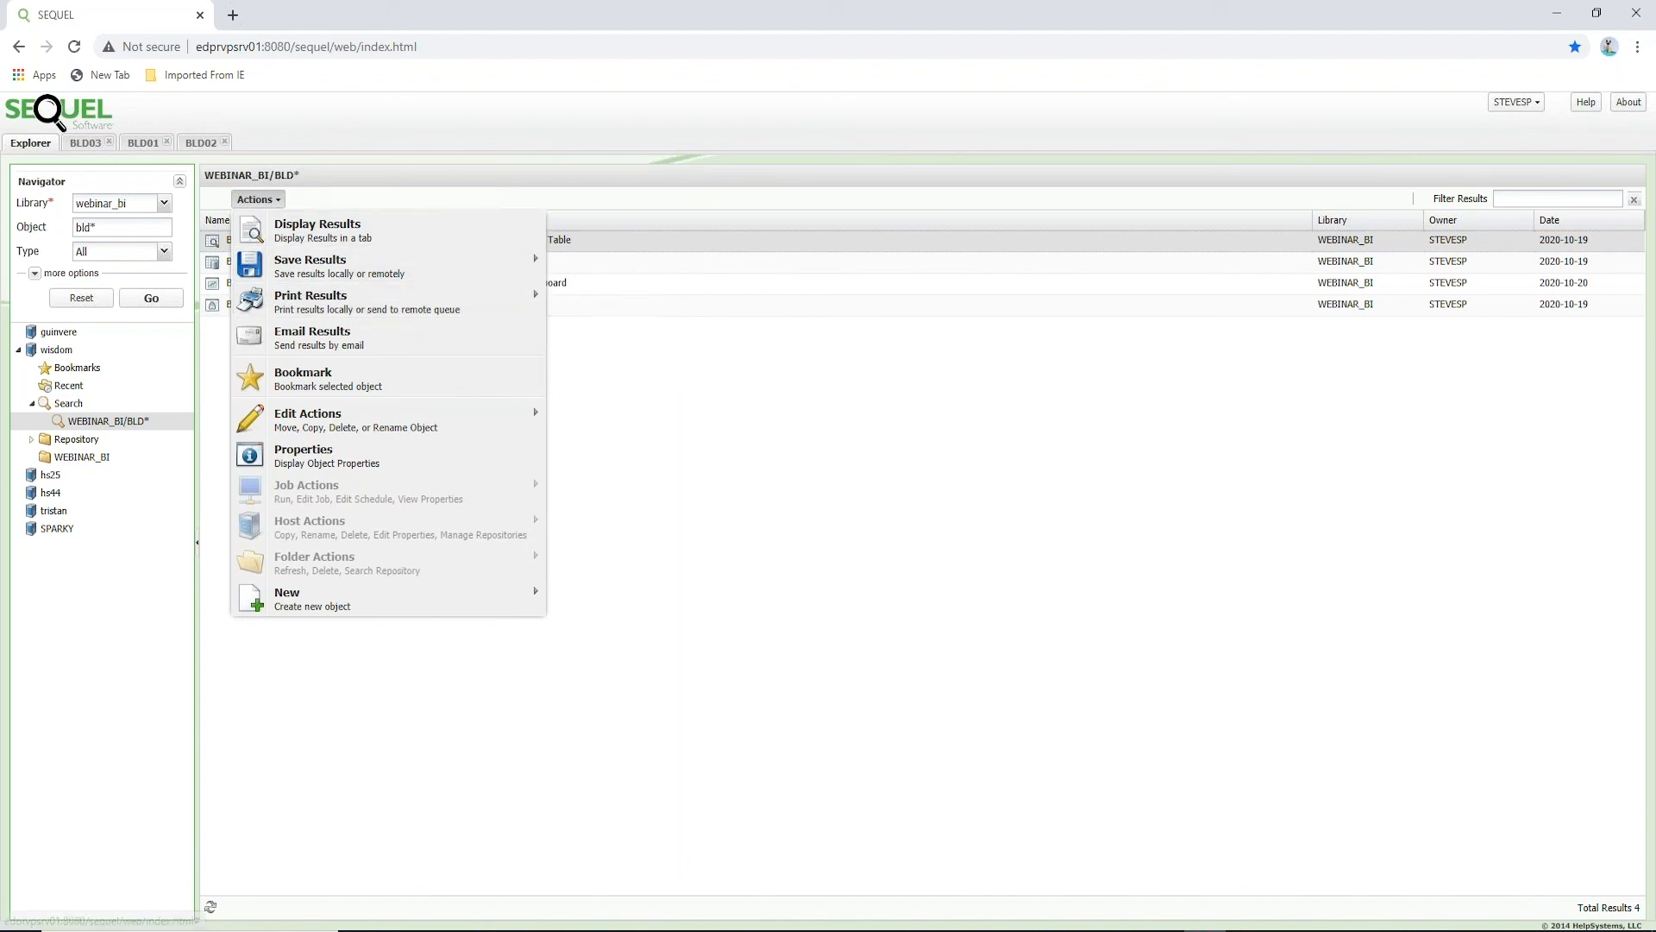
pyautogui.click(801, 476)
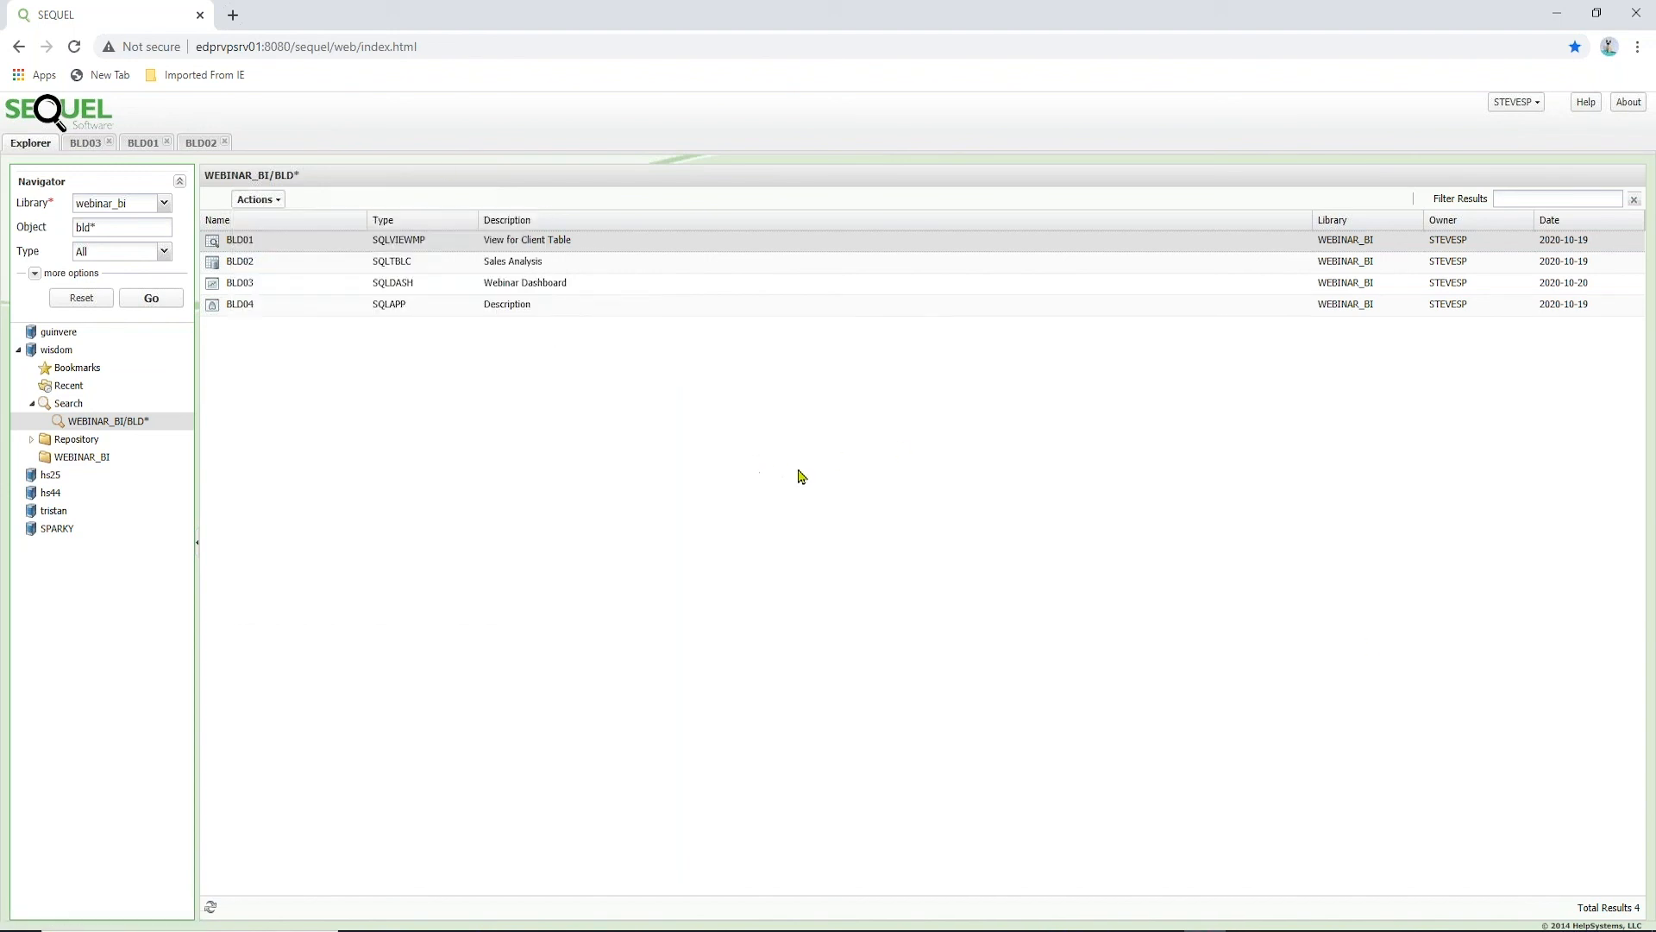
# Run the BLD01 View for Client Table from the object list for sales region 10.
pyautogui.doubleClick(295, 247)
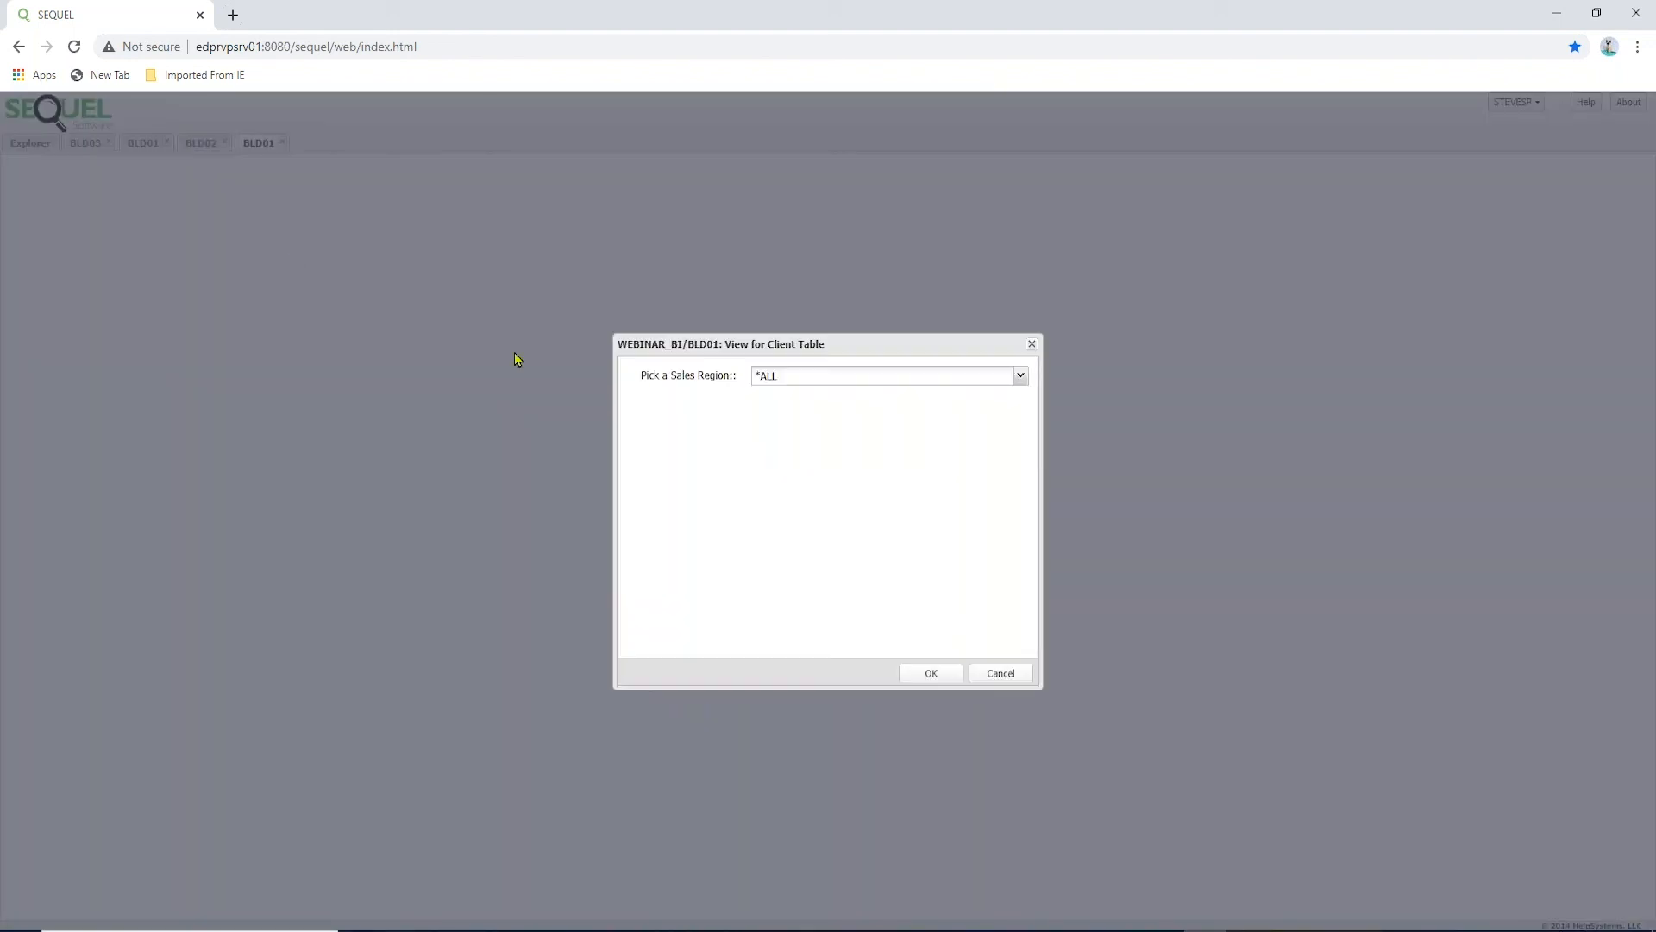
pyautogui.click(1021, 376)
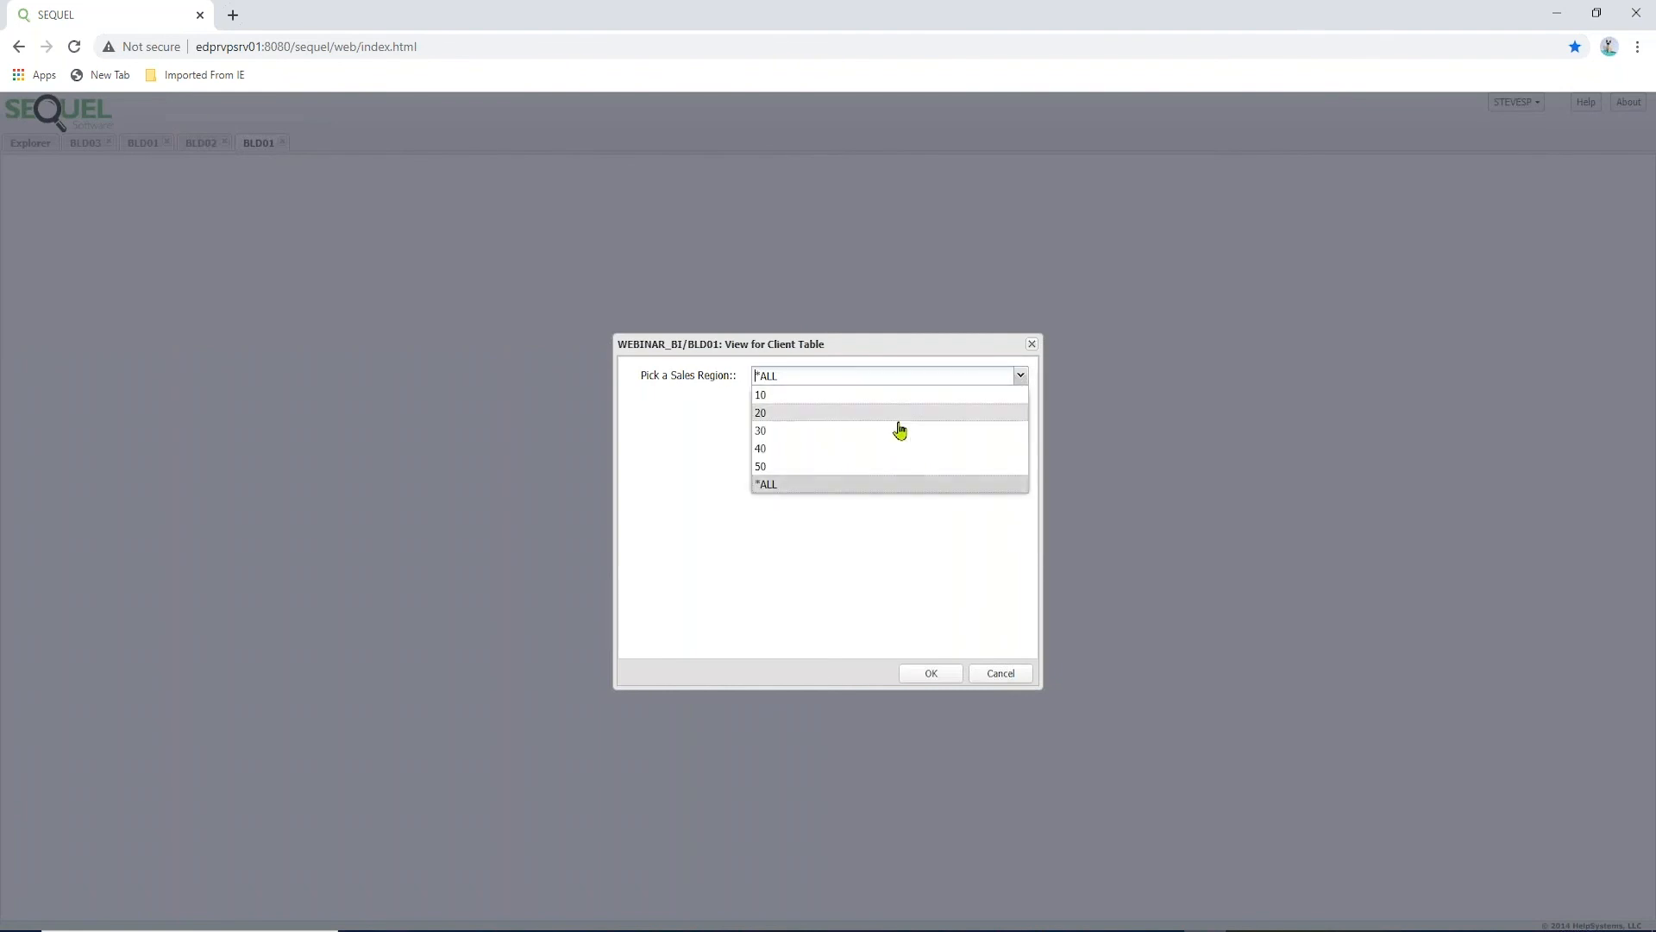
pyautogui.click(865, 414)
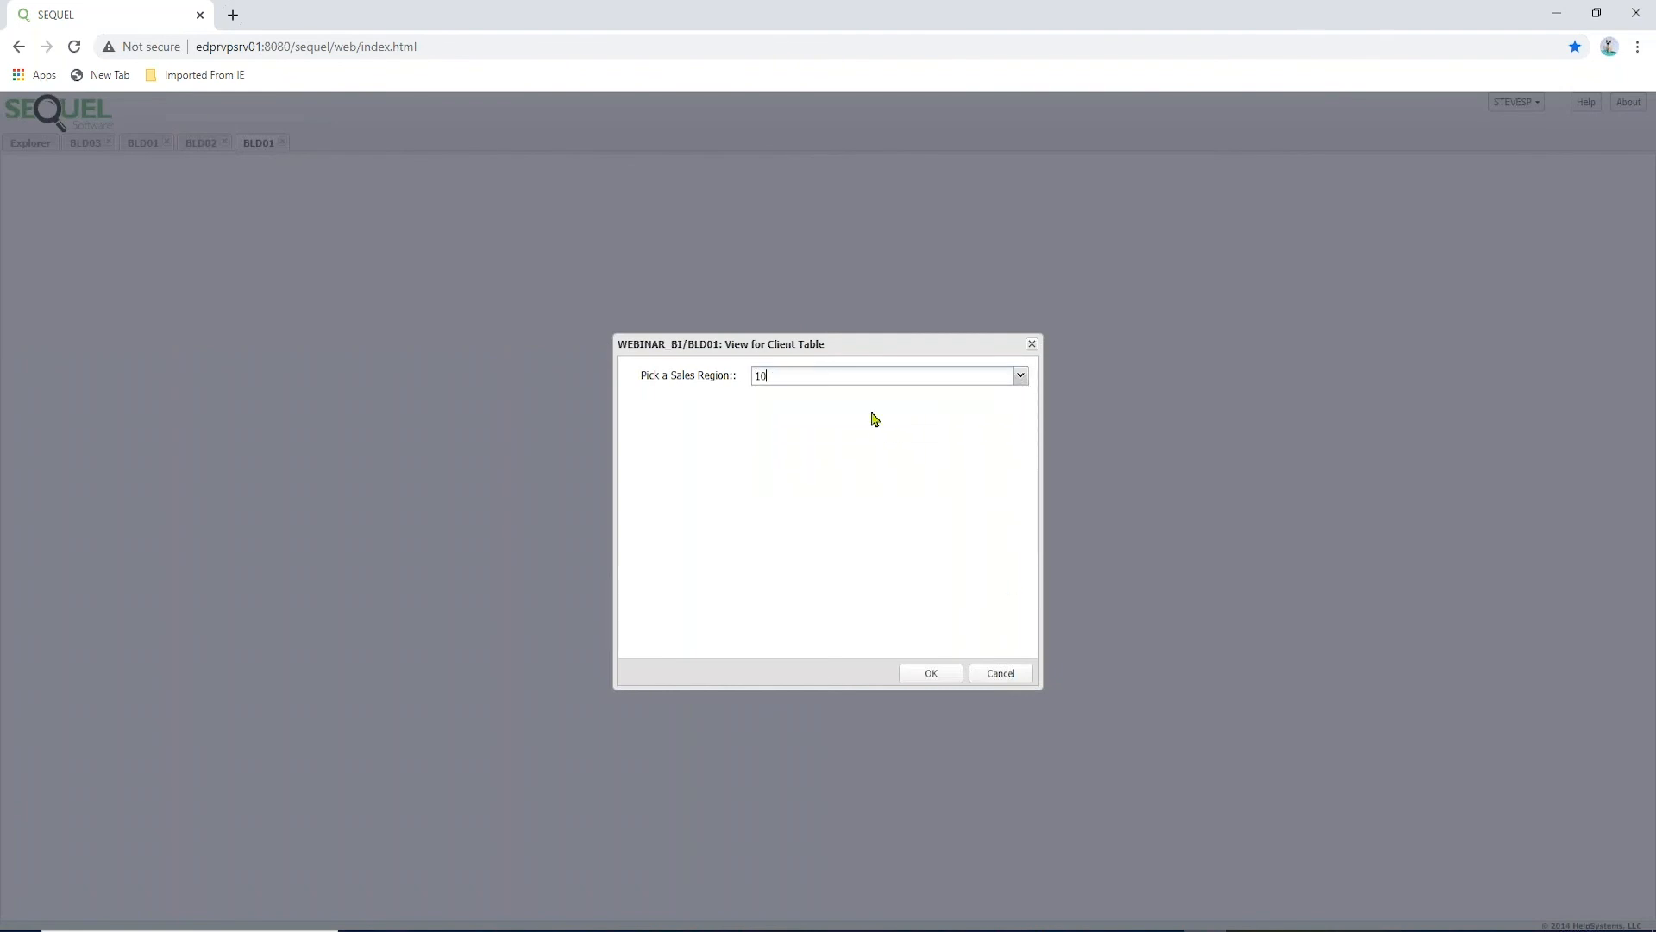
pyautogui.click(932, 673)
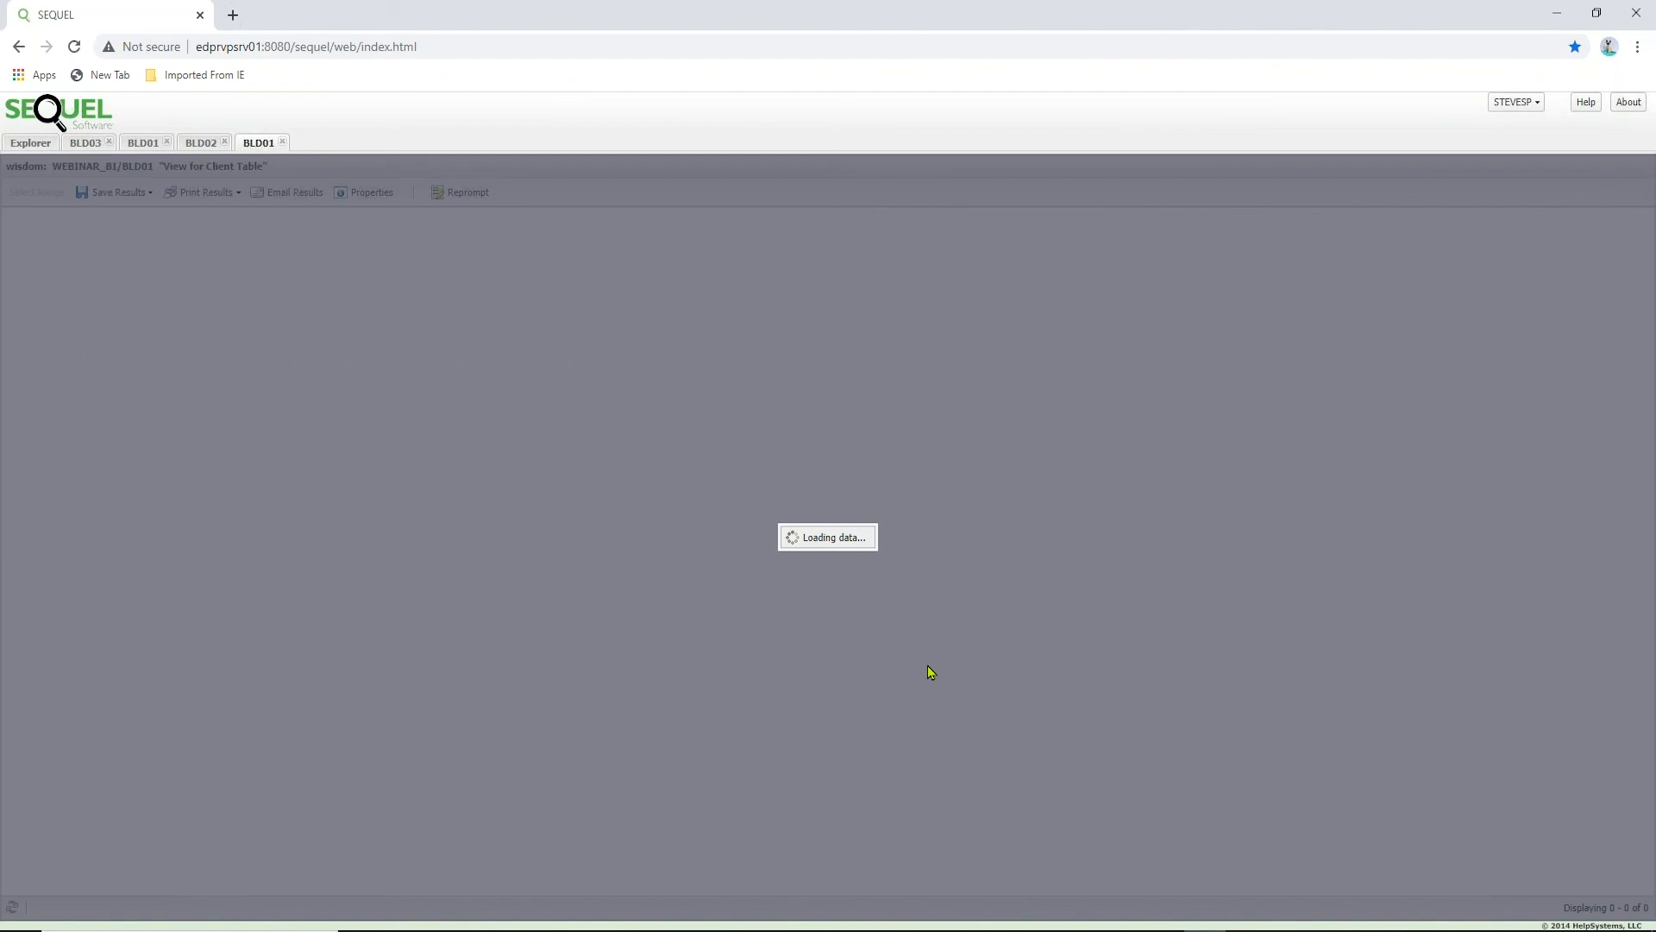